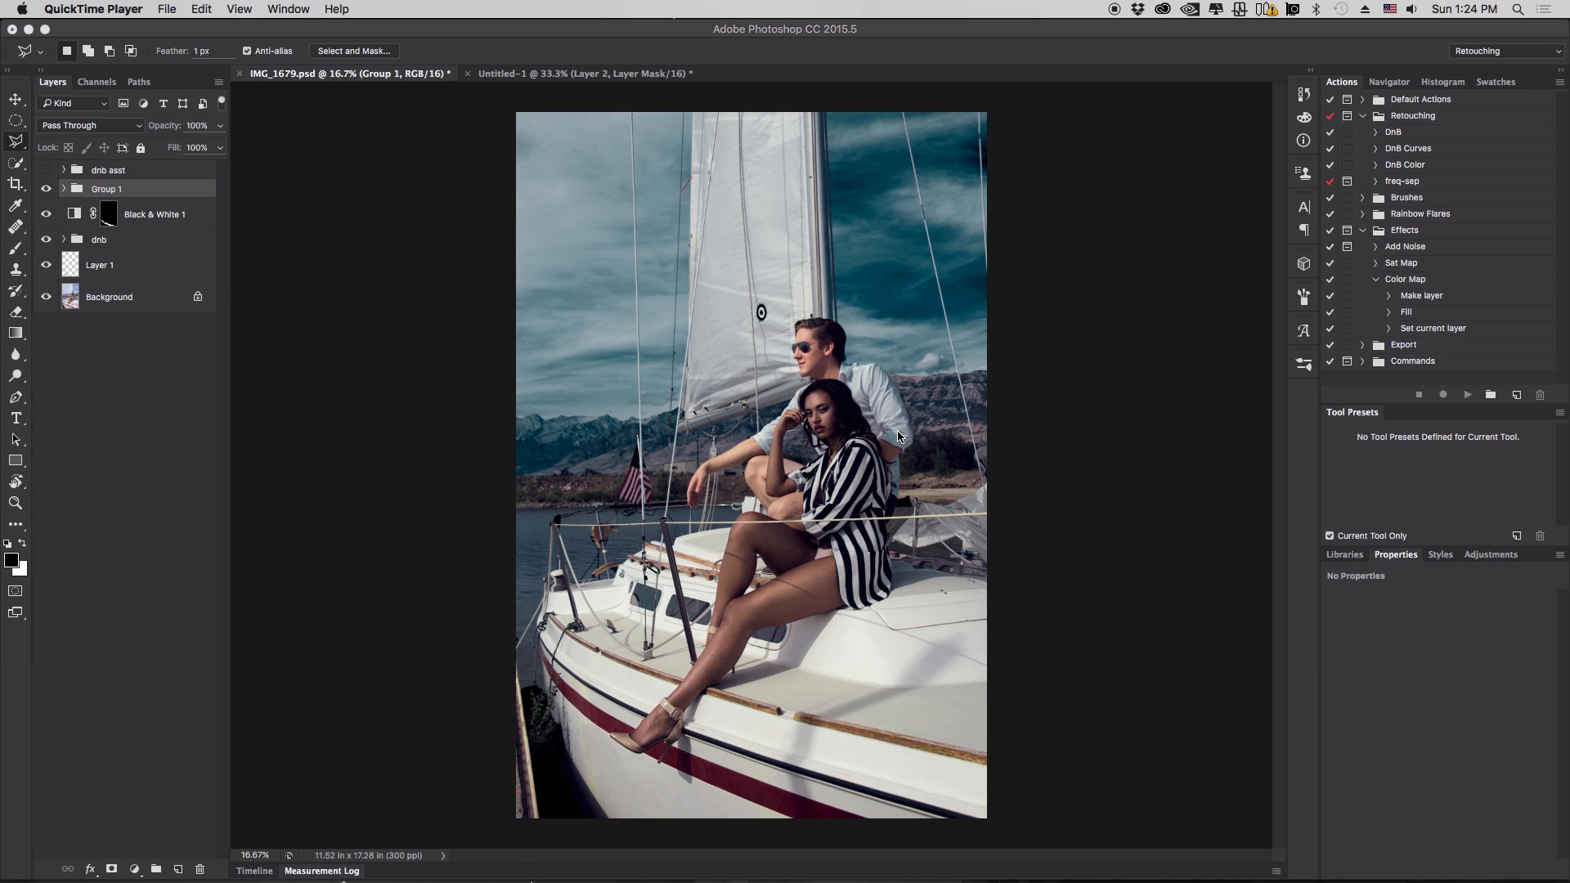
- Compare the photo with and without Group 1, then delete Group 1
left_click(46, 189)
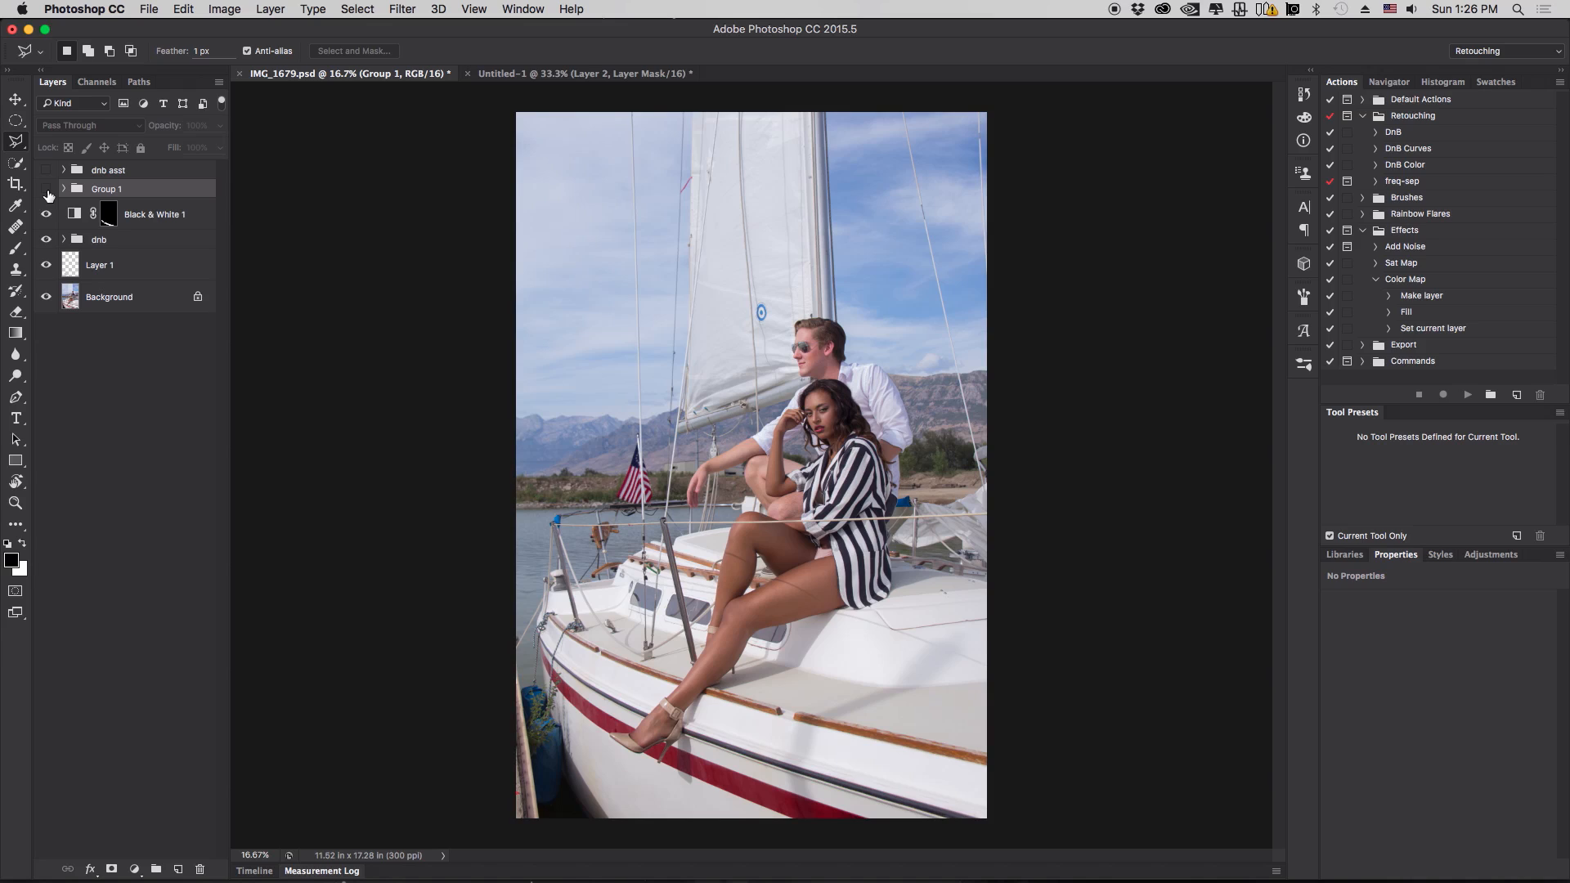
left_click(46, 189)
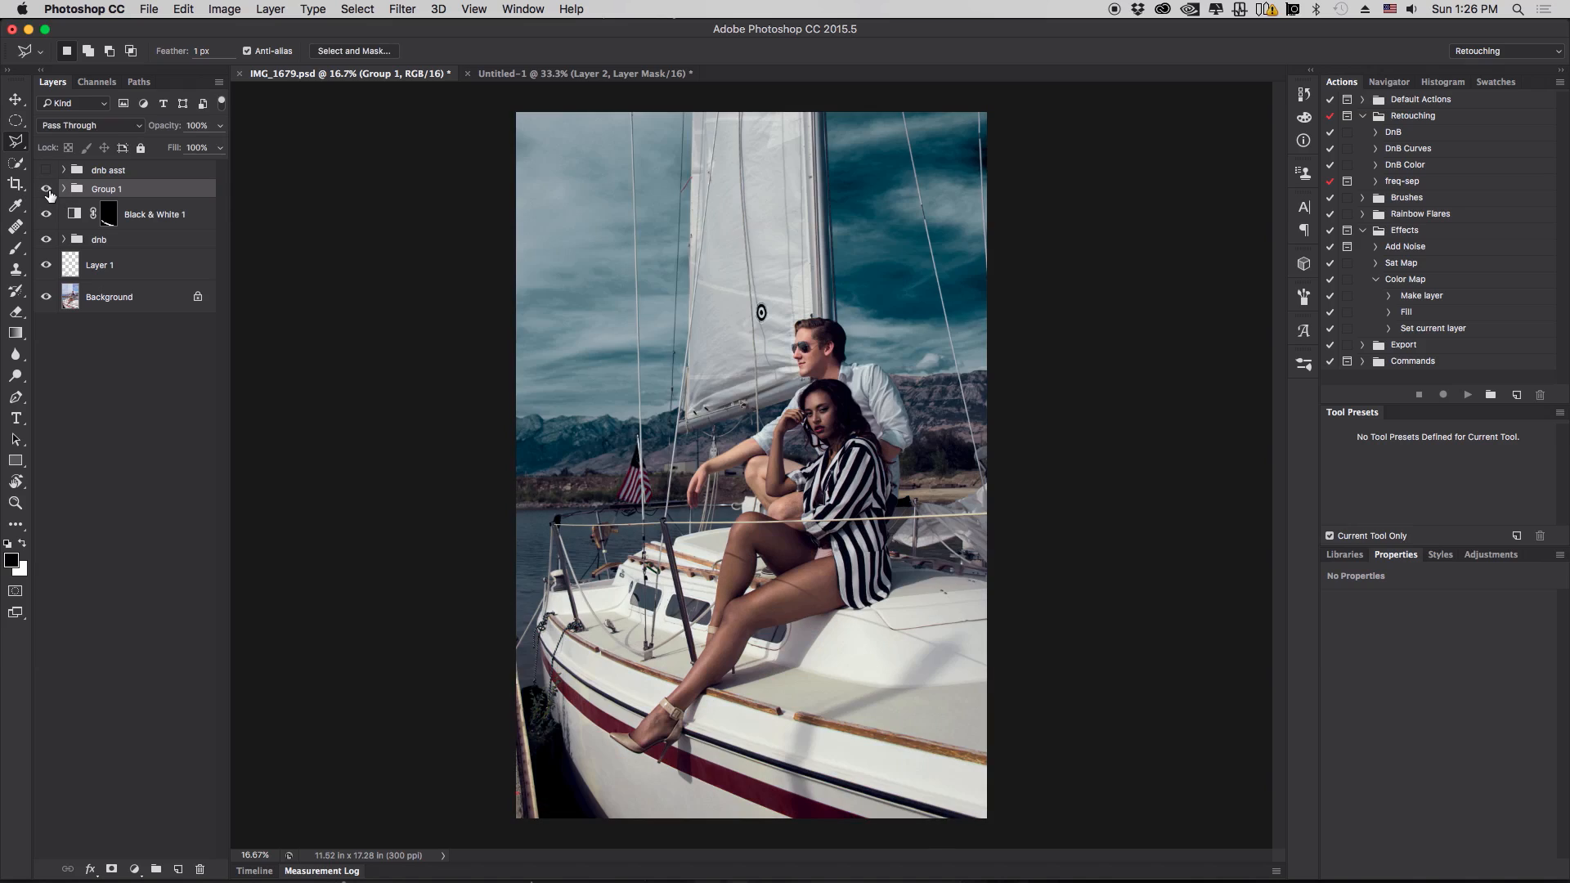
left_click(47, 189)
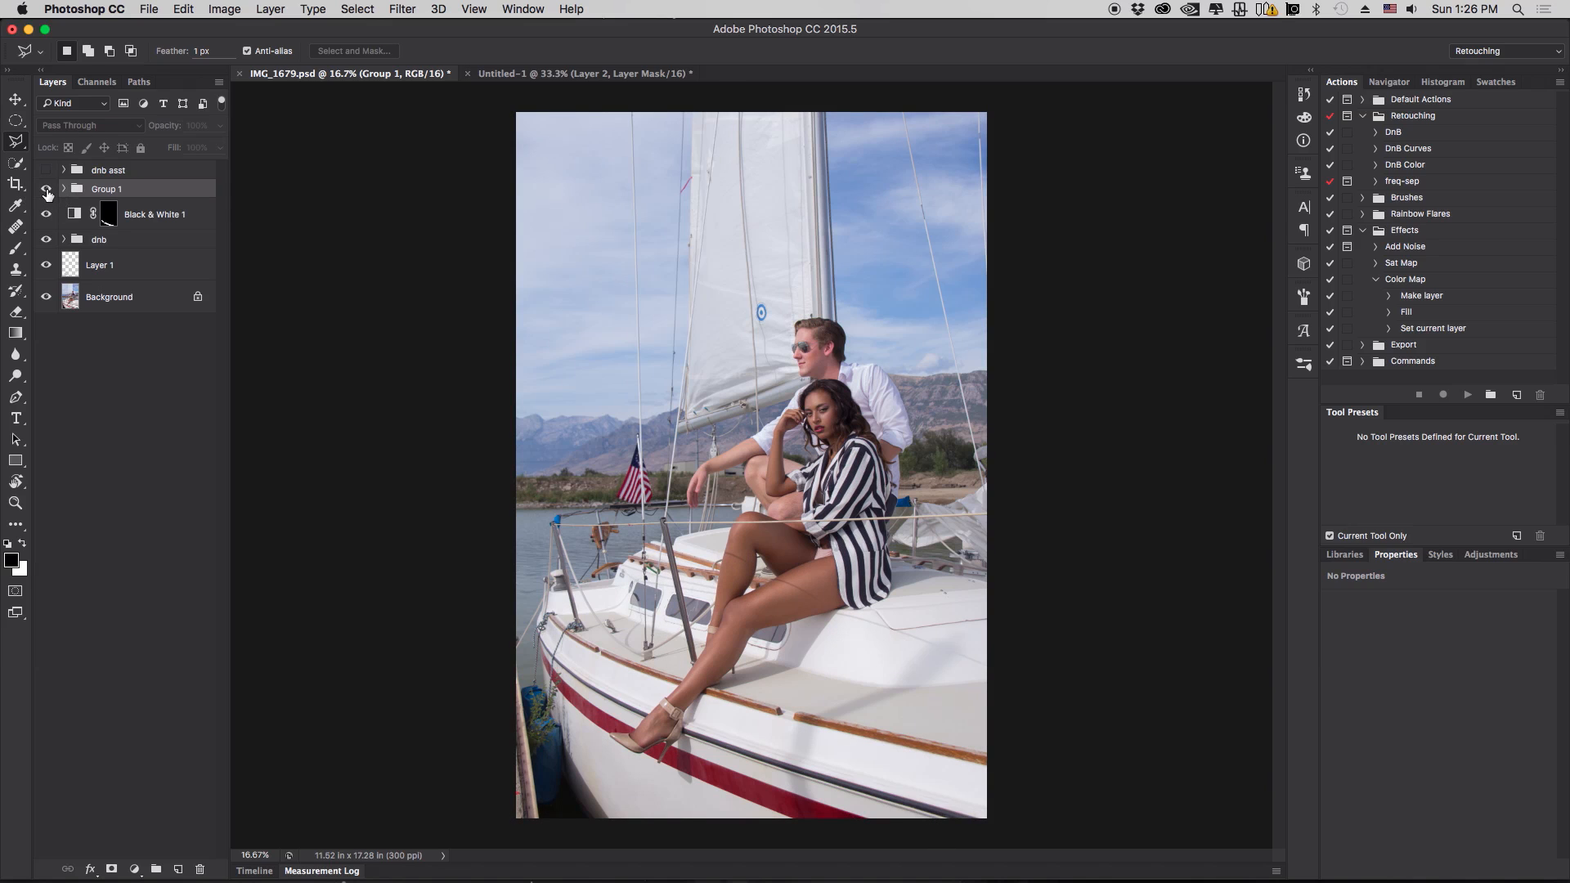
left_click(46, 190)
left_click(46, 189)
left_click(46, 190)
key("Delete")
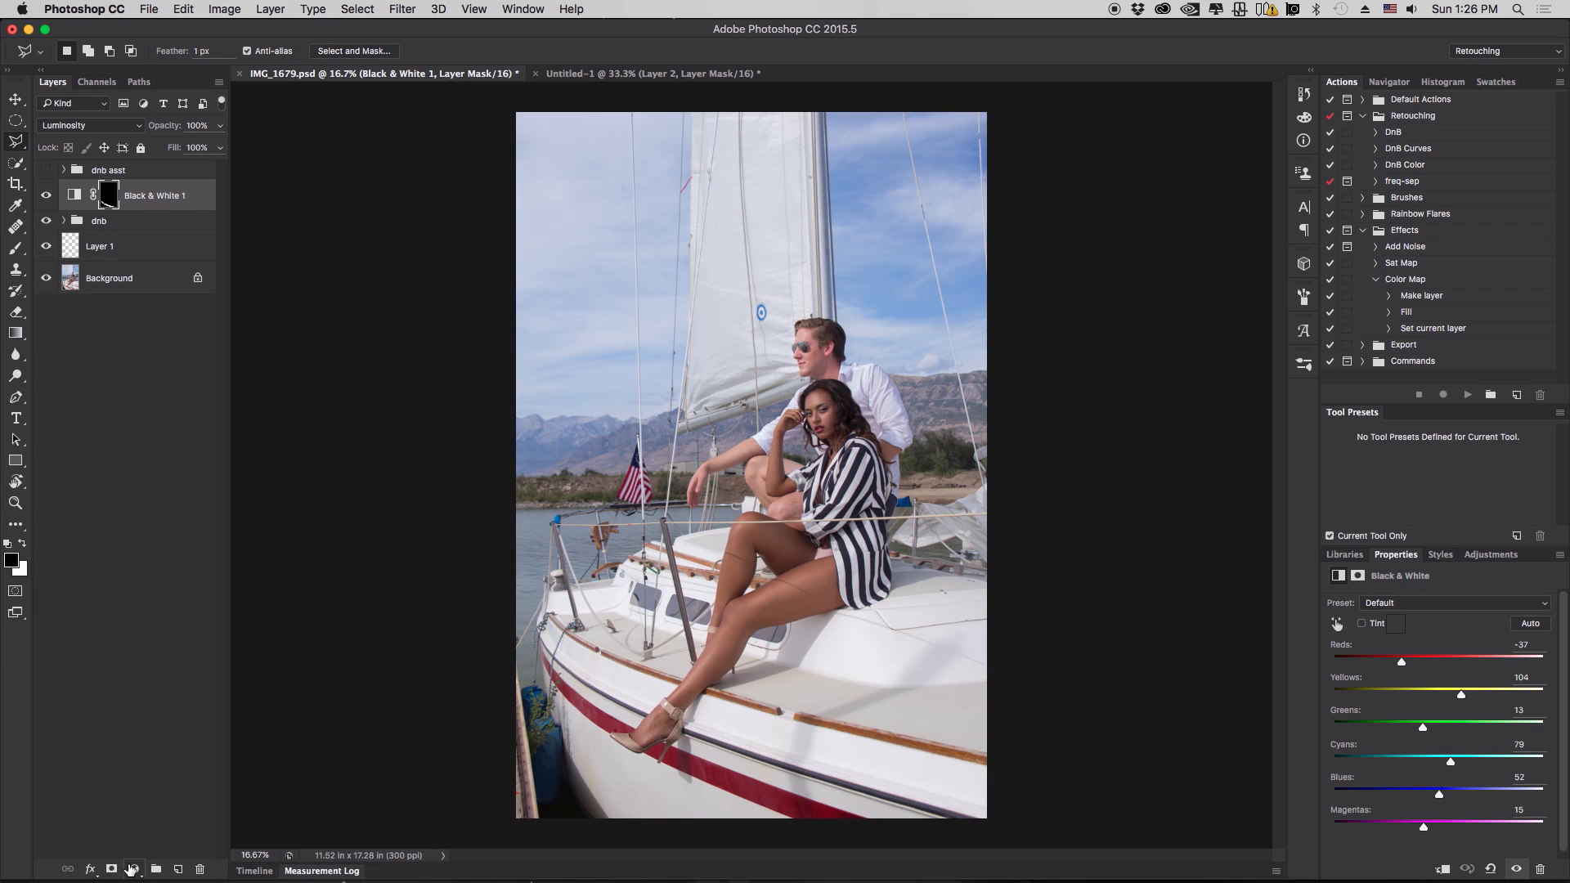
- Add a Hue/Saturation adjustment layer and set its blend mode to Multiply
left_click(133, 870)
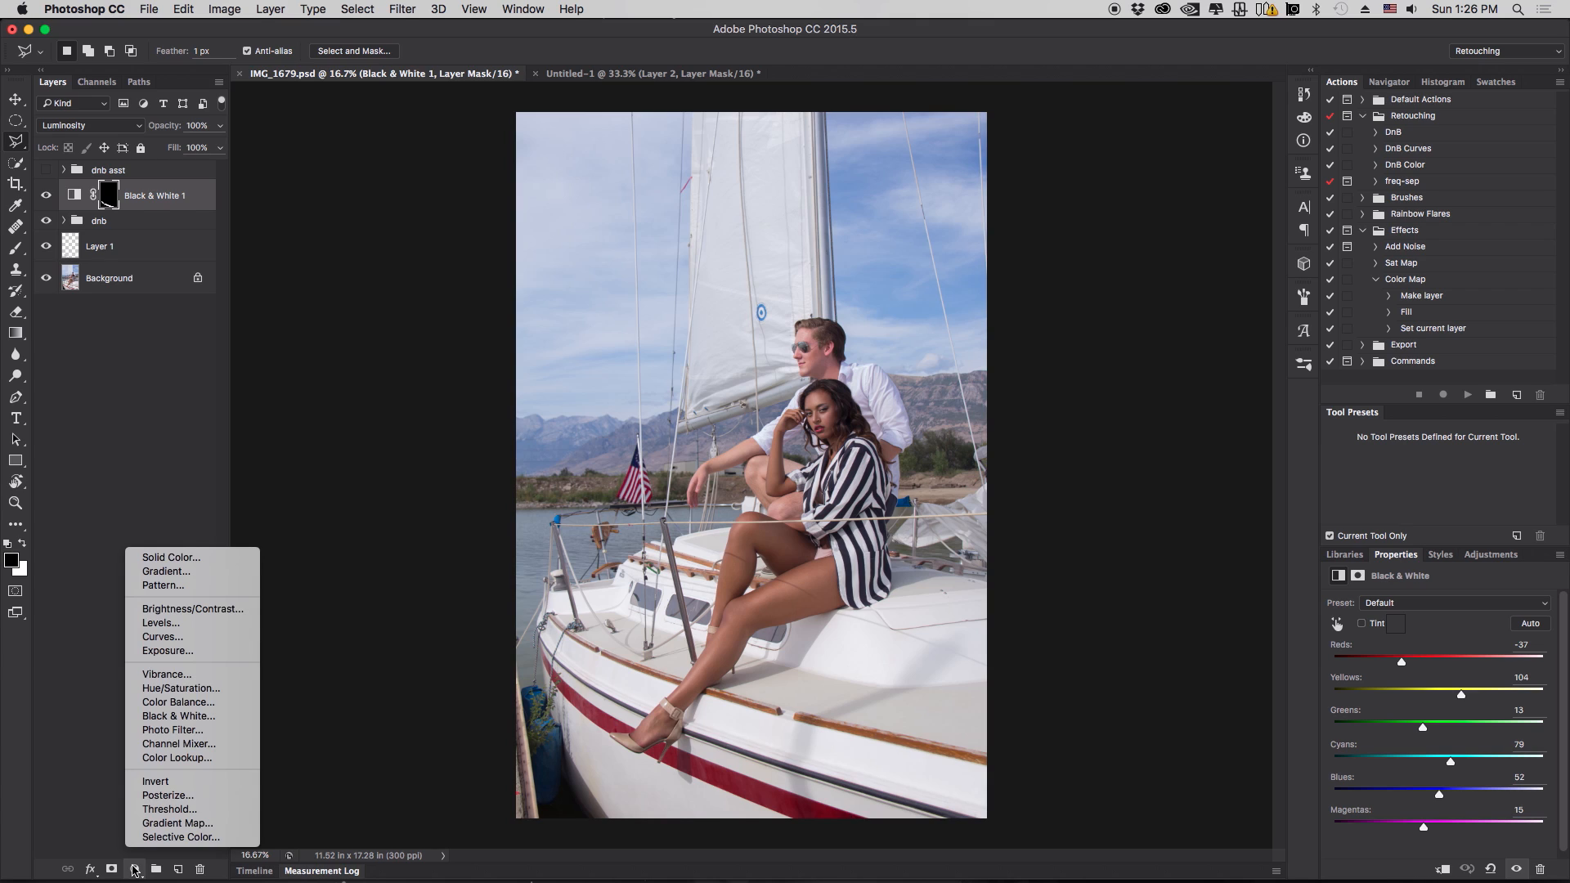
left_click(209, 691)
left_click(122, 127)
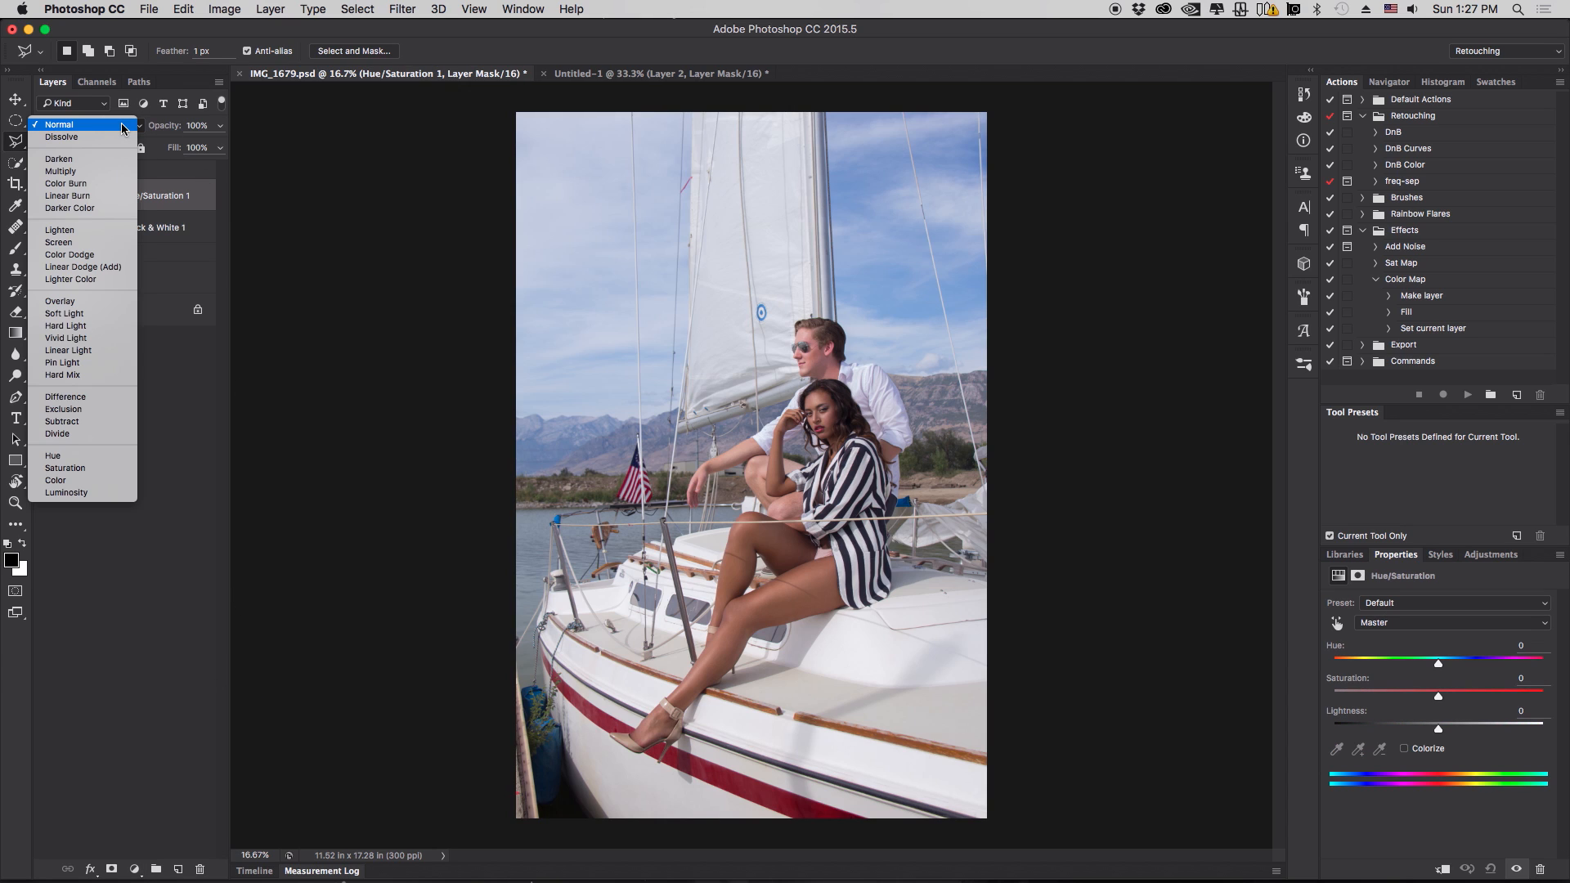
left_click(111, 172)
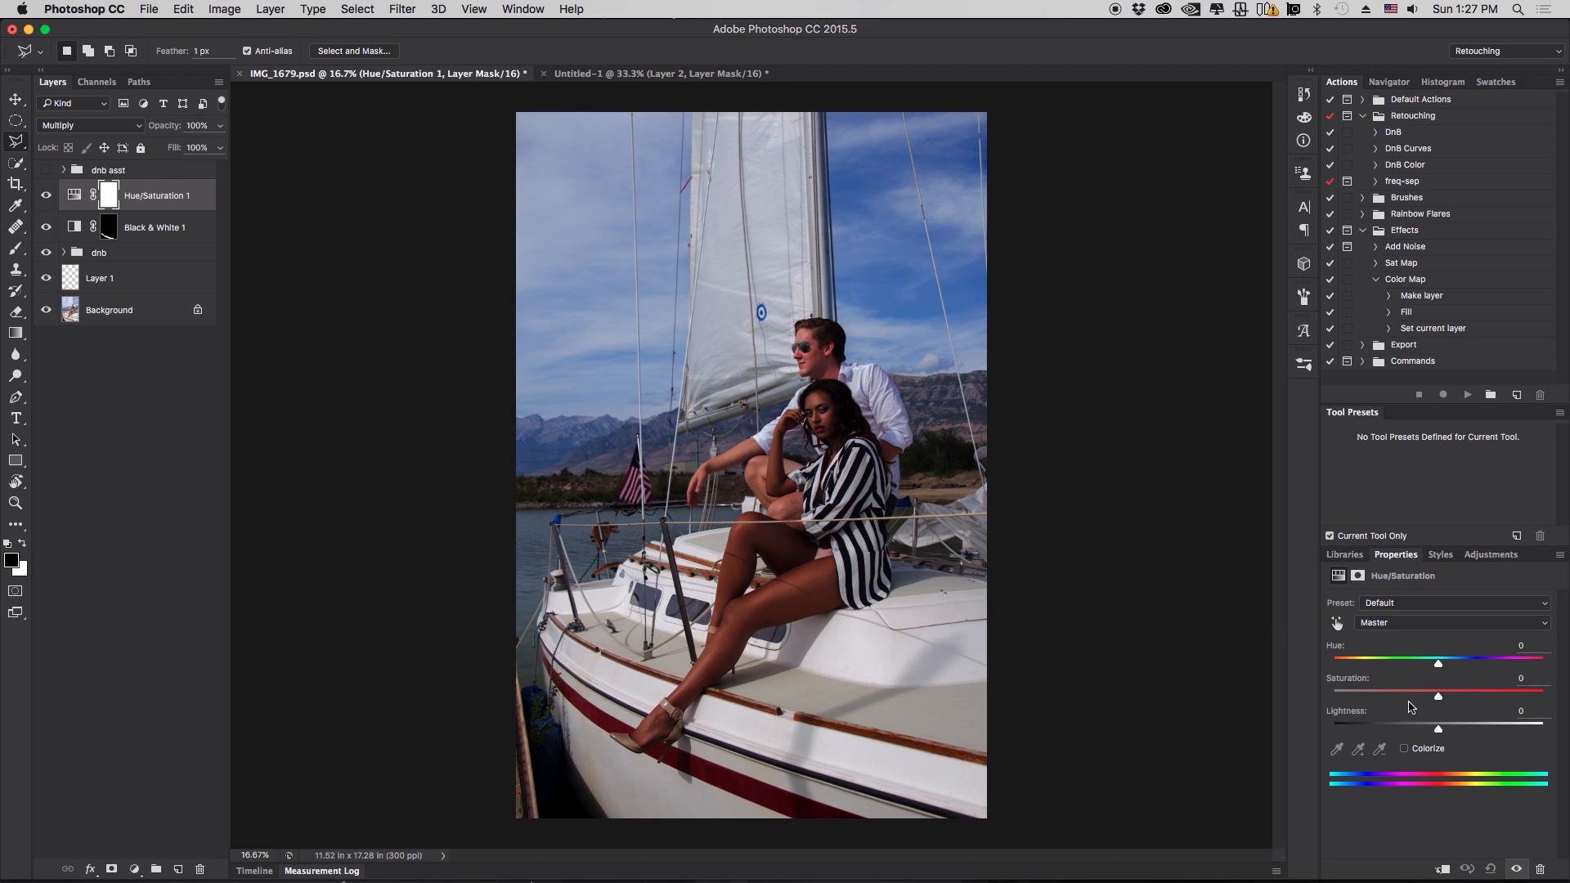
- Set the Hue/Saturation layer's saturation to -100 and its opacity to 66%
left_click_drag(1438, 697, 1311, 701)
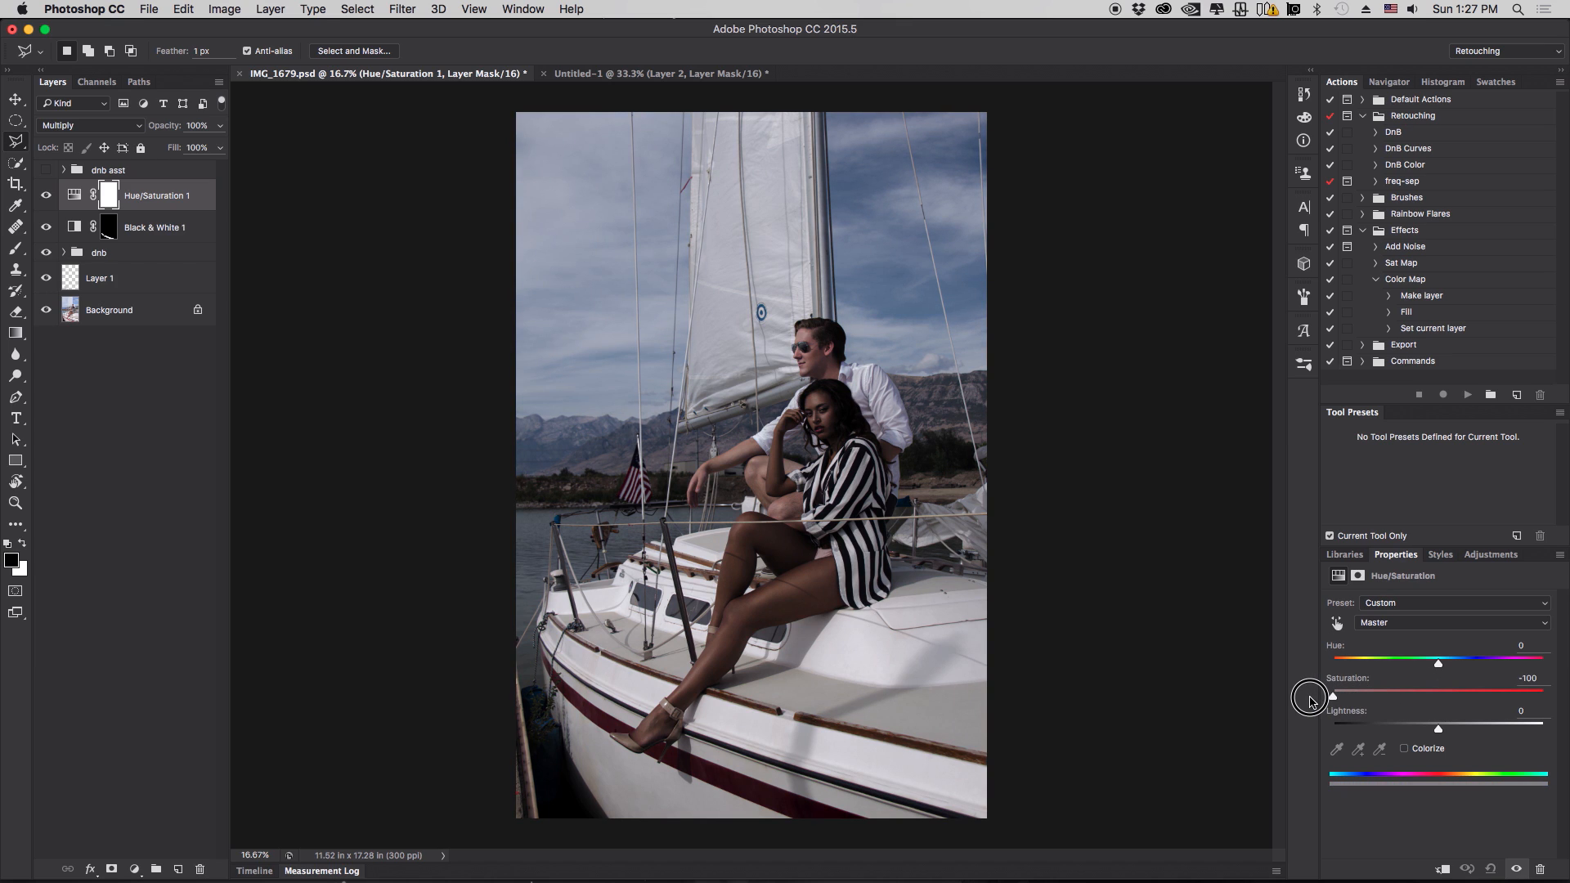
left_click(220, 126)
left_click_drag(216, 147, 197, 148)
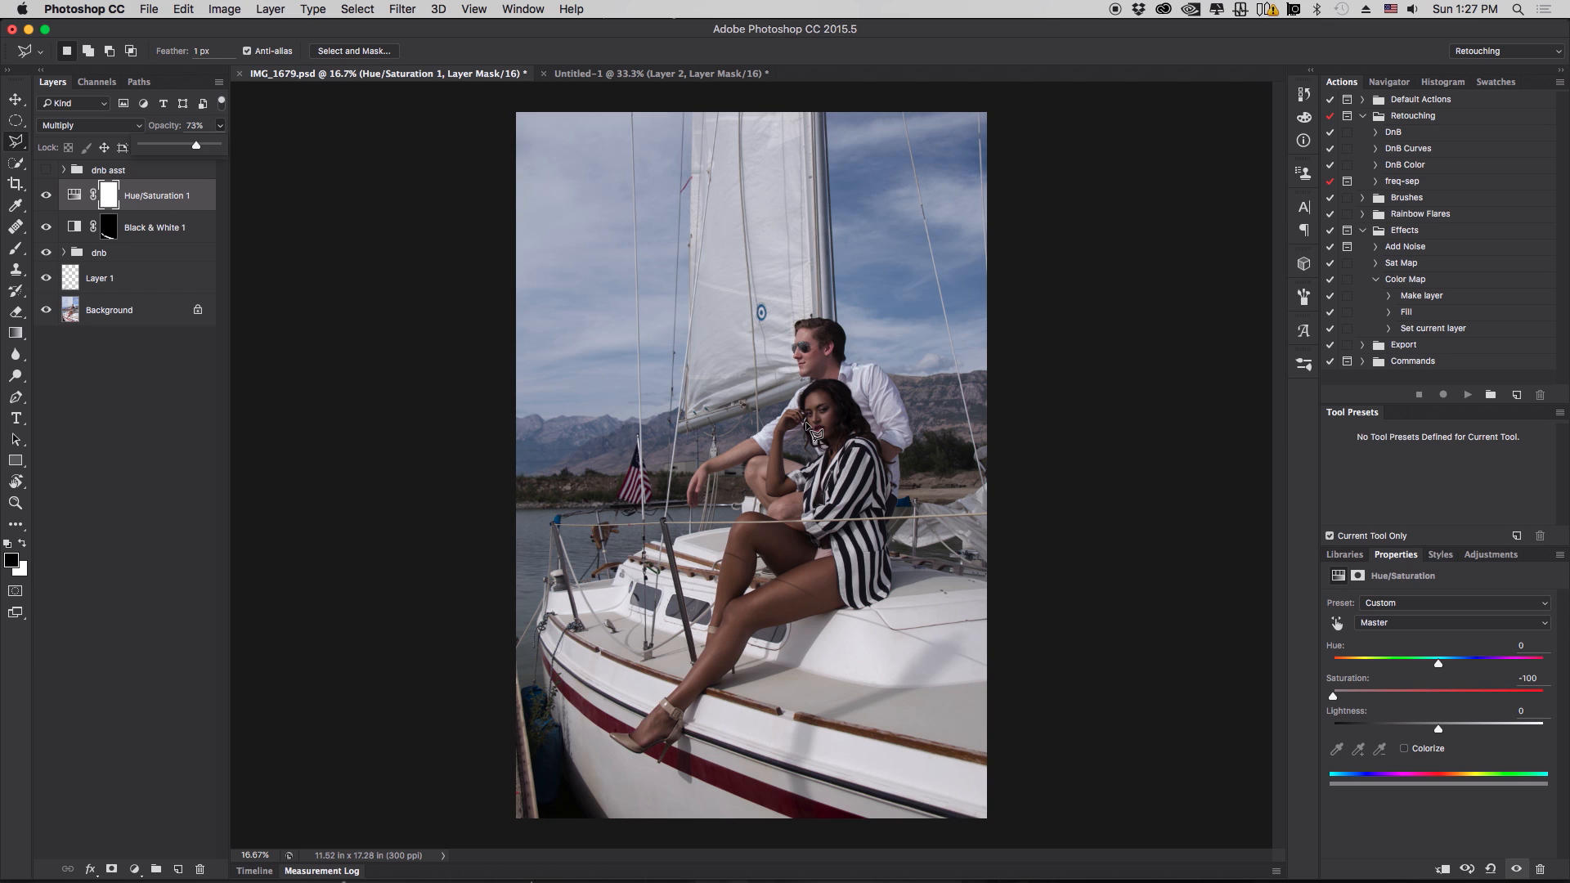
left_click(47, 196)
left_click(47, 197)
left_click_drag(219, 127, 193, 148)
- Put the Hue/Saturation 1 layer into a new group
left_click(140, 417)
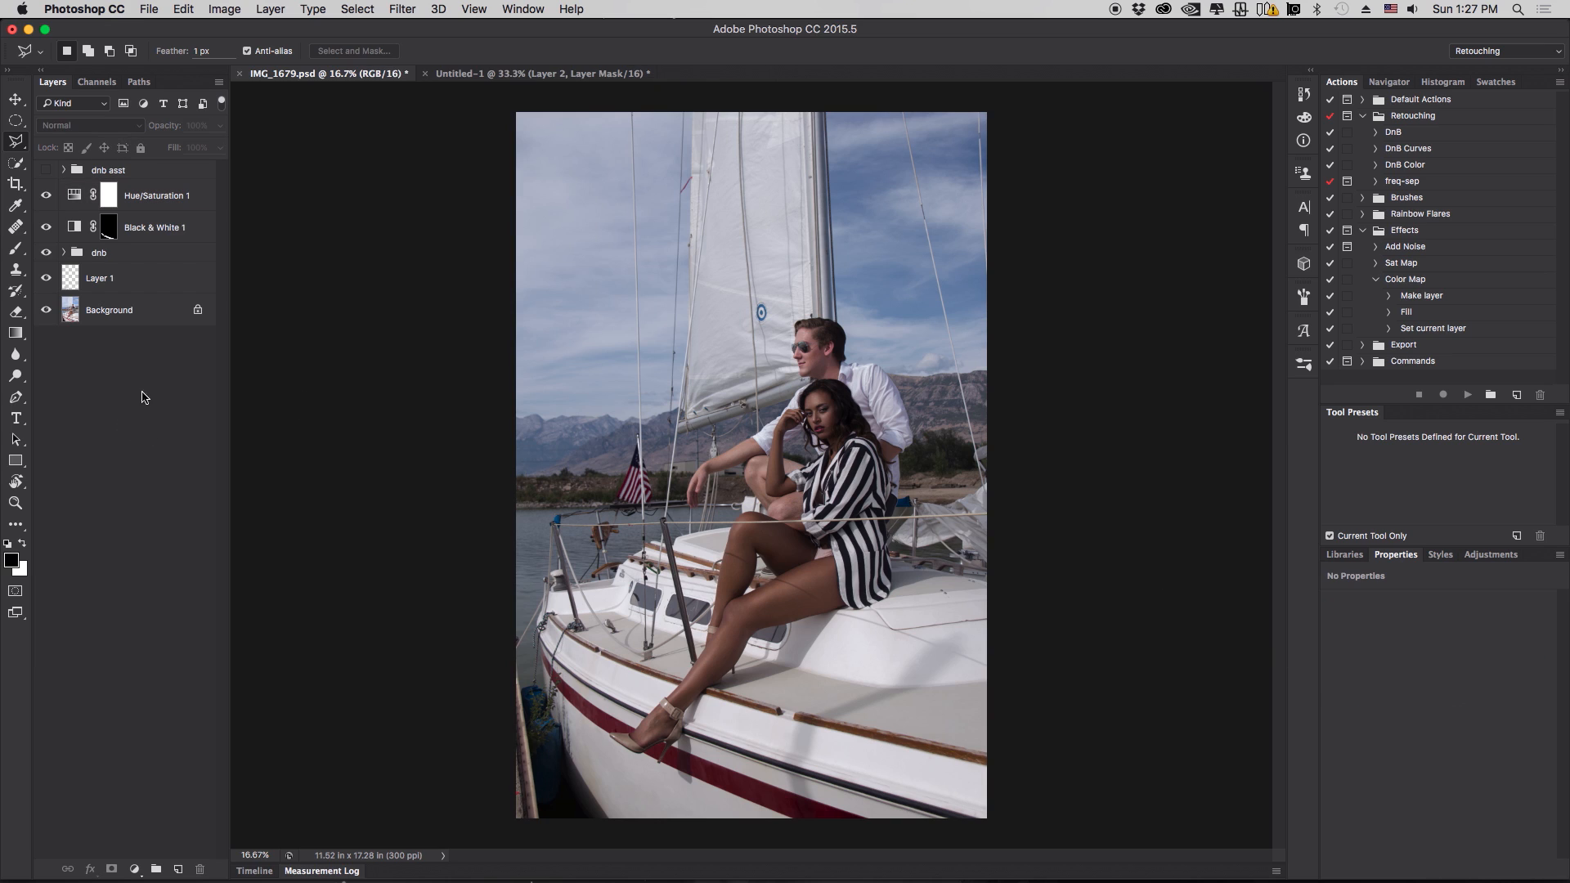
left_click(158, 204)
left_click(46, 200)
left_click(46, 199)
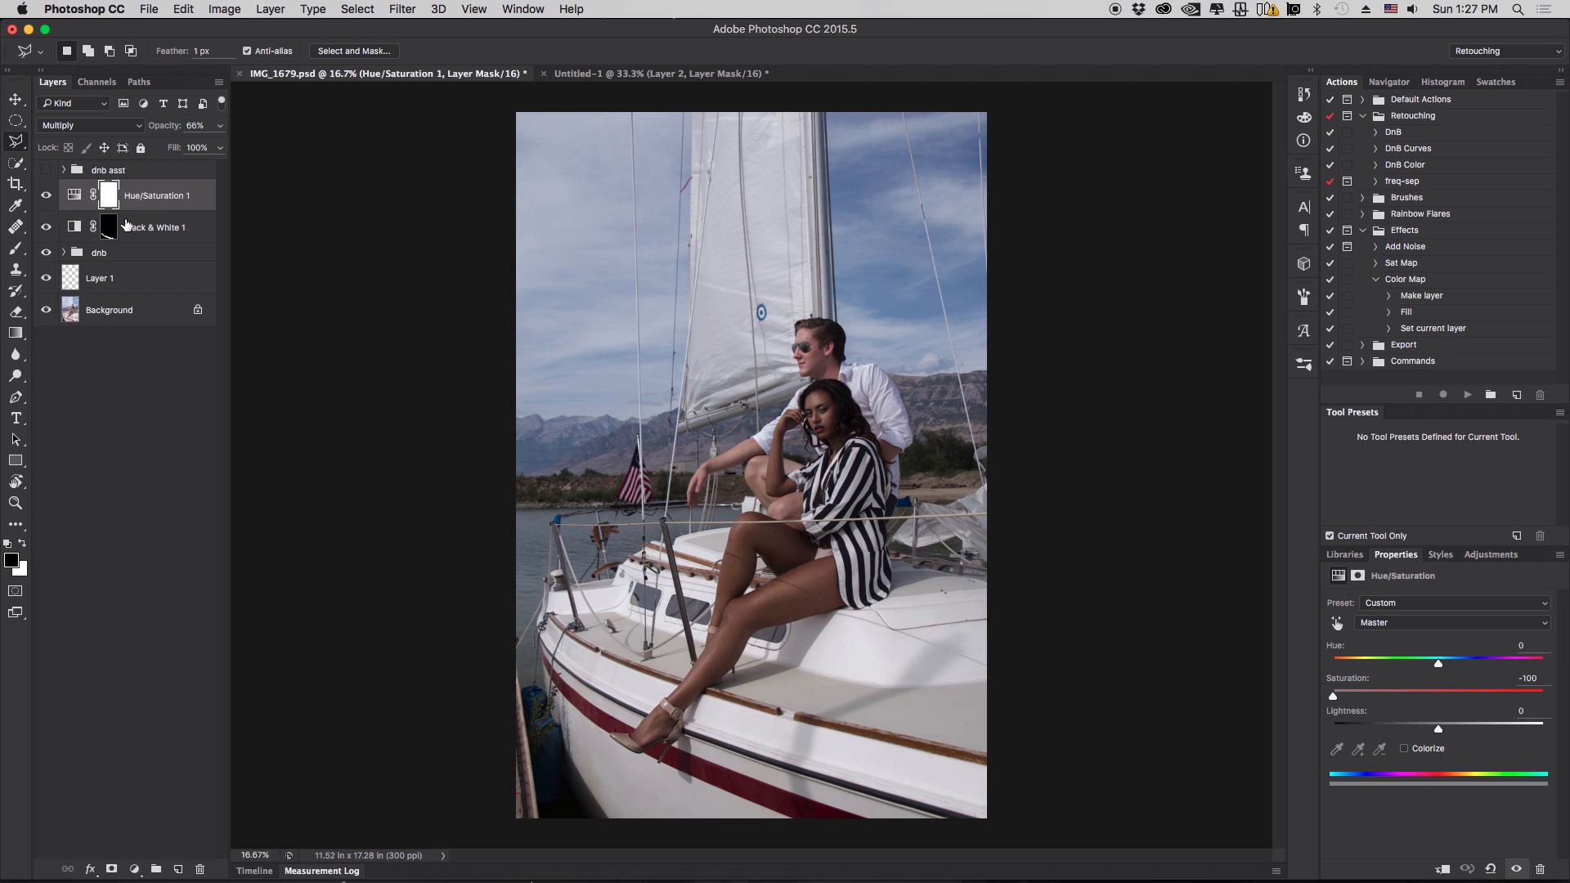
key("super+g")
left_click(167, 213)
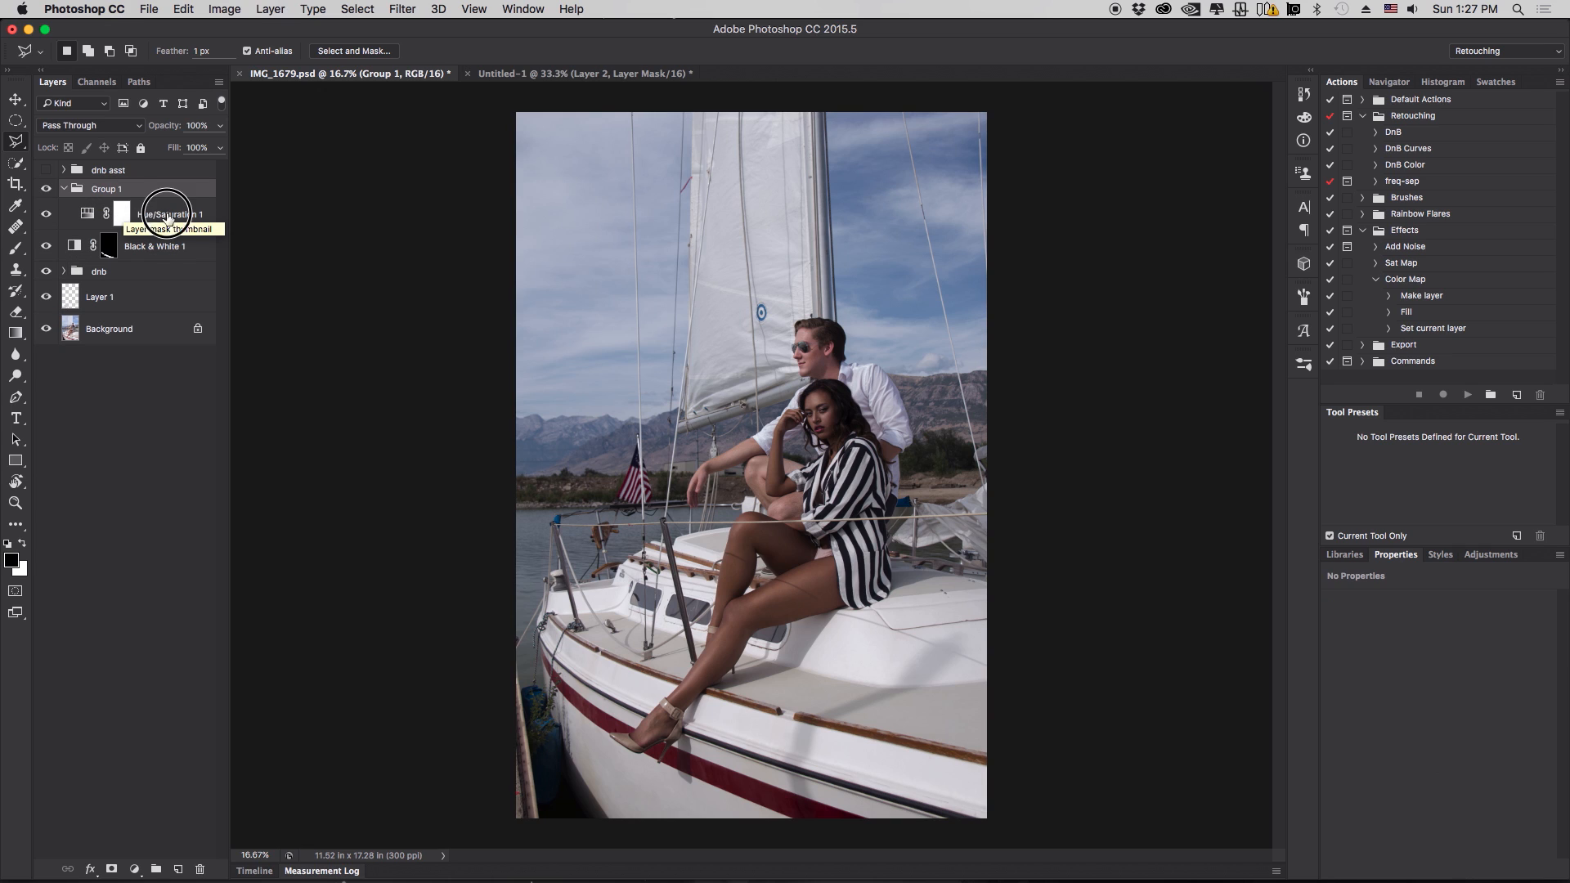
left_click(49, 190)
left_click(49, 191)
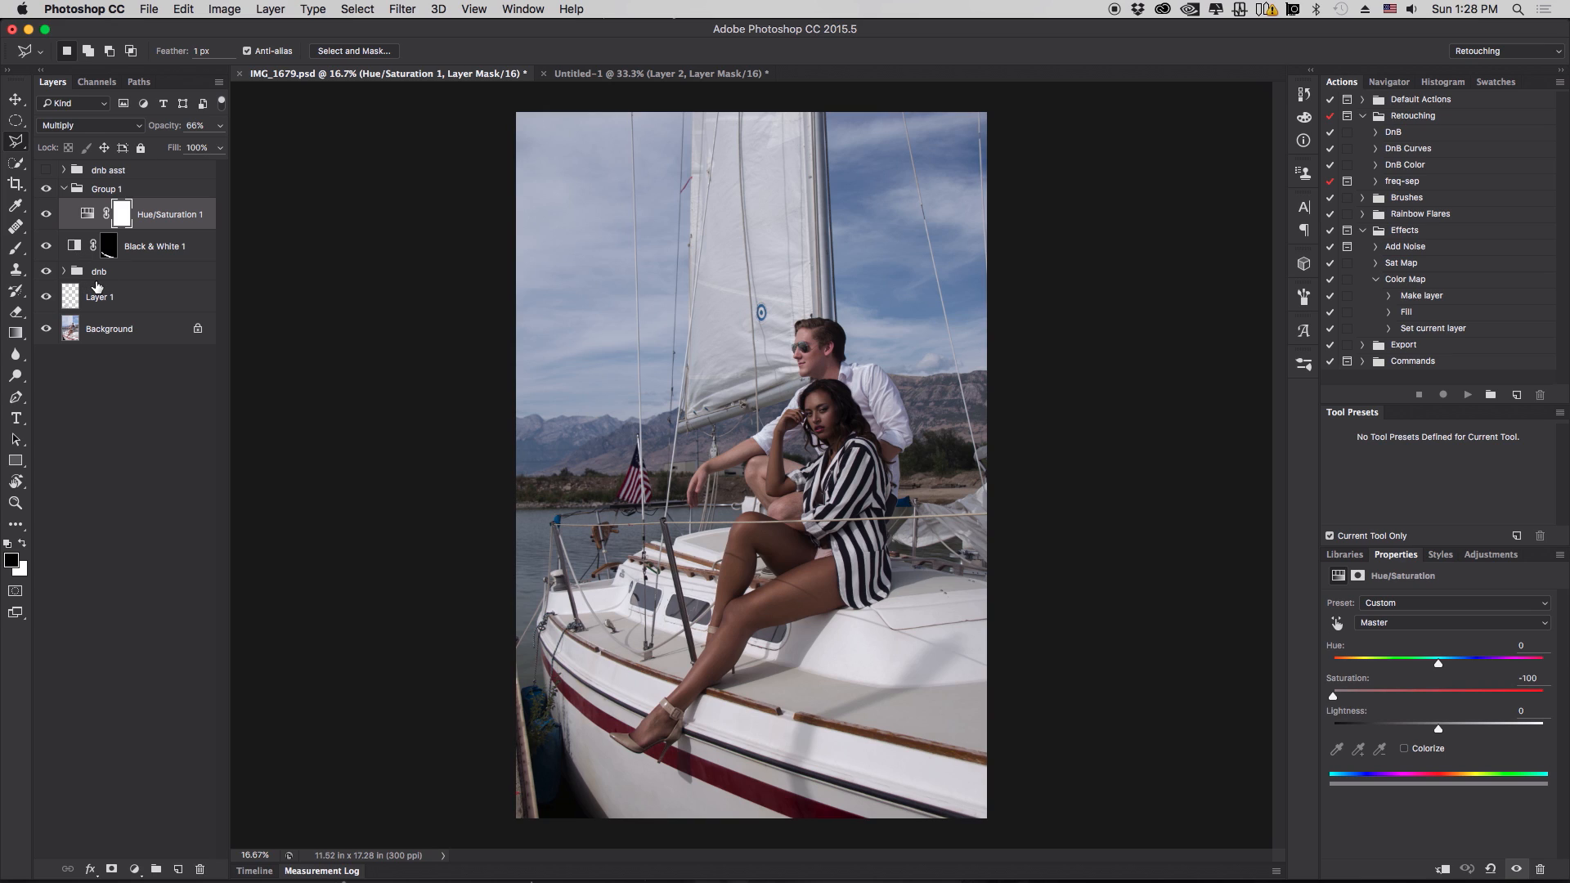
- Add a second Hue/Saturation layer and shift the sky's Blues to hue -51 and saturation +43
left_click(137, 870)
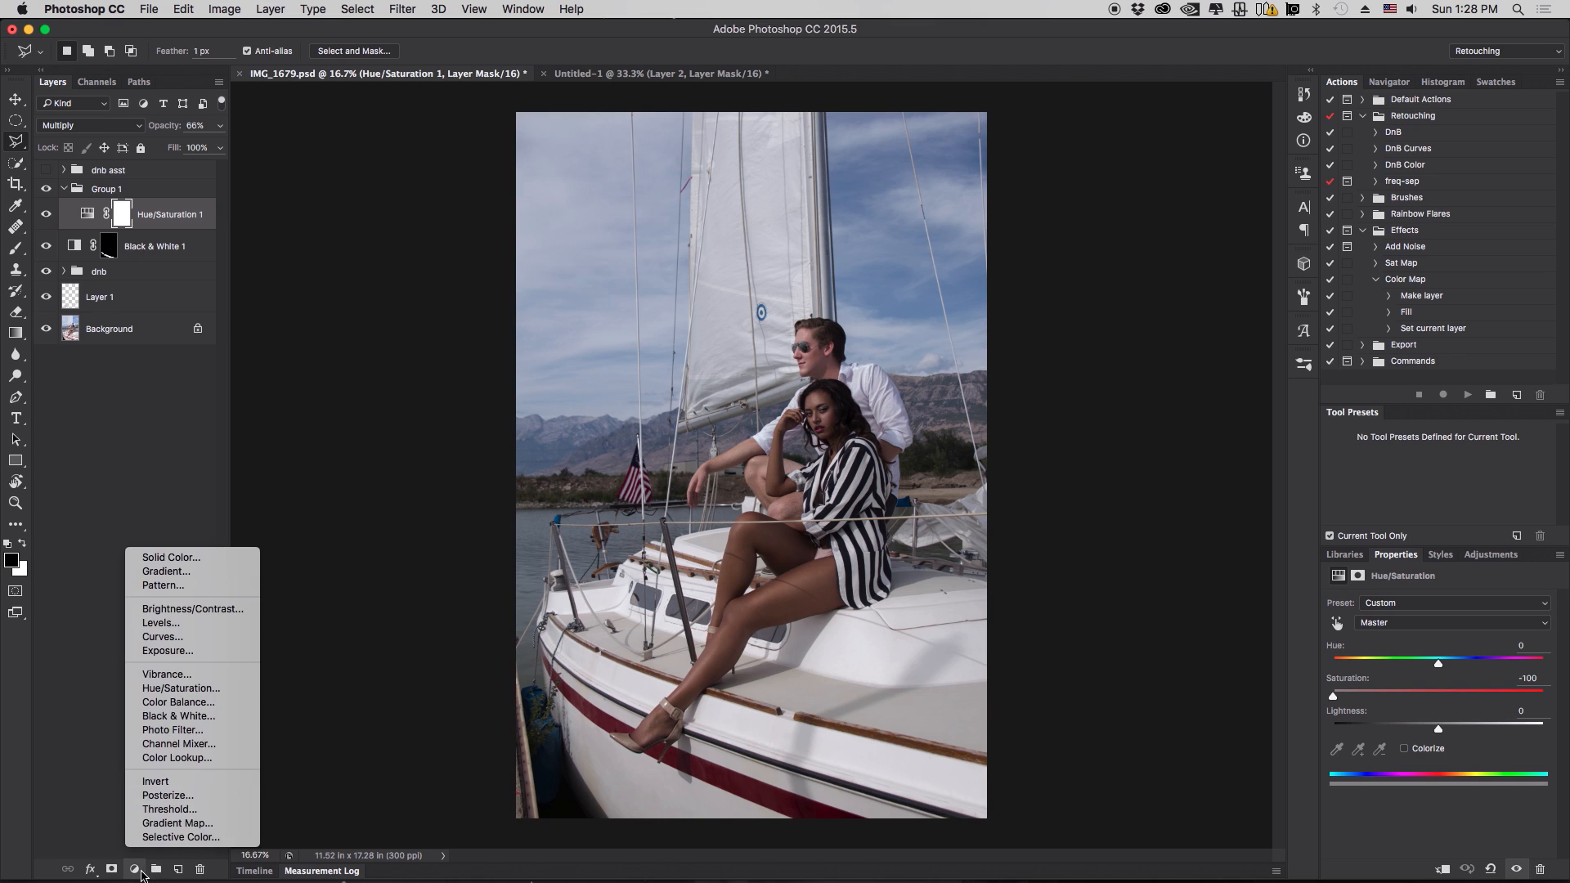
left_click(242, 694)
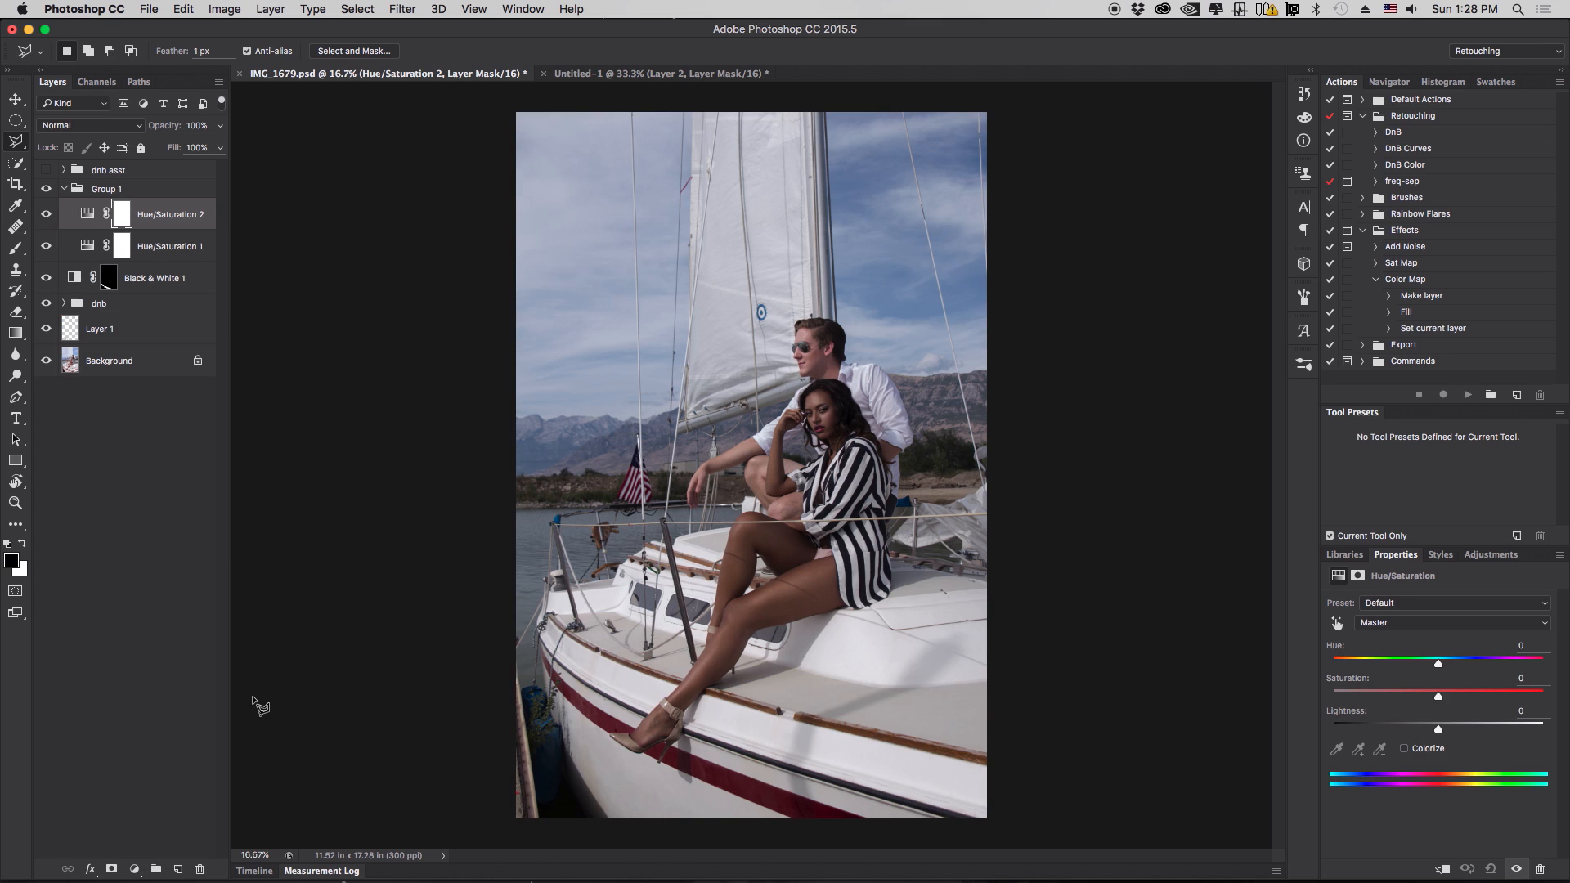
left_click(1337, 622)
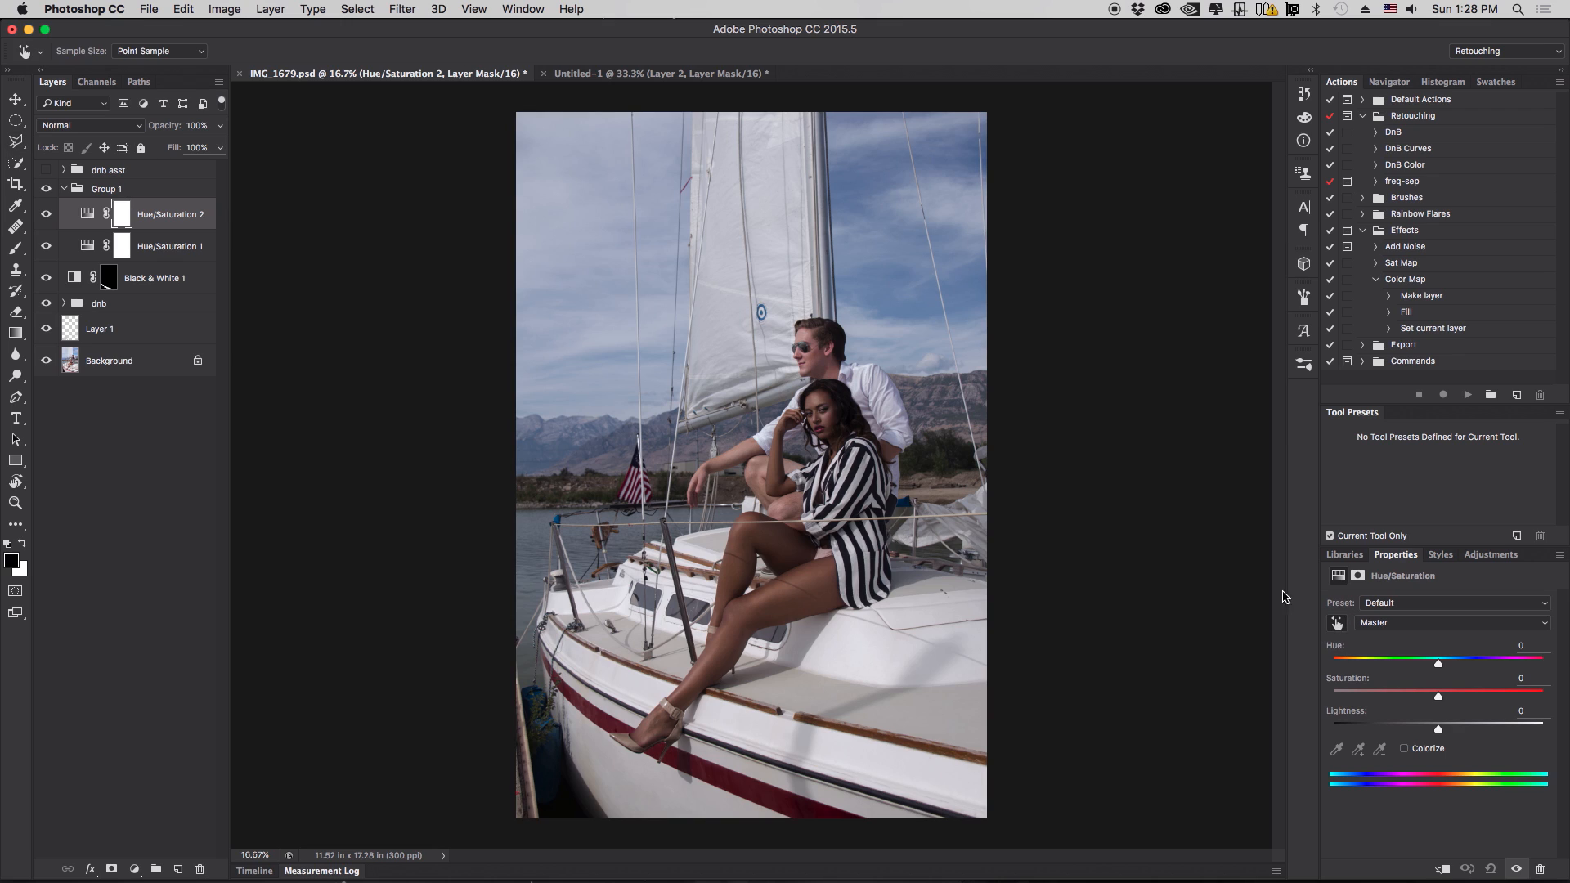
mouse_move(908, 264)
left_mouse_down()
mouse_move(870, 262)
mouse_move(918, 267)
left_mouse_up()
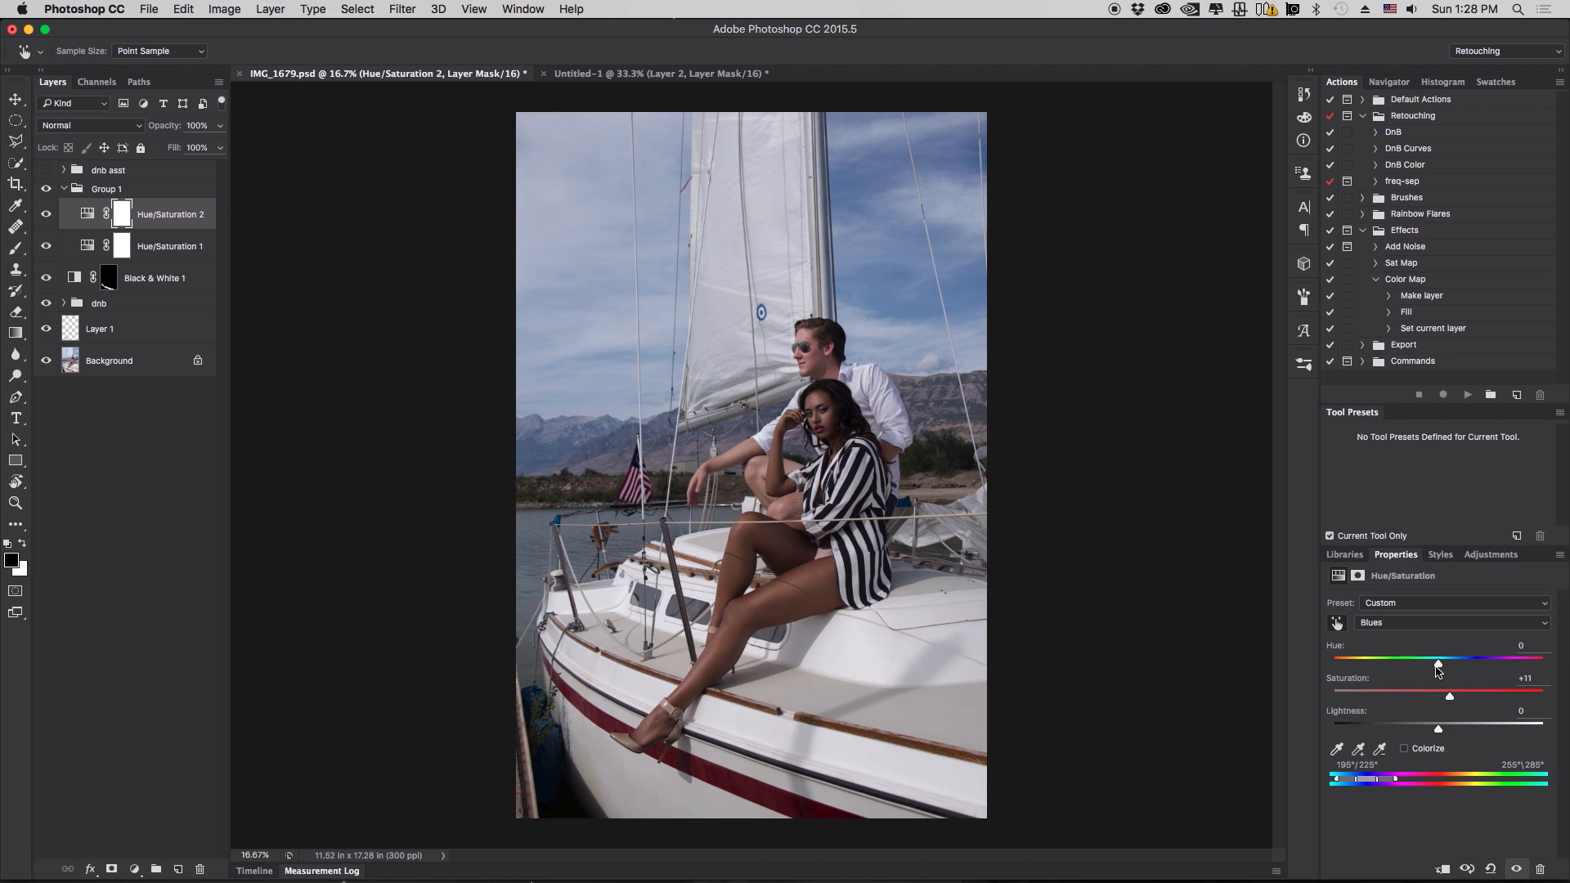
left_click_drag(1438, 664, 1485, 695)
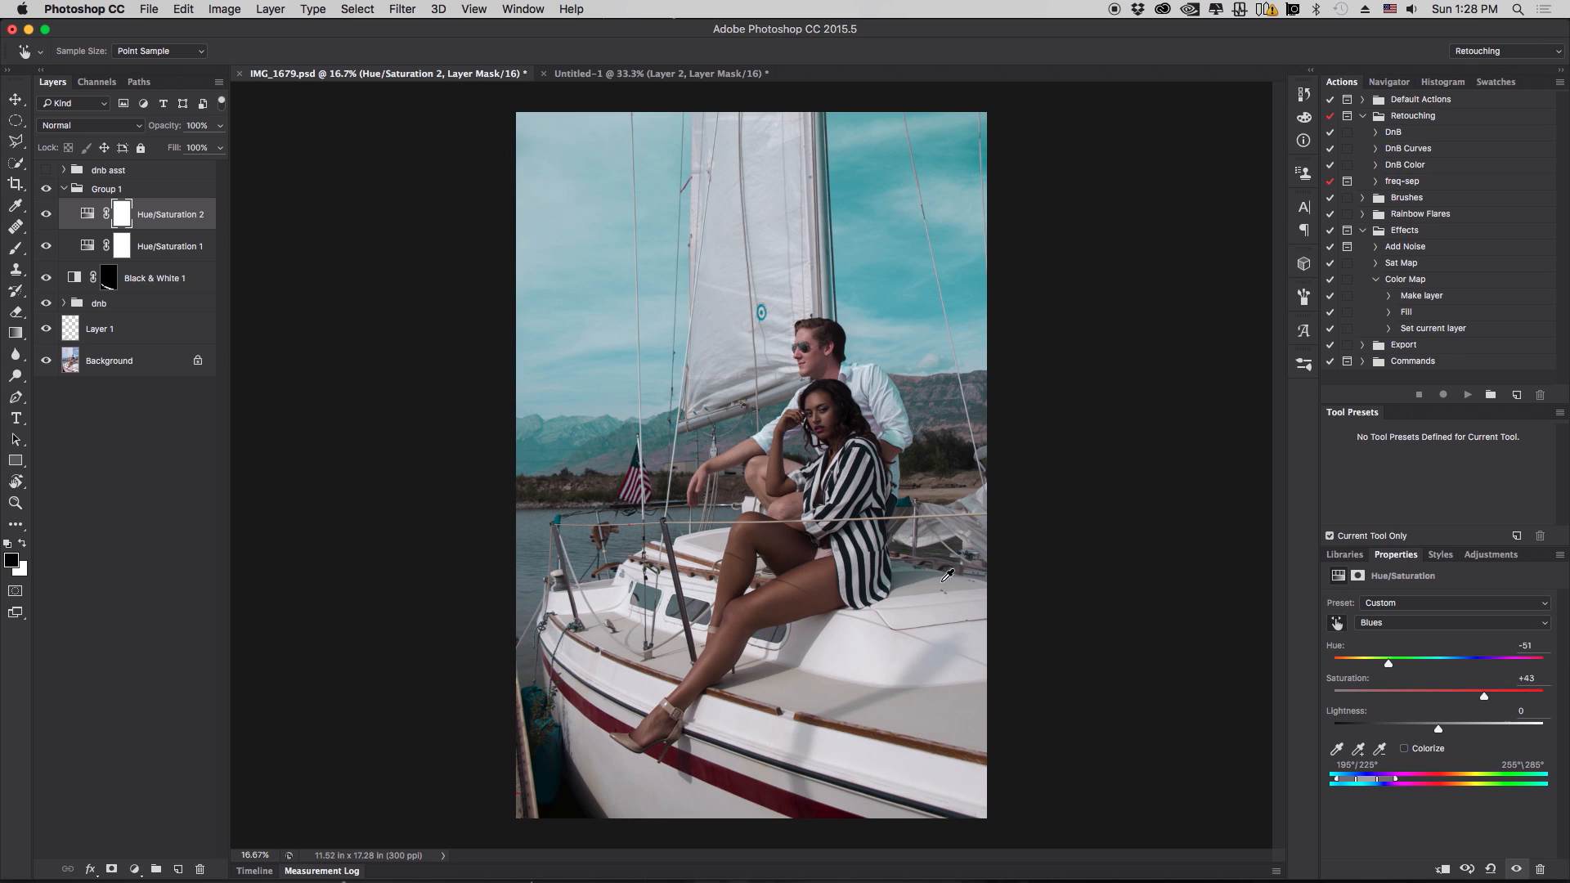
- Sample the skin to target Reds and set the Reds saturation to +2
left_click(810, 579)
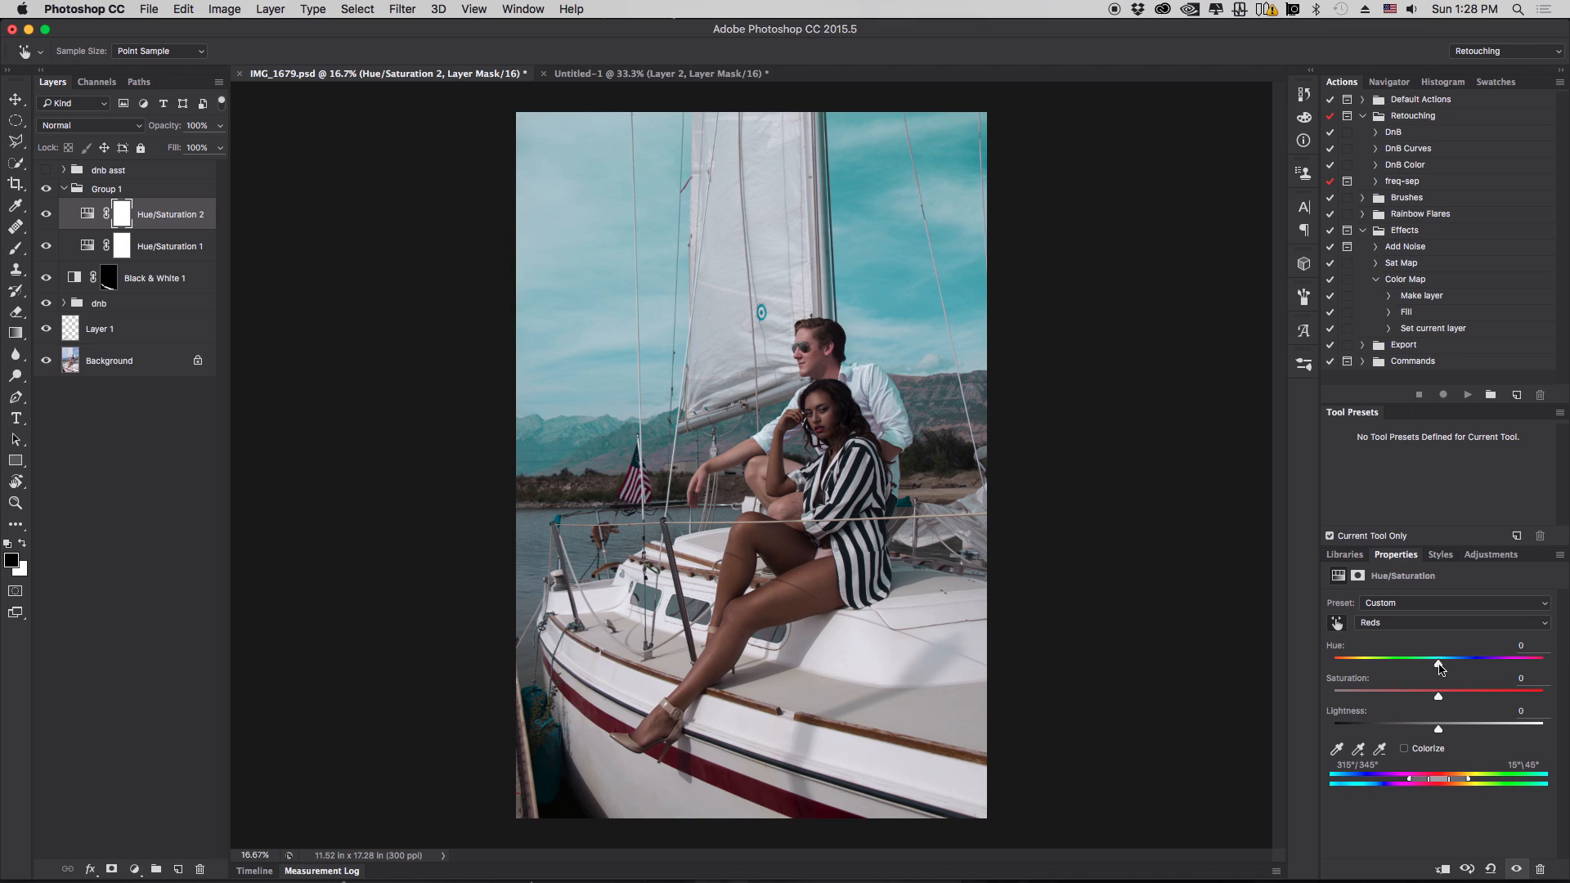
left_click_drag(1439, 664, 1442, 670)
left_click(1339, 625)
left_click_drag(1440, 664, 1439, 666)
left_click_drag(1442, 666, 1440, 666)
left_click_drag(1439, 695, 1441, 695)
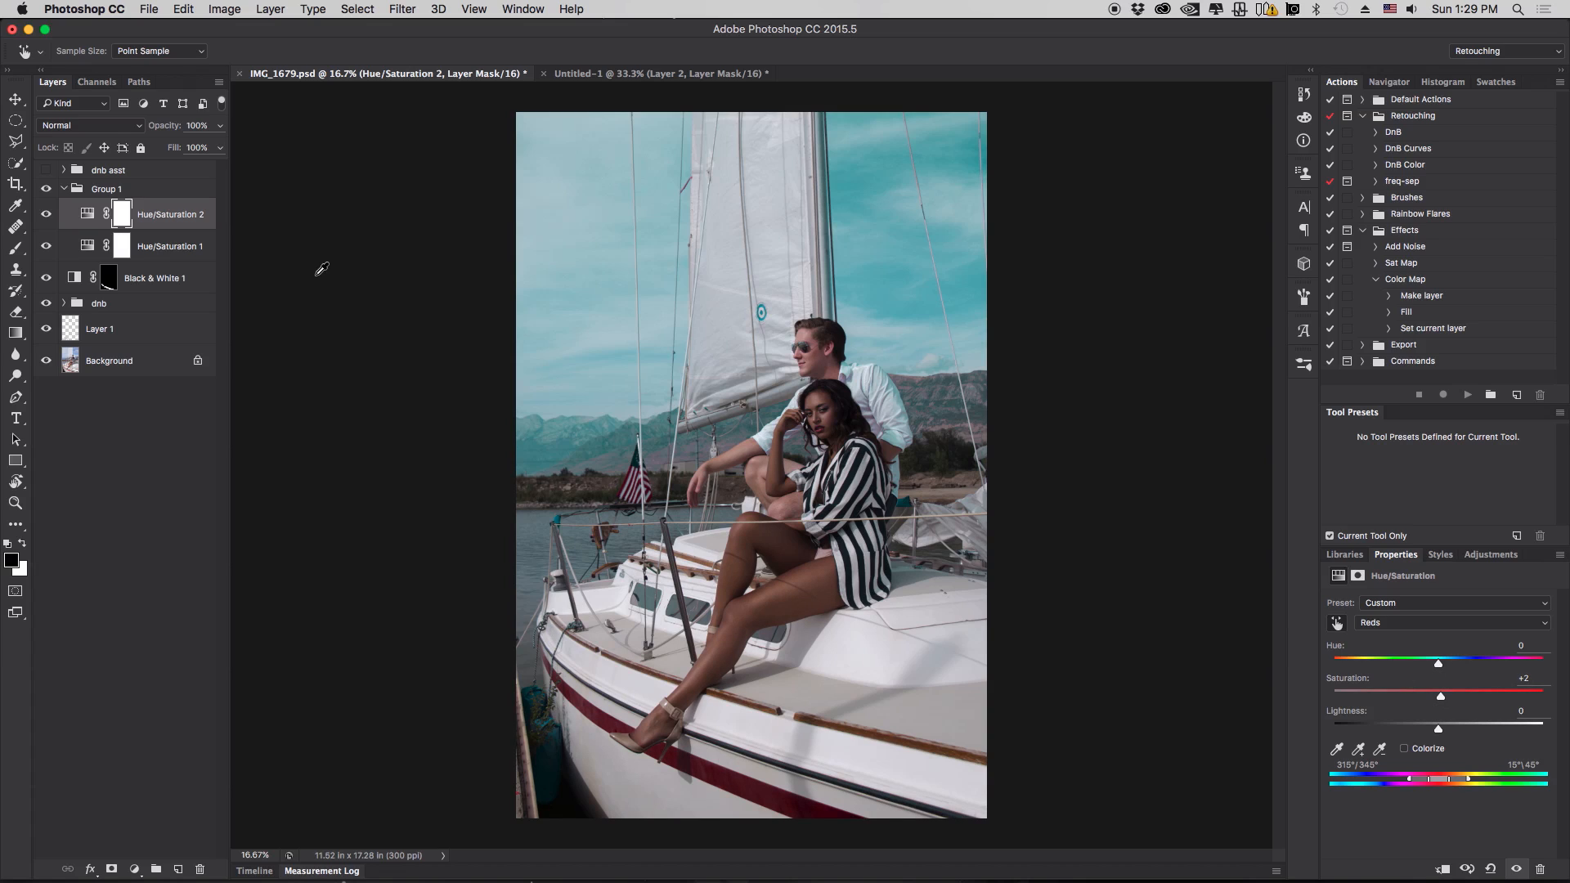
- Toggle the second Hue/Saturation layer's visibility to compare its effect
left_click(47, 216)
left_click(47, 216)
left_click(48, 216)
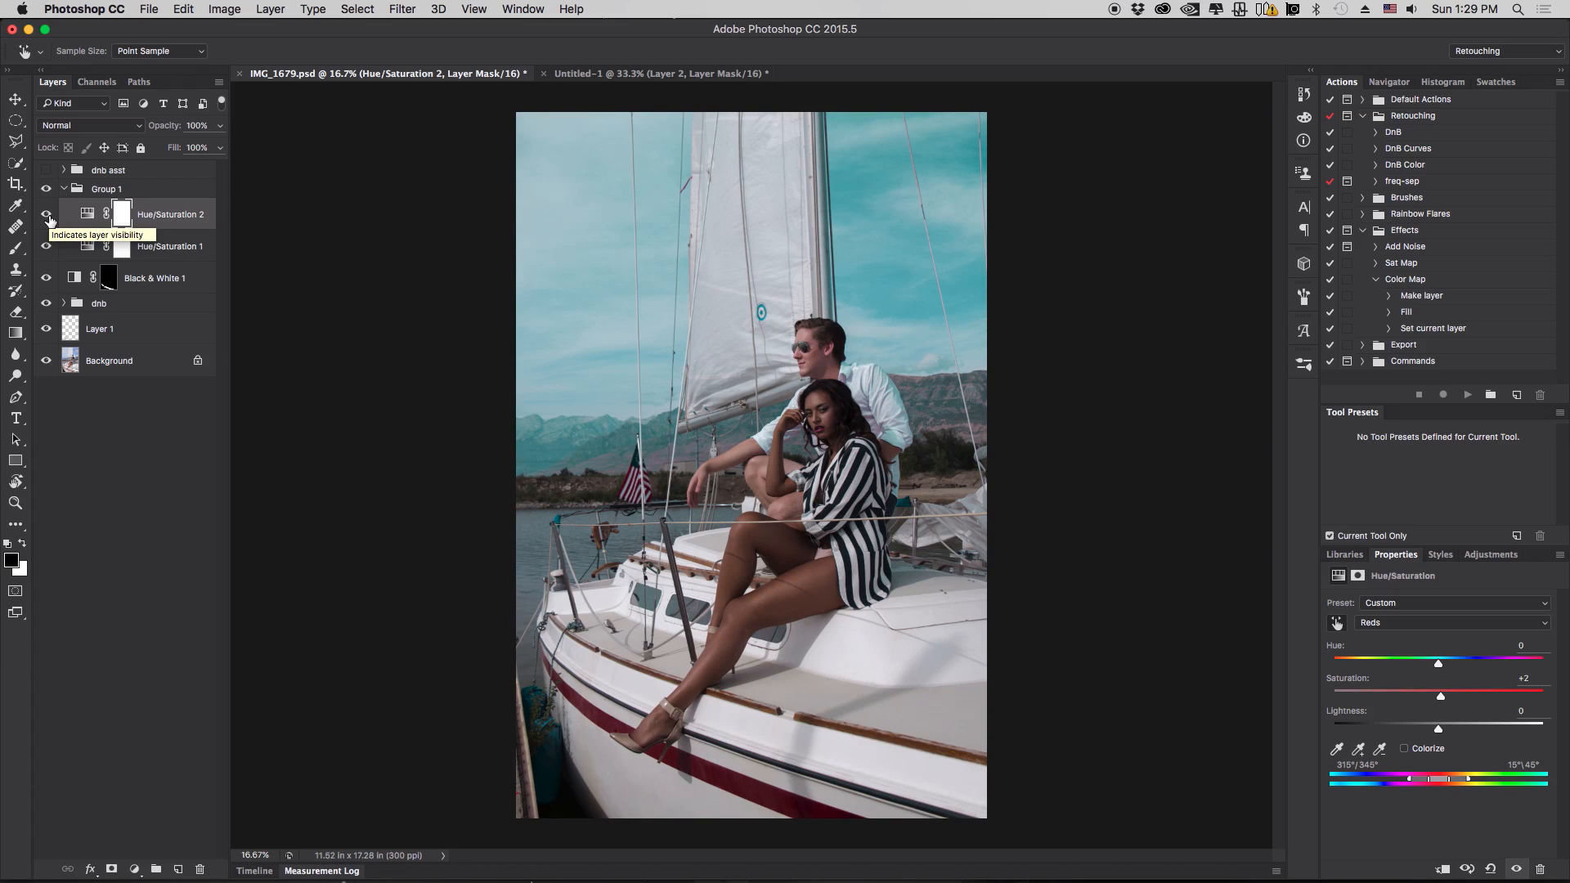
- Add a Black & White adjustment layer below Hue/Saturation 1 with Luminosity blend mode
left_click(171, 248)
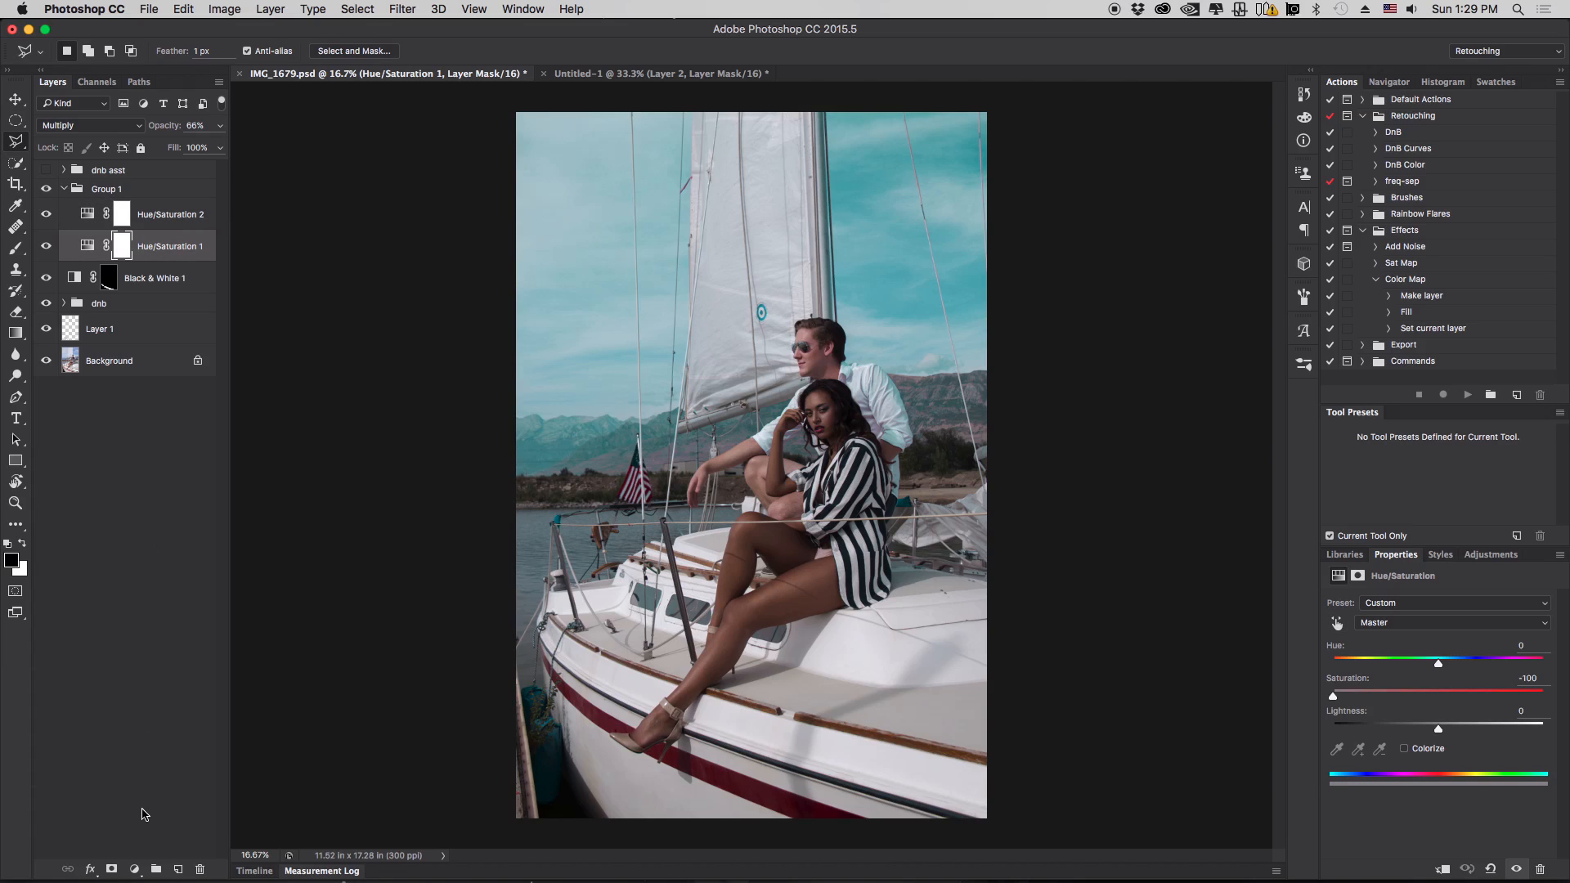
left_click(135, 869)
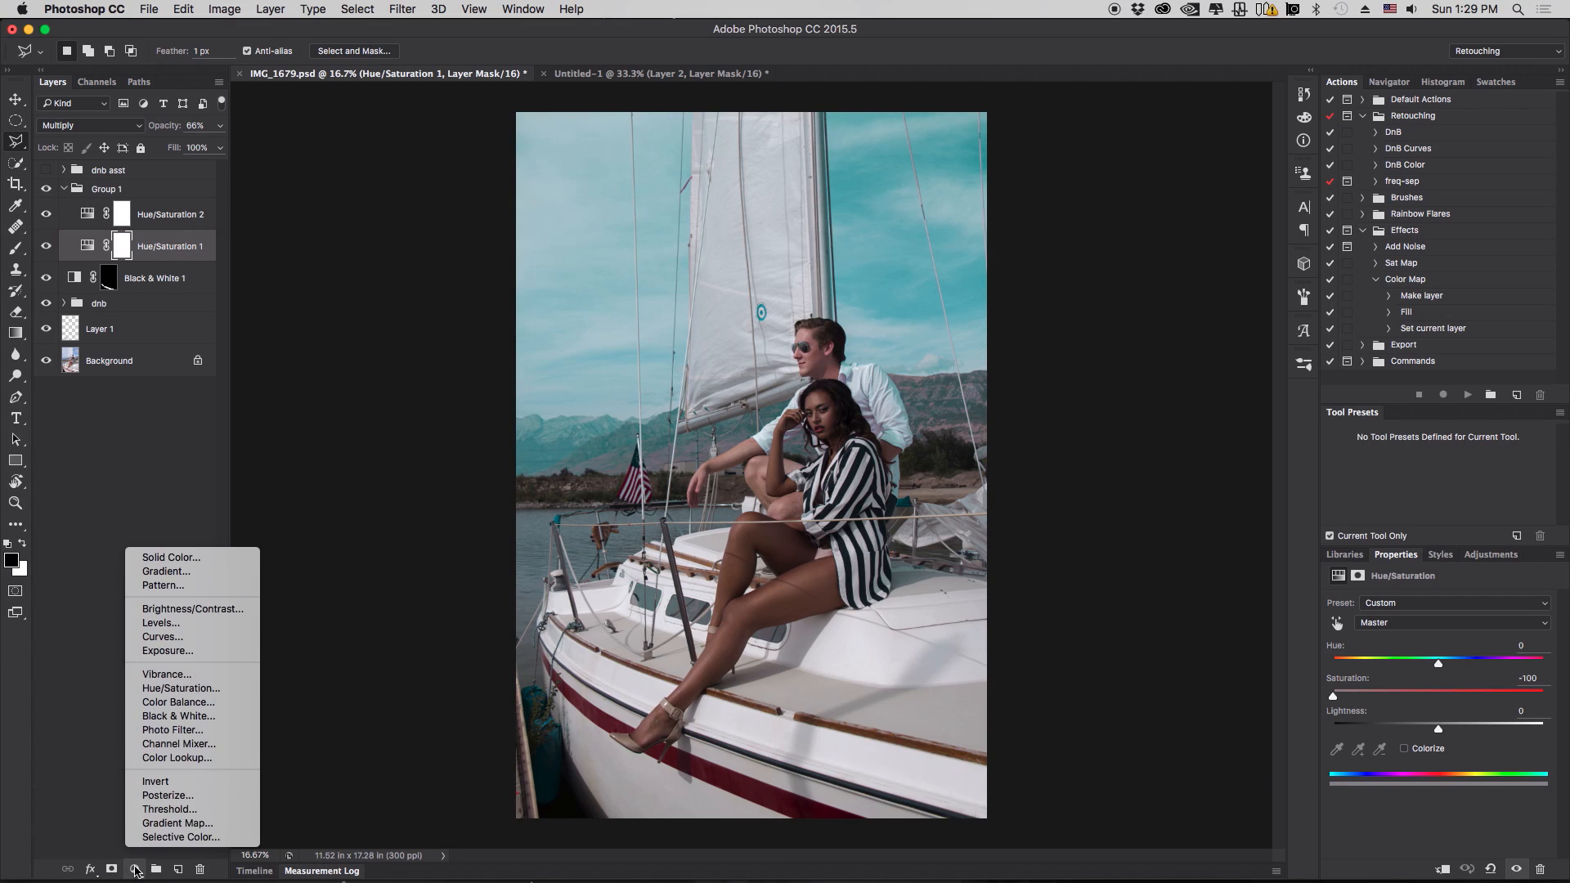
left_click(219, 716)
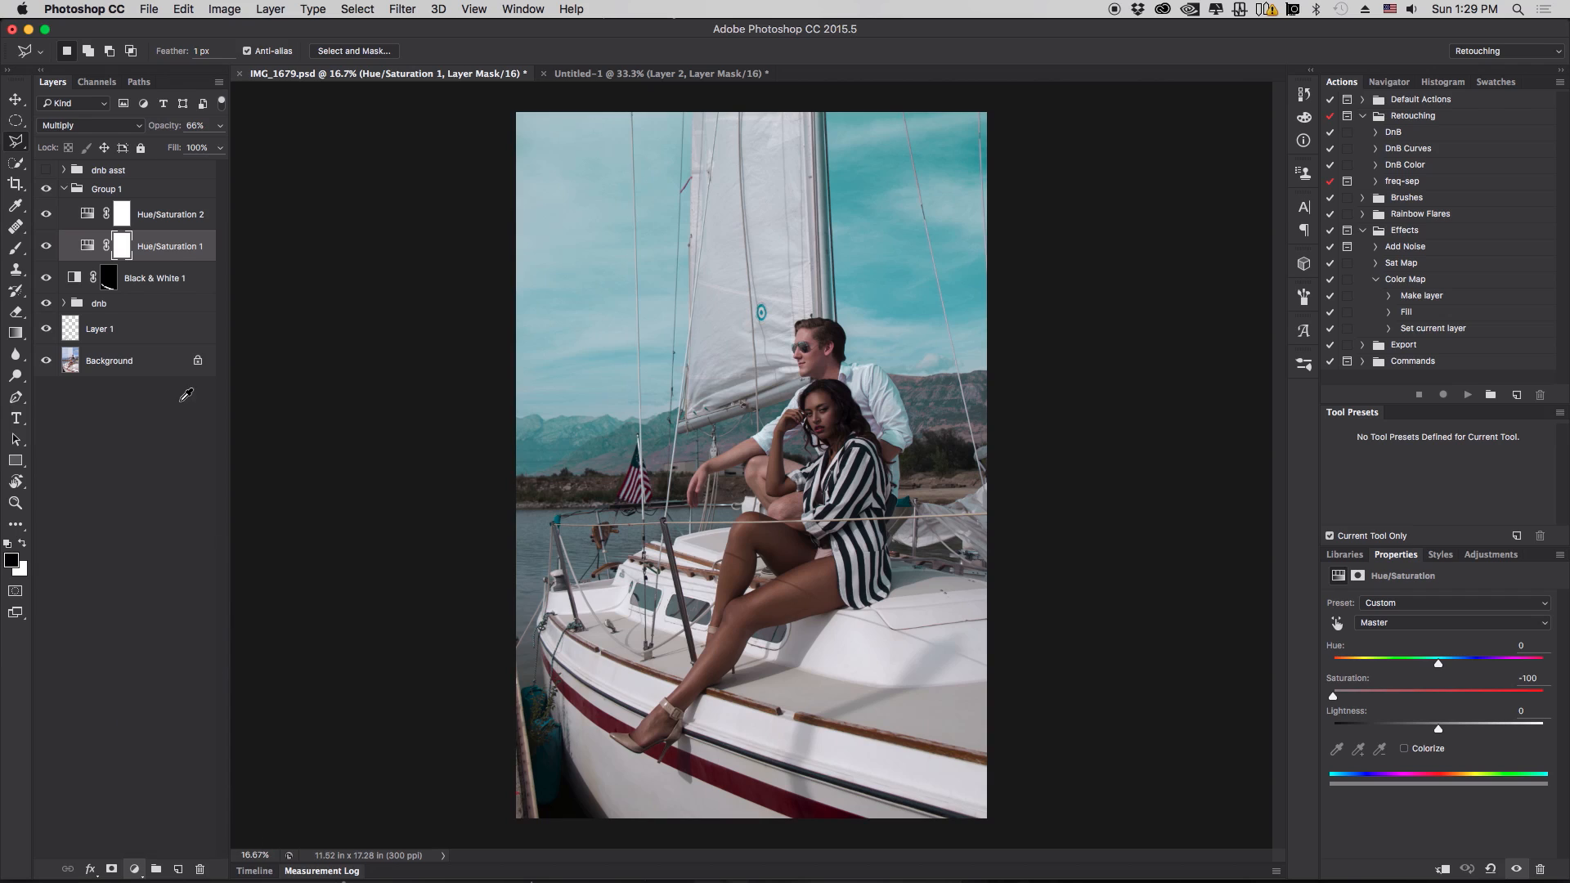
left_click_drag(167, 249, 170, 285)
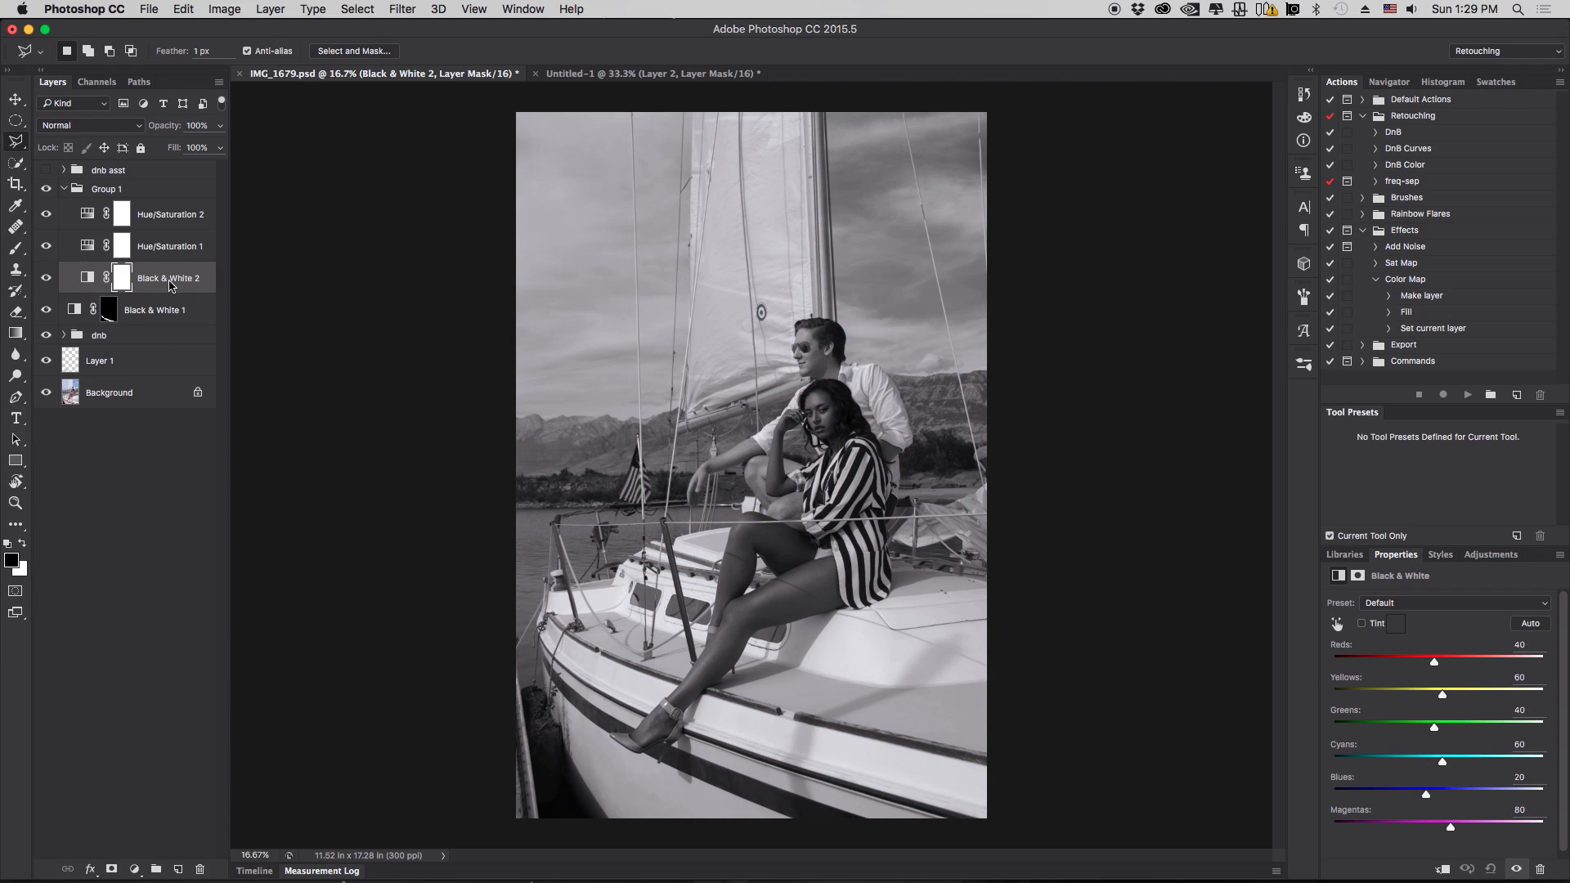
left_click(117, 125)
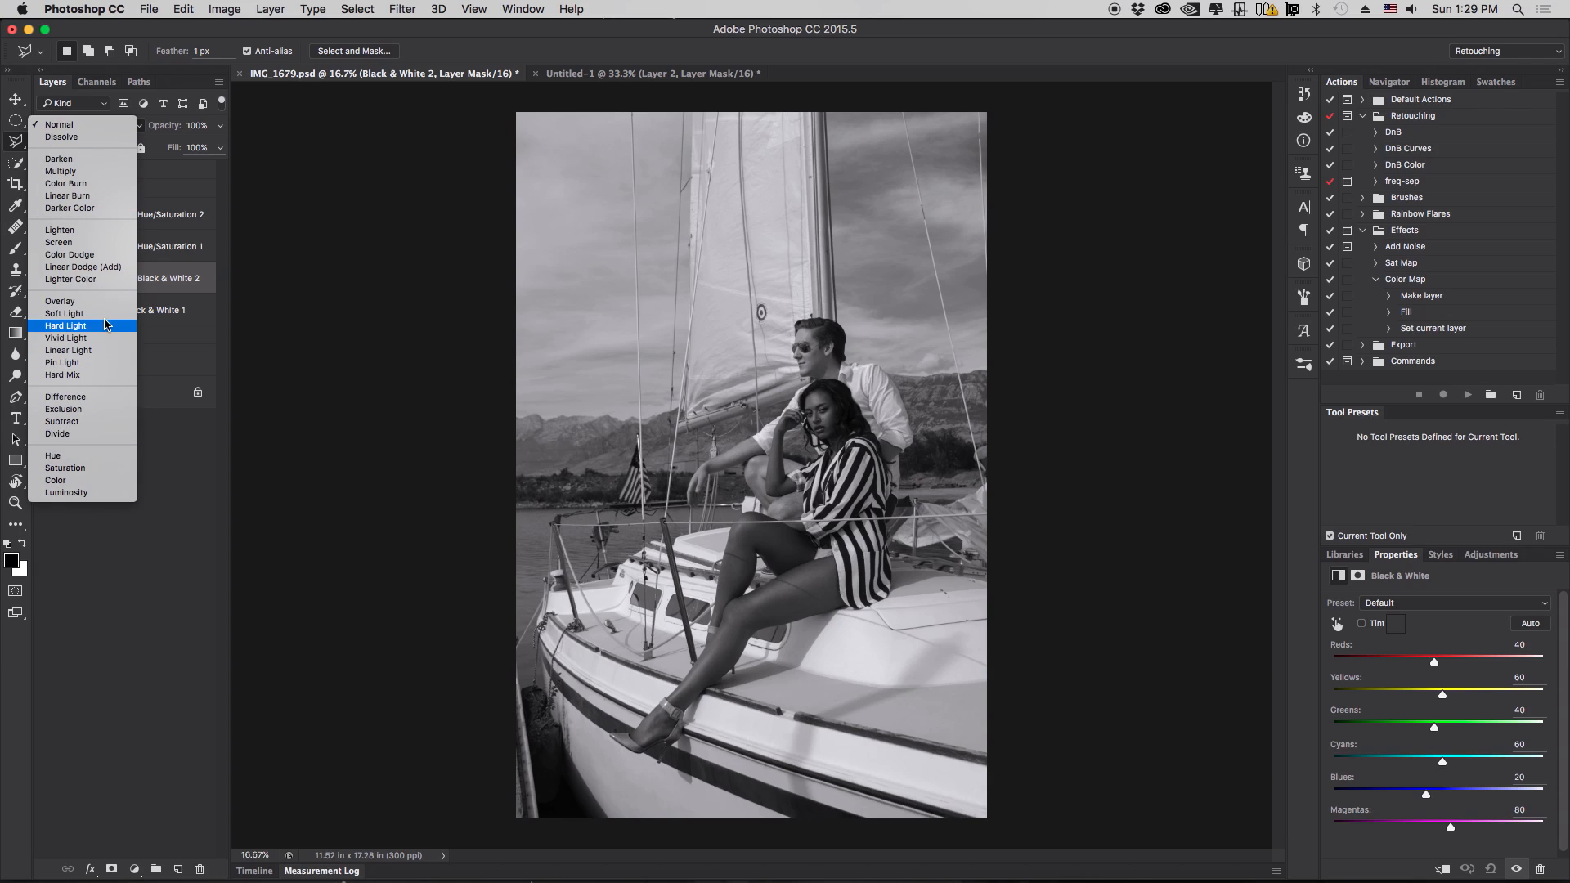
left_click(82, 492)
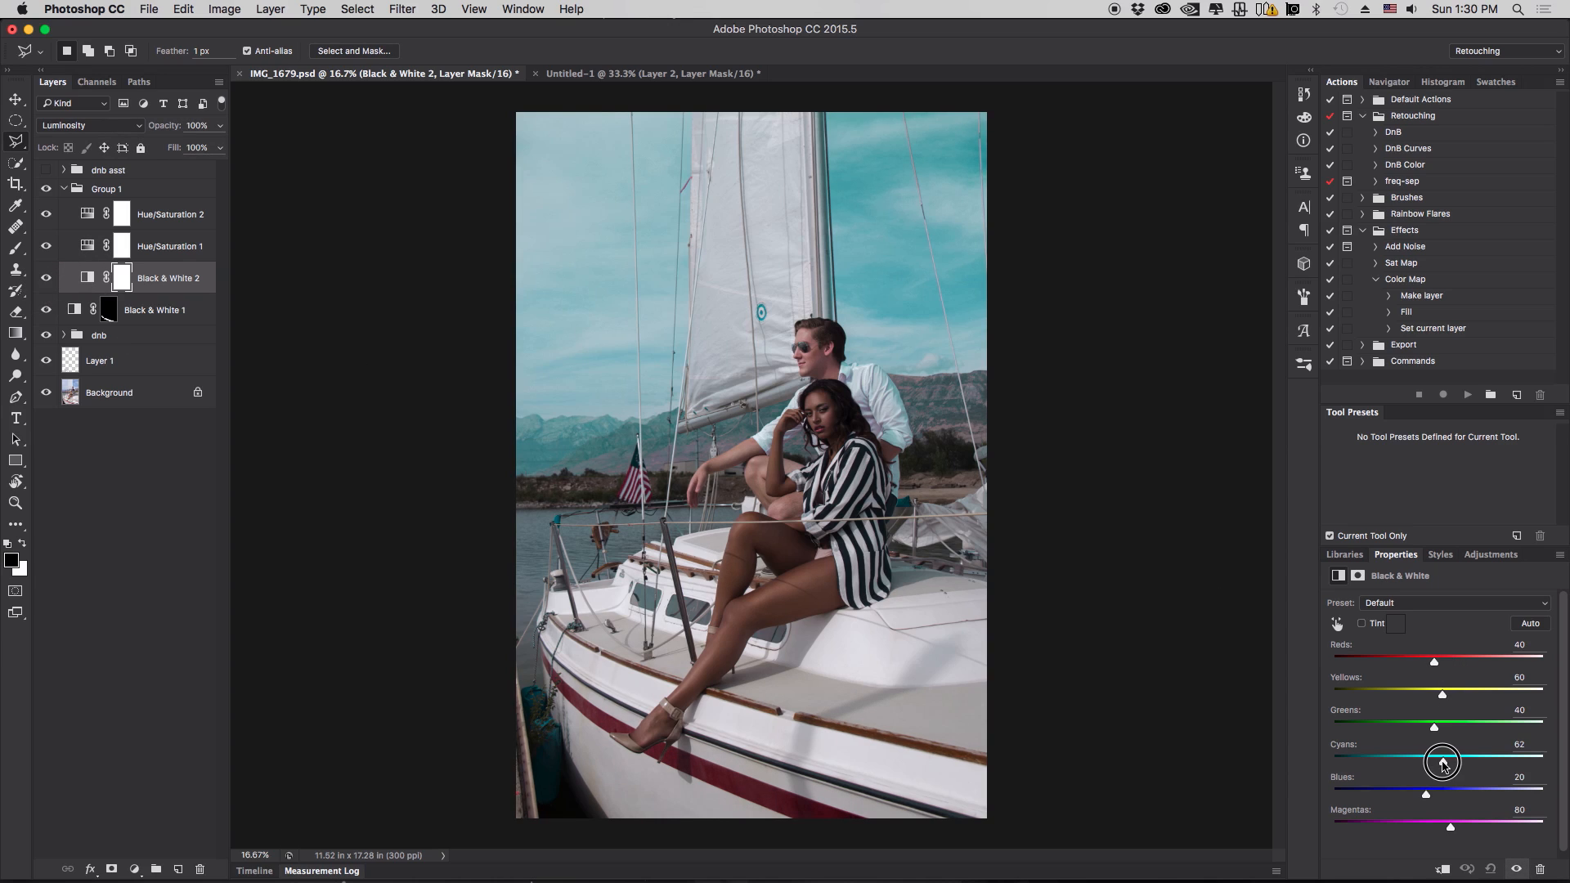
- Set the Black & White sliders to Reds 67, Yellows 81, Cyans -51 and Blues -91
left_click_drag(1443, 761, 1395, 800)
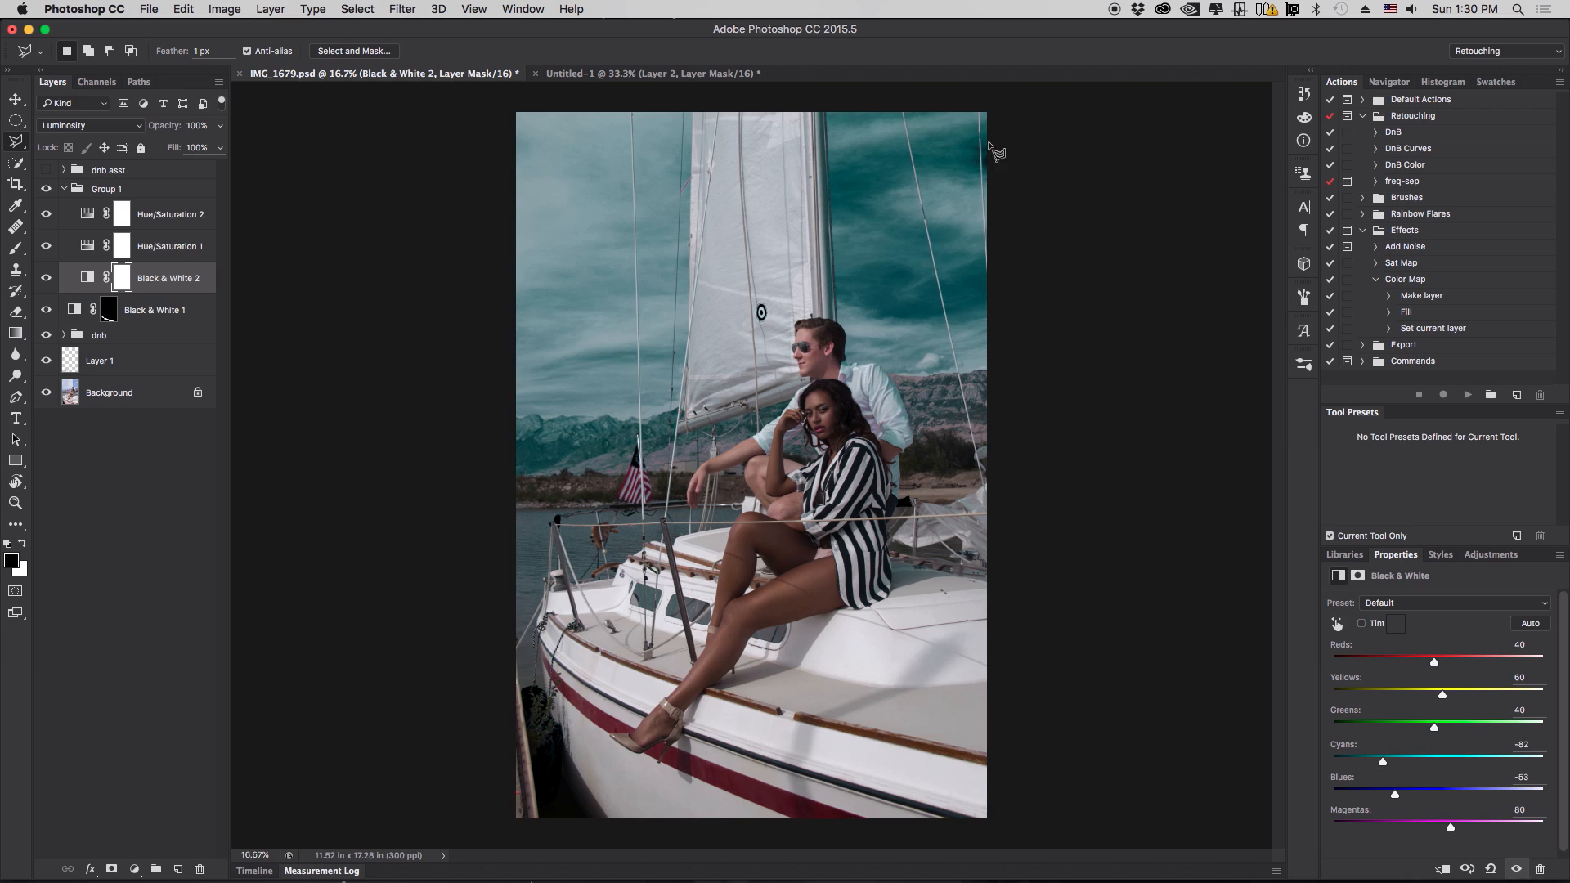
left_click_drag(1383, 763, 1380, 798)
left_click_drag(1435, 663, 1453, 695)
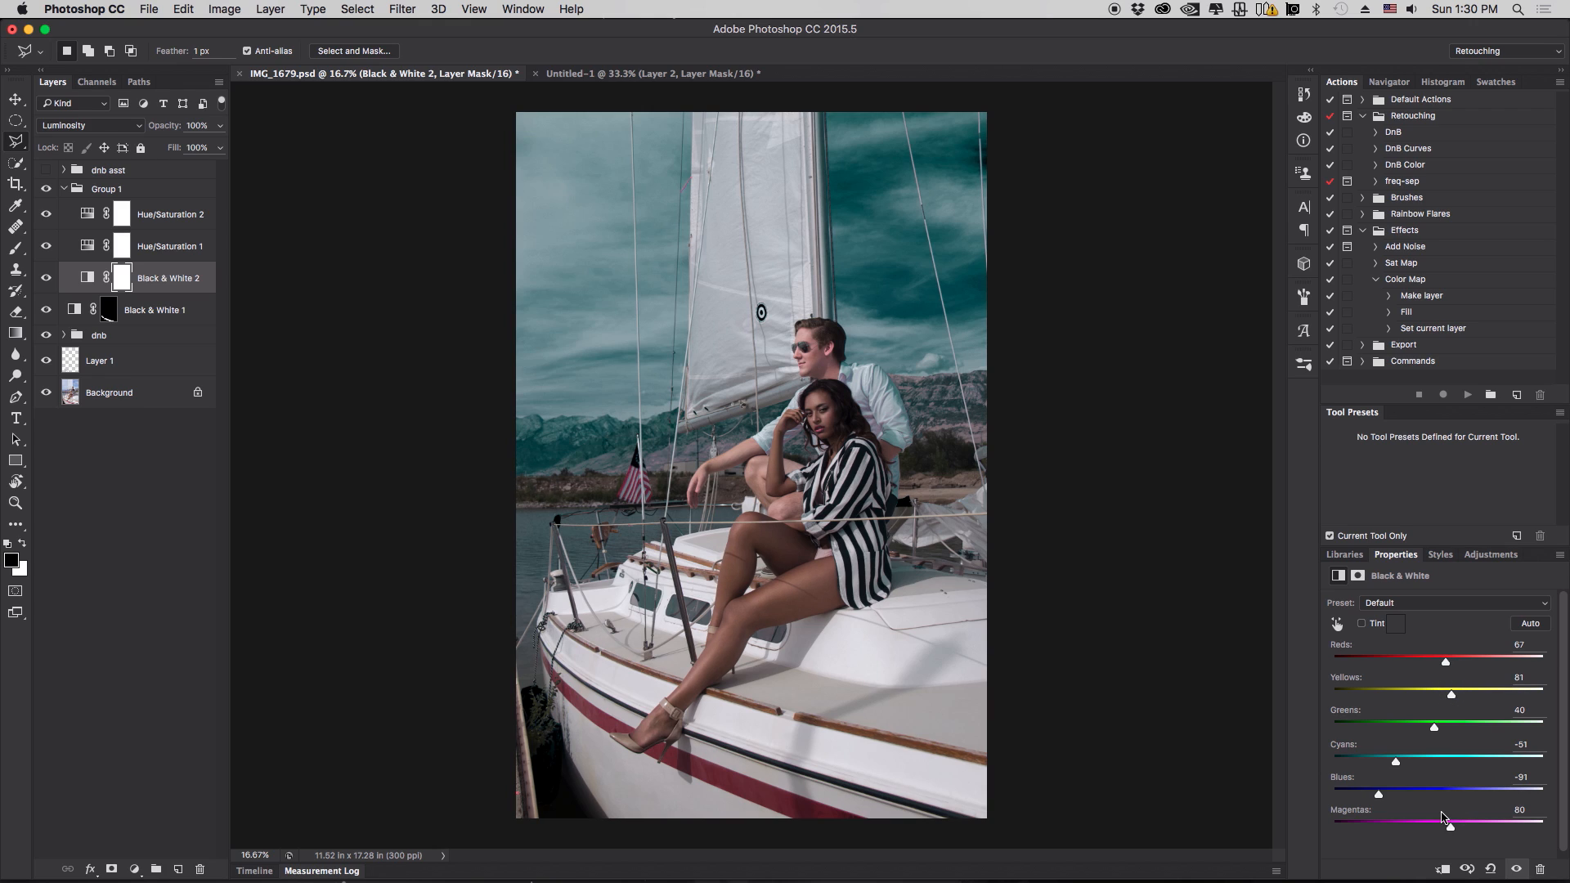
mouse_move(1454, 832)
left_mouse_down()
mouse_move(1389, 831)
mouse_move(1459, 828)
left_mouse_up()
- Toggle the adjustment layers' visibility to compare their contributions to the grade
left_click(46, 278)
left_click(46, 279)
left_click(46, 279)
left_click(164, 247)
left_click(47, 248)
left_click(46, 246)
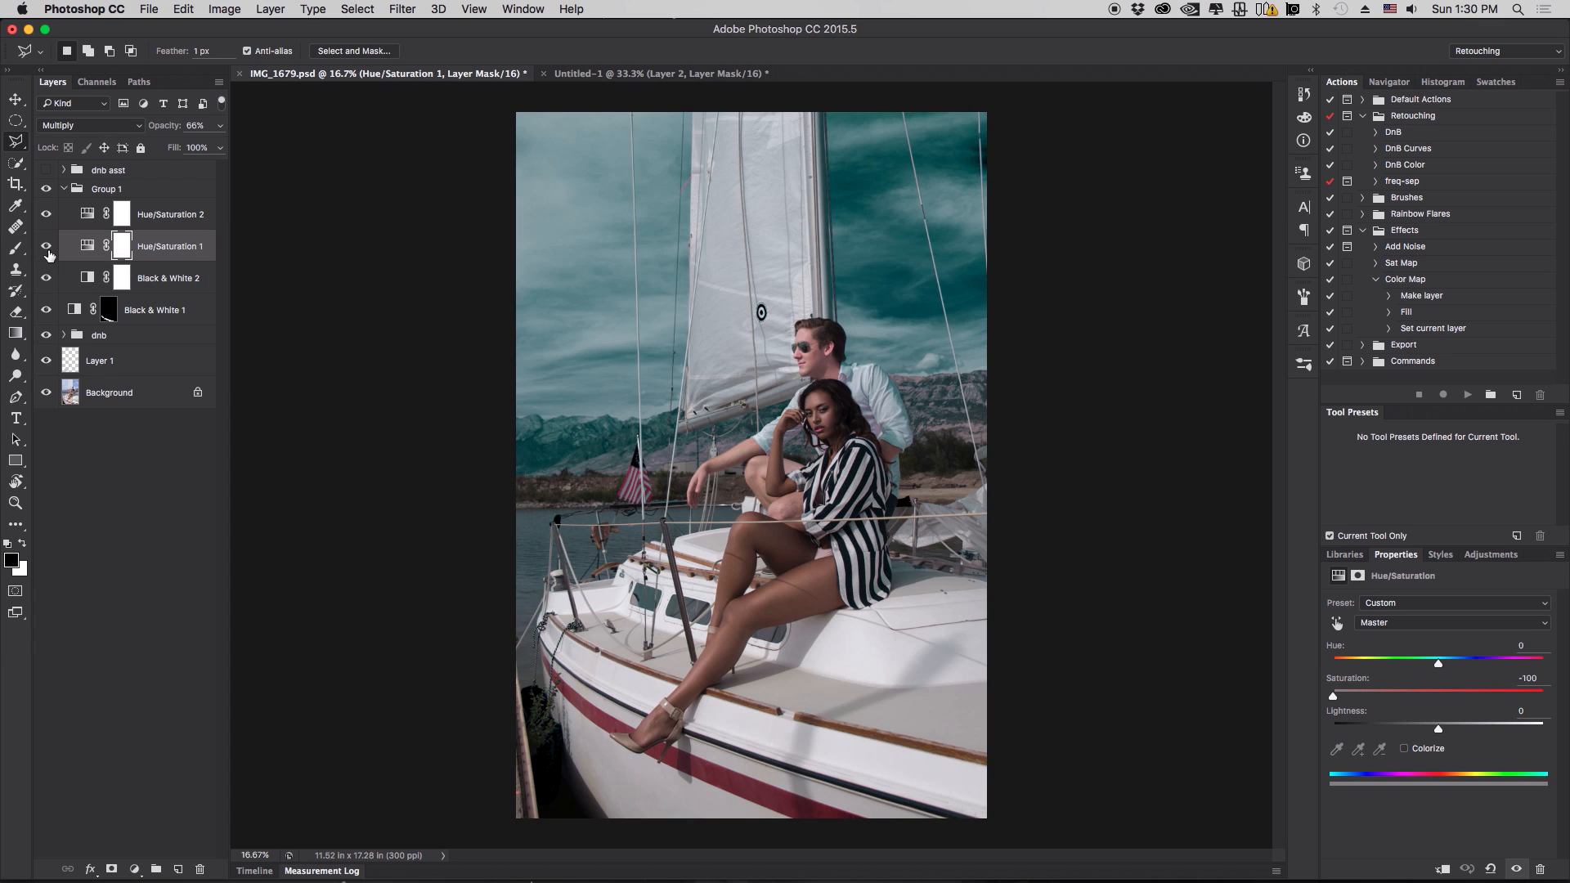
left_click(46, 215)
- Add a Black & White adjustment layer above Hue/Saturation 1 with Soft Light blend mode
left_click(134, 869)
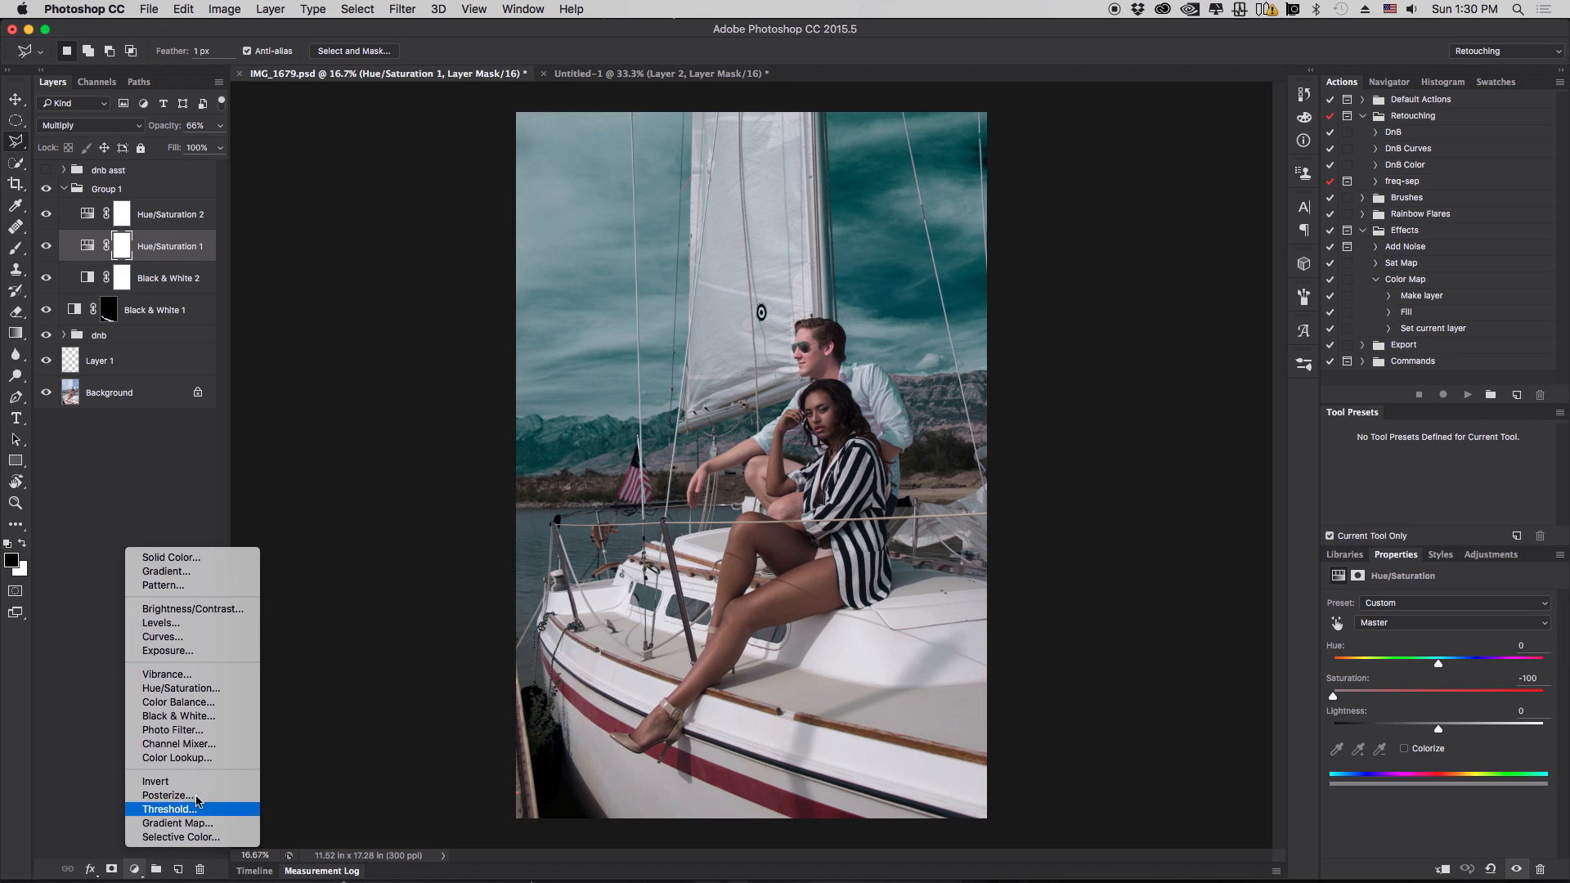
left_click(242, 717)
left_click(111, 125)
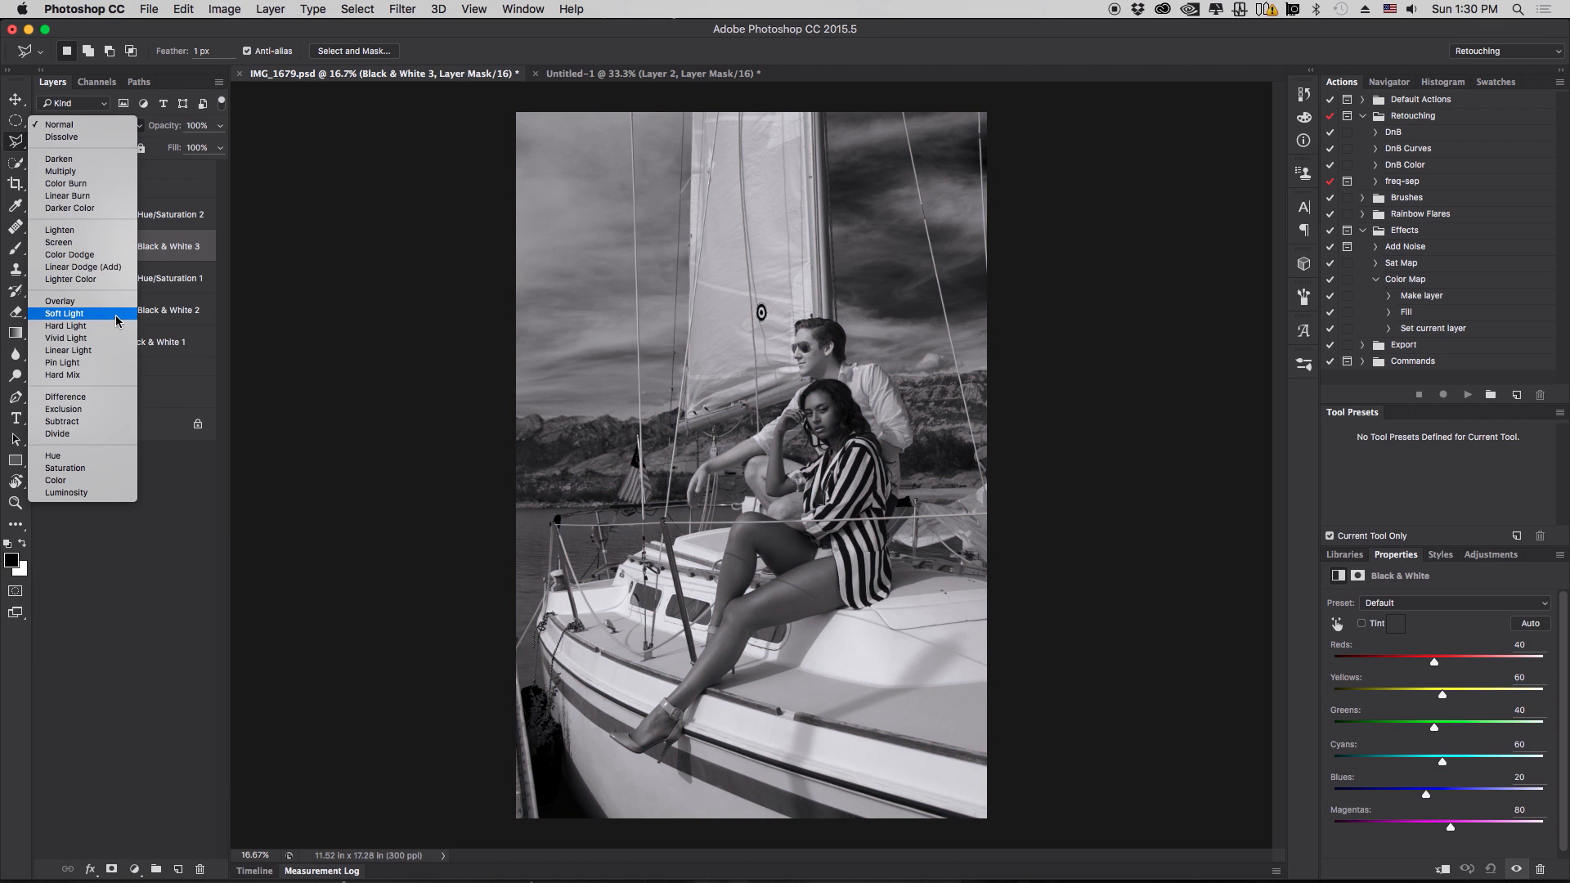
left_click(65, 313)
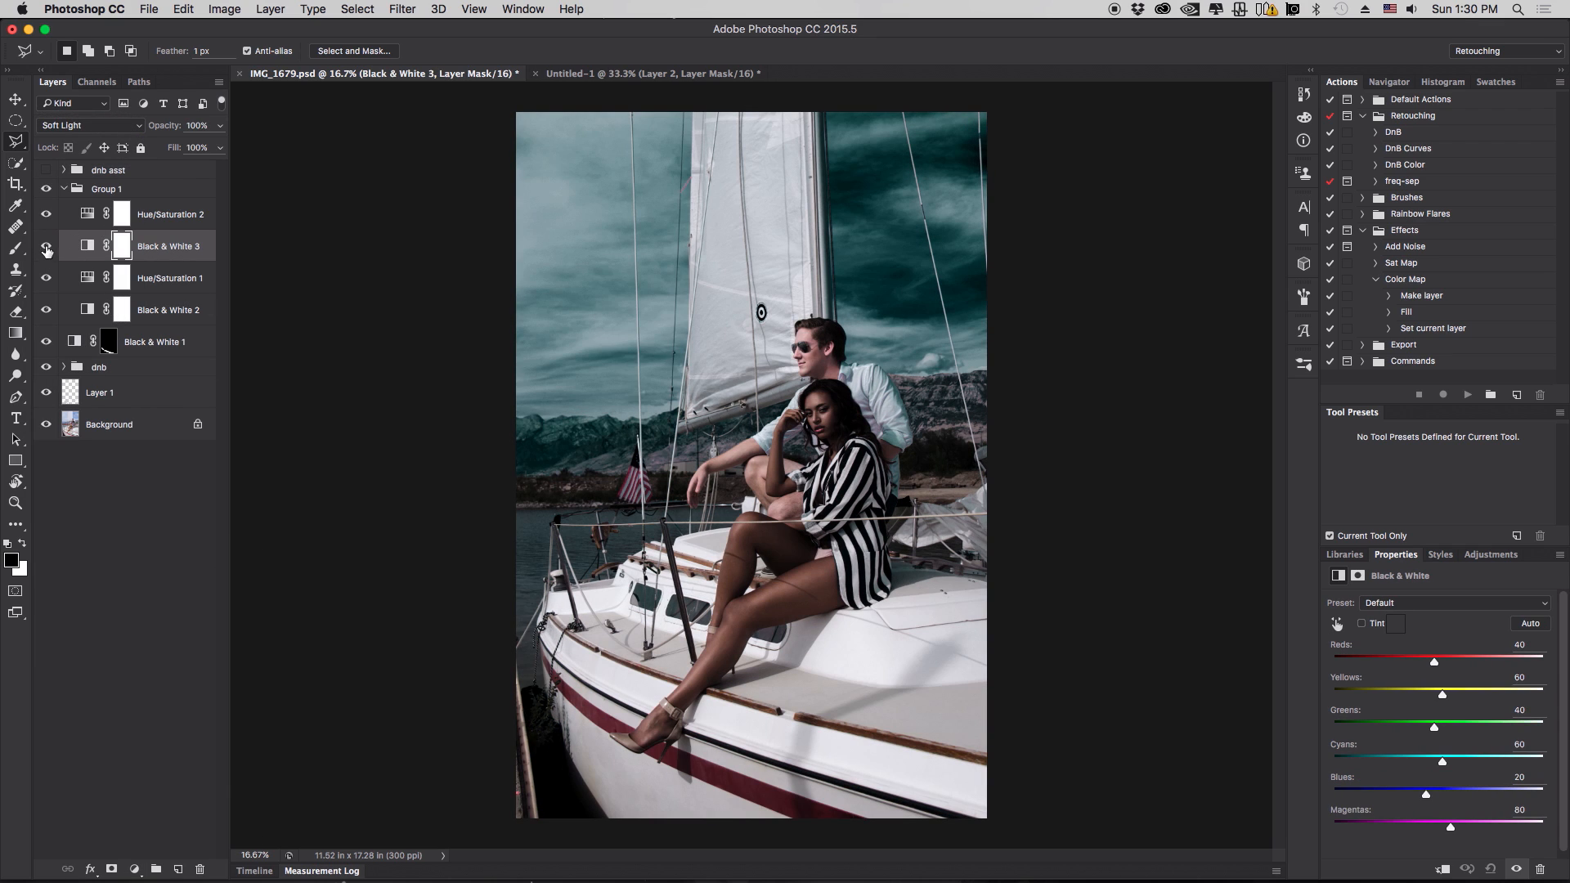
left_click(46, 246)
left_click(45, 245)
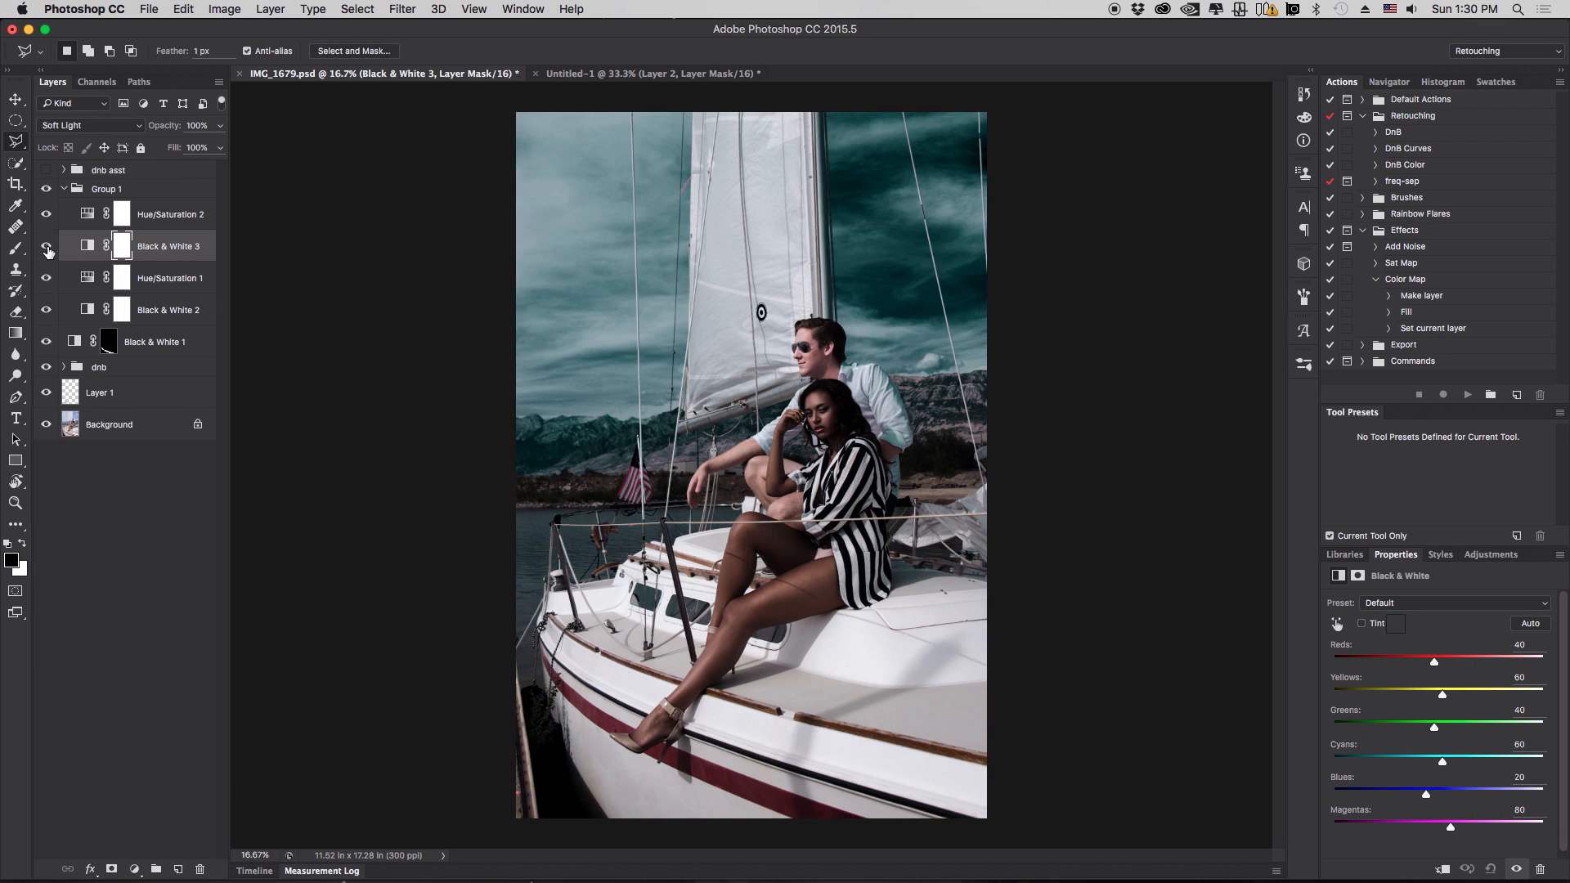
left_click(220, 125)
left_click_drag(219, 146, 319, 154)
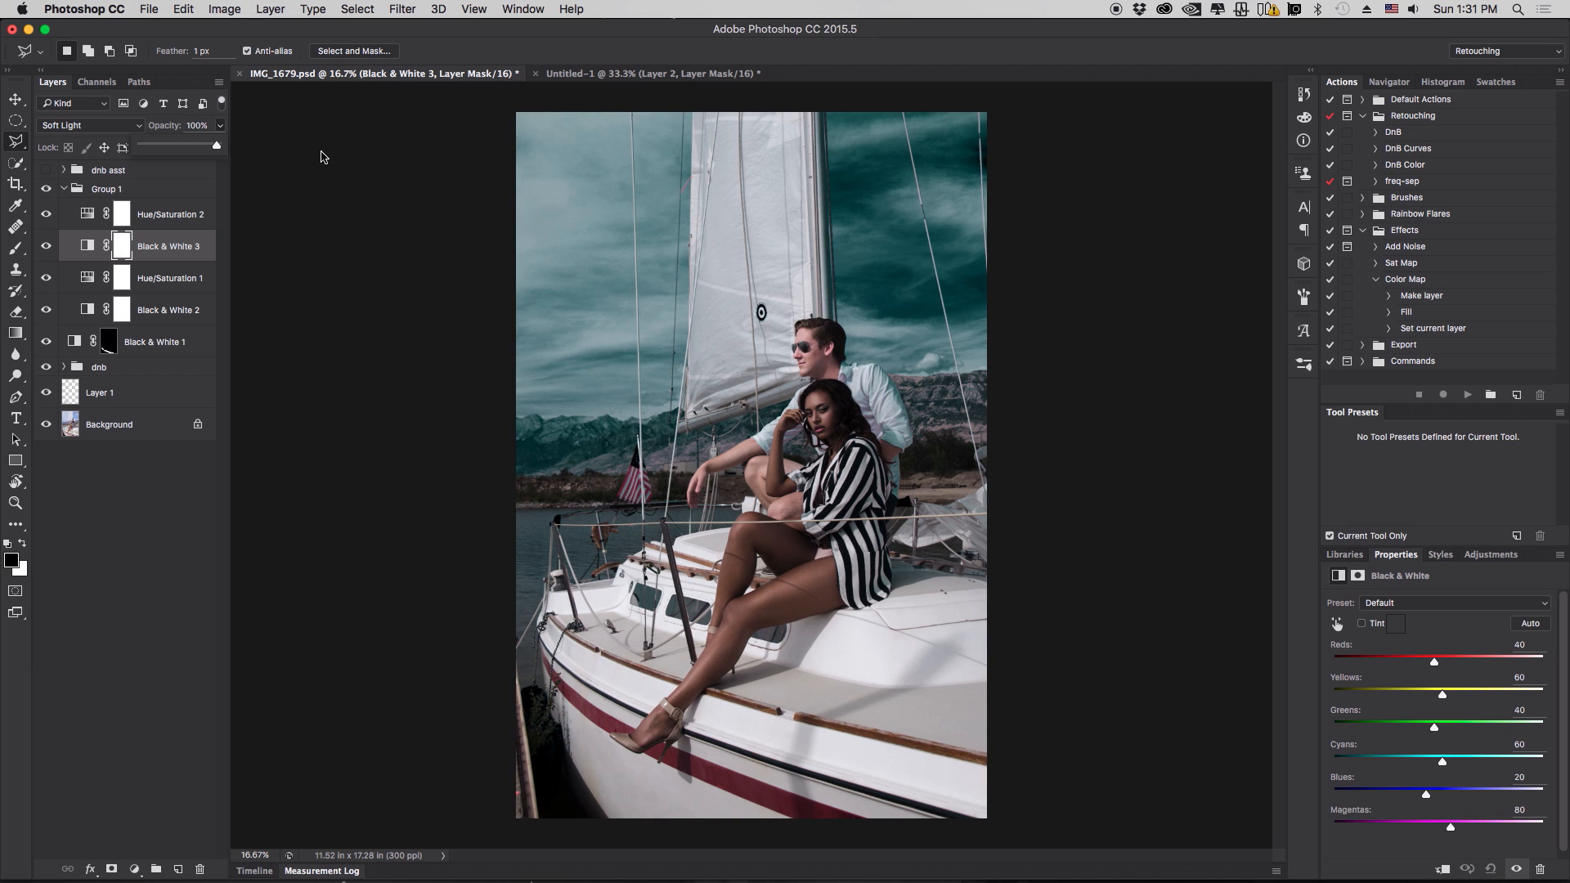
double_click(209, 249)
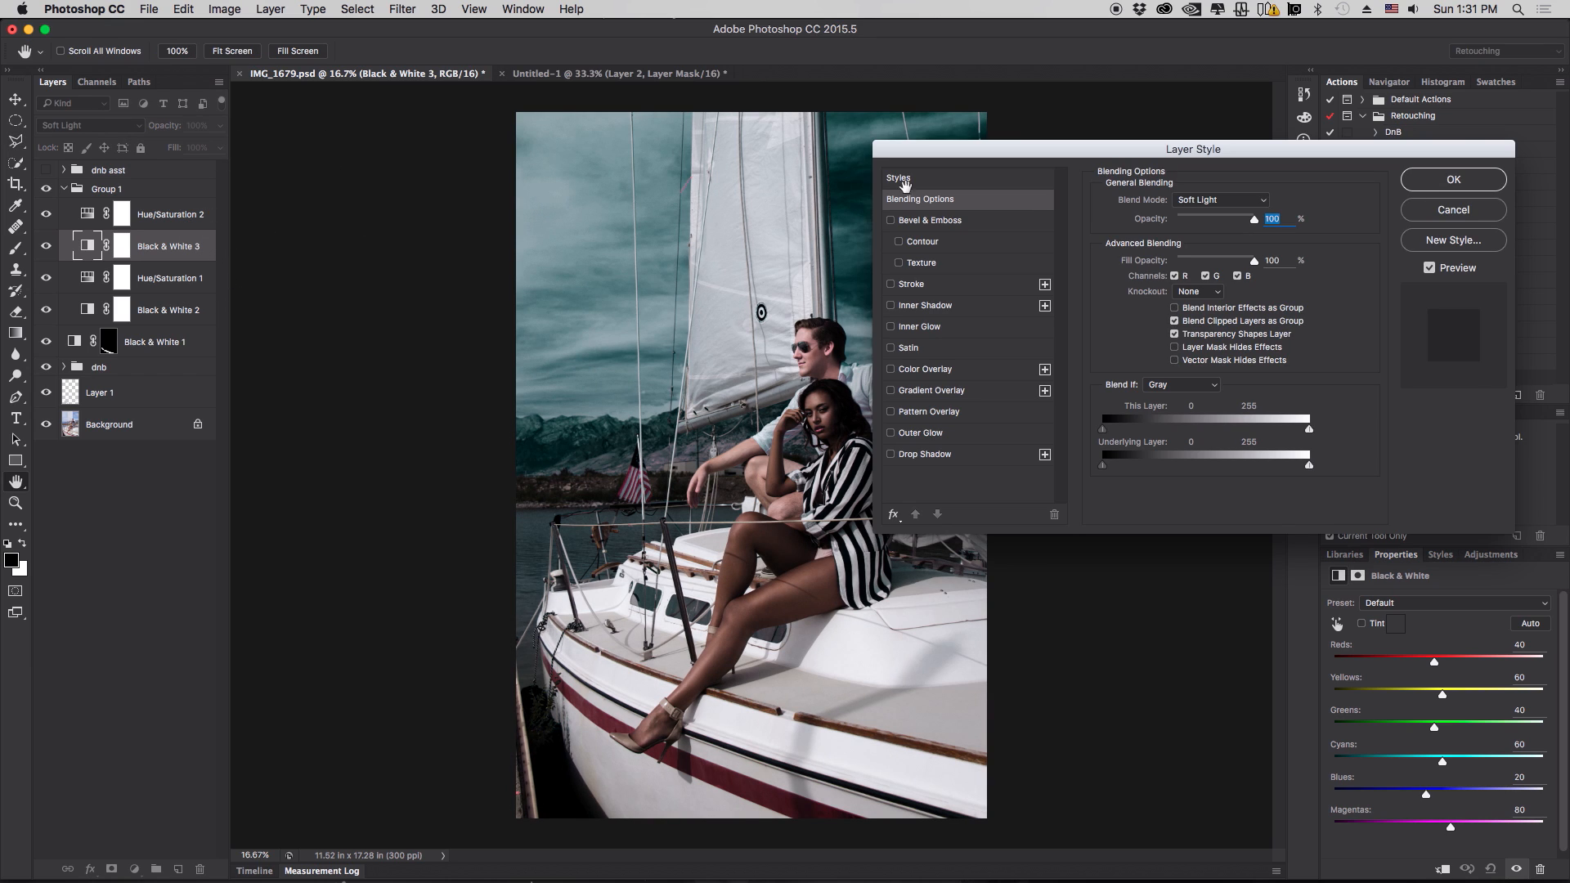
left_click_drag(1060, 160, 1074, 69)
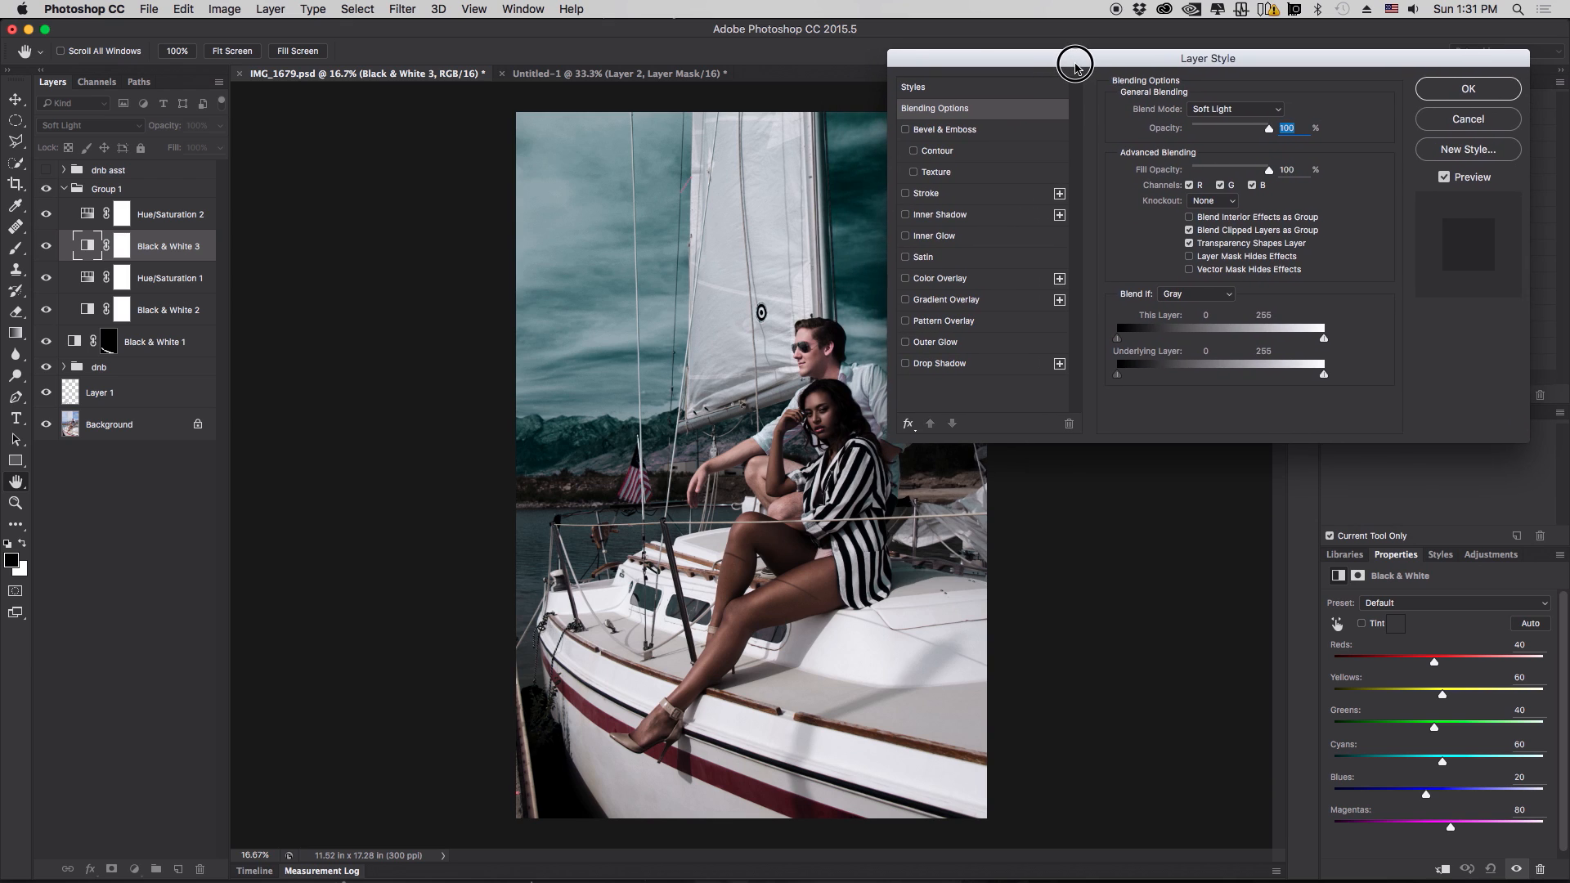
- On Black & White 3, split the Blend If underlying-layer shadow slider to 7/49 and lower its opacity to 58%
double_click(213, 236)
left_click_drag(1231, 66, 1196, 59)
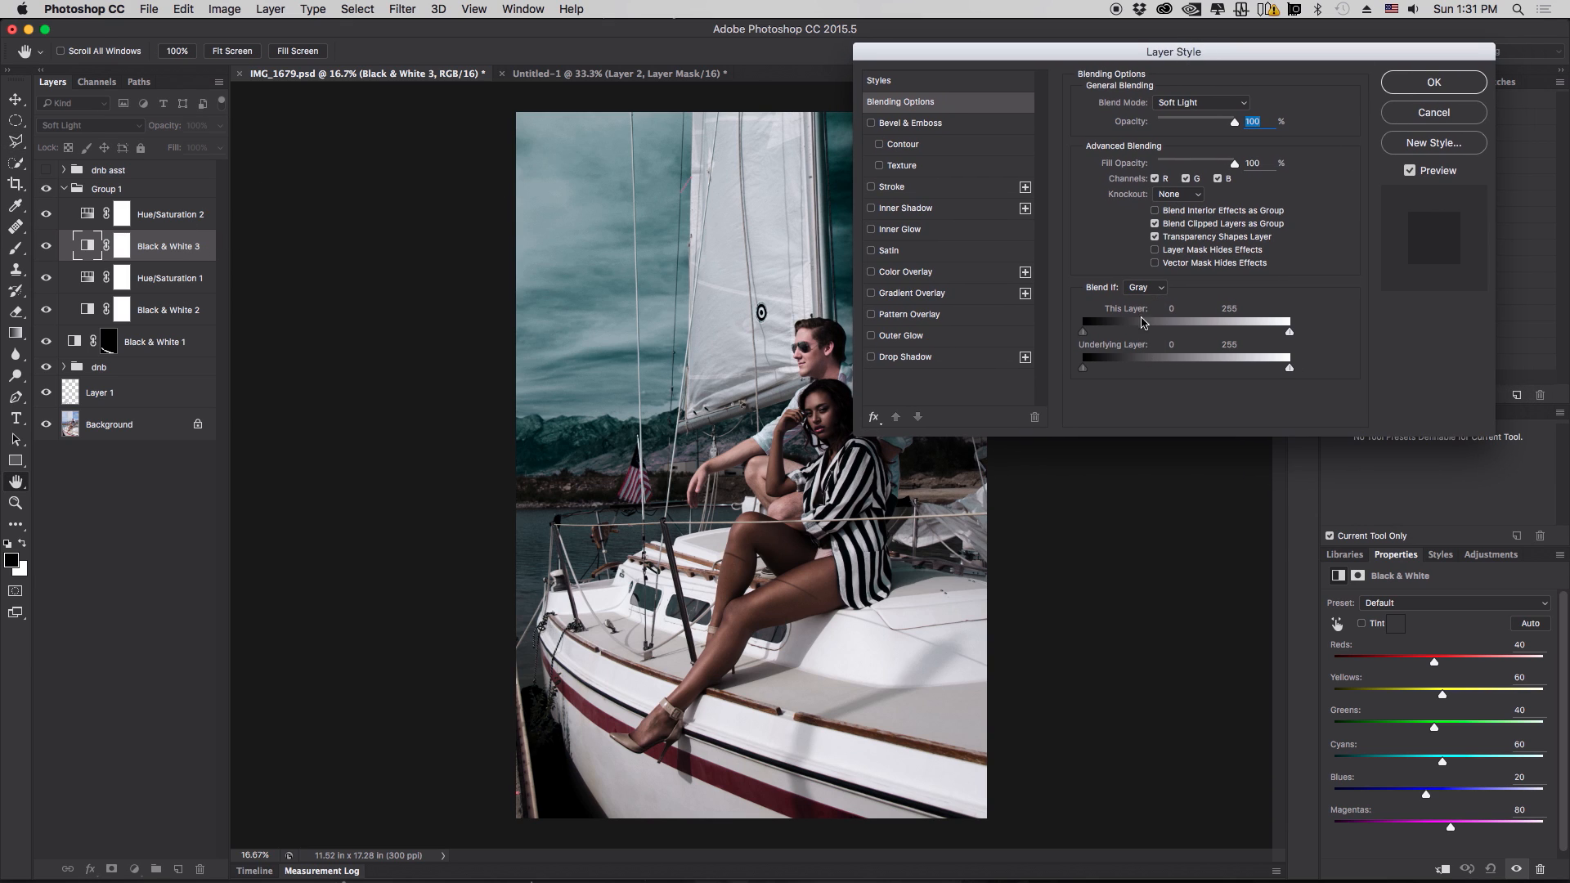
left_click_drag(1049, 61, 1120, 45)
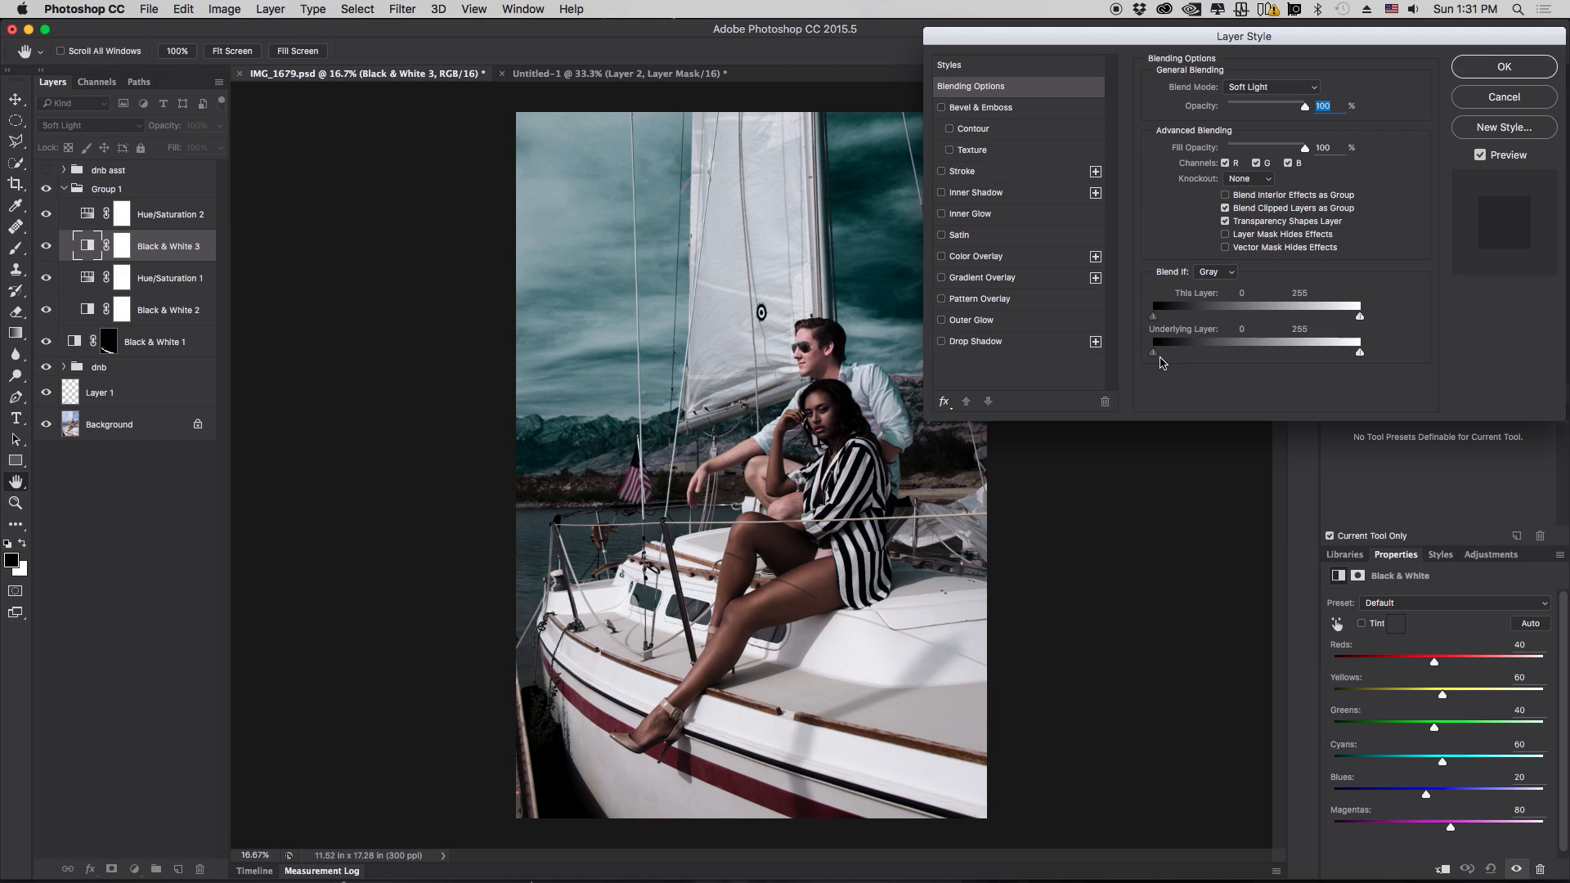
left_click_drag(1162, 363, 1195, 354)
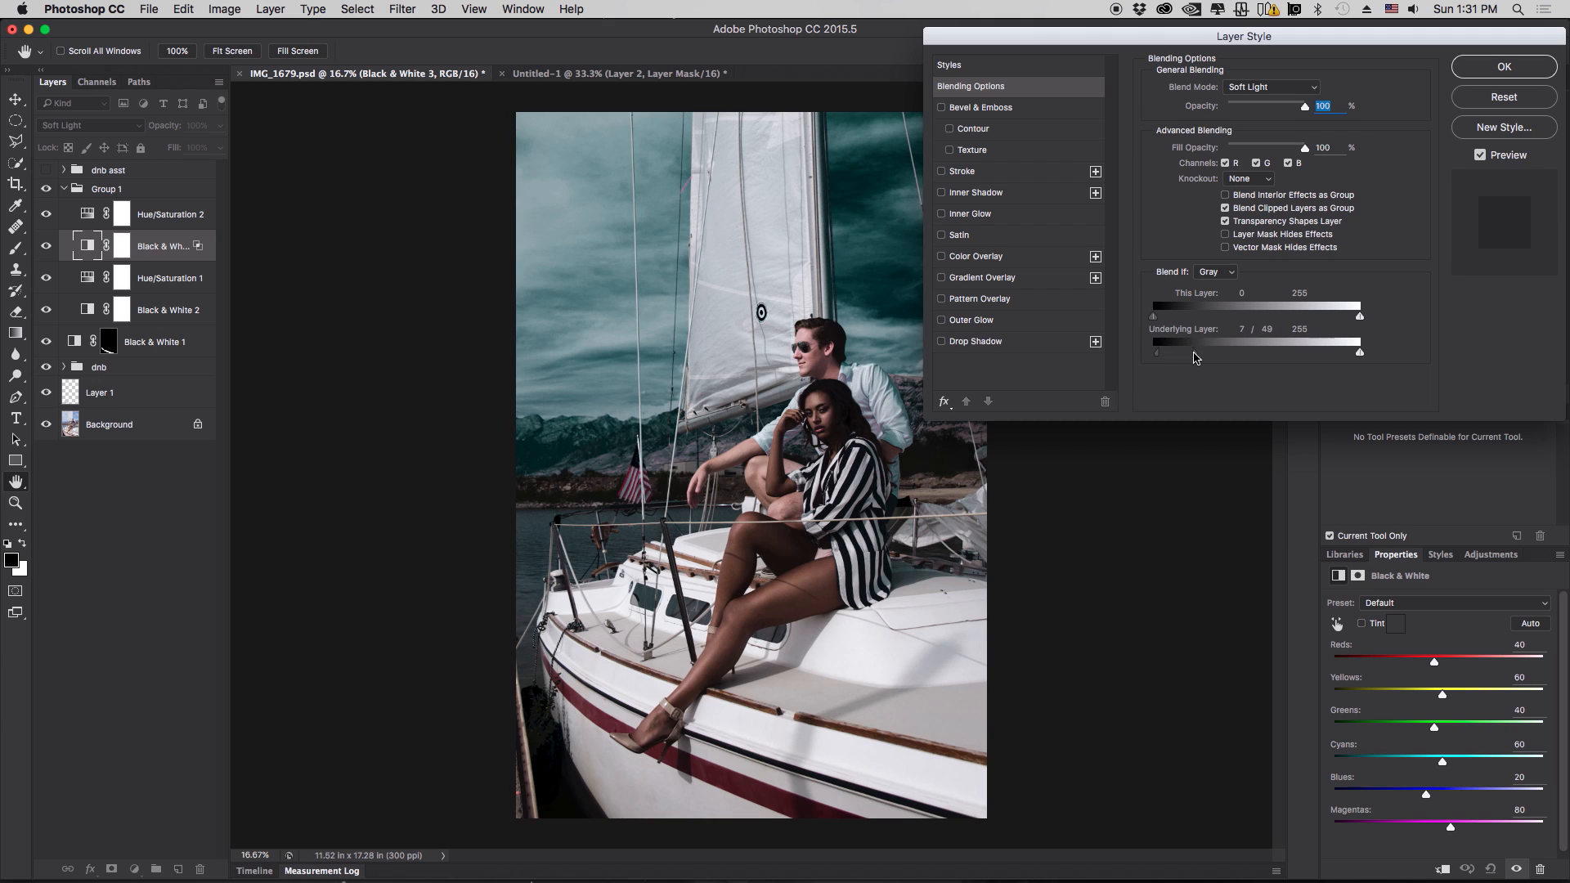
left_click(1487, 161)
left_click(1487, 161)
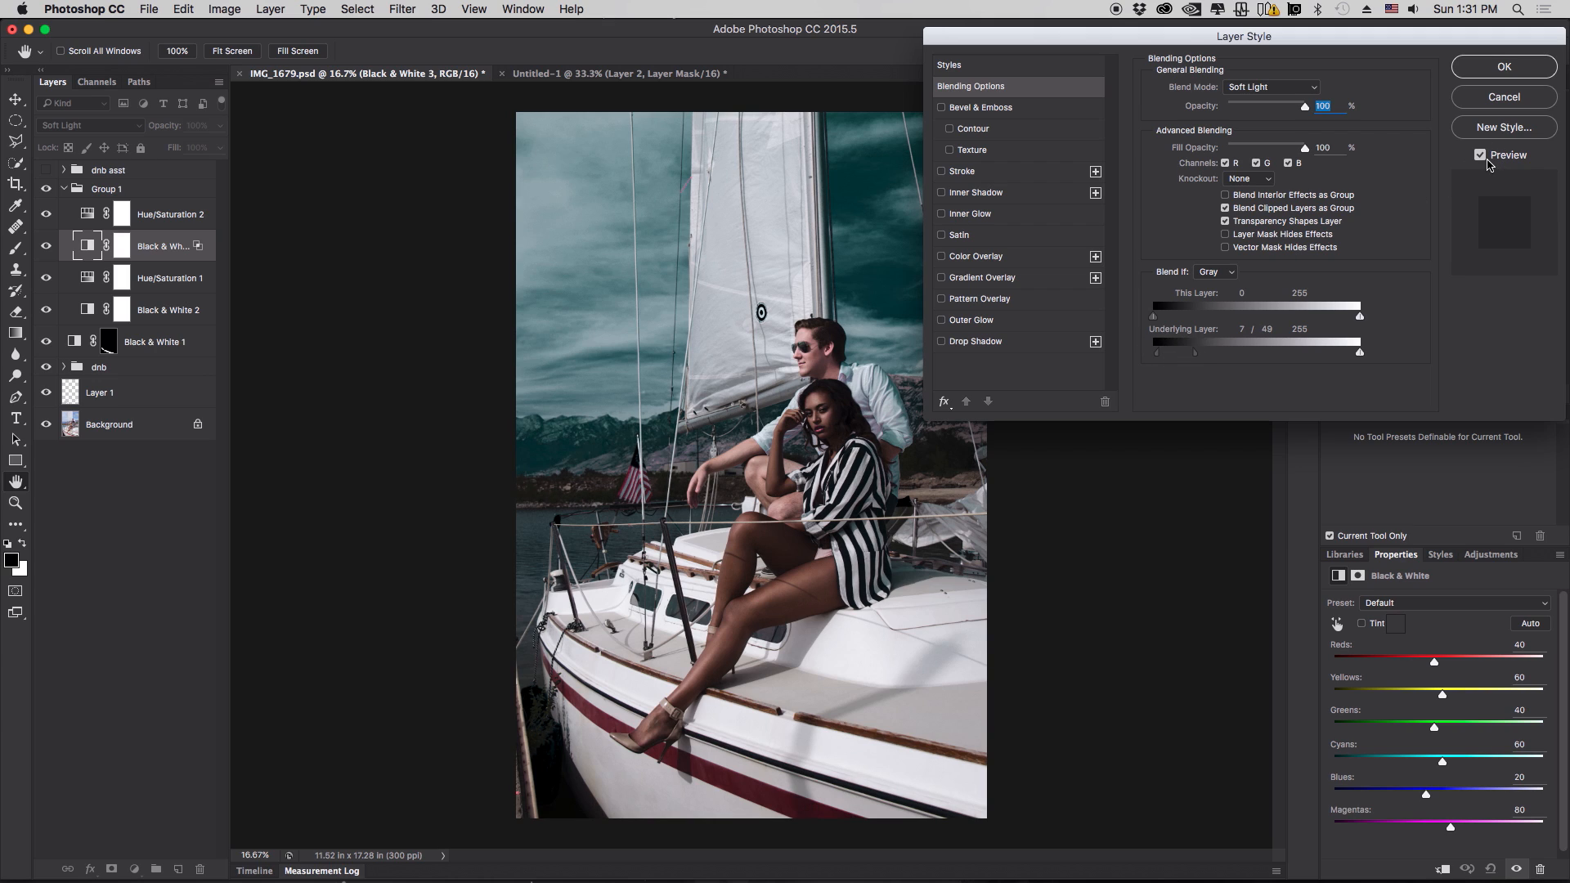
left_click(1505, 69)
left_click(220, 125)
left_click_drag(221, 145, 184, 149)
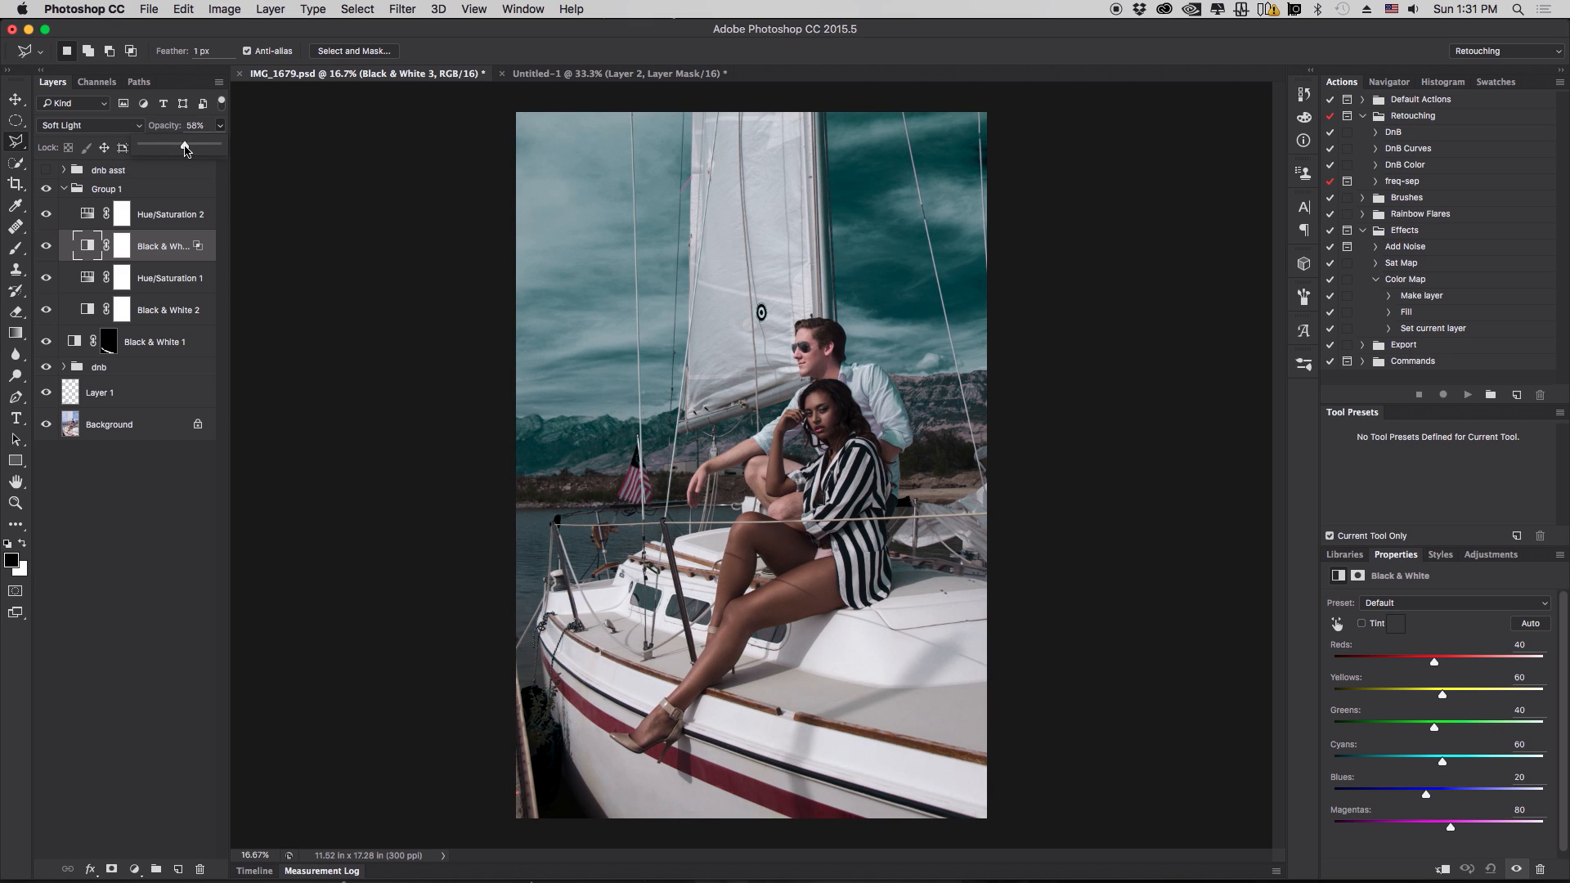
double_click(95, 254)
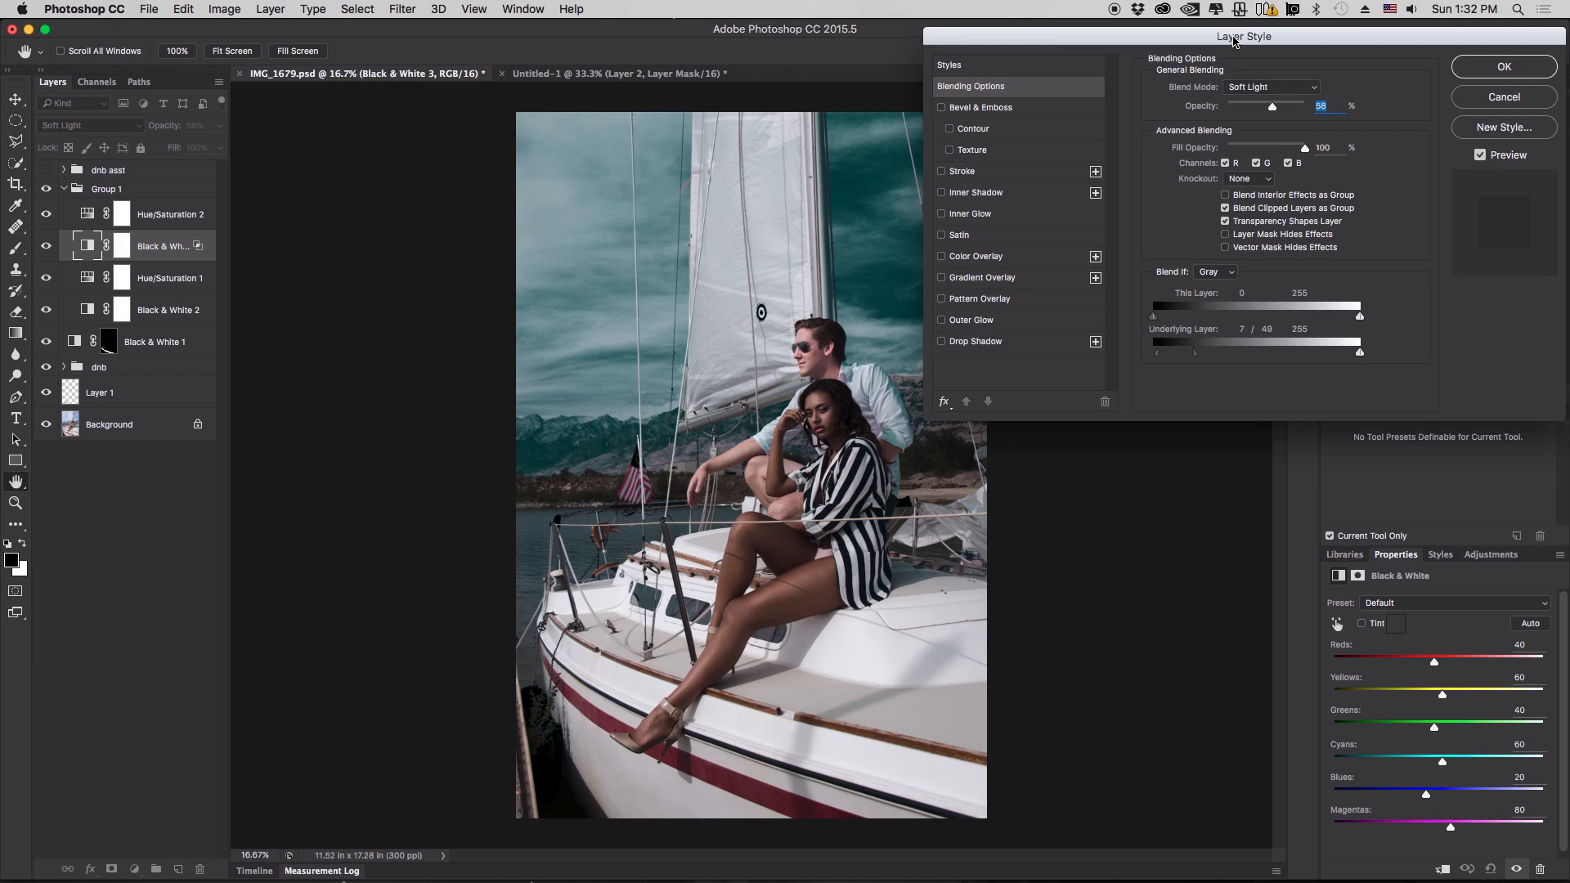
left_click_drag(1234, 41, 1297, 305)
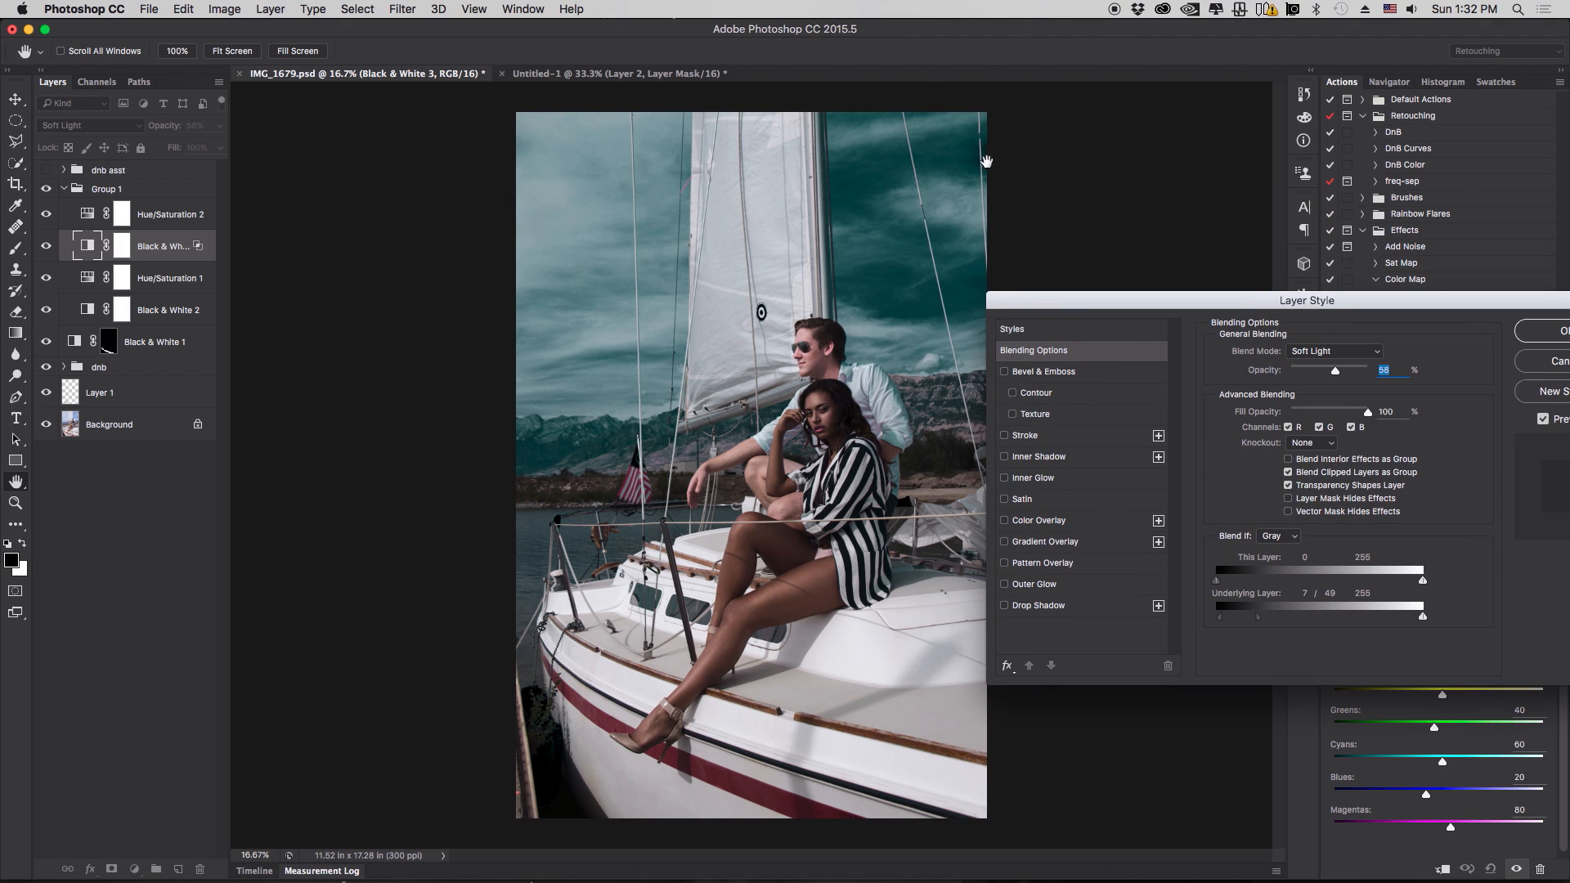
left_click(1359, 313)
left_click_drag(1358, 313, 1038, 268)
key("Return")
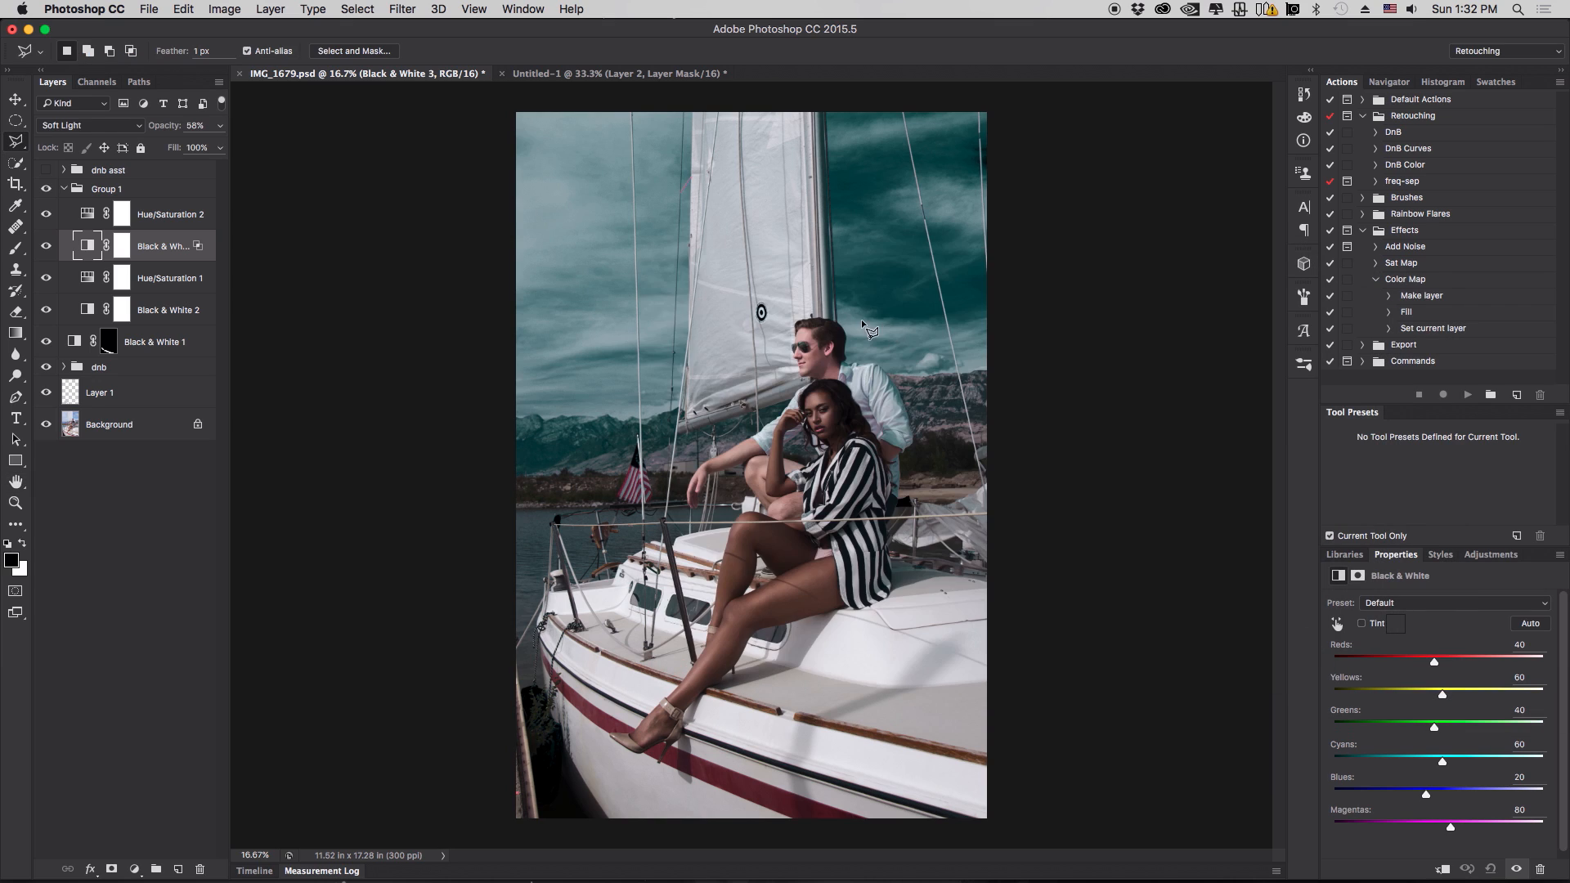
- Toggle visibility of Hue/Saturation 1, Black & White 2 and Hue/Saturation 2 to compare their effect on the grade
left_click(124, 280)
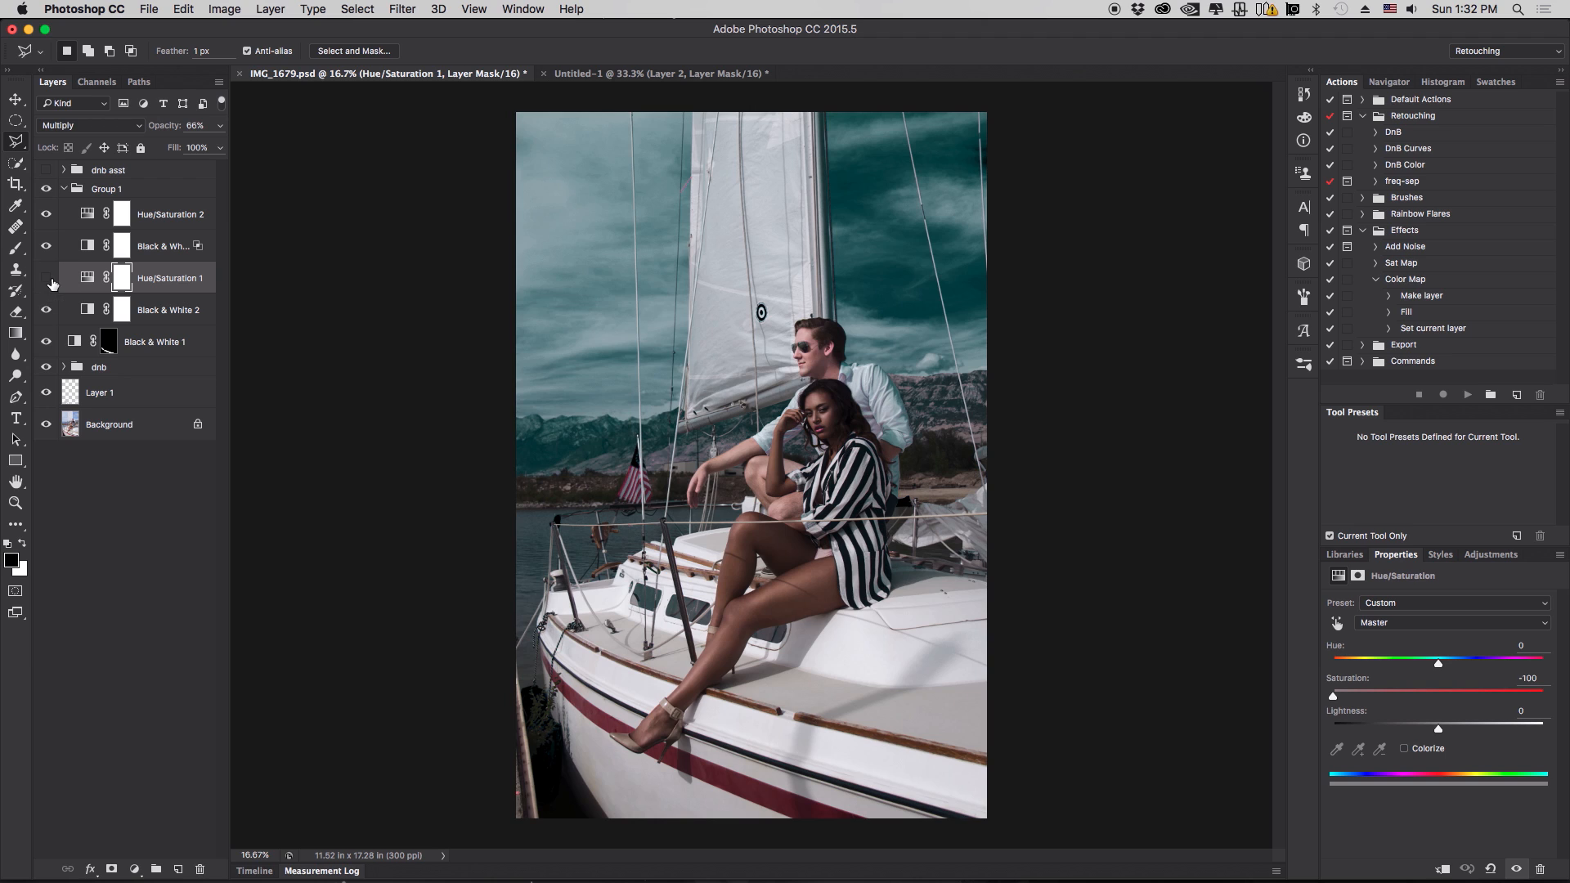
left_click(49, 279)
left_click(51, 311)
left_click(51, 312)
left_click(52, 279)
left_click(52, 279)
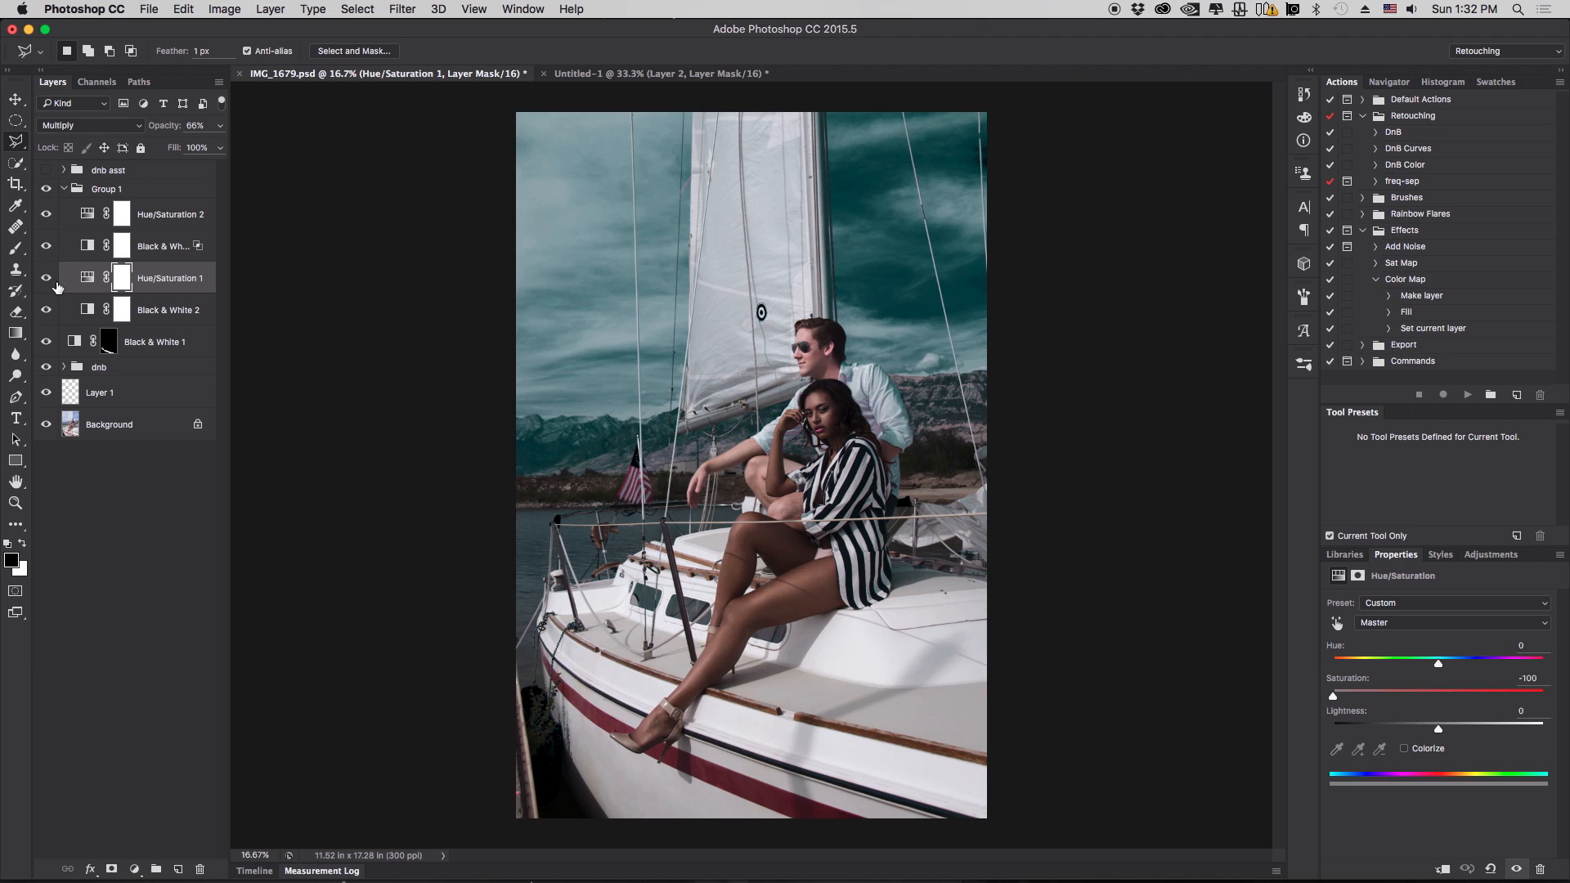
left_click(49, 214)
left_click(49, 215)
left_click(154, 219)
left_click(49, 214)
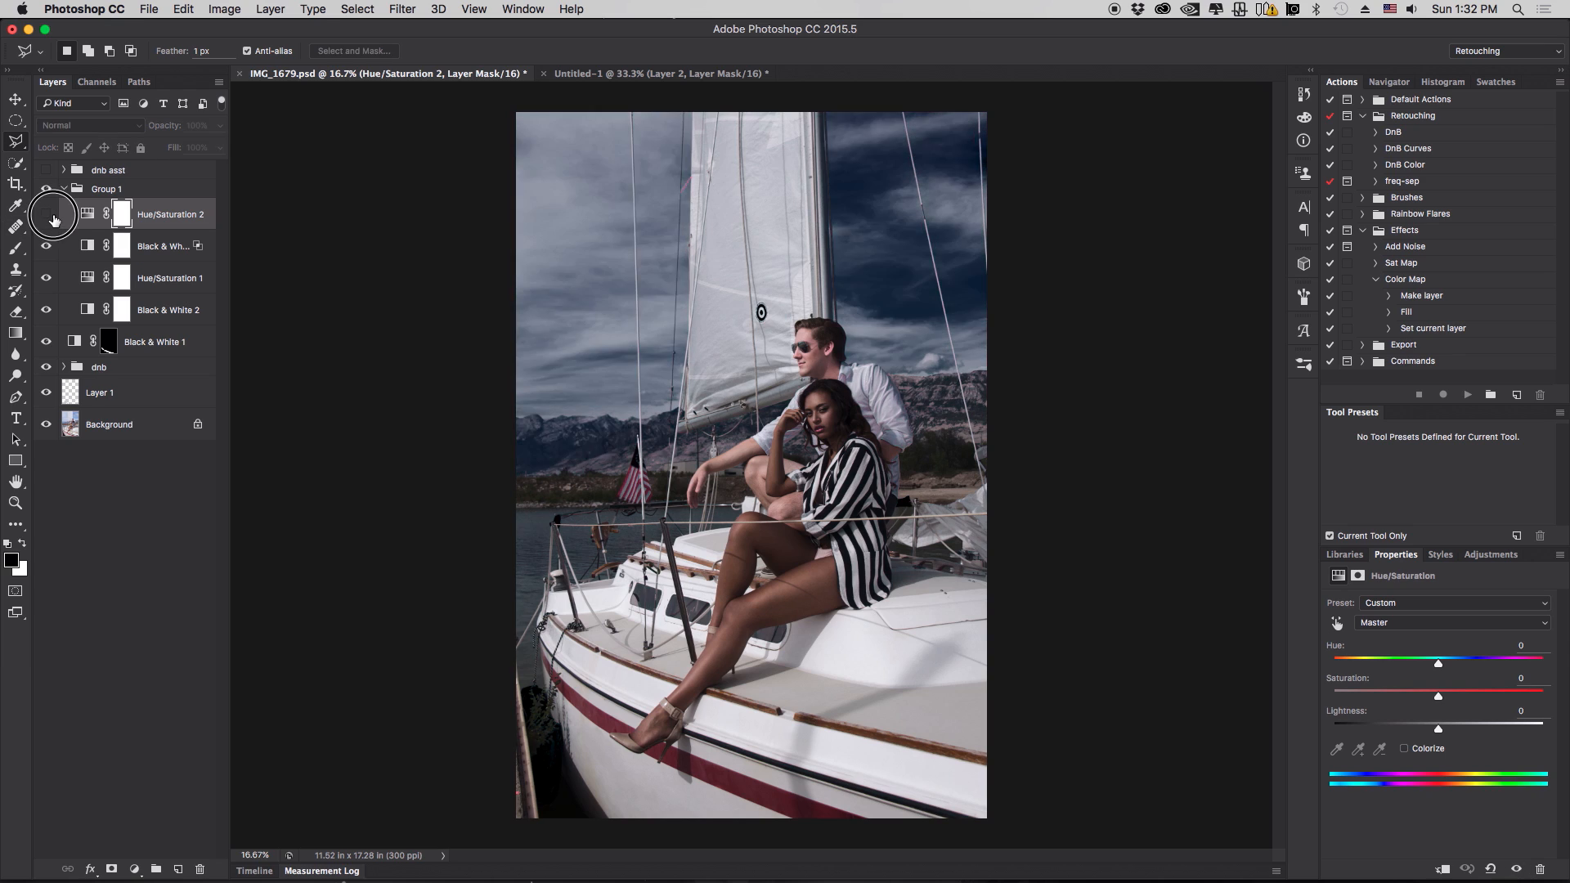
left_click(49, 214)
- In Hue/Saturation 2, switch to the Blues range and set its hue to -36
left_click(1407, 624)
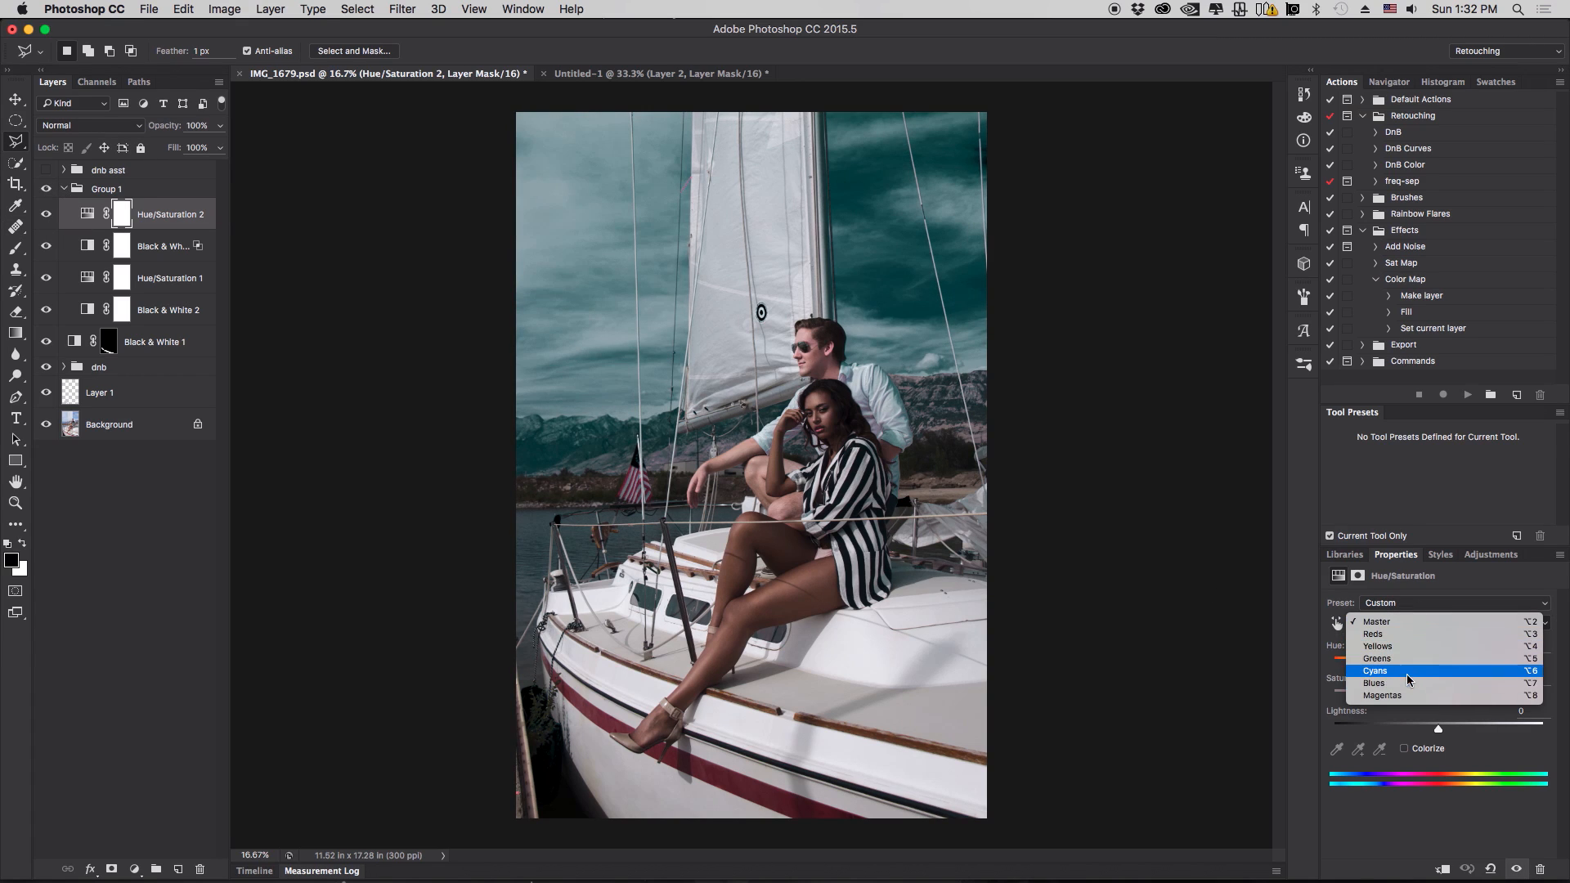
left_click(1407, 674)
left_click(1417, 622)
left_click(1415, 634)
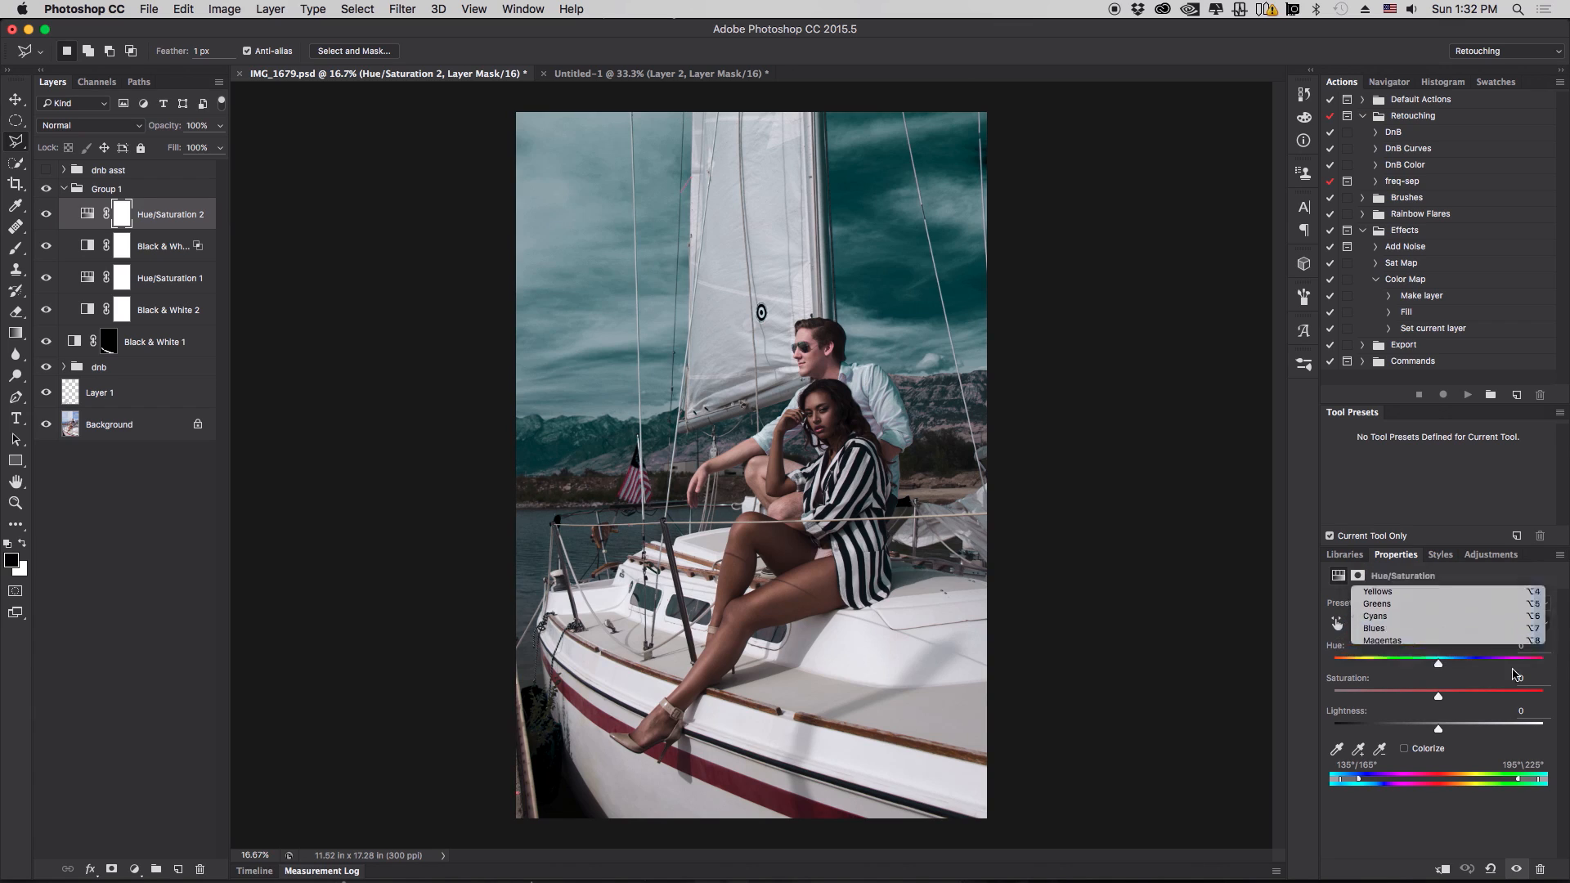
left_click_drag(1390, 664, 1402, 668)
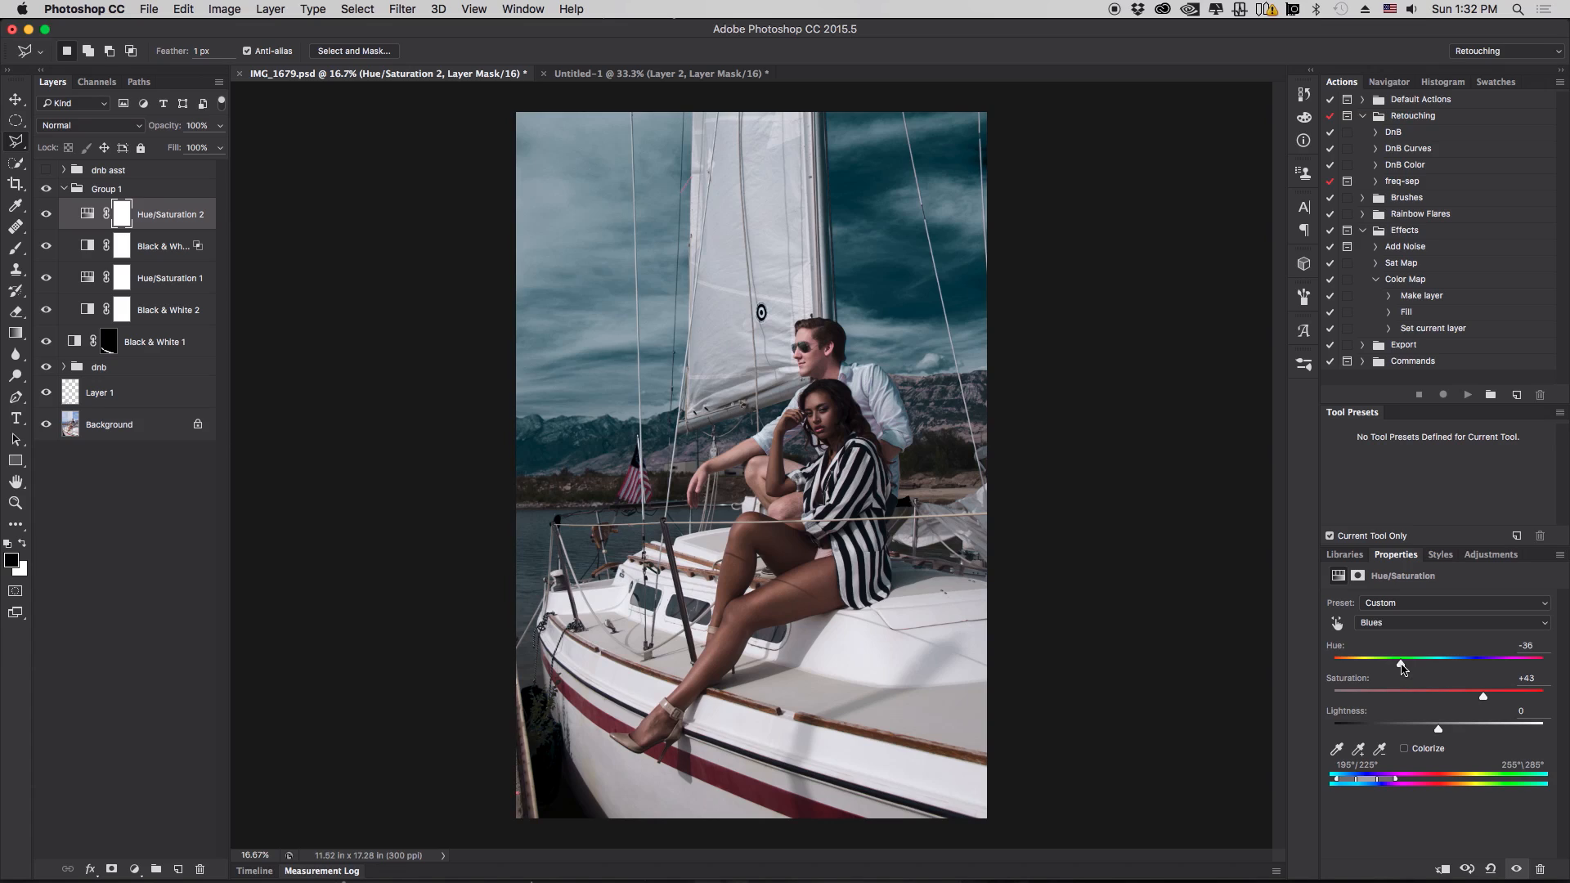
- Switch Hue/Saturation 2 to the Cyans range and adjust its slider
left_click(1427, 623)
left_click(1425, 612)
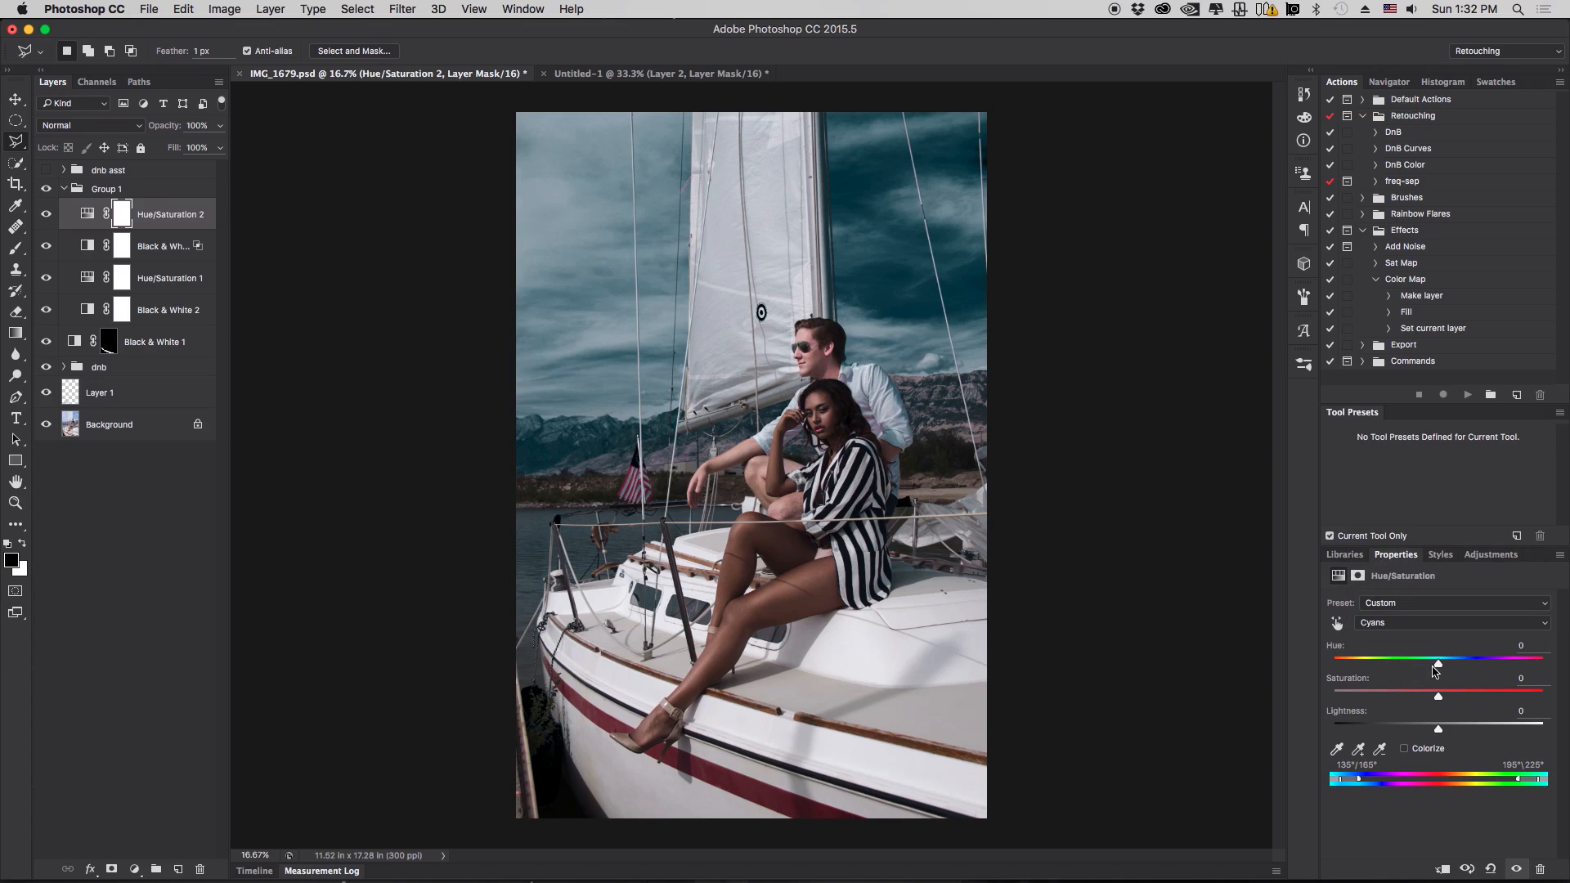
left_click_drag(1439, 668, 1472, 696)
- Switch to the Yellows range and set its saturation to +35
left_click(1409, 623)
left_click(1404, 598)
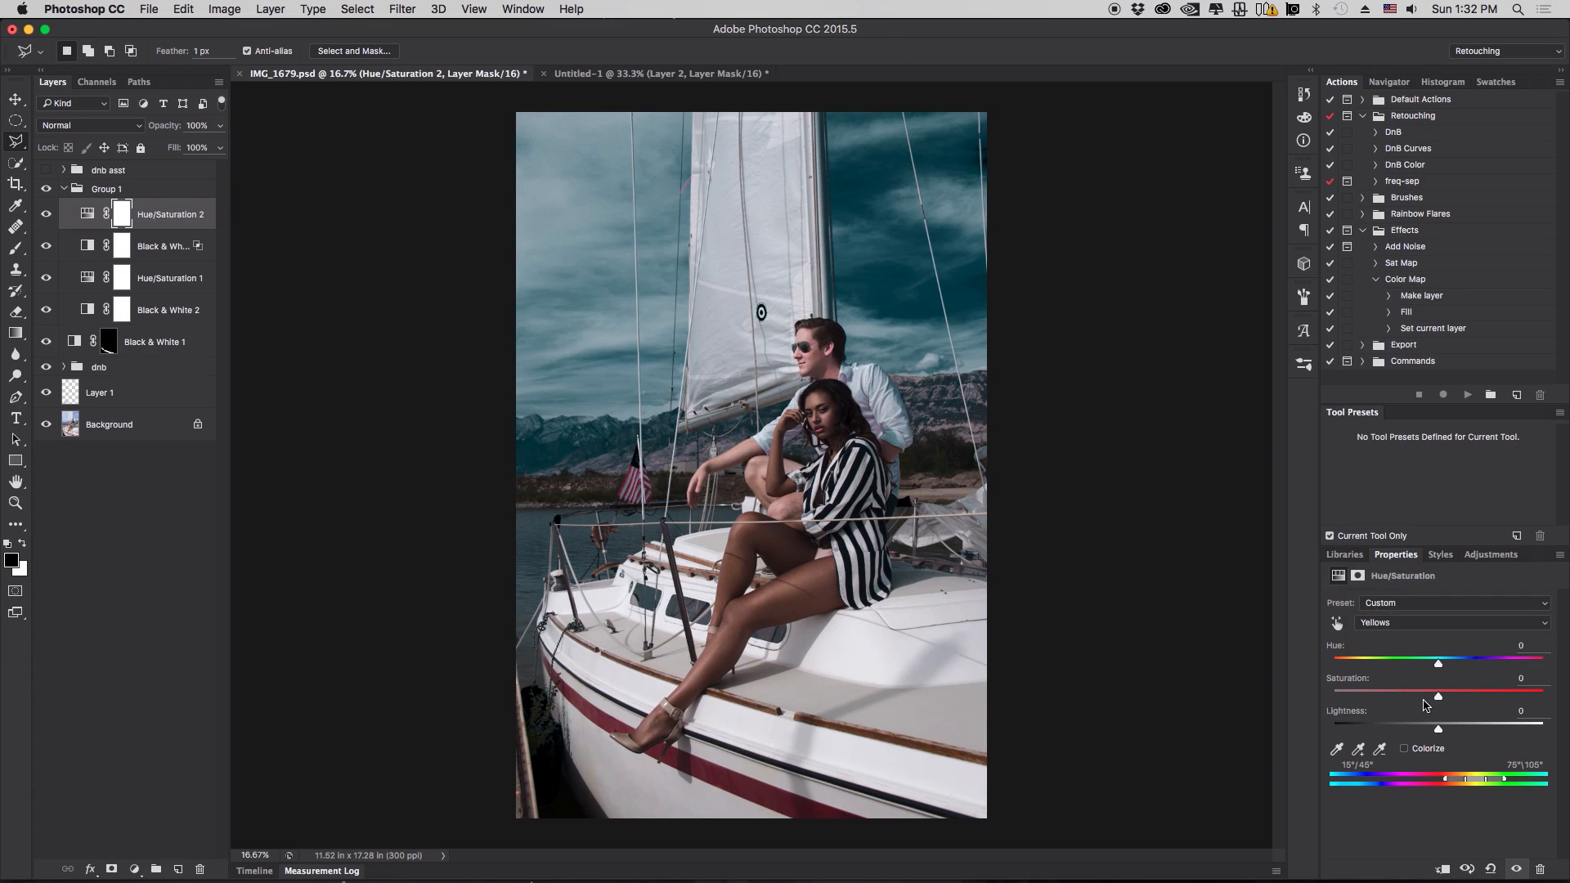
left_click_drag(1439, 697, 1442, 697)
mouse_move(1441, 699)
left_mouse_down()
mouse_move(1481, 697)
mouse_move(1443, 697)
left_mouse_up()
left_click_drag(1442, 698, 1556, 694)
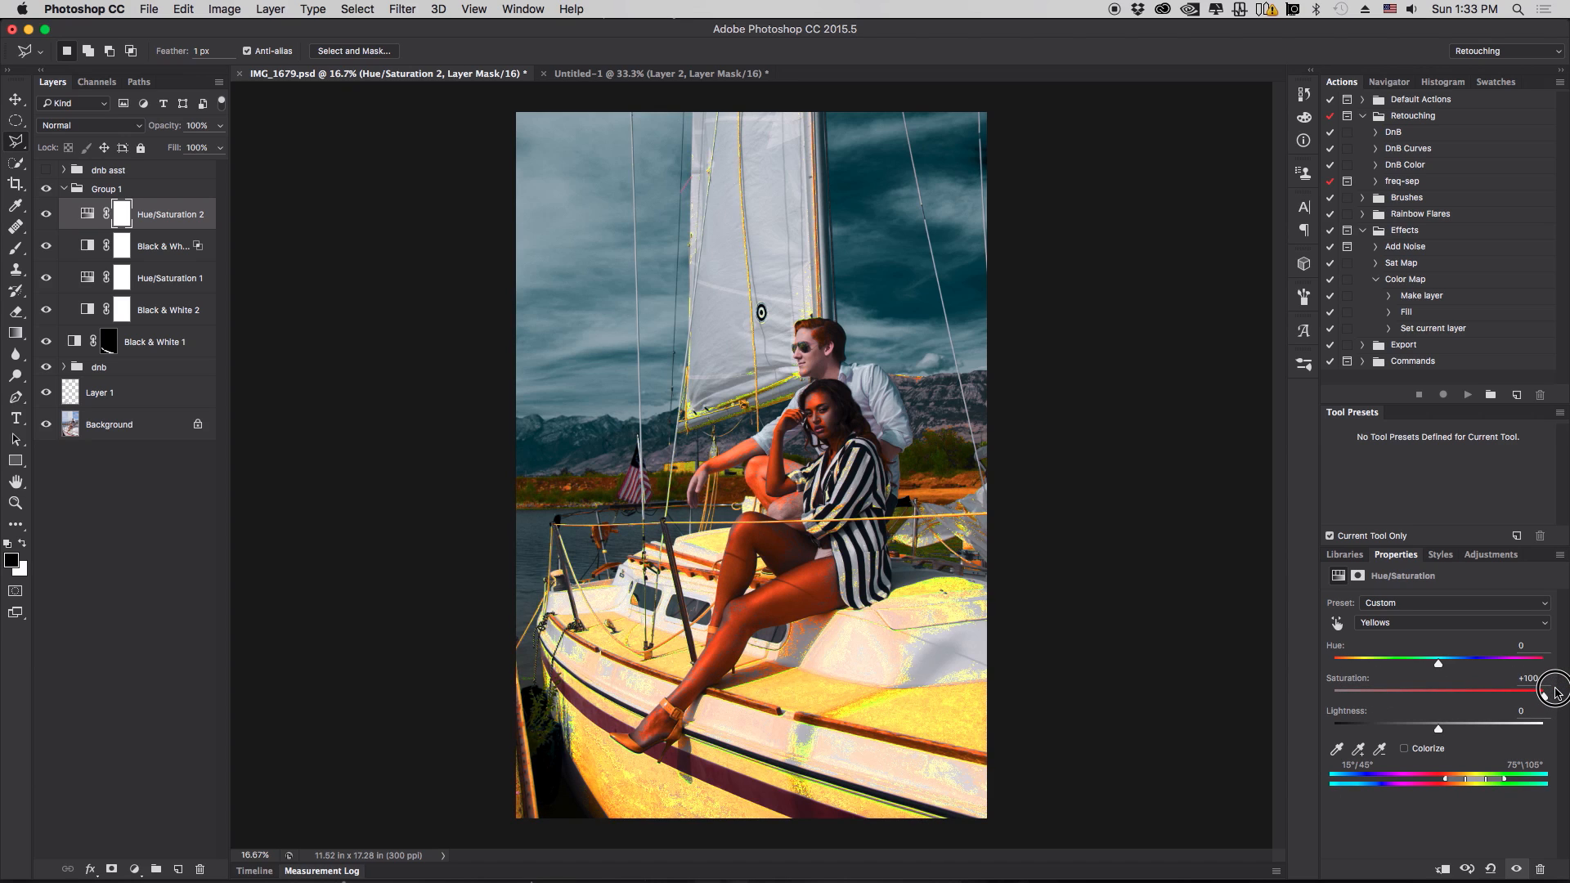
double_click(1358, 682)
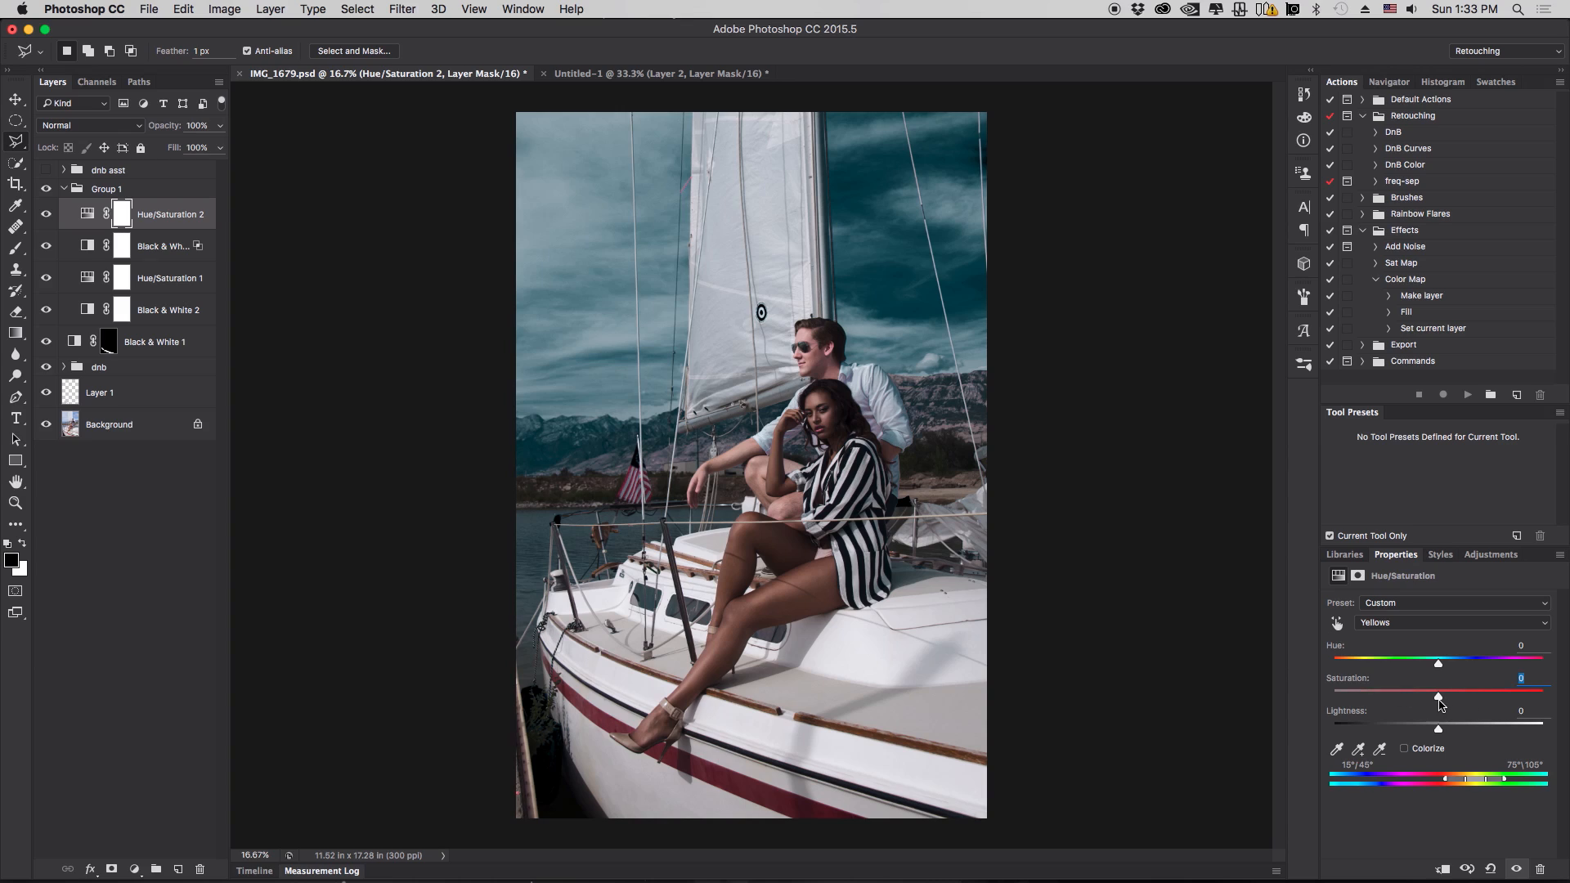
left_click_drag(1439, 701, 1475, 691)
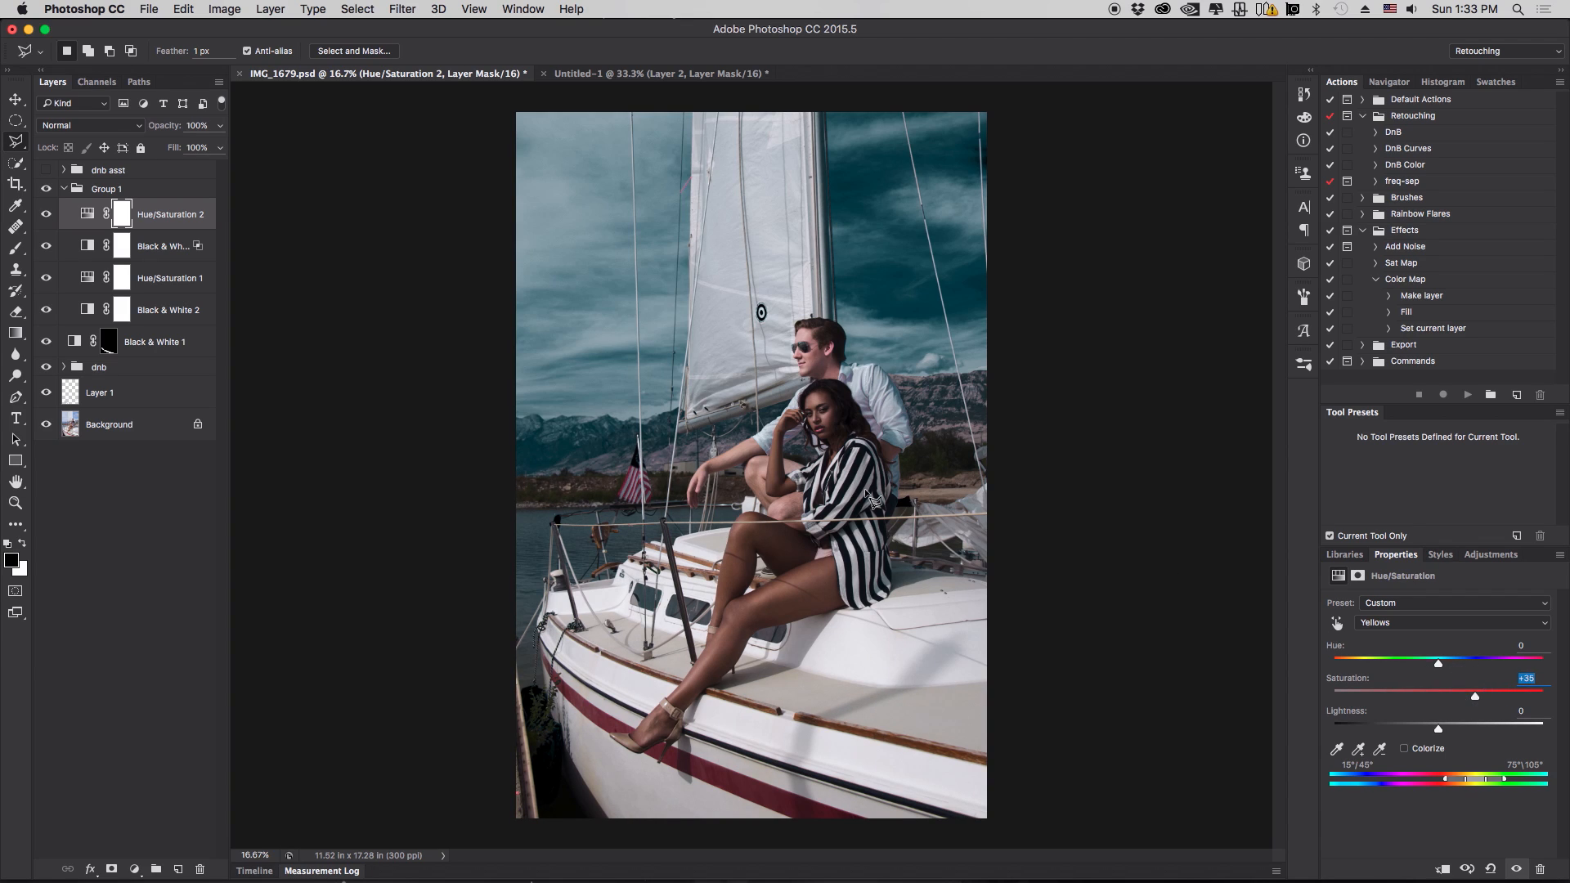
- Toggle Hue/Saturation 2's visibility to compare and nudge the Yellows hue to +5
left_click(46, 216)
left_click(46, 215)
left_click(47, 215)
left_click(46, 215)
mouse_move(1440, 668)
left_mouse_down()
mouse_move(1464, 662)
mouse_move(1444, 662)
left_mouse_up()
left_click(47, 216)
left_click(46, 216)
- Add a Selective Color adjustment layer at the top of the group and switch its colours to Blacks
left_click(134, 870)
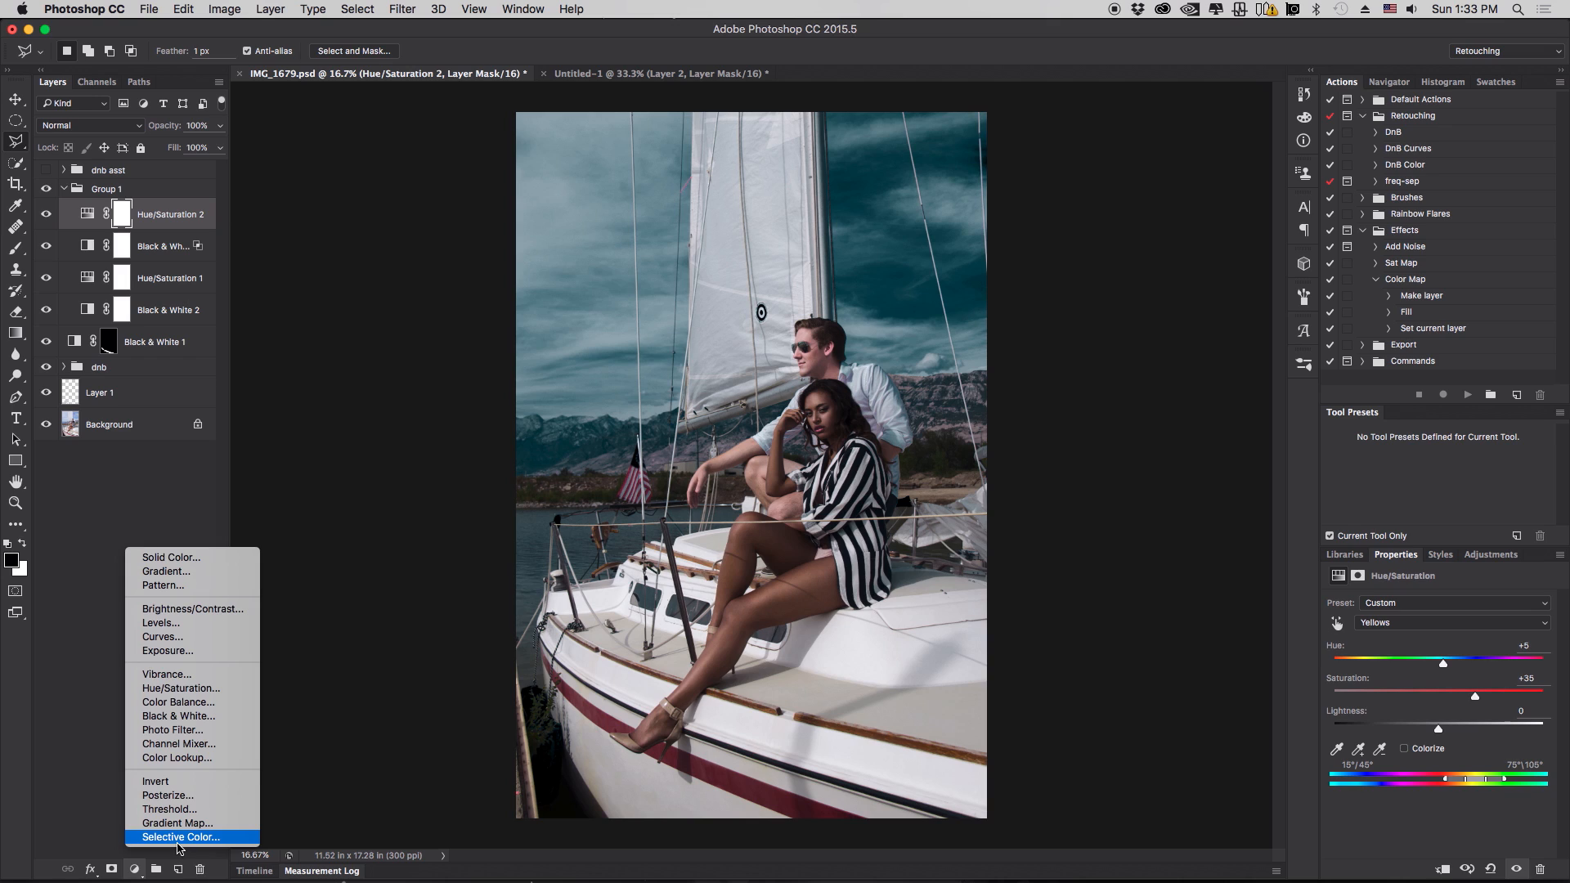
left_click(178, 838)
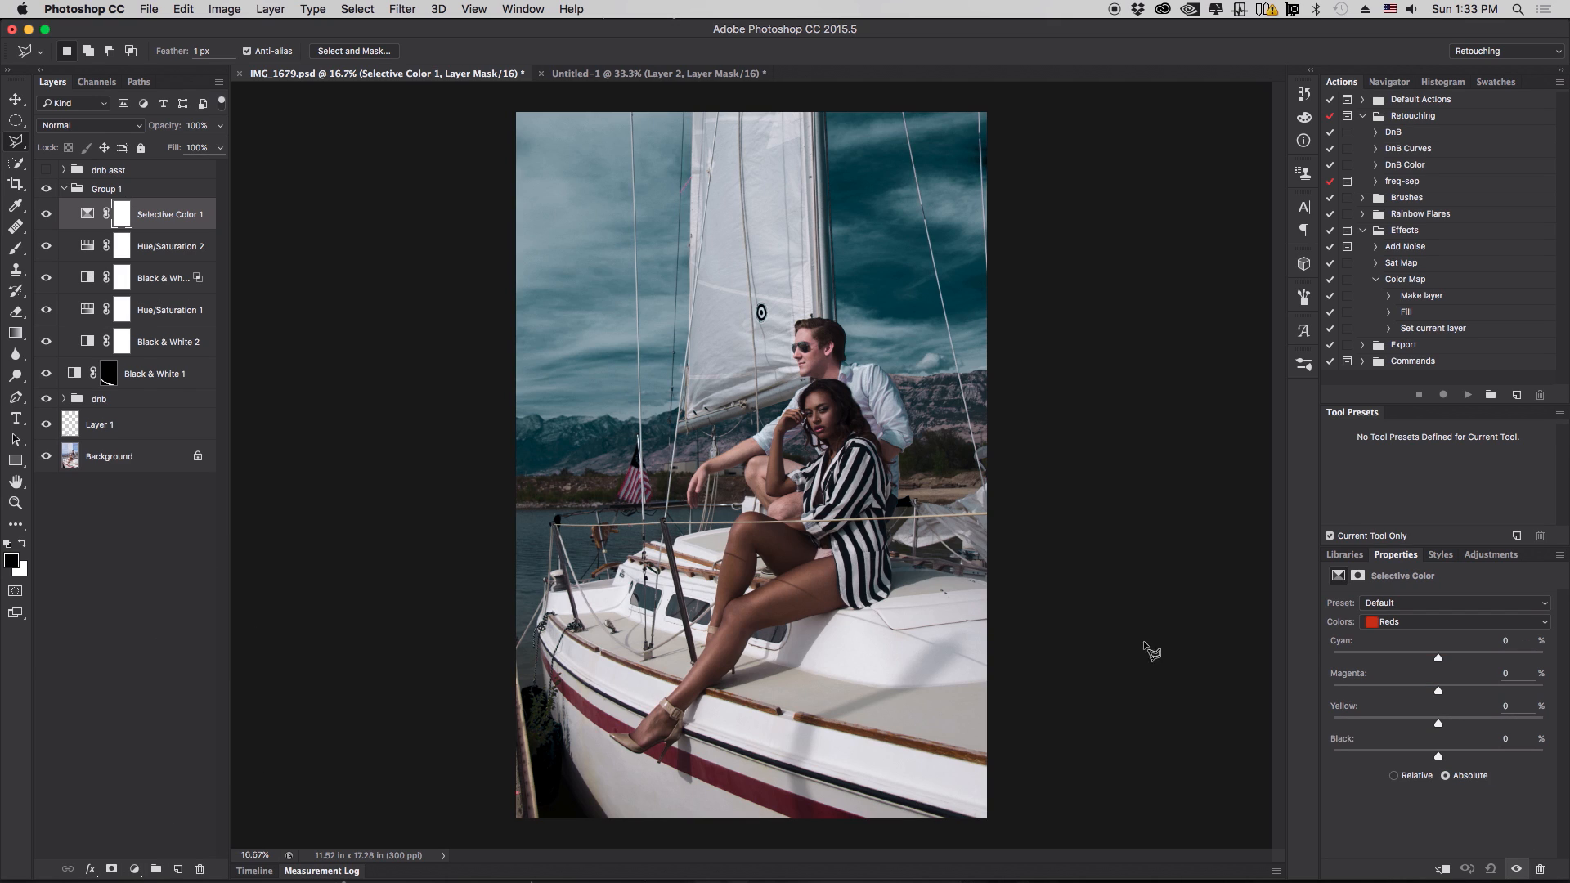
left_click(1464, 623)
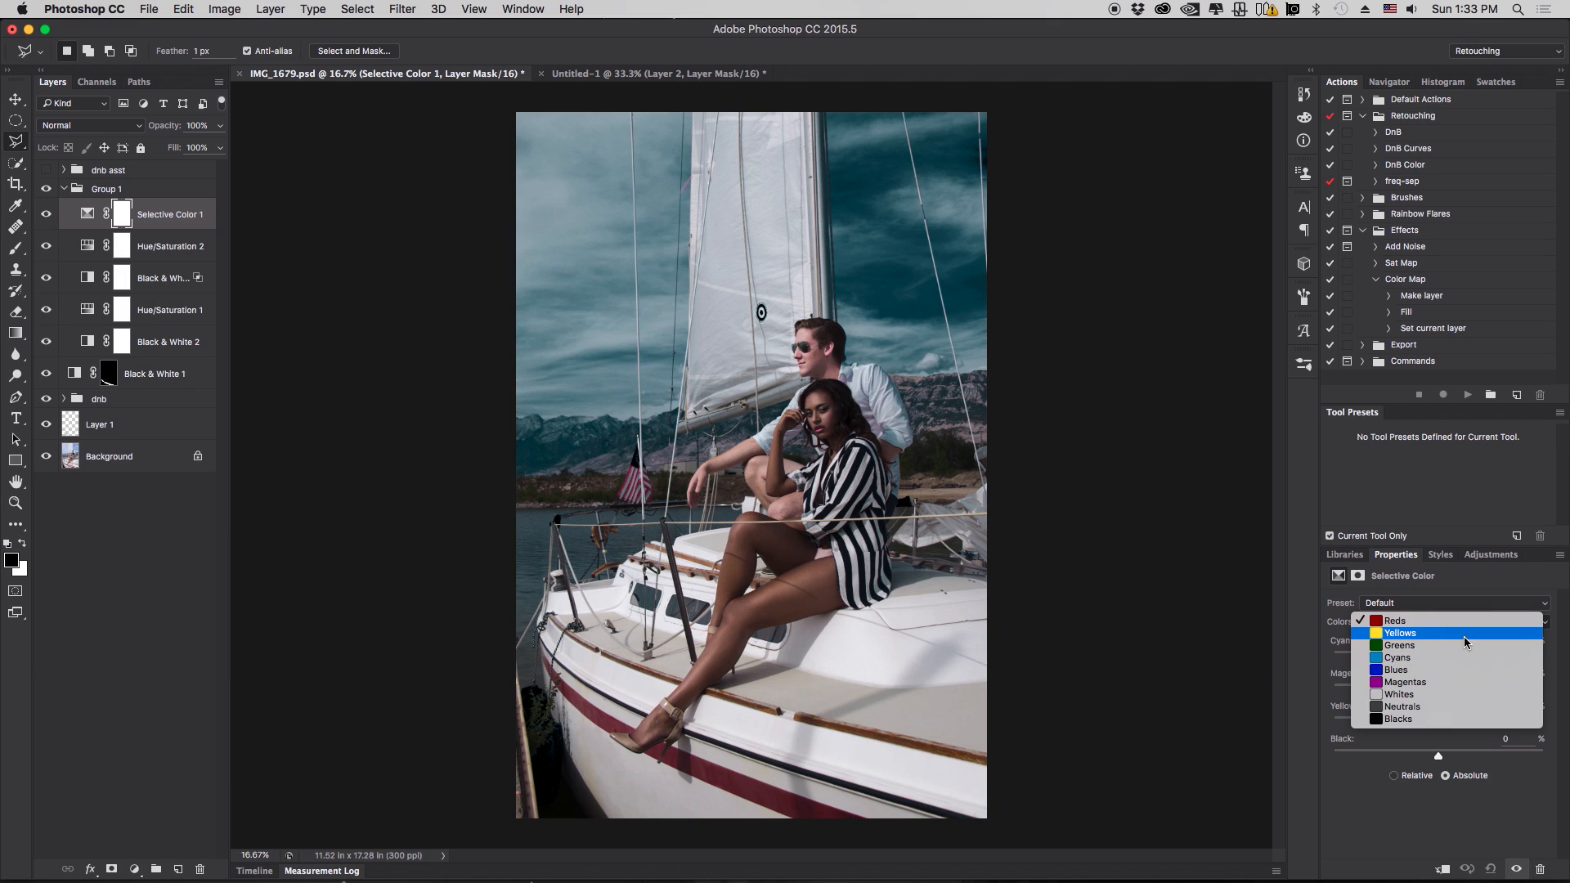
left_click(1469, 723)
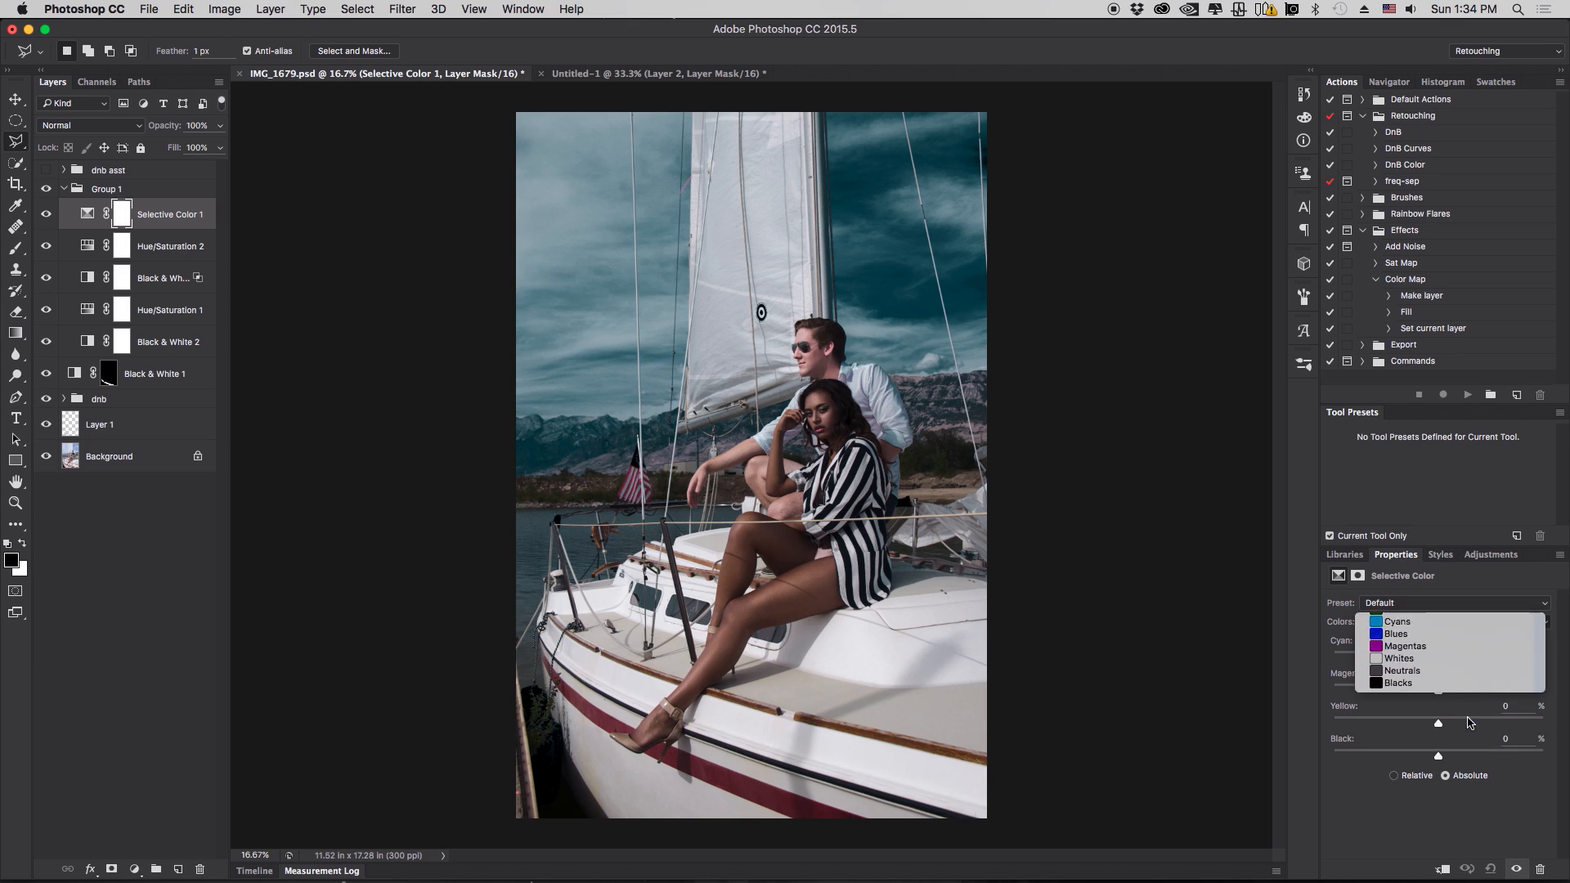
left_click_drag(1438, 758, 1438, 755)
left_click_drag(1338, 746, 1342, 747)
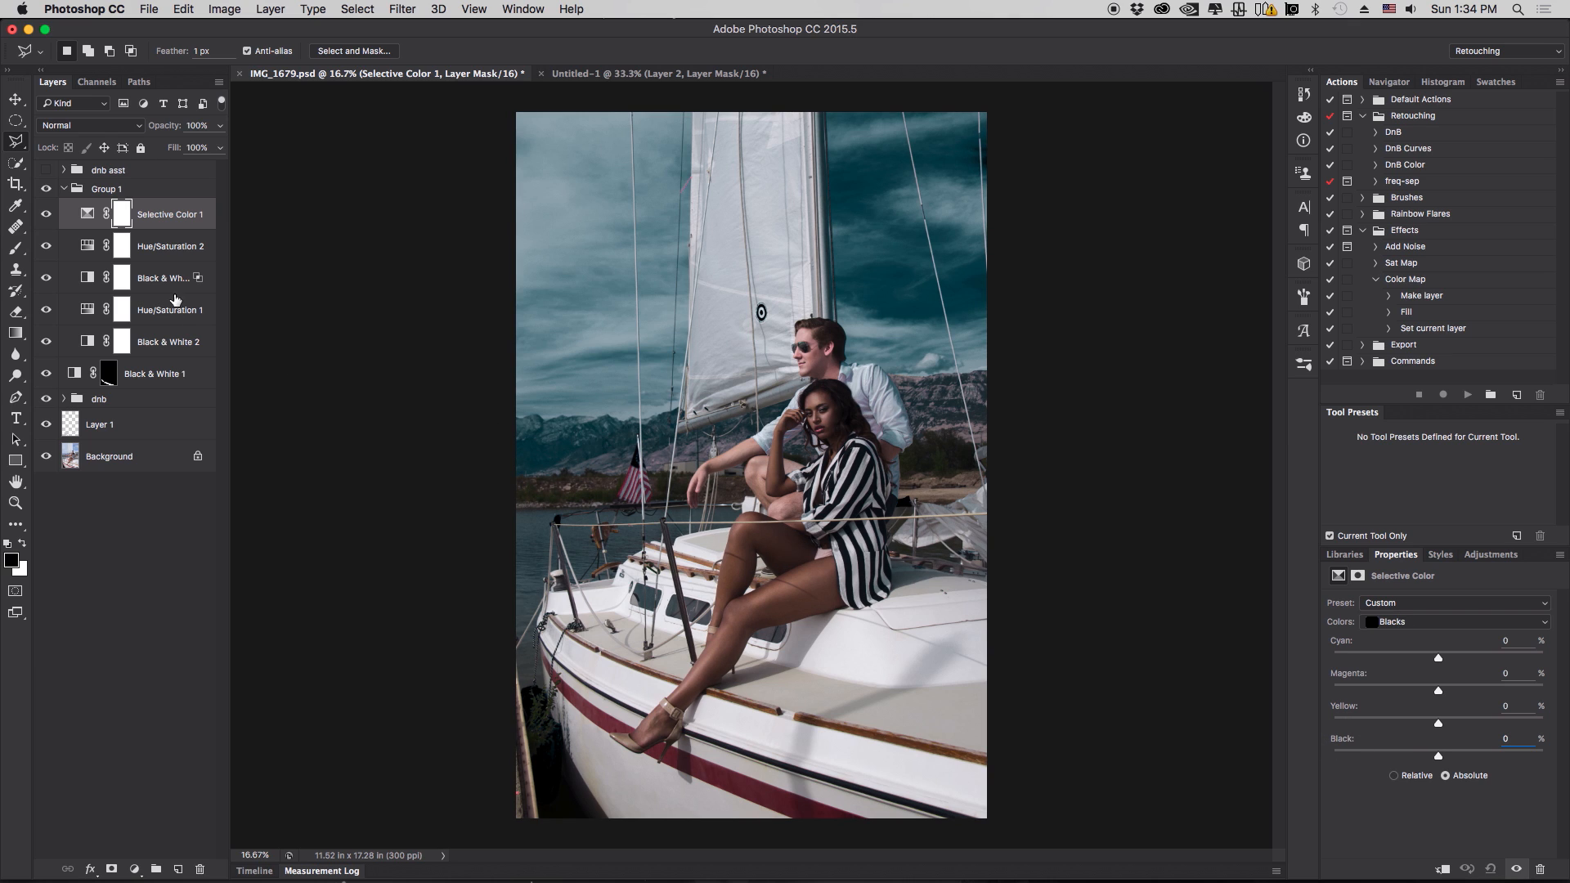
- Lower Black & White 3's opacity to 27%, toggling its visibility to compare
left_click(62, 281)
left_click(46, 279)
left_click(46, 279)
left_click(46, 279)
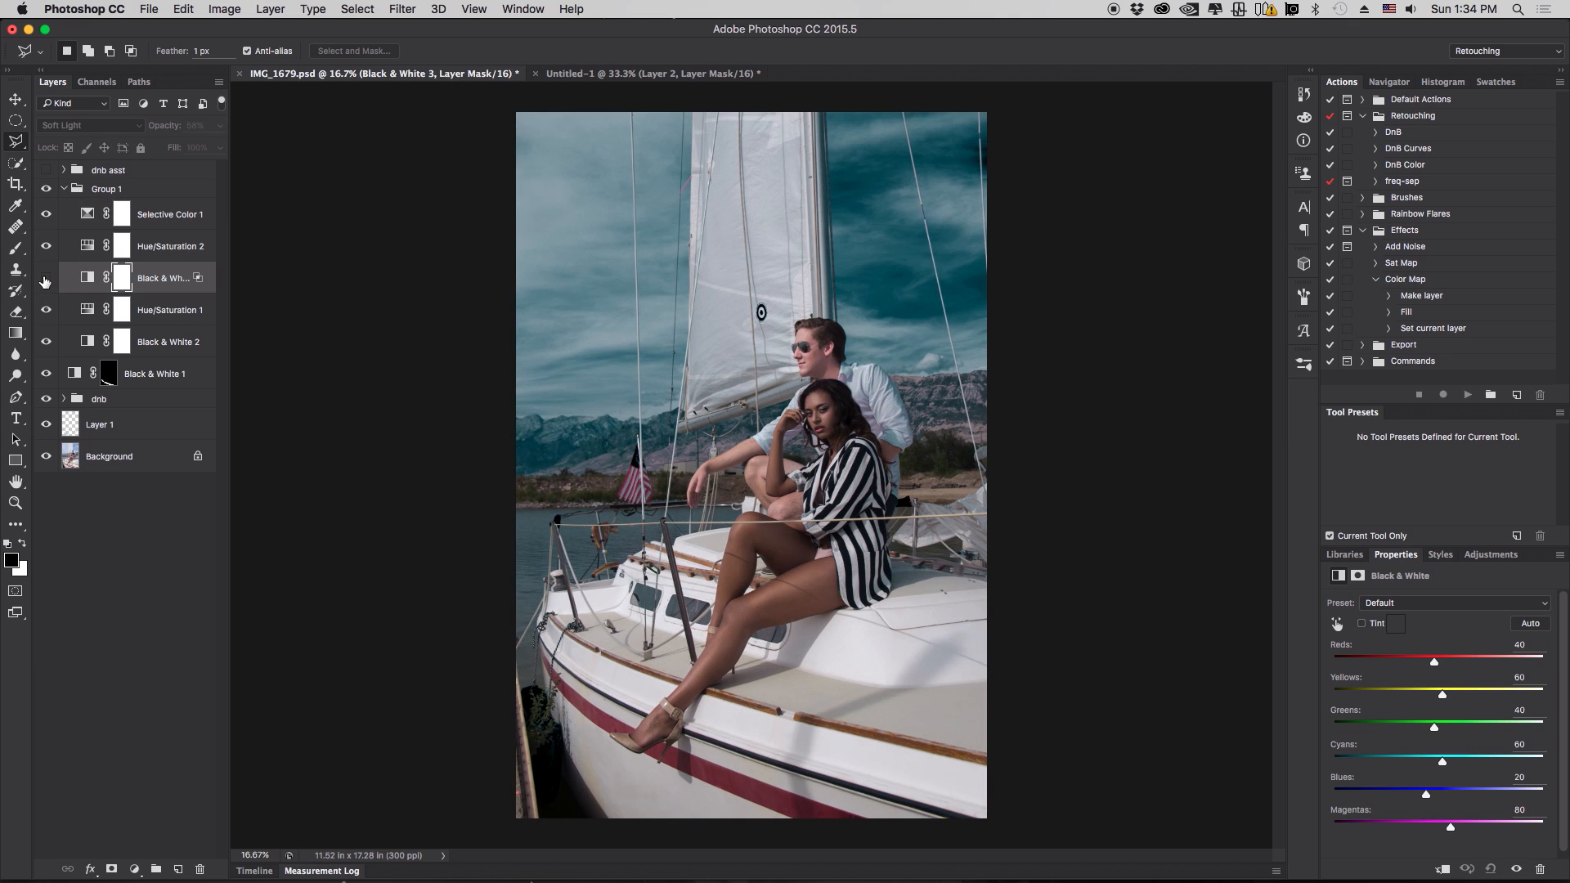
left_click(46, 279)
left_click(220, 125)
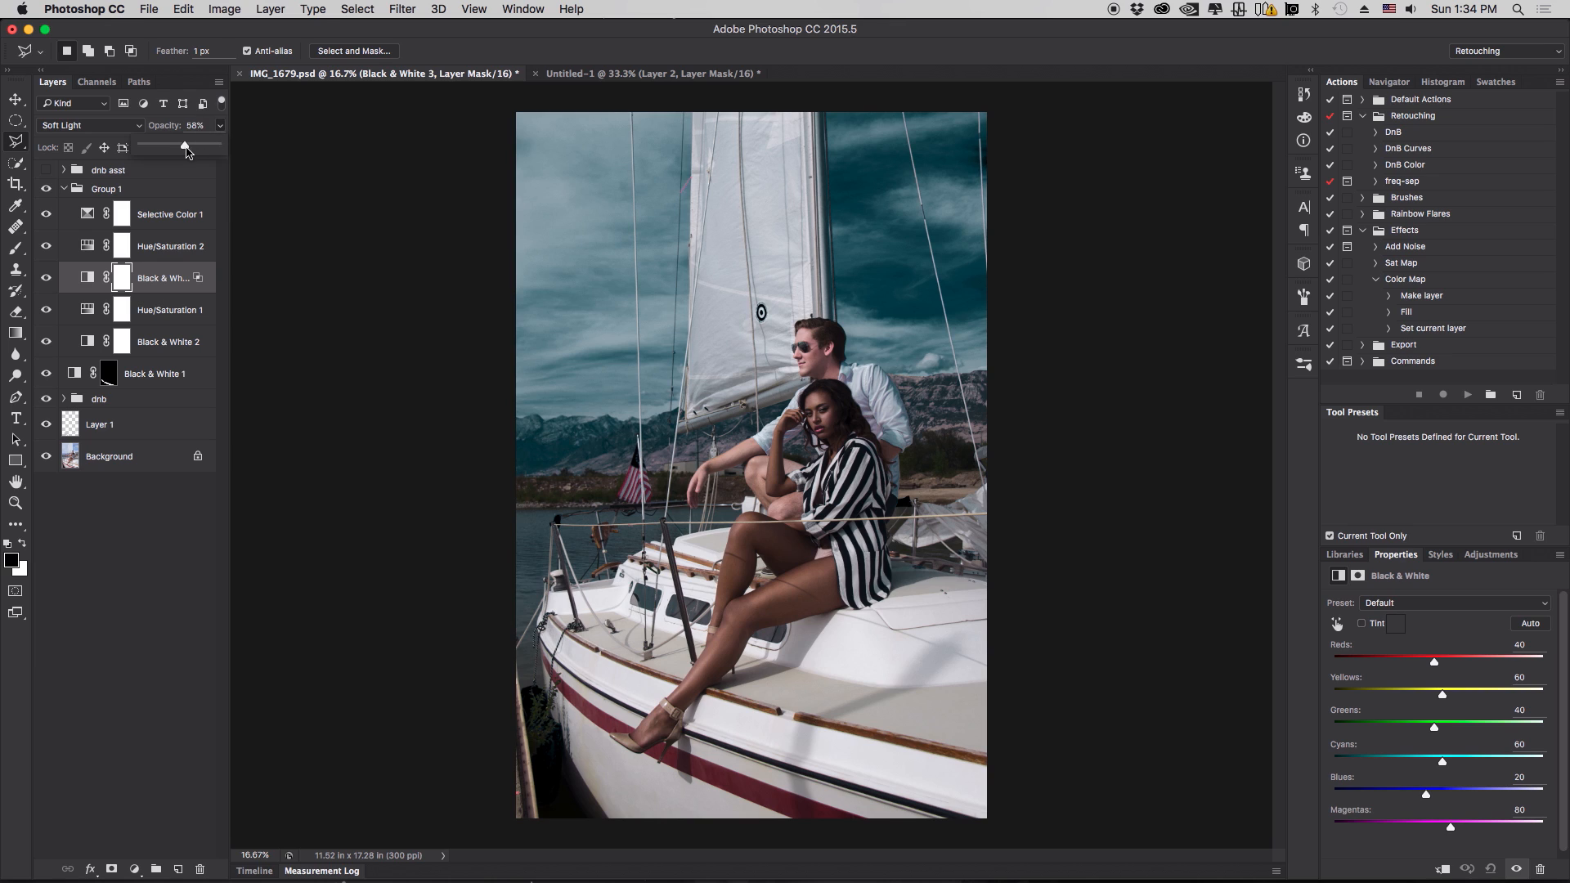
left_click_drag(187, 149, 164, 152)
left_click(48, 282)
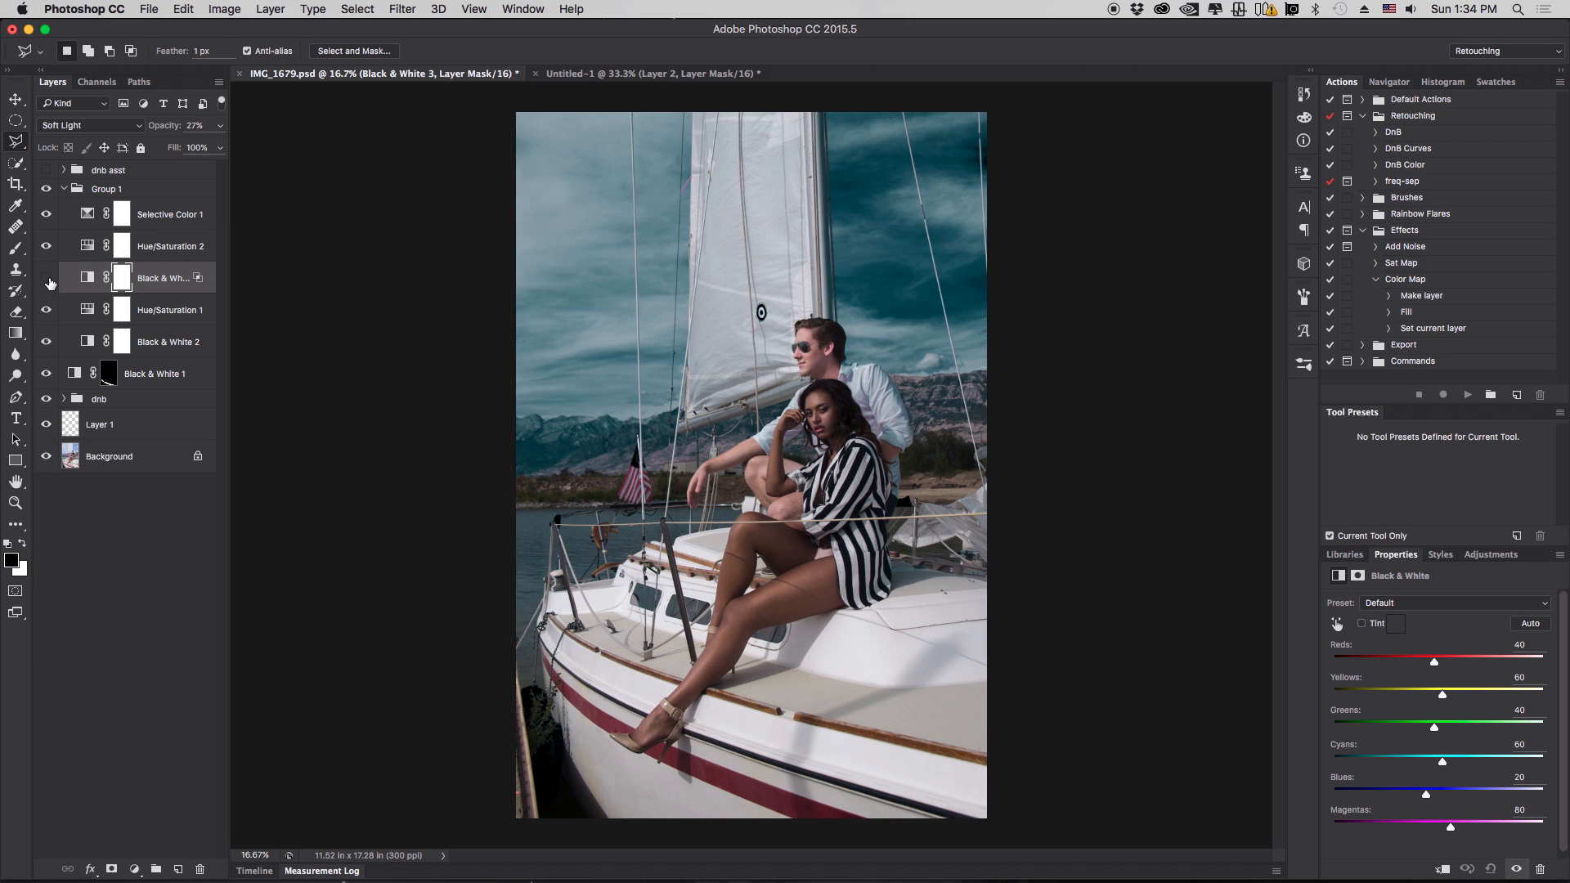
left_click(46, 282)
left_click(47, 282)
- Set Selective Color 1's Whites Black value to -10%
left_click(167, 219)
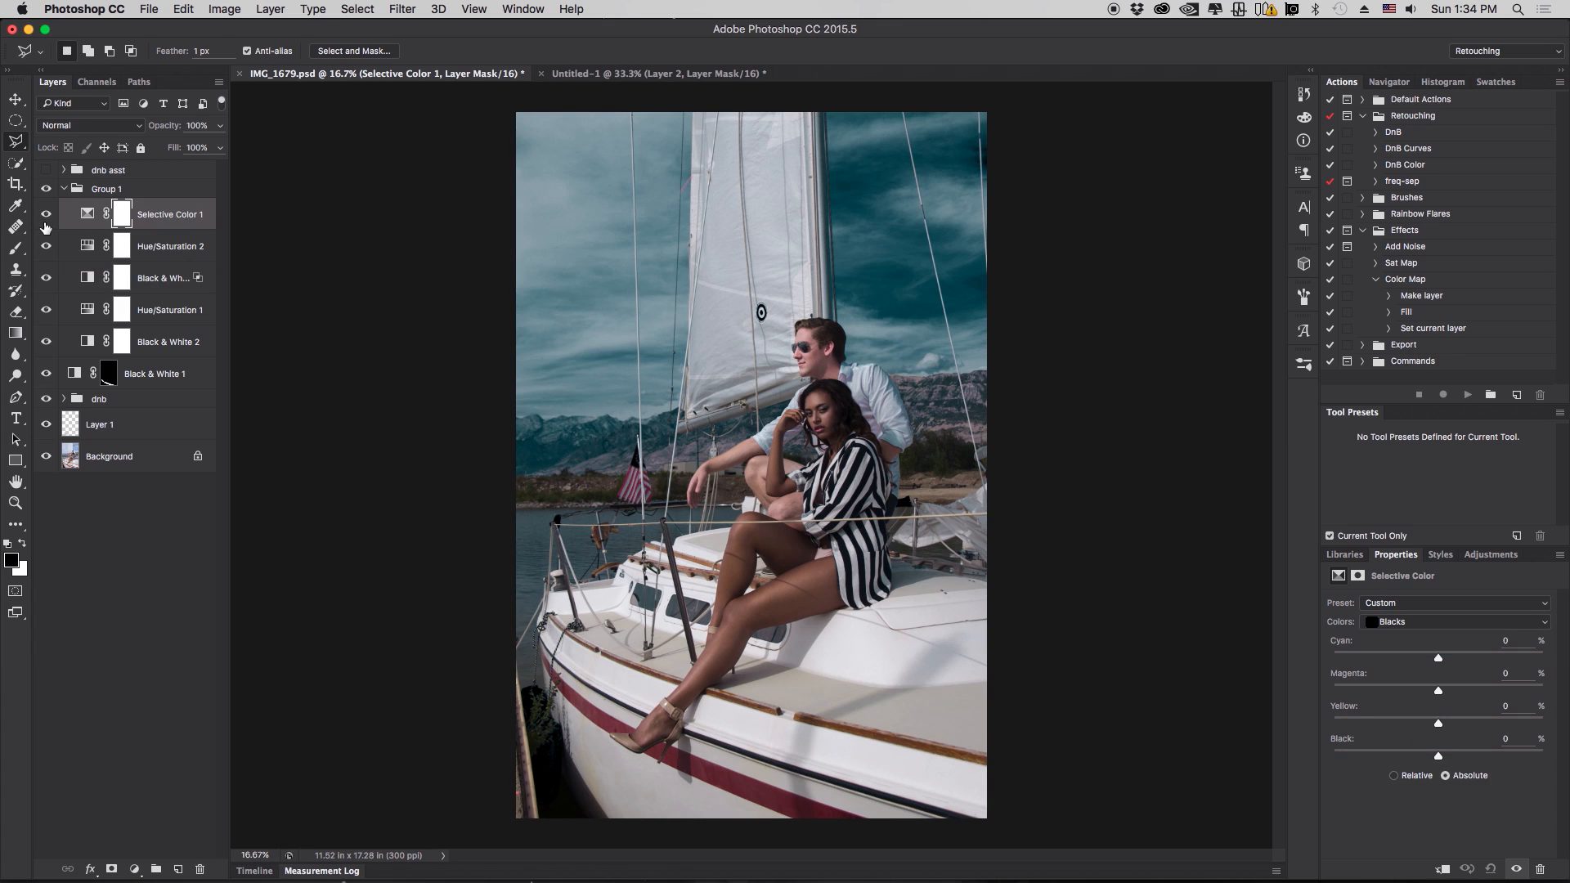
left_click_drag(1438, 751, 1428, 759)
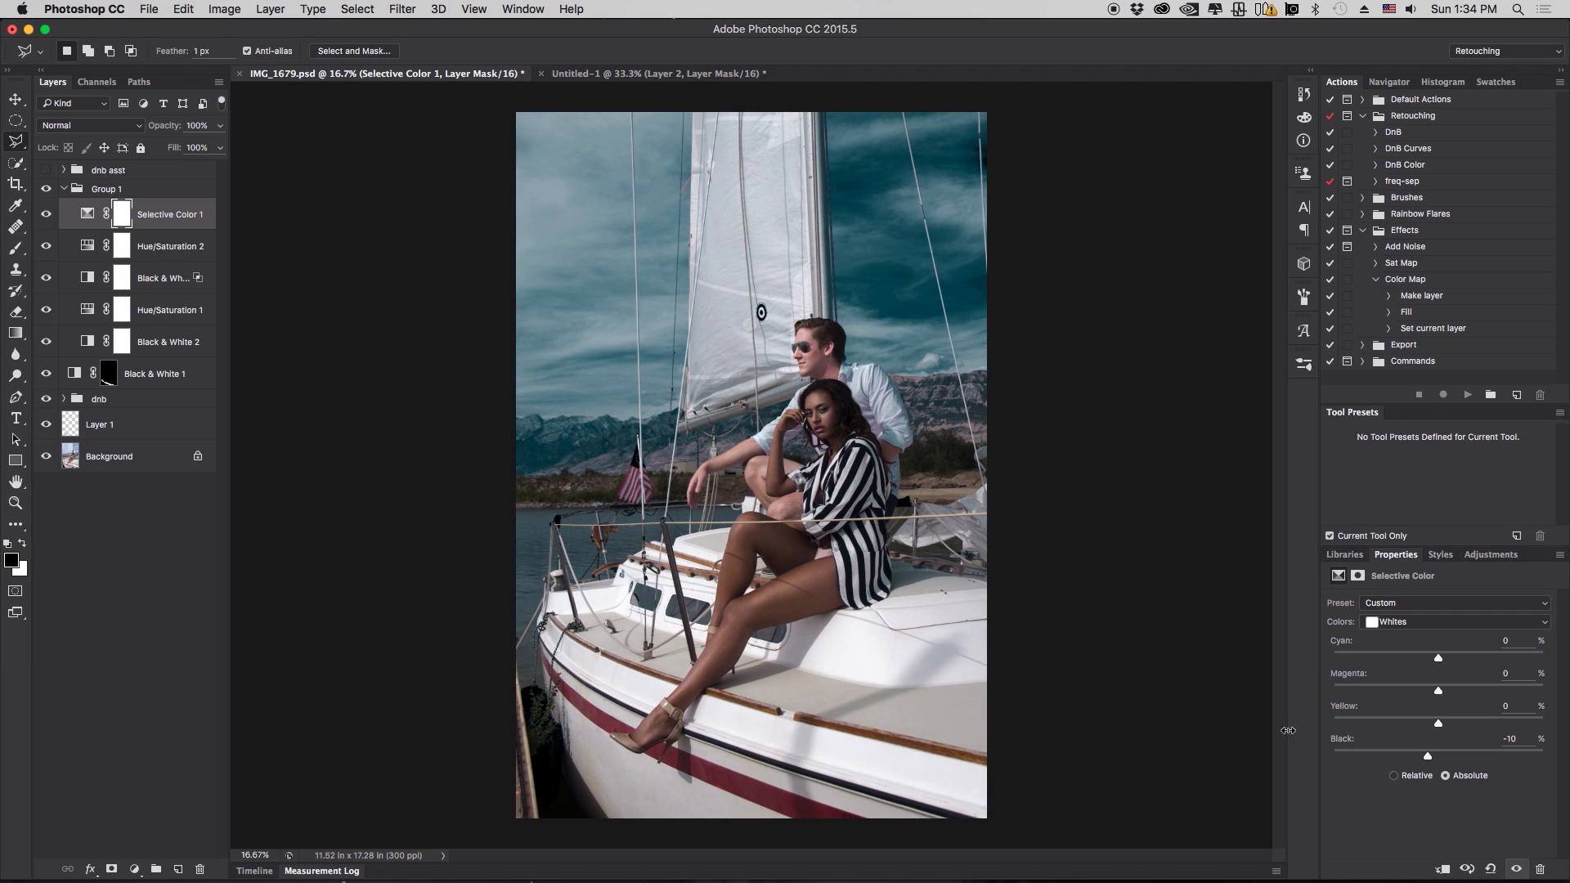
- Toggle Black & White 3's visibility to compare the grade with and without it
left_click(168, 278)
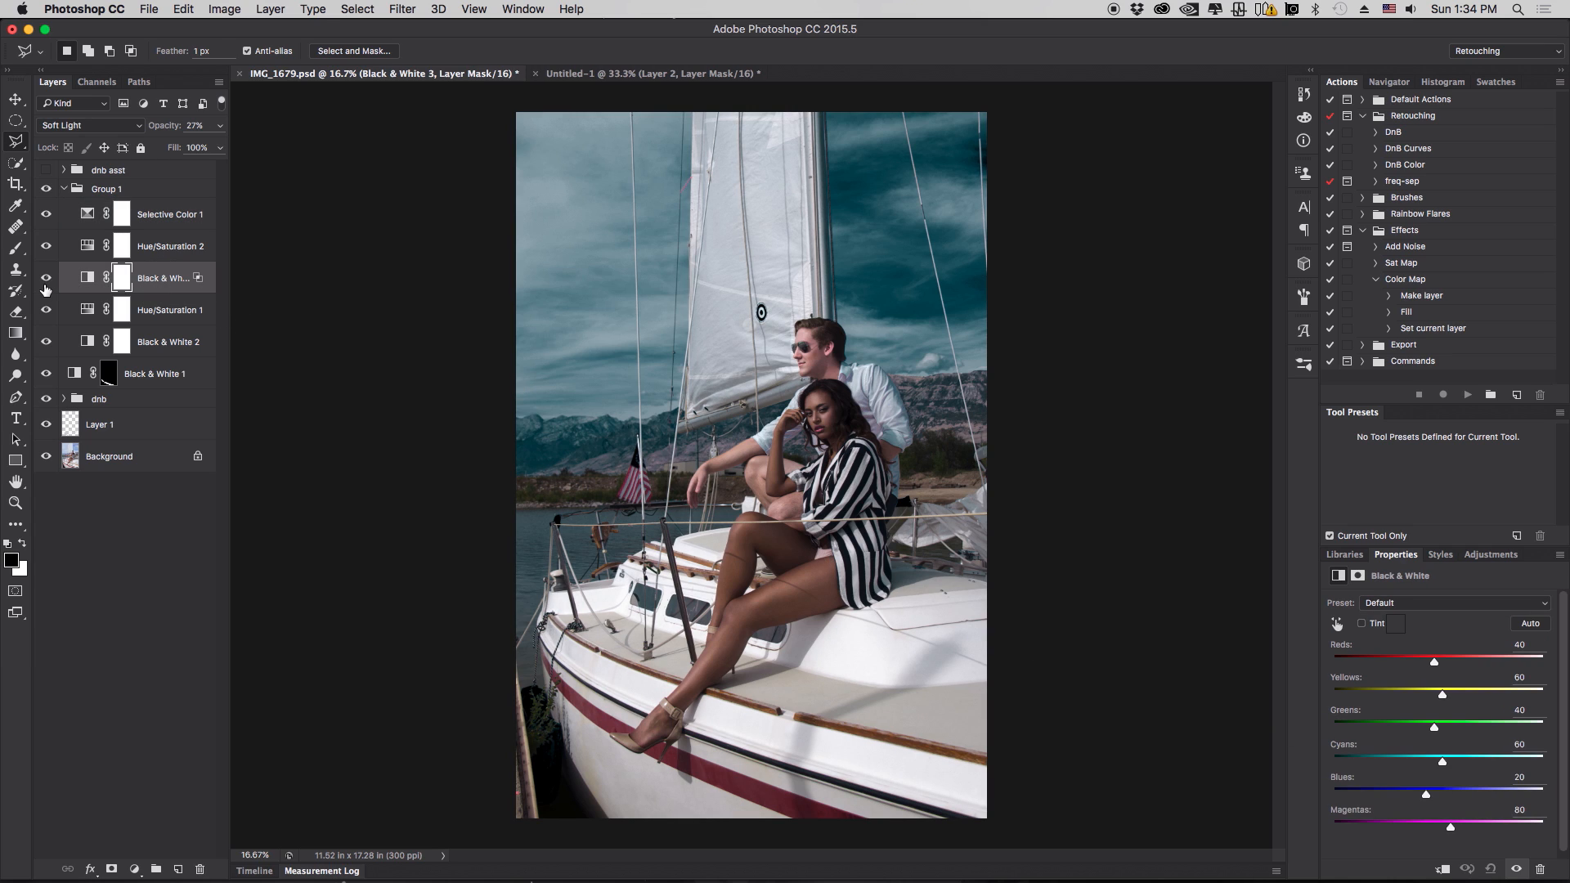
left_click(46, 279)
left_click(45, 280)
left_click(45, 285)
left_click(45, 285)
left_click(46, 285)
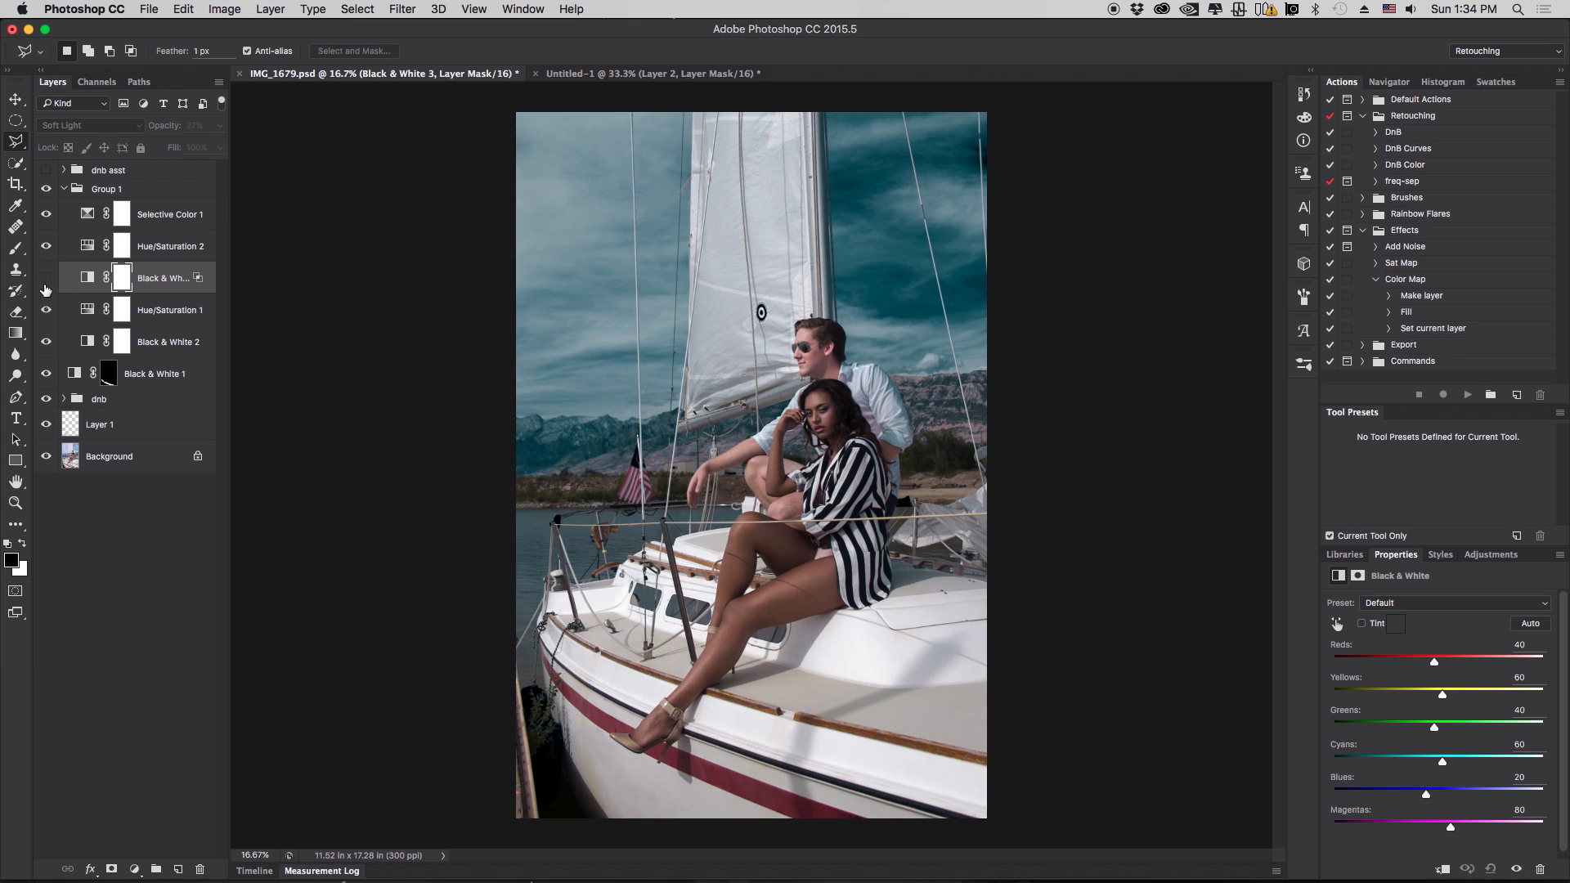
left_click(46, 286)
left_click(46, 285)
left_click(46, 285)
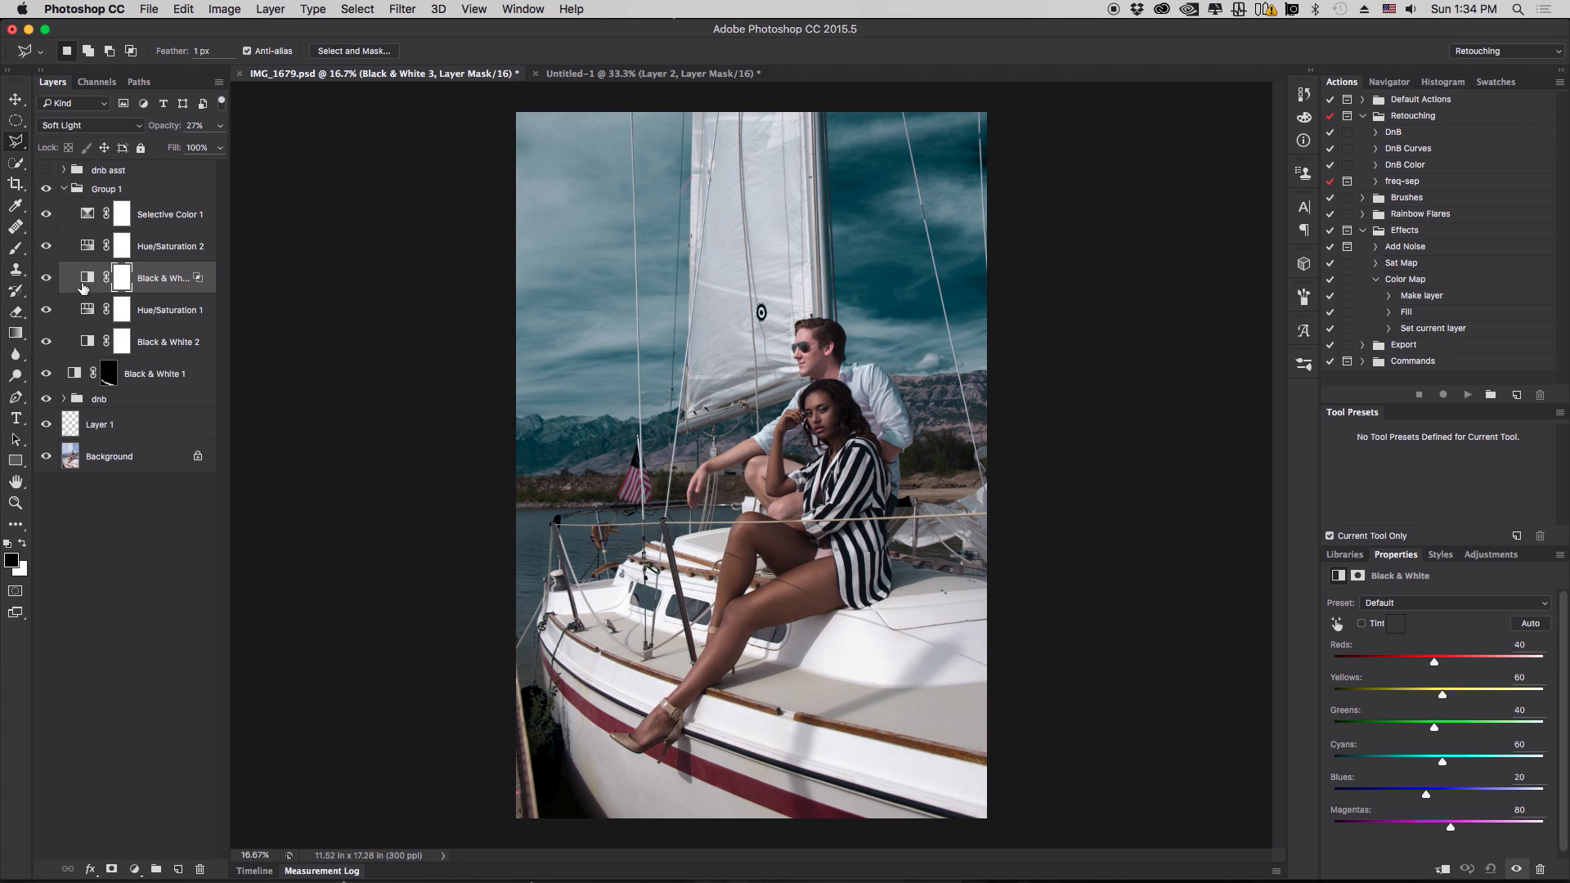
- Inspect the Black & White 3 and Black & White 2 settings and toggle their visibility to compare
left_click(190, 221)
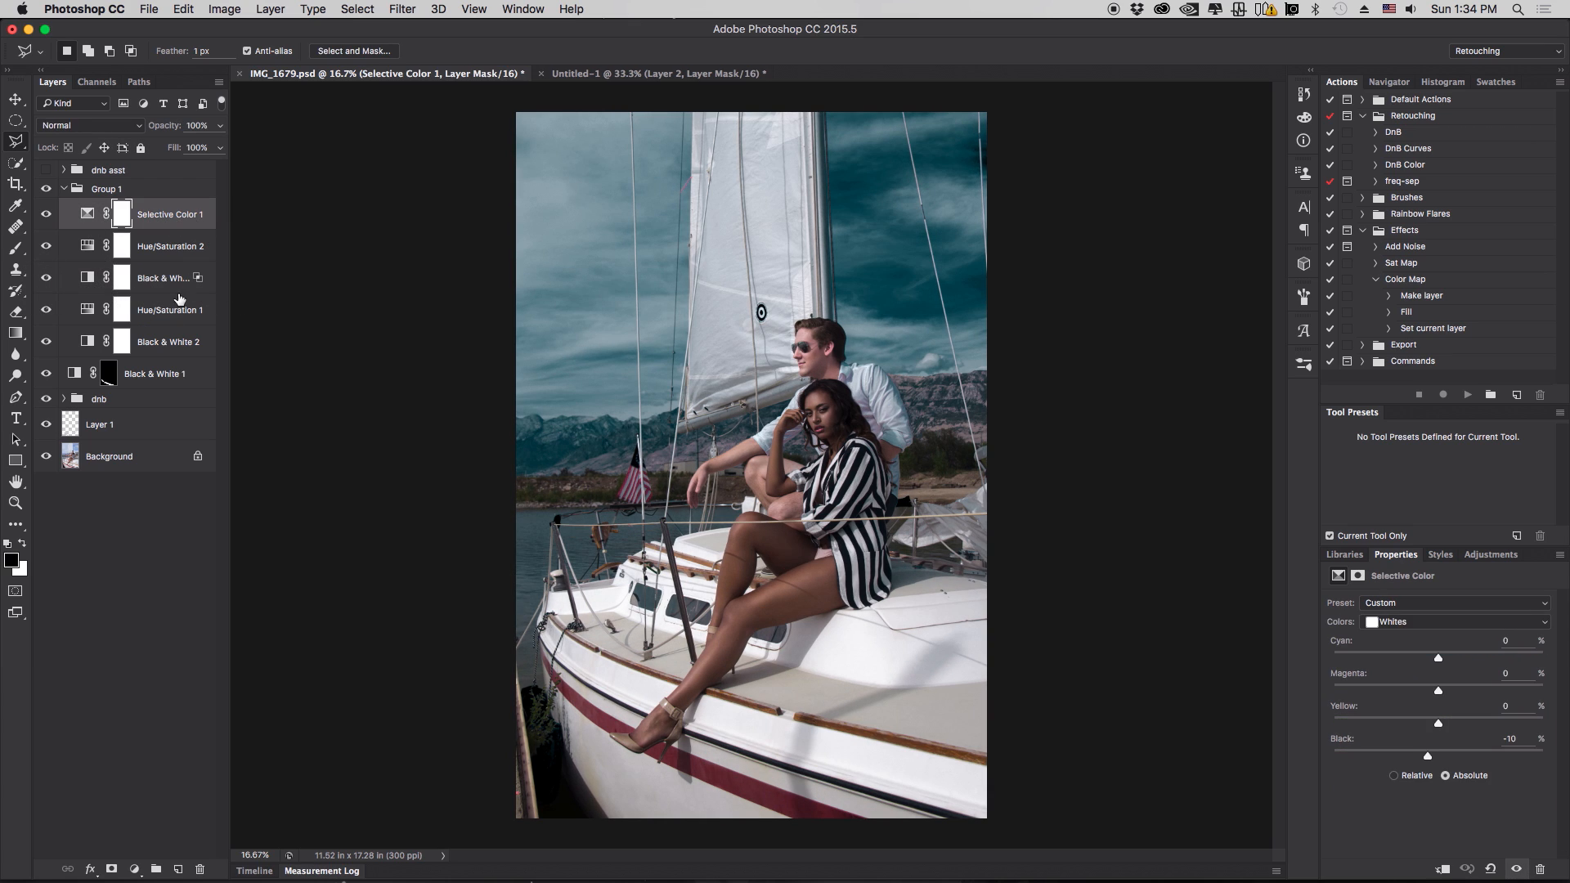
left_click(164, 279)
left_click(47, 280)
left_click(46, 280)
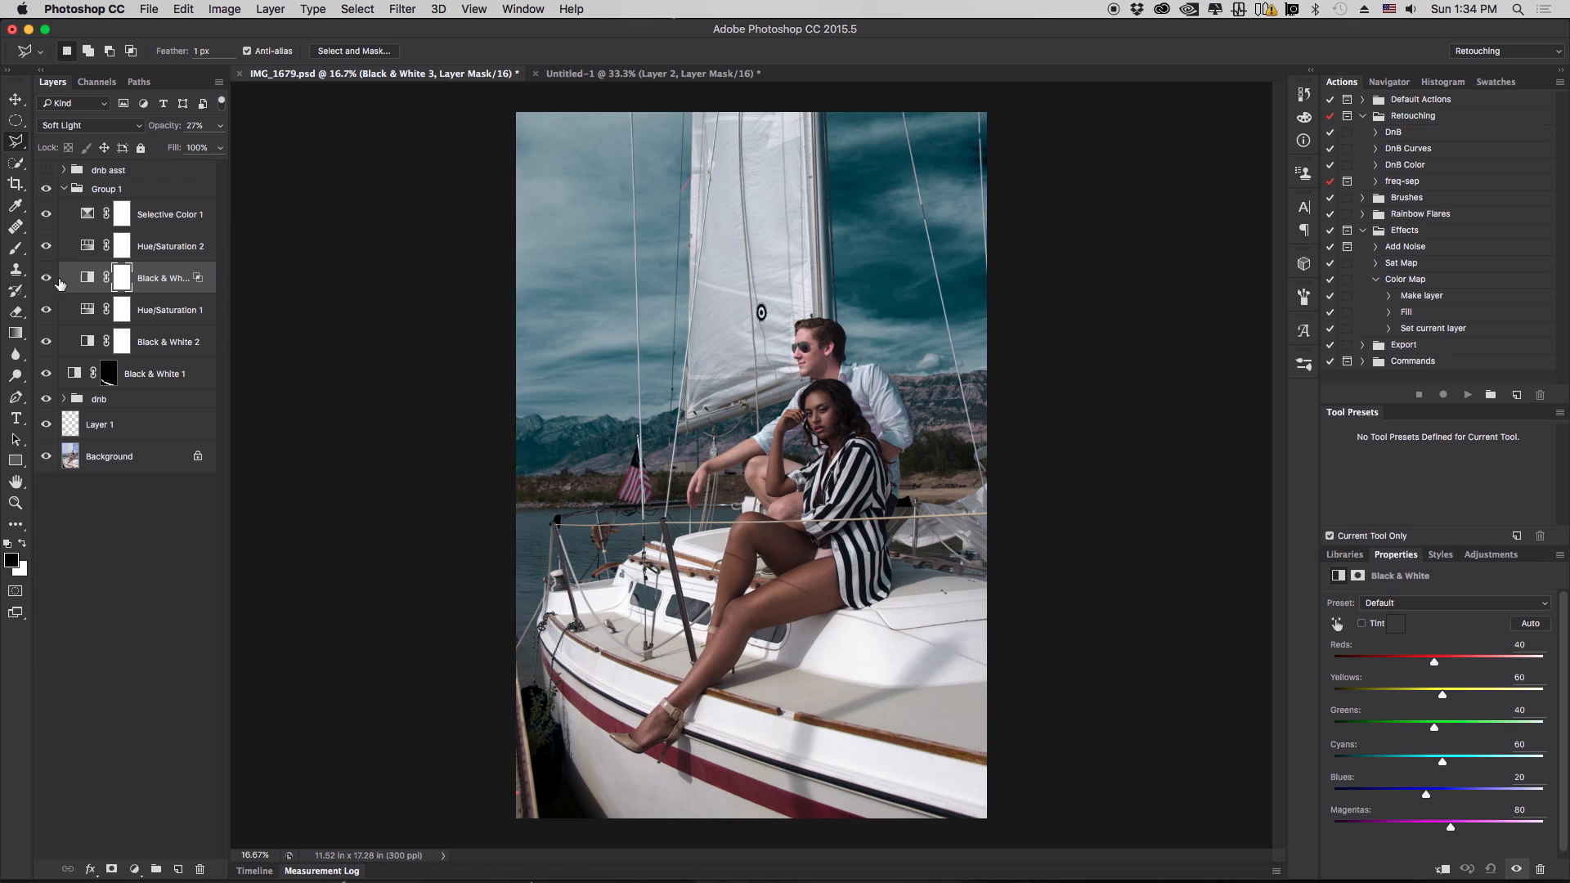
left_click(174, 344)
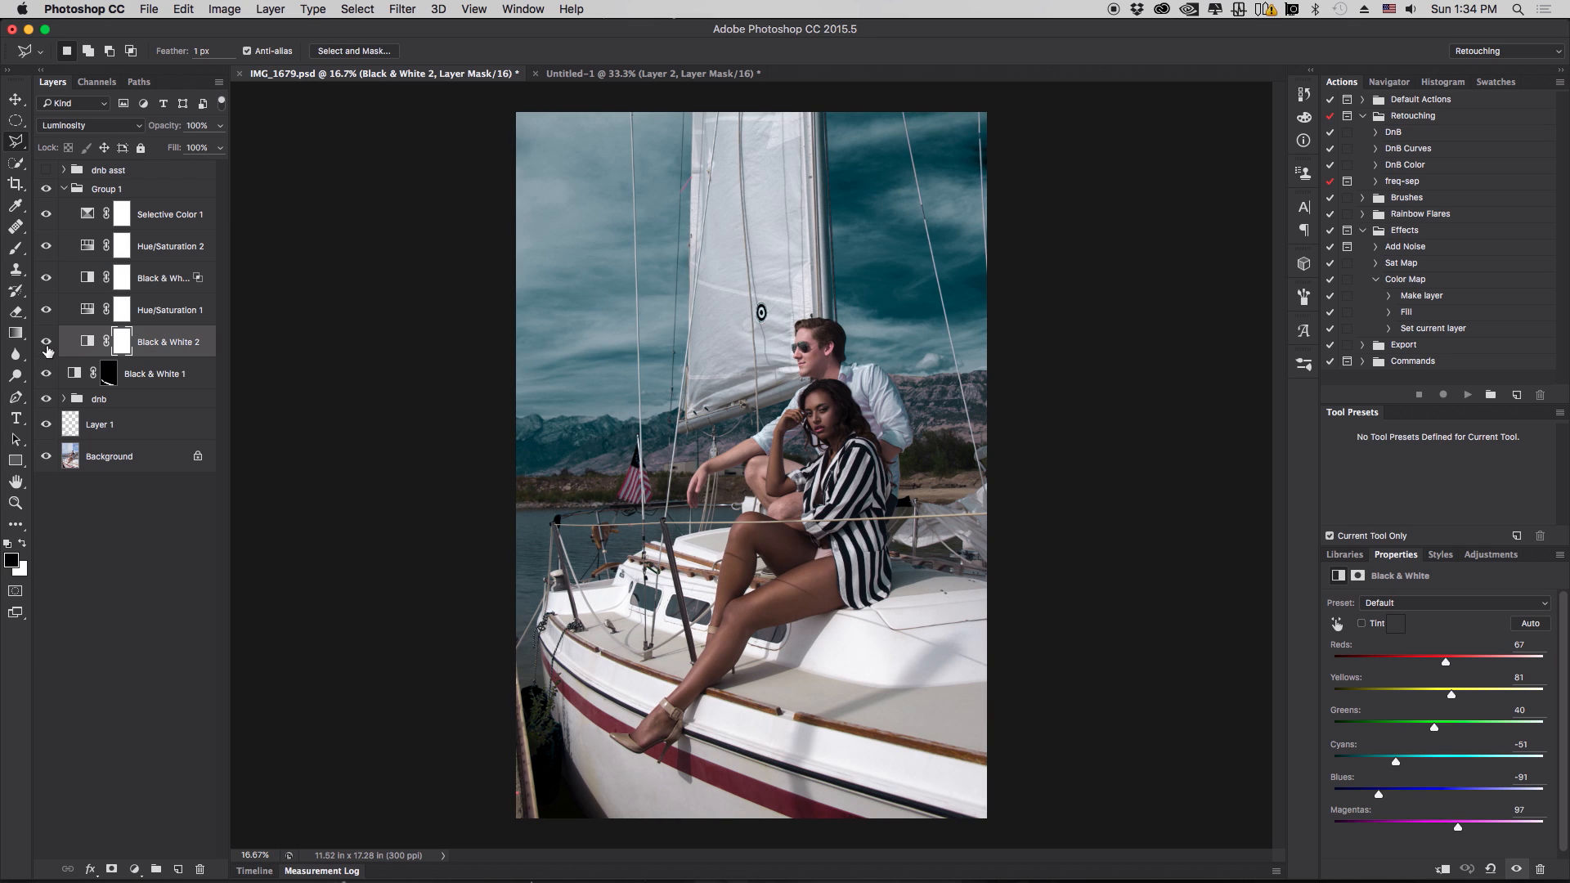
left_click(177, 280)
left_click(193, 339)
left_click(47, 343)
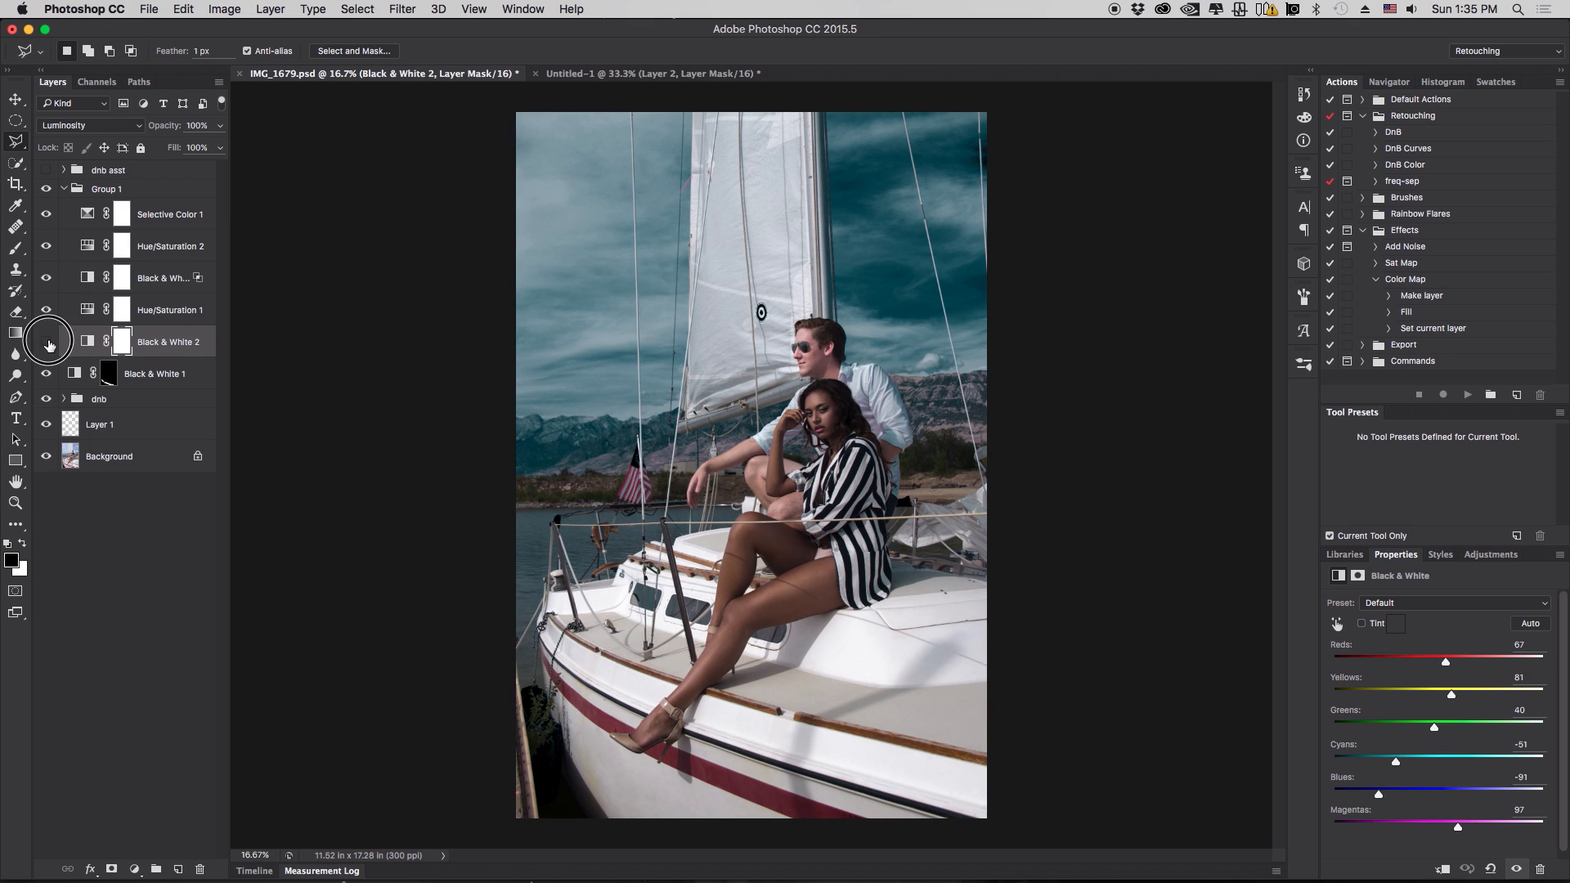
left_click(48, 344)
left_click(179, 281)
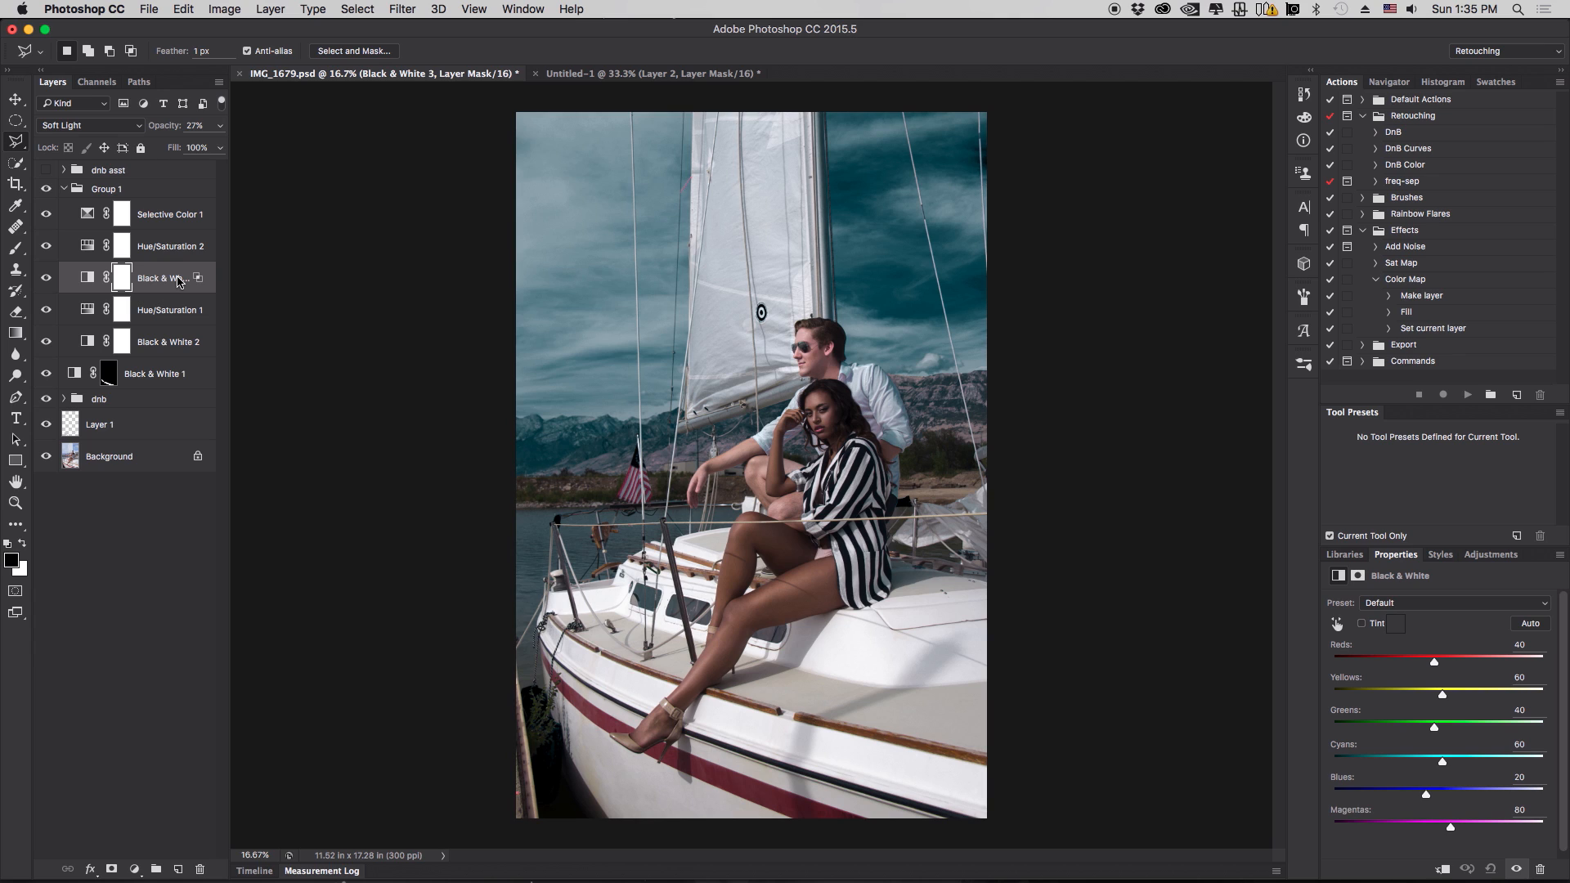
- Toggle Selective Color 1's visibility to compare the grade
left_click(167, 219)
left_click(49, 221)
left_click(51, 223)
left_click(51, 222)
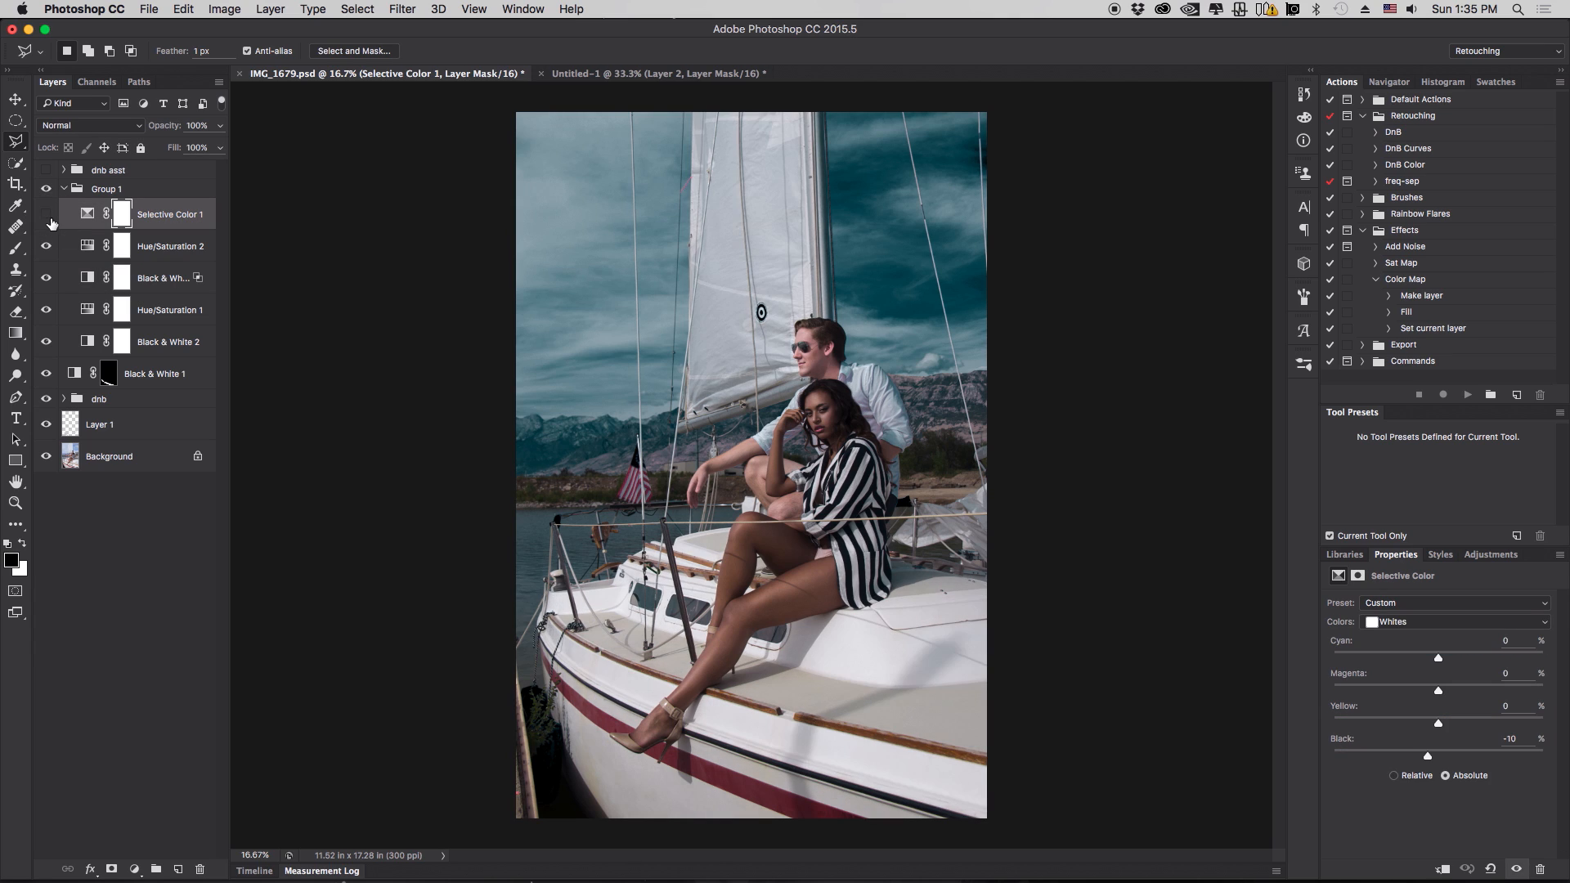
- Set Selective Color 1's Reds Yellow value to -2%
left_click(51, 222)
left_click(51, 222)
left_click(1412, 622)
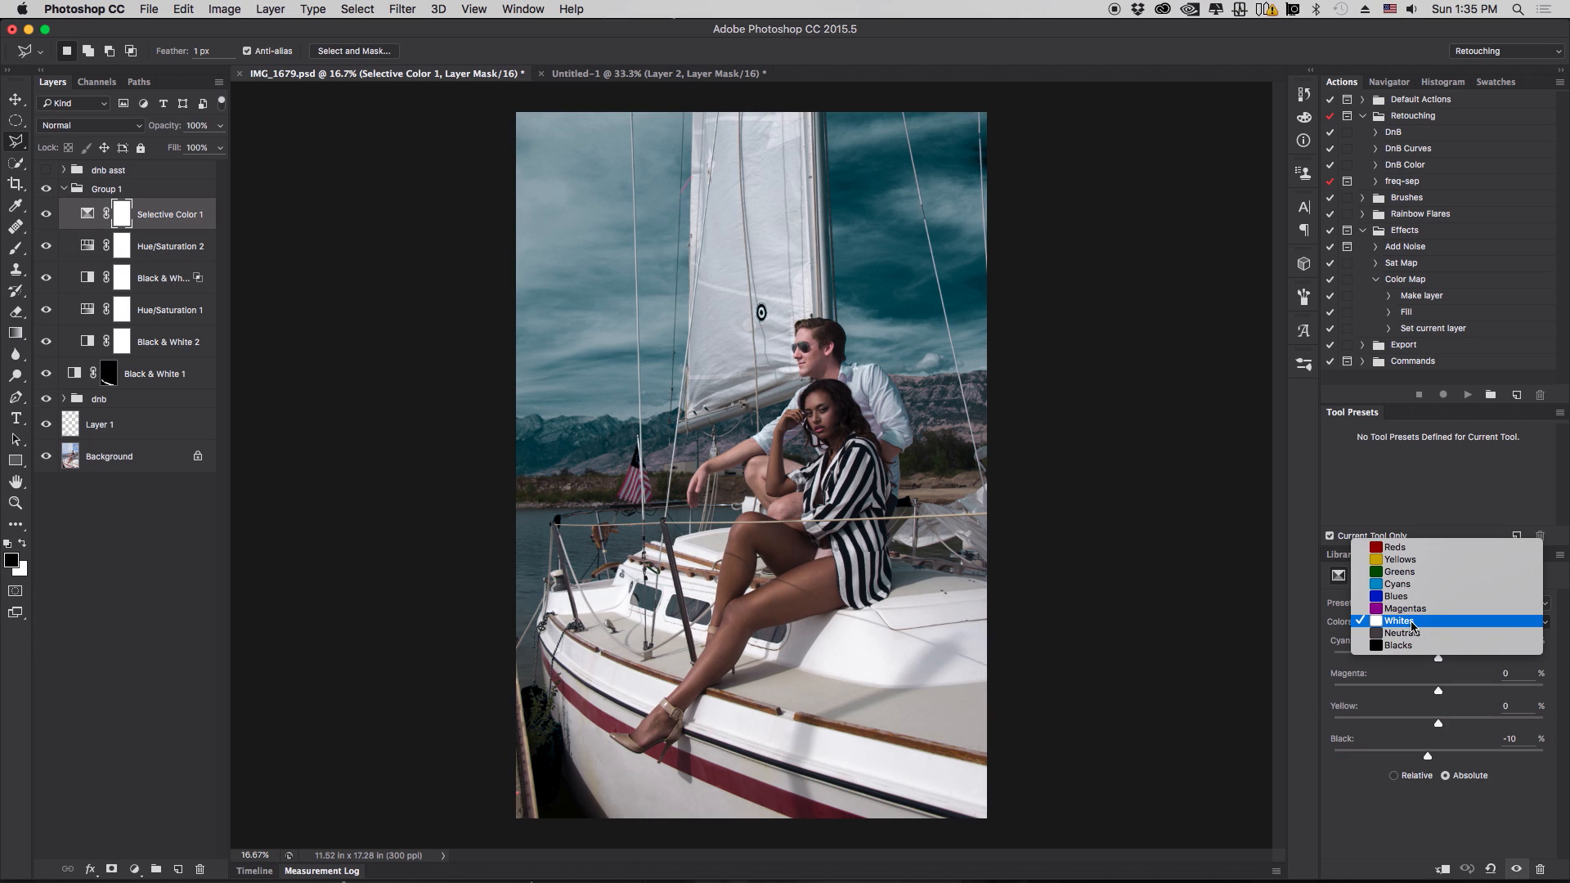
left_click(1433, 548)
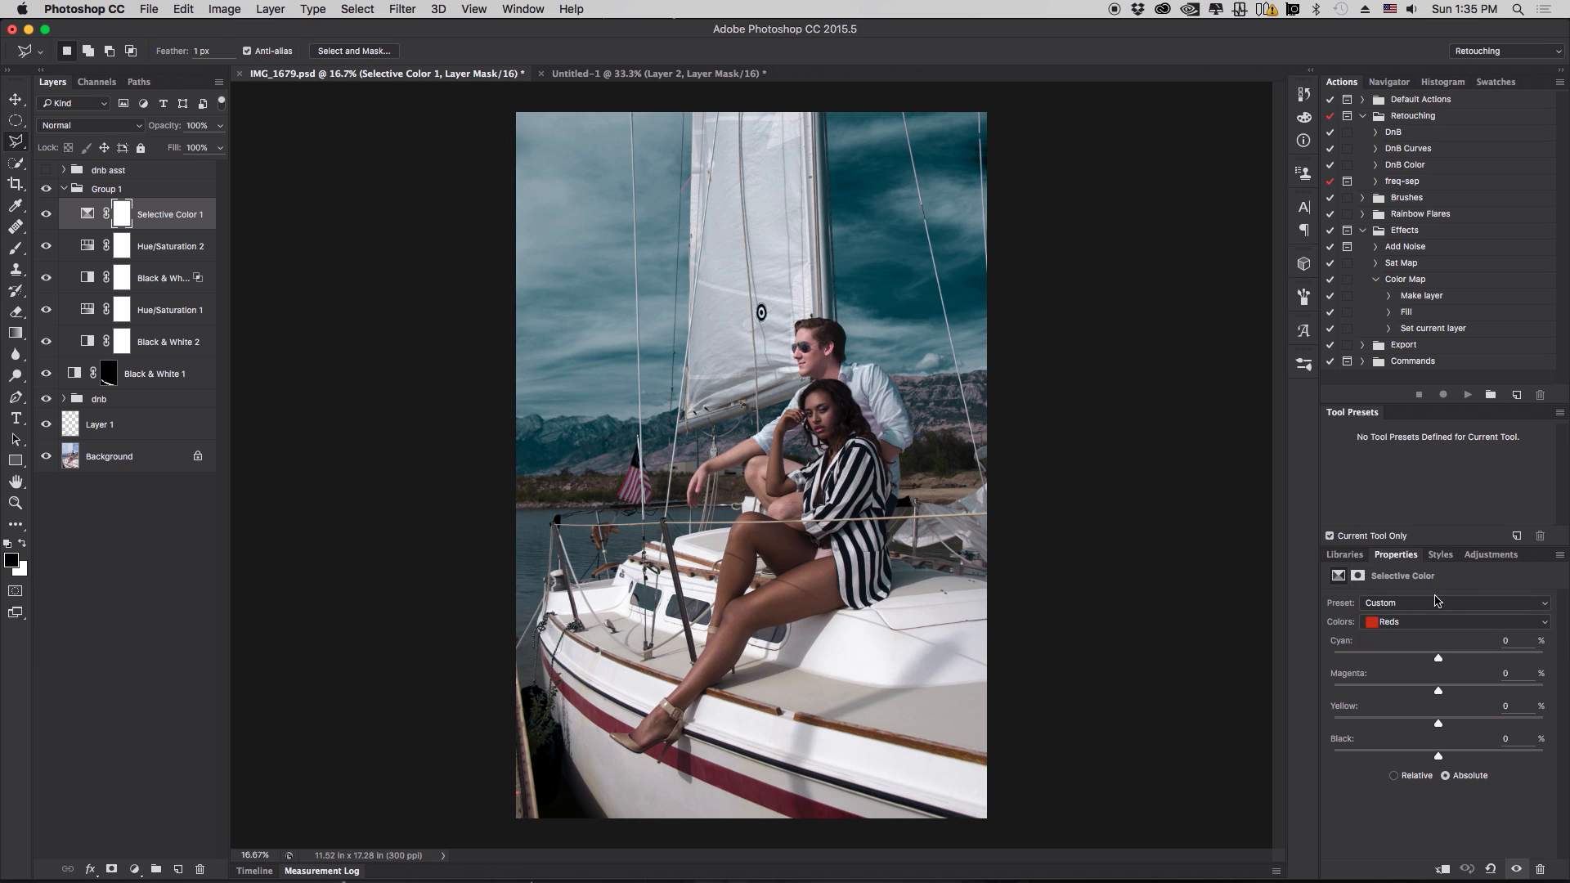
left_click(1432, 623)
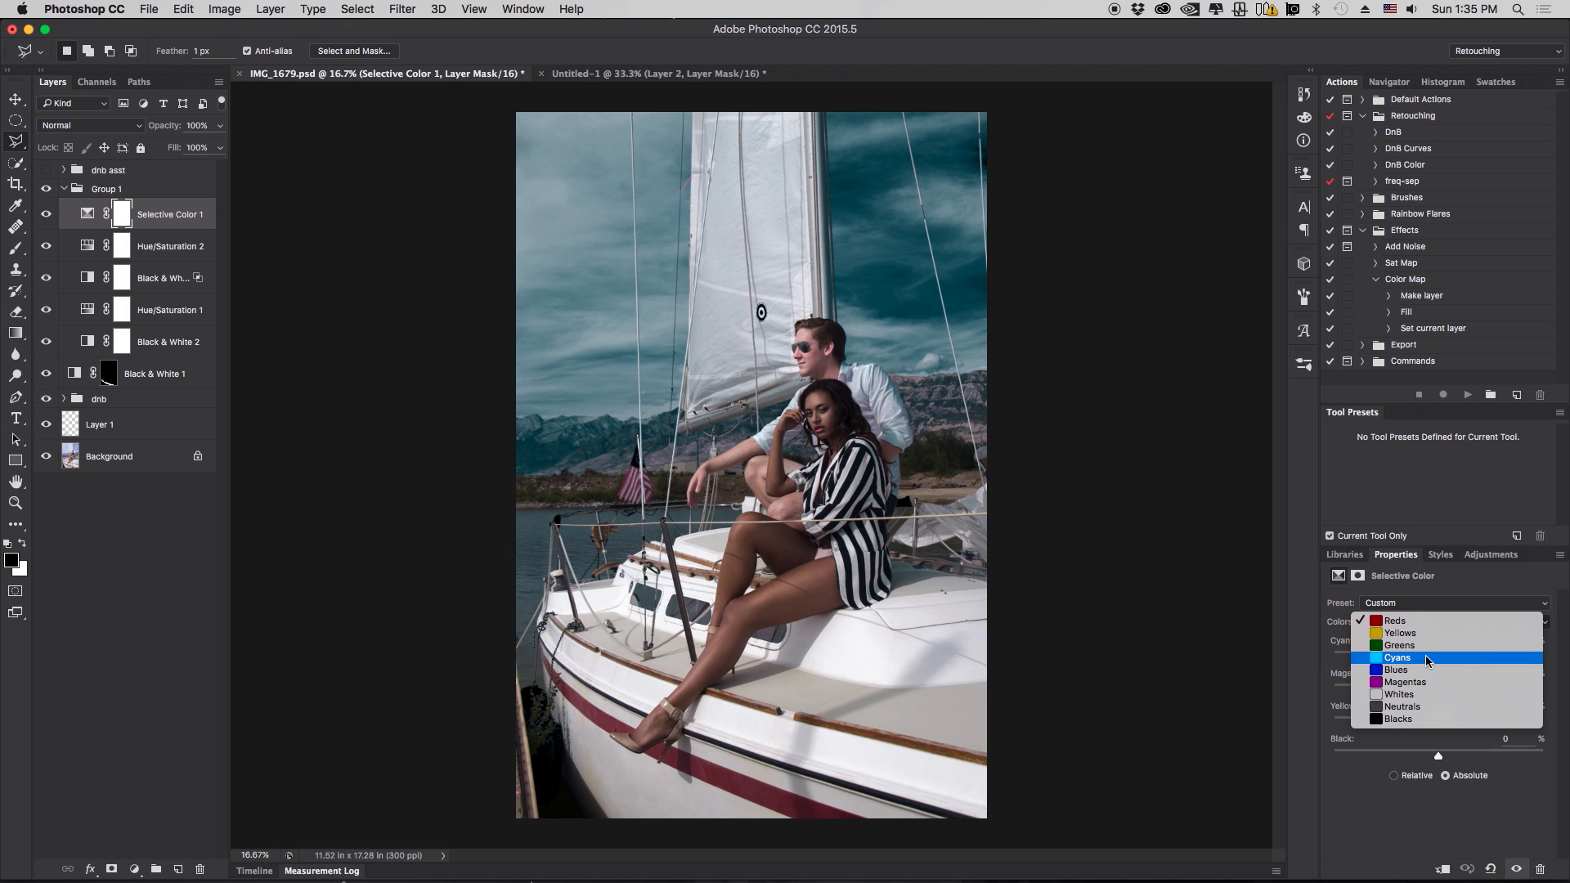
left_click(1325, 659)
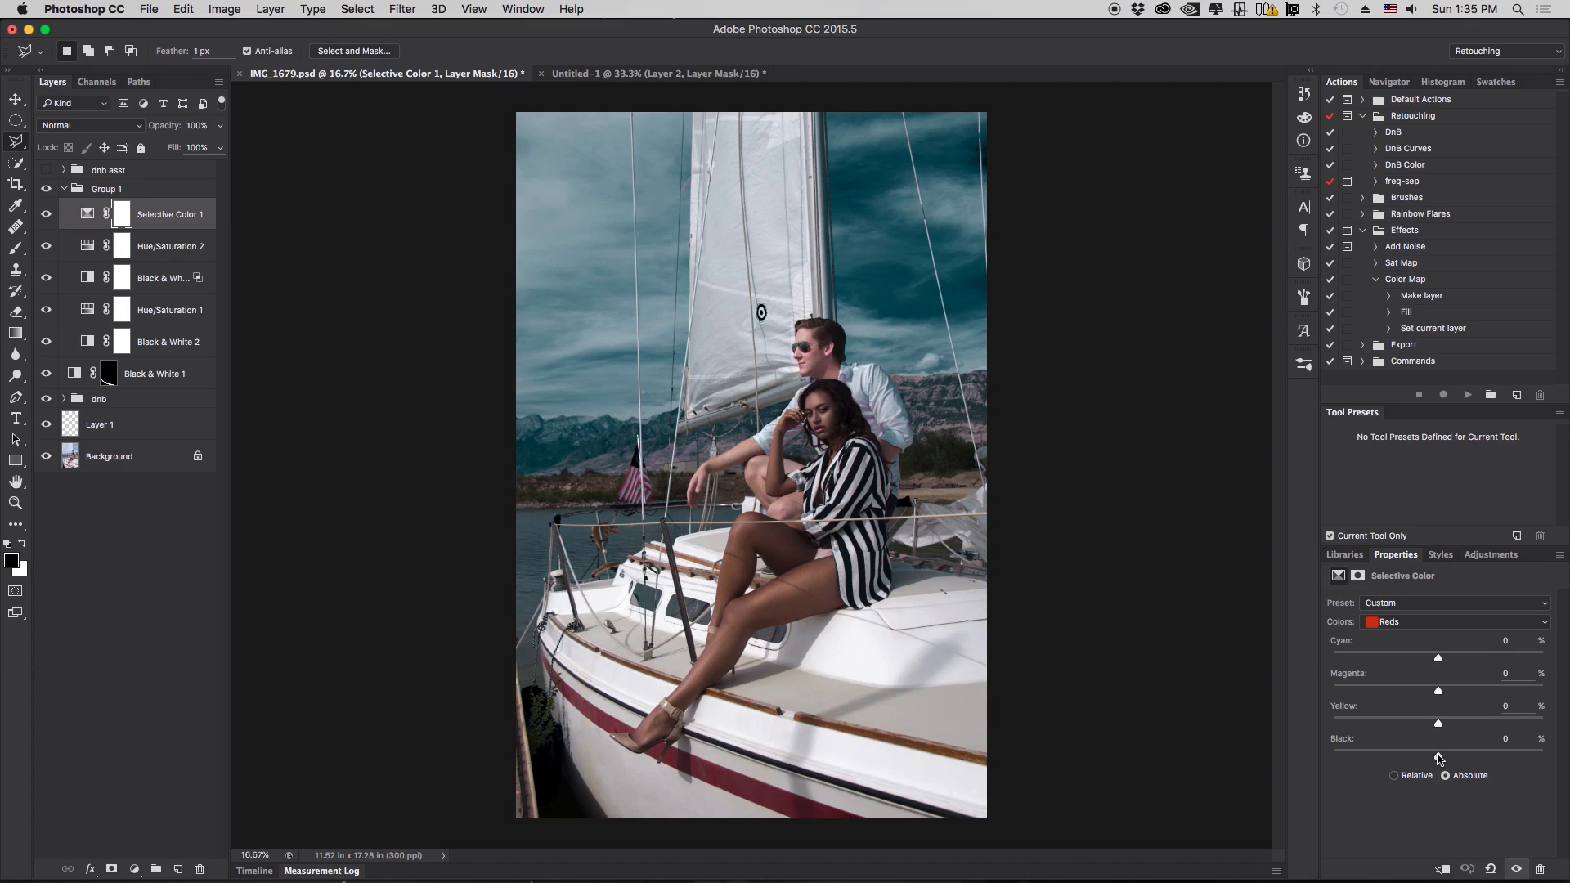
mouse_move(1439, 758)
left_mouse_down()
mouse_move(1489, 756)
mouse_move(1407, 758)
mouse_move(1439, 758)
left_mouse_up()
left_click(1408, 623)
left_click(1408, 623)
mouse_move(1440, 727)
left_mouse_down()
mouse_move(1463, 724)
mouse_move(1332, 733)
mouse_move(1497, 728)
mouse_move(1314, 730)
mouse_move(1554, 732)
mouse_move(1374, 736)
mouse_move(1439, 728)
left_mouse_up()
double_click(1342, 709)
- Toggle Selective Color 1 and Hue/Saturation 2 visibility and zoom in on the couple to compare the grade
left_click(47, 216)
left_click(47, 216)
left_click(48, 247)
left_click(47, 247)
left_click(46, 217)
left_click(47, 217)
key("super+plus")
key("super+plus")
key("super+plus")
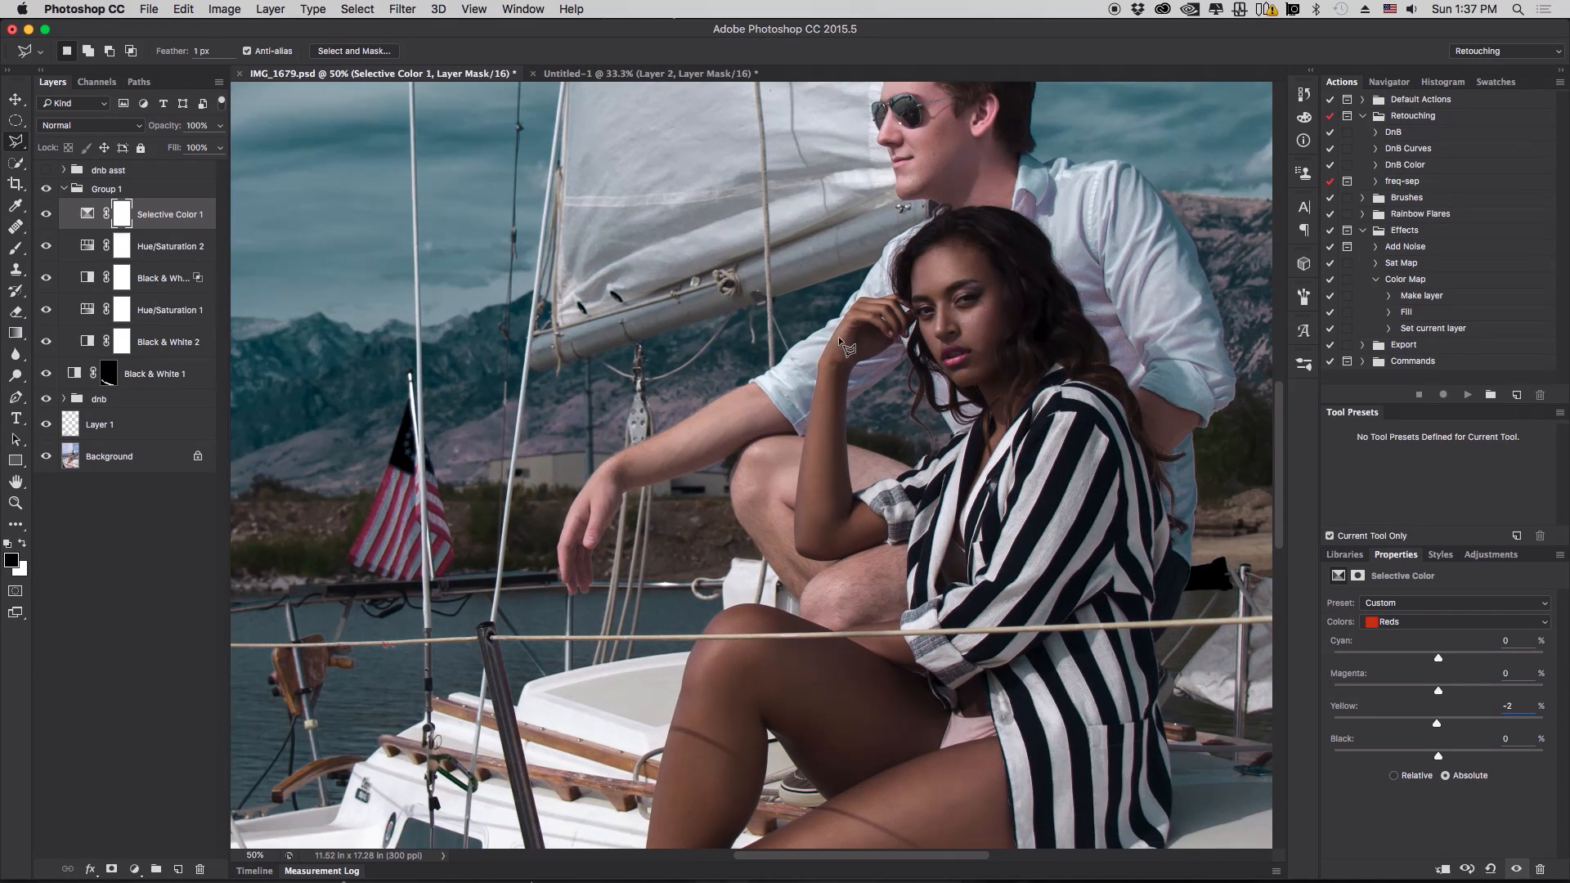
left_click_drag(840, 340, 731, 470)
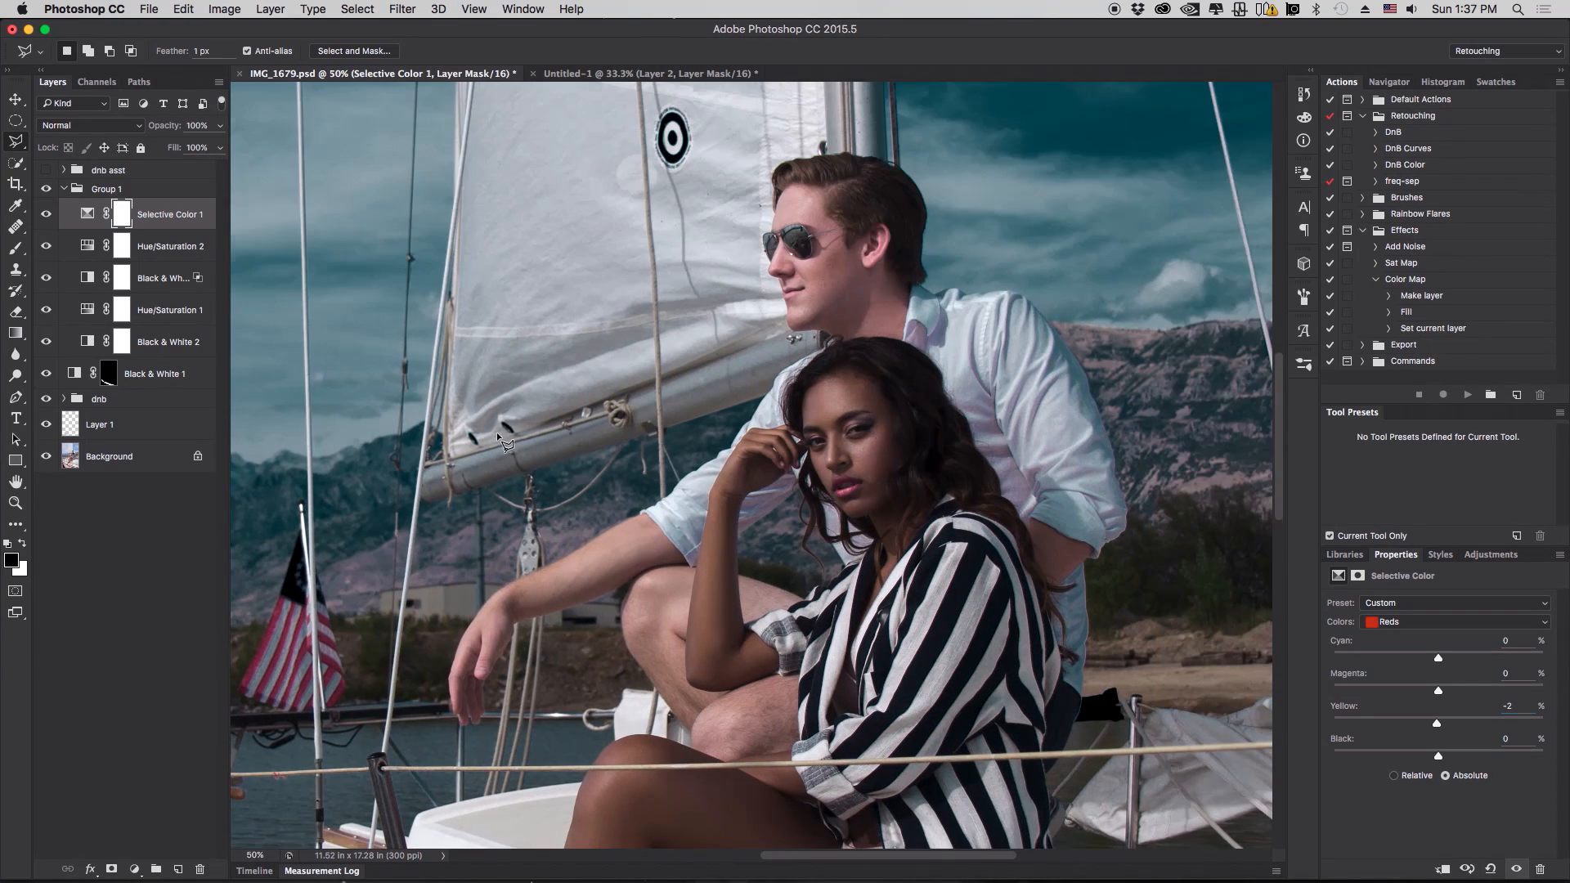
left_click(45, 217)
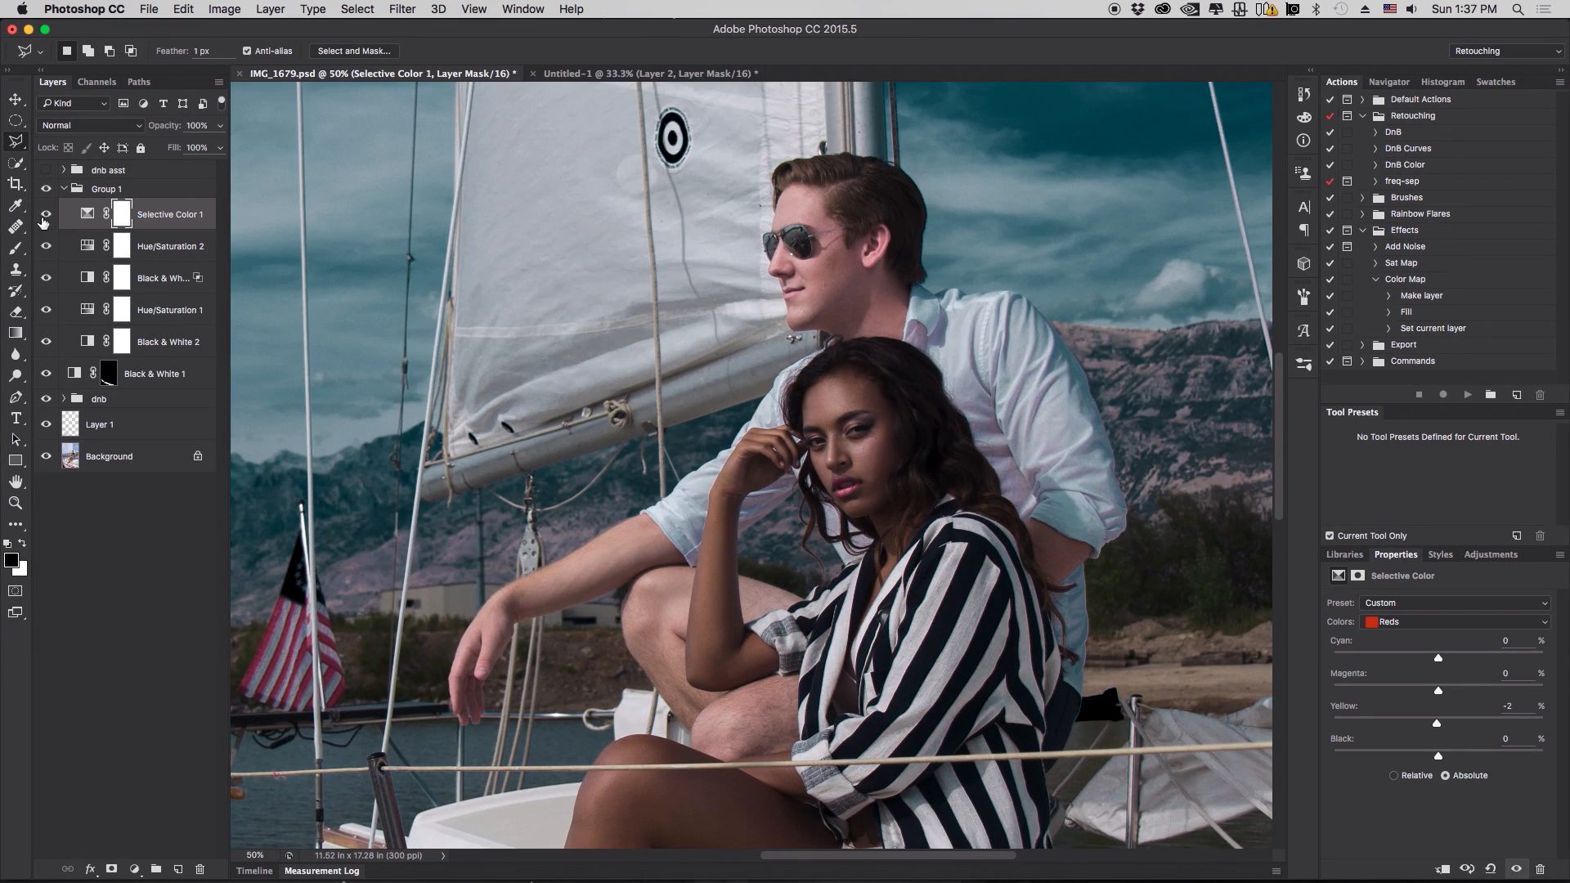
- Add a Selective Color adjustment layer and set its Reds Magenta to -2% and Yellow to +12%
left_click(134, 869)
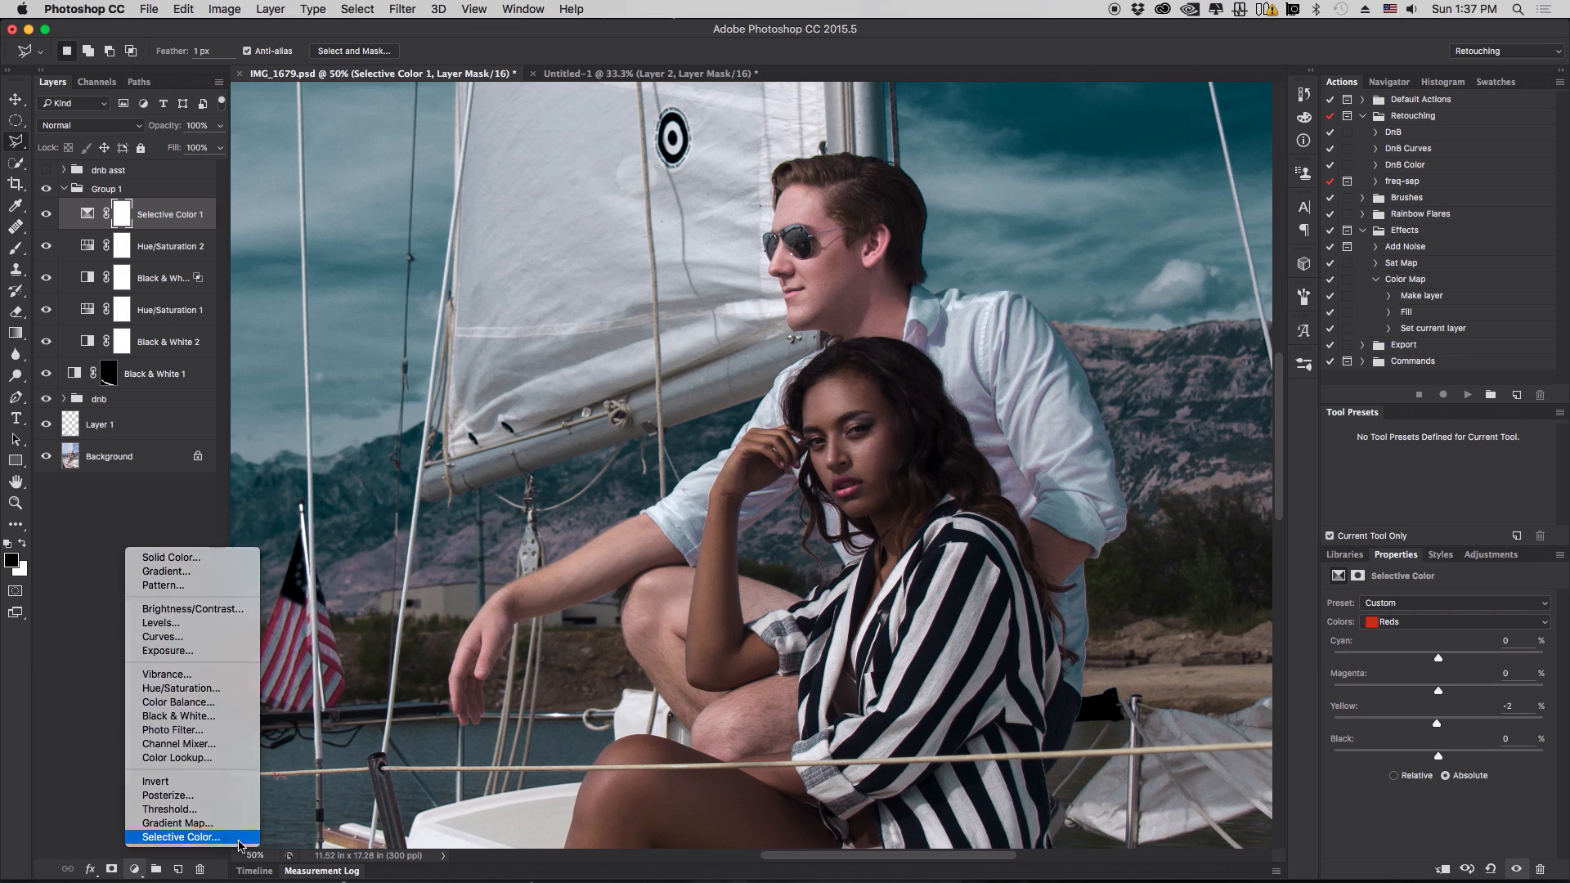
left_click(172, 842)
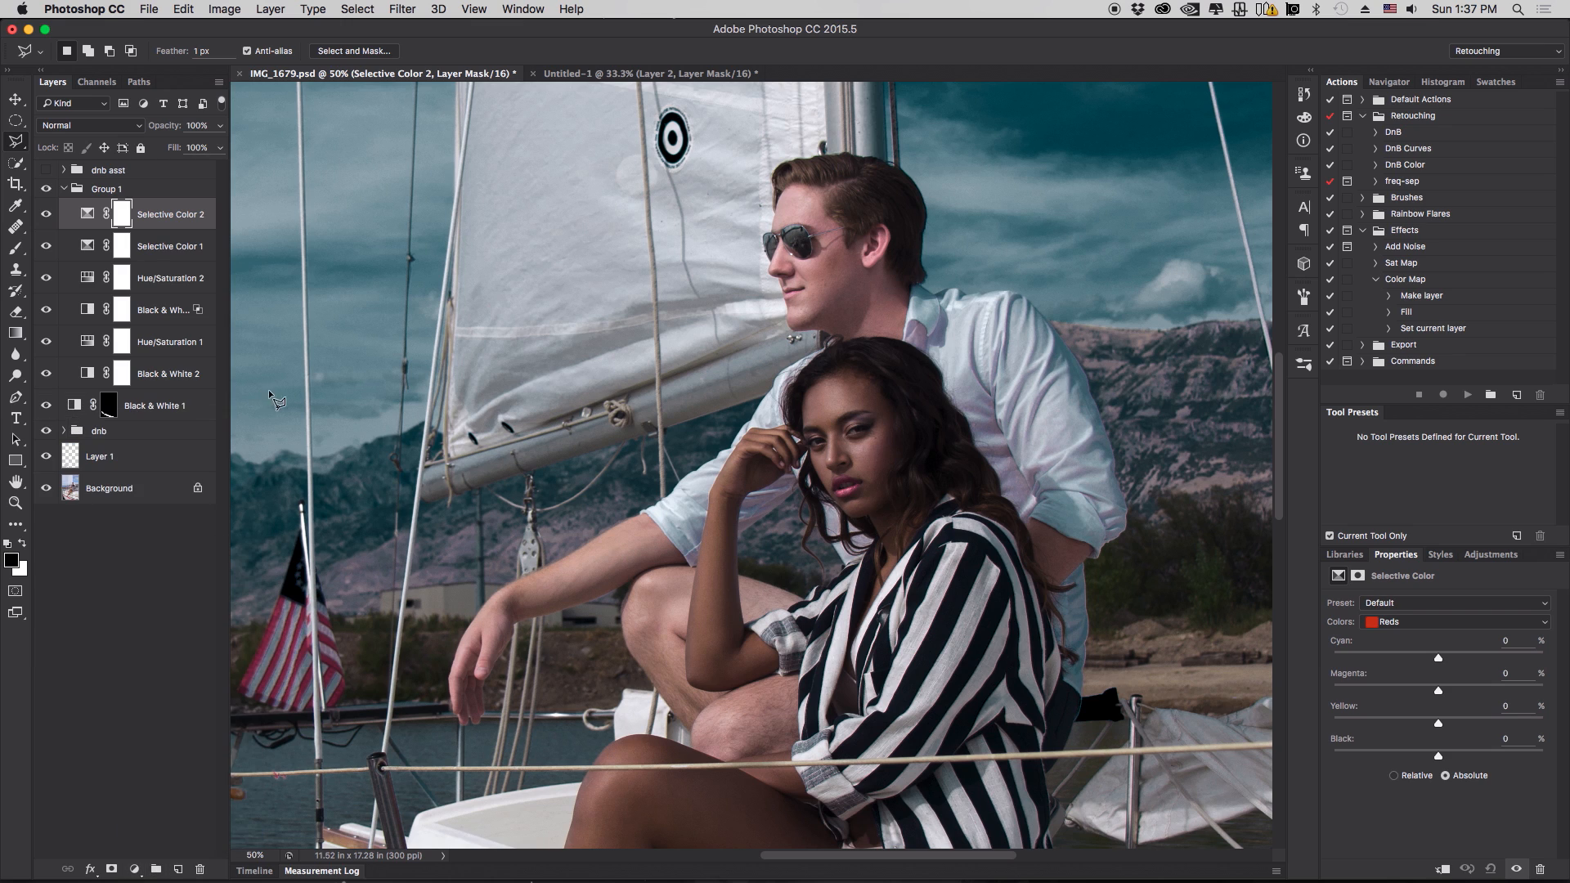
left_click(47, 245)
left_click(46, 245)
left_click(46, 246)
left_click(1437, 622)
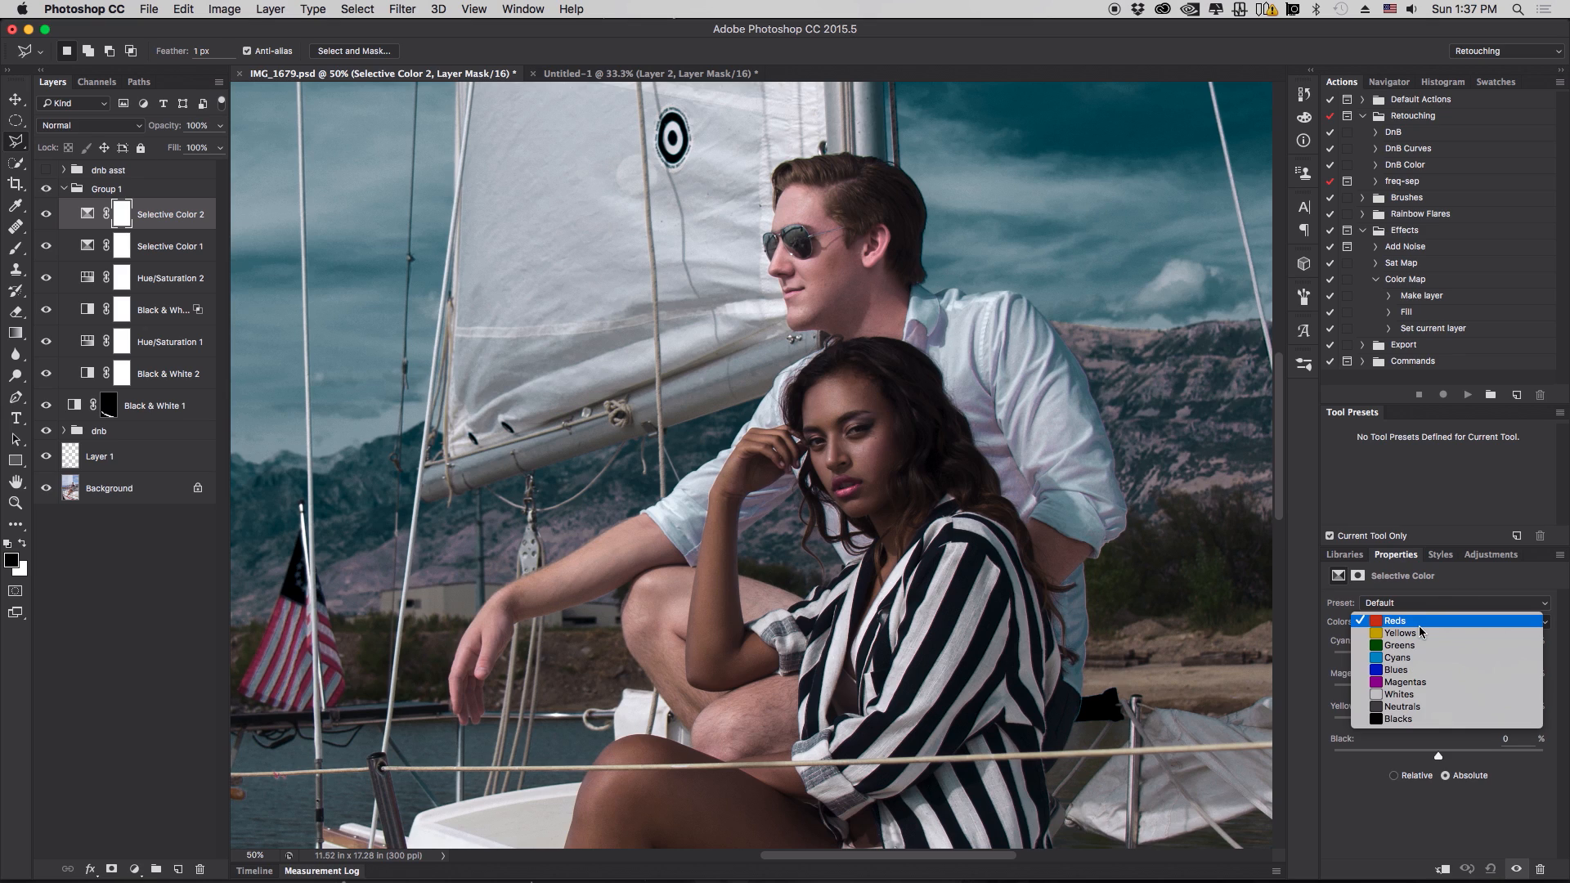
left_click(1415, 619)
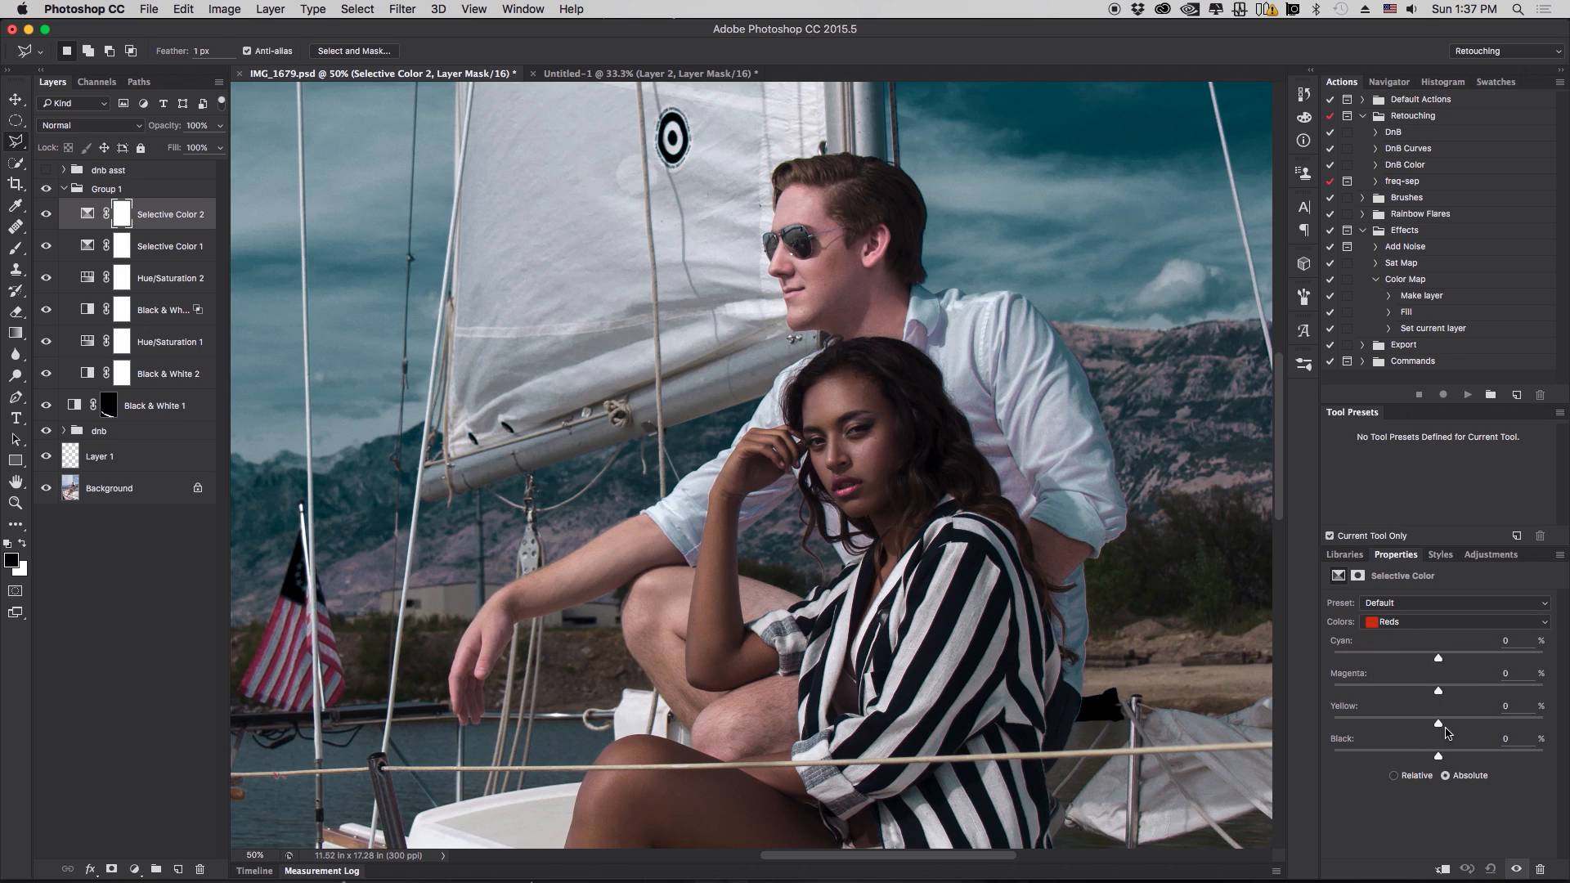
mouse_move(1438, 727)
left_mouse_down()
mouse_move(1462, 726)
mouse_move(1437, 697)
left_mouse_up()
- Invert the Selective Color 2 mask and paint white over the couple's skin with the Brush tool
key("super+i")
left_click(16, 248)
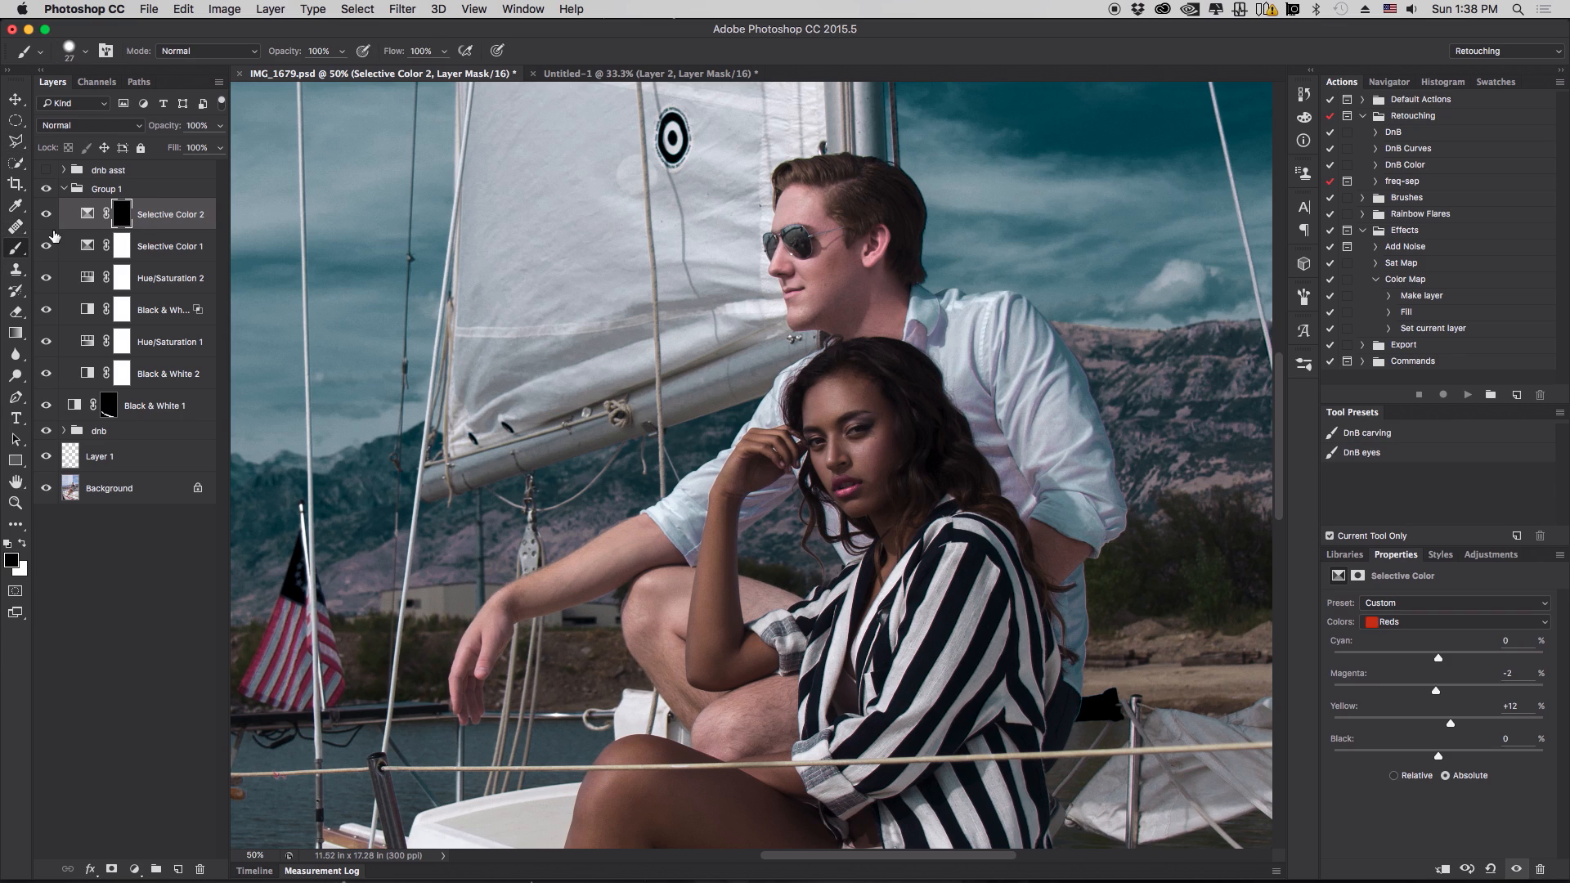
key("x")
mouse_move(808, 240)
left_mouse_down()
mouse_move(881, 249)
mouse_move(889, 322)
mouse_move(901, 296)
mouse_move(793, 217)
mouse_move(804, 289)
mouse_move(864, 279)
mouse_move(907, 317)
left_mouse_up()
mouse_move(1083, 568)
left_mouse_down()
mouse_move(1033, 540)
mouse_move(1036, 525)
mouse_move(1084, 546)
left_mouse_up()
mouse_move(660, 545)
left_mouse_down()
mouse_move(545, 588)
mouse_move(606, 553)
mouse_move(488, 641)
mouse_move(460, 700)
left_mouse_up()
- Paint more of the Selective Color 2 mask over the woman's arm and skin at higher zoom
key("super+equal")
key("super+equal")
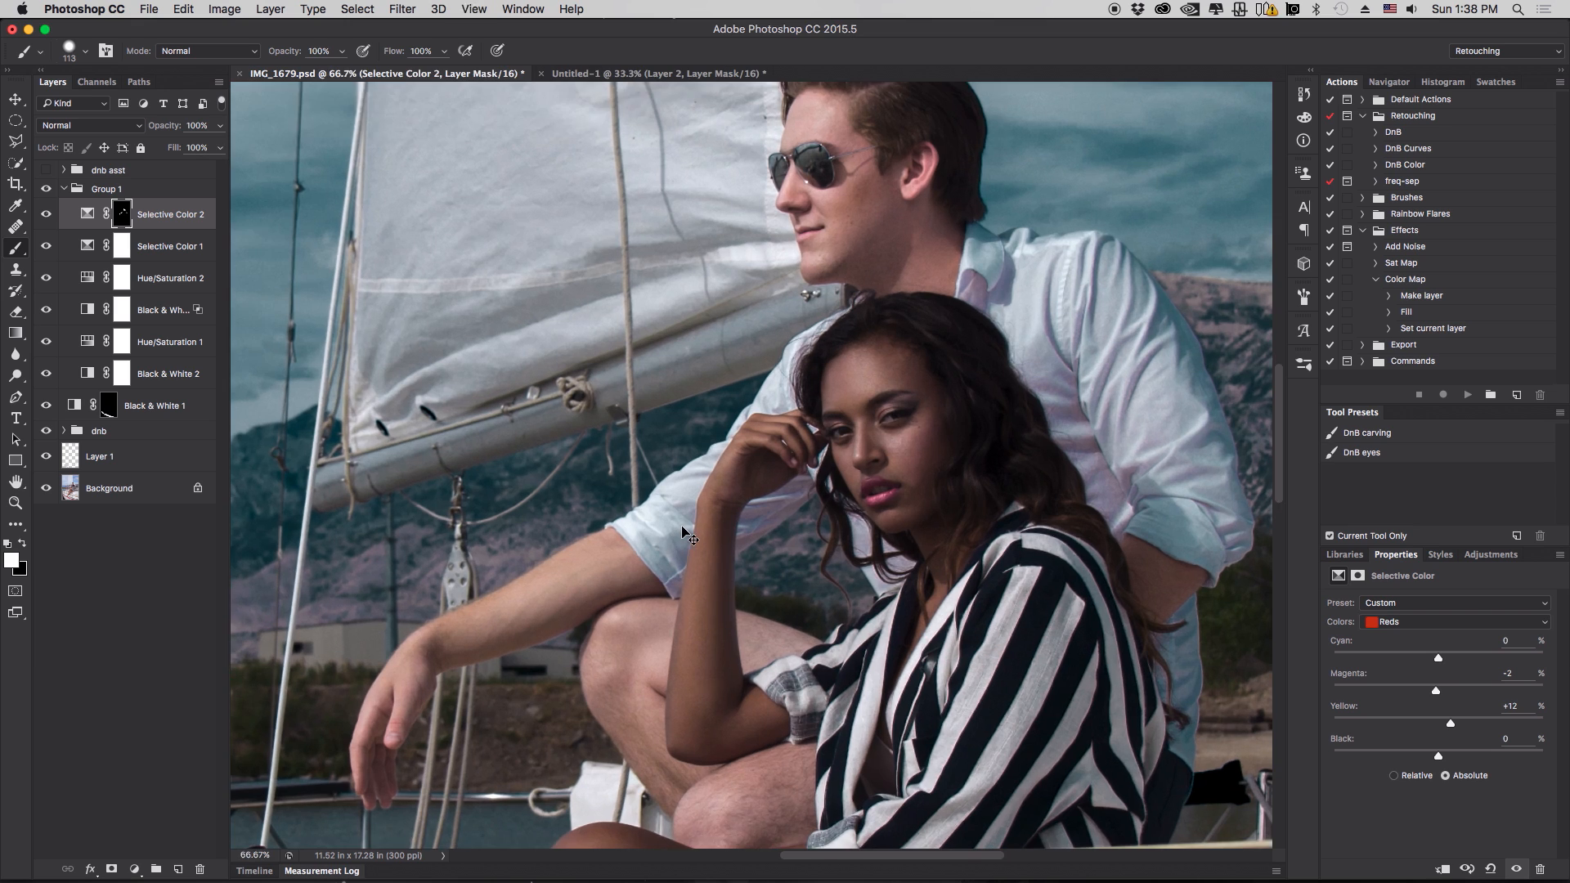
key("super+equal")
key("super+equal")
key("super+equal")
scroll(788, 374, "down", 10)
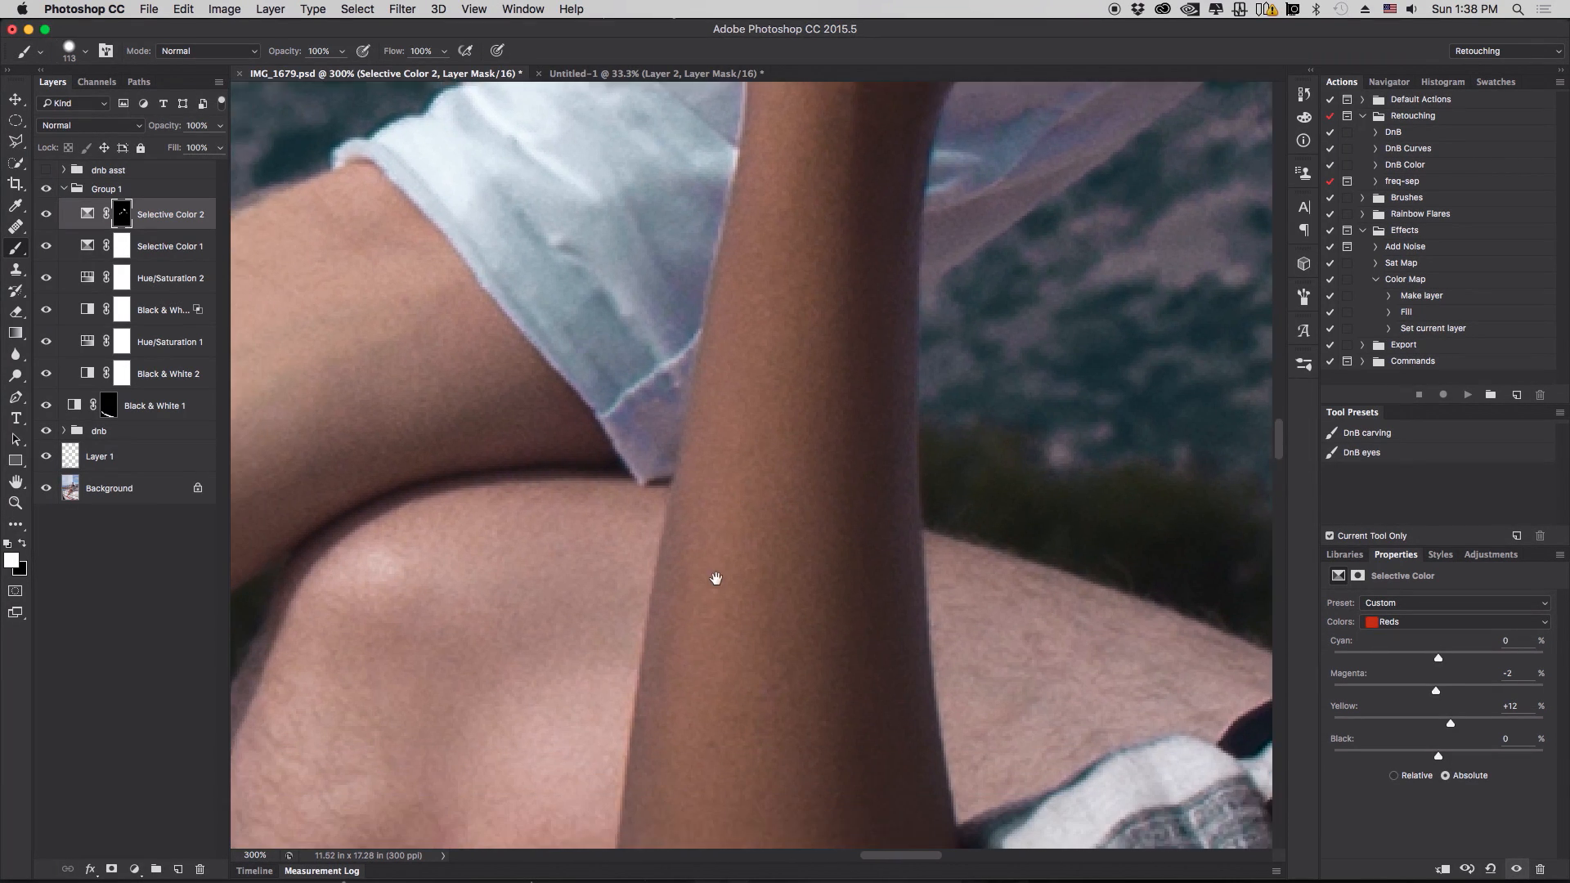
key("super+minus")
key("super+minus")
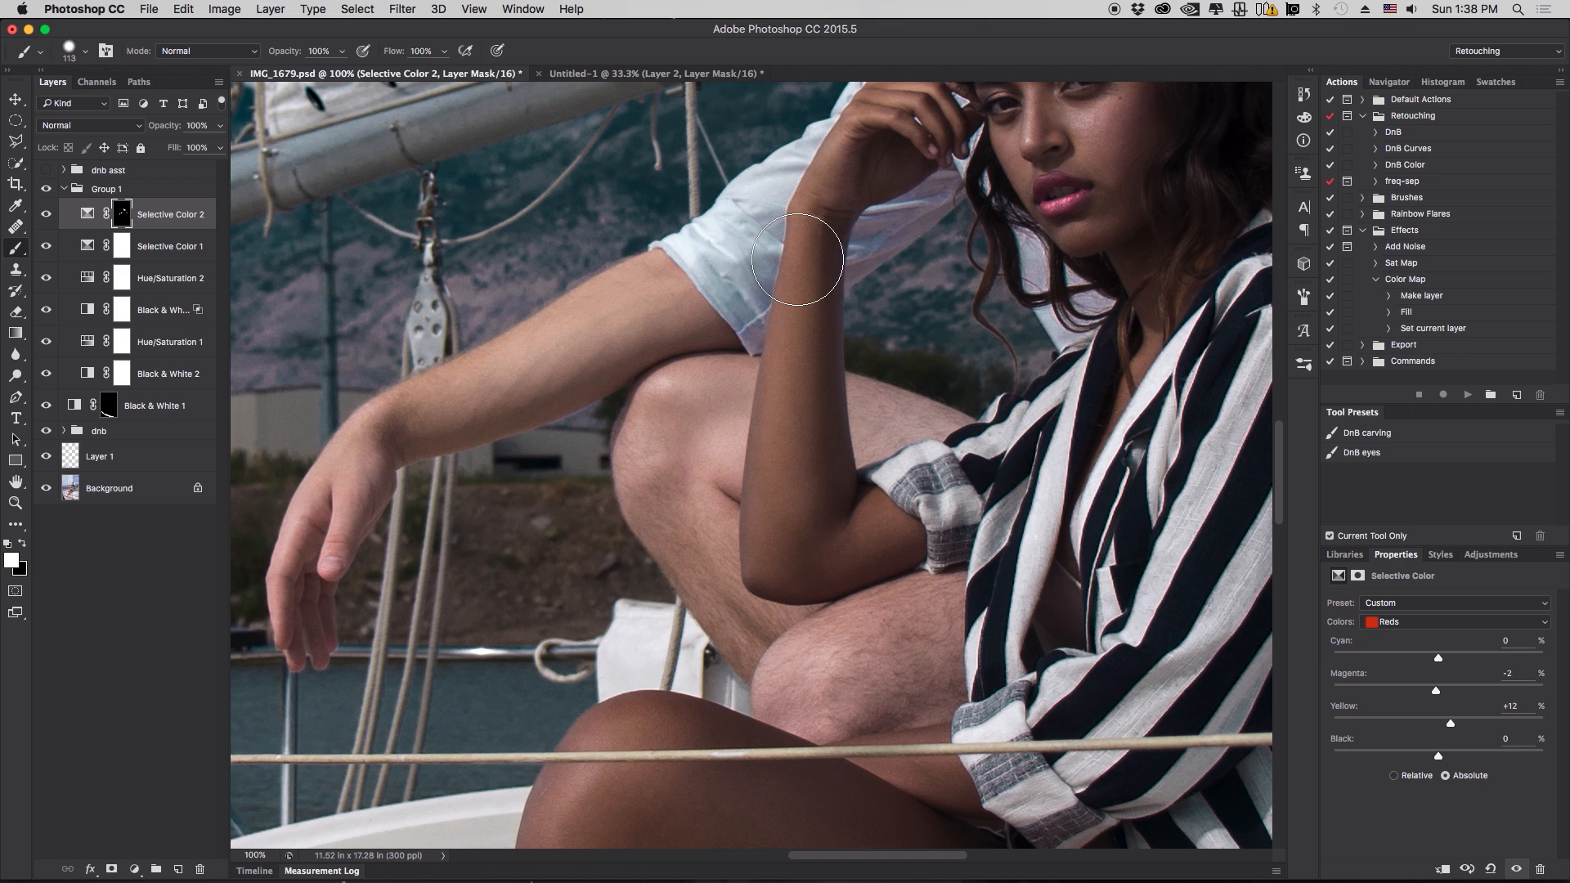
mouse_move(657, 396)
left_mouse_down()
mouse_move(649, 482)
mouse_move(666, 466)
left_mouse_up()
mouse_move(706, 342)
left_mouse_down()
mouse_move(684, 587)
mouse_move(737, 656)
mouse_move(851, 676)
mouse_move(786, 682)
mouse_move(800, 698)
mouse_move(822, 698)
mouse_move(810, 659)
mouse_move(870, 640)
mouse_move(917, 636)
mouse_move(898, 693)
mouse_move(931, 686)
mouse_move(893, 409)
mouse_move(884, 429)
mouse_move(887, 413)
mouse_move(890, 429)
mouse_move(949, 417)
left_mouse_up()
left_click_drag(1187, 547, 525, 474)
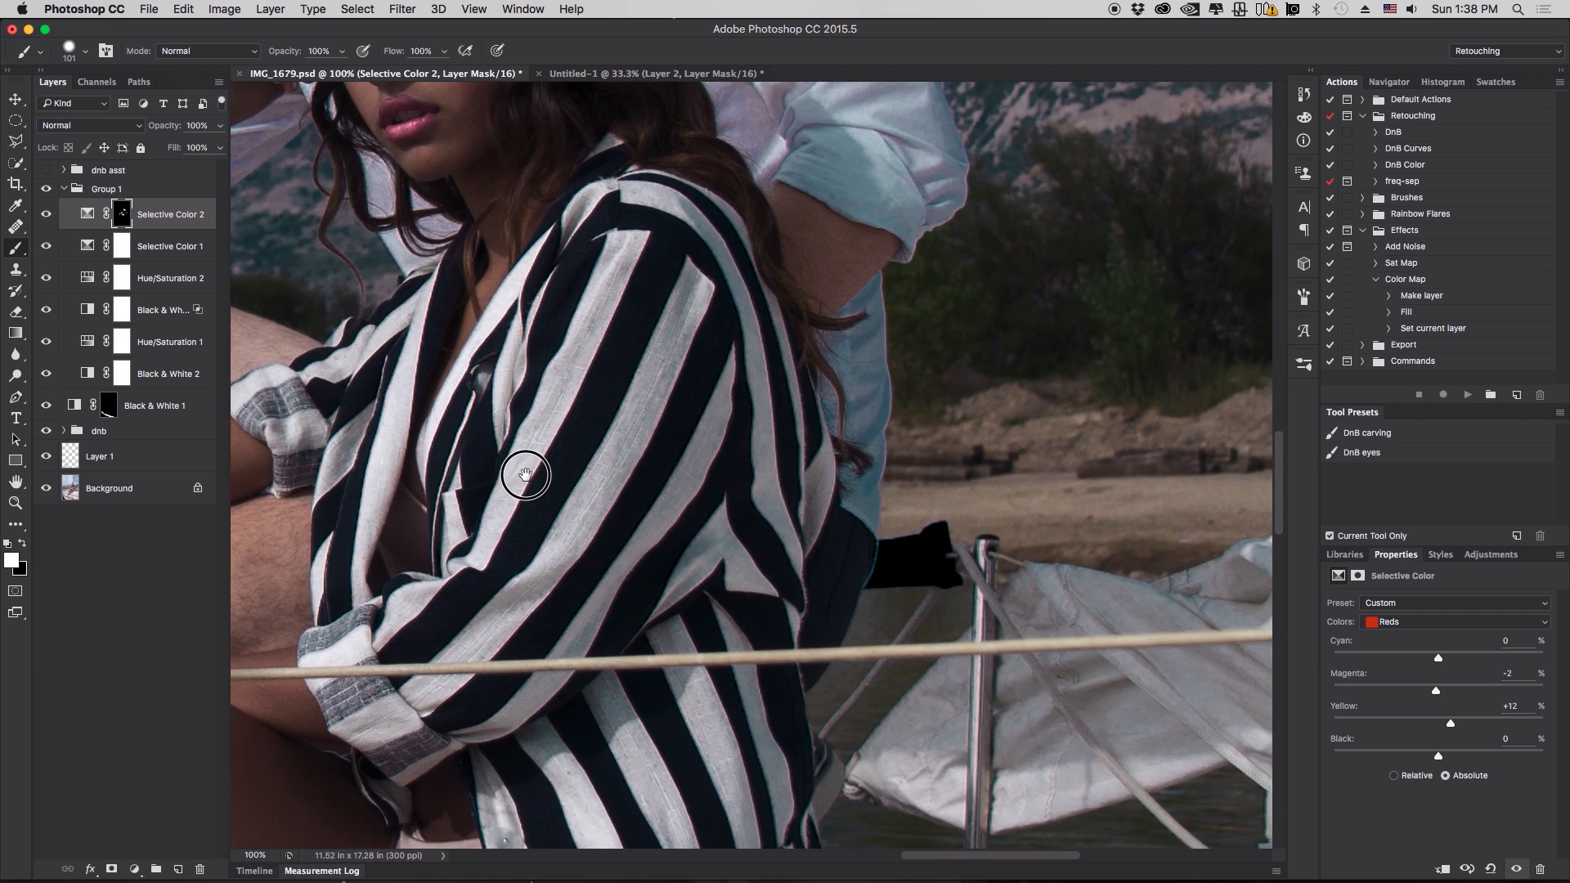
scroll(993, 228, "down", 10)
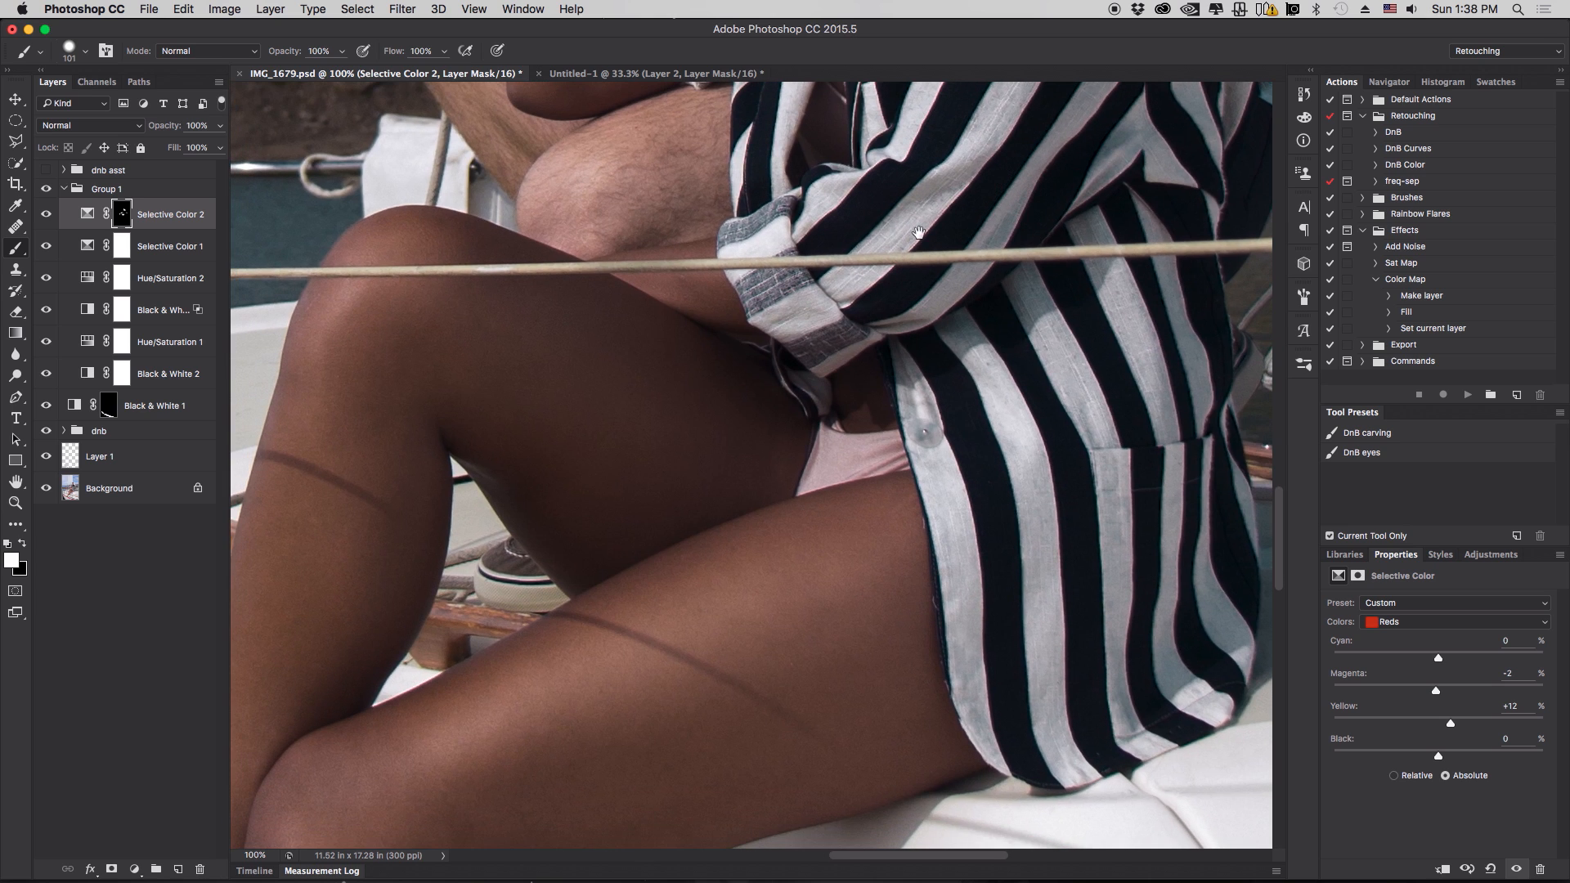
scroll(920, 232, "up", 15)
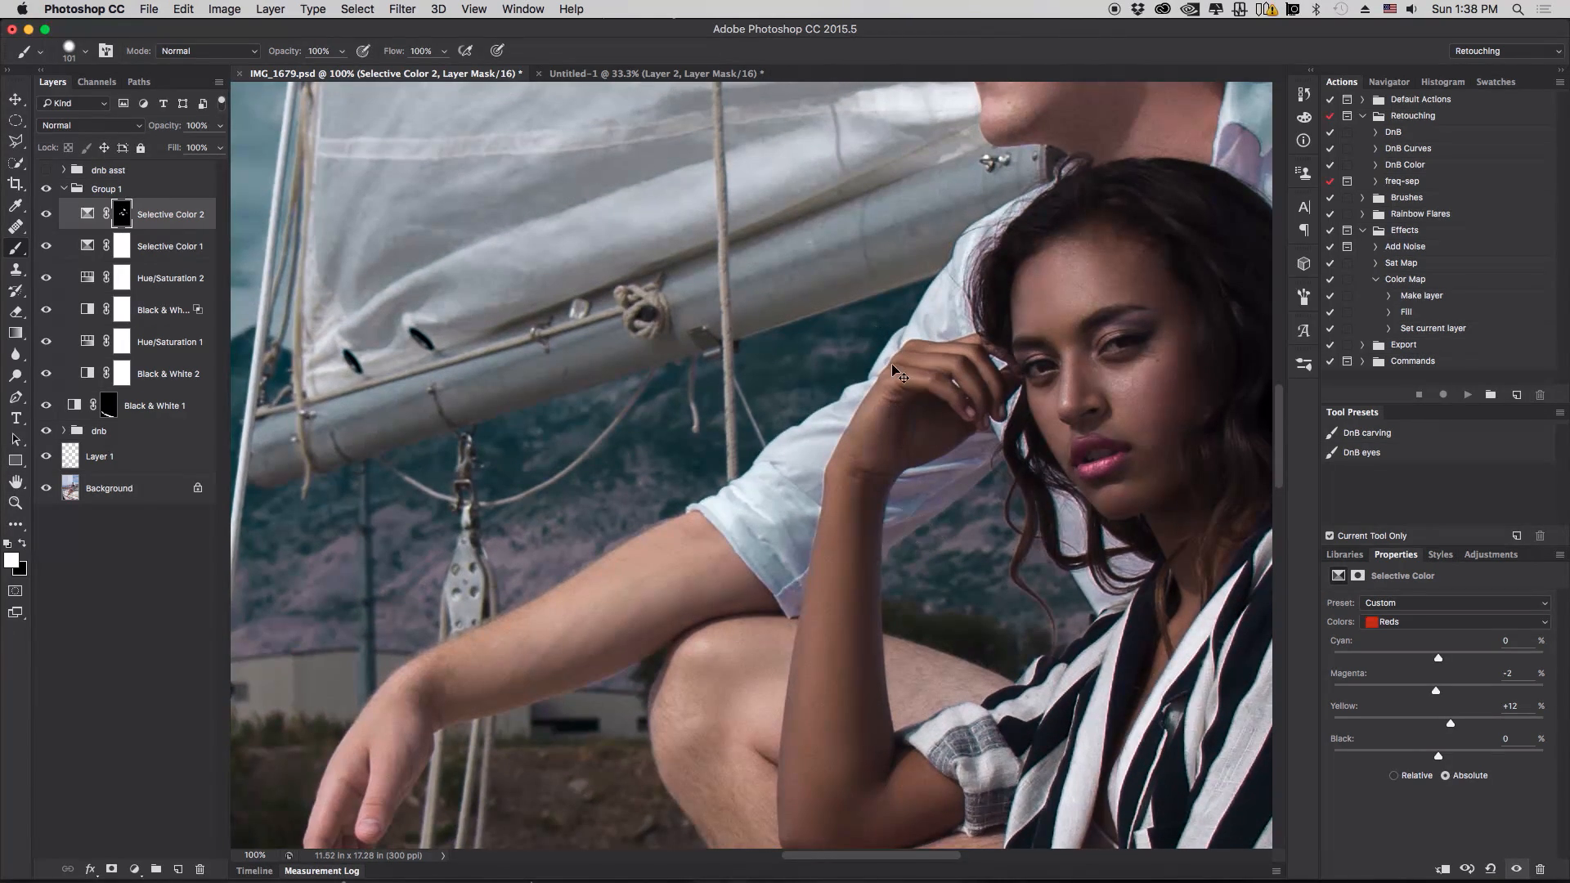
key("ctrl+minus")
key("ctrl+minus")
key("ctrl+minus")
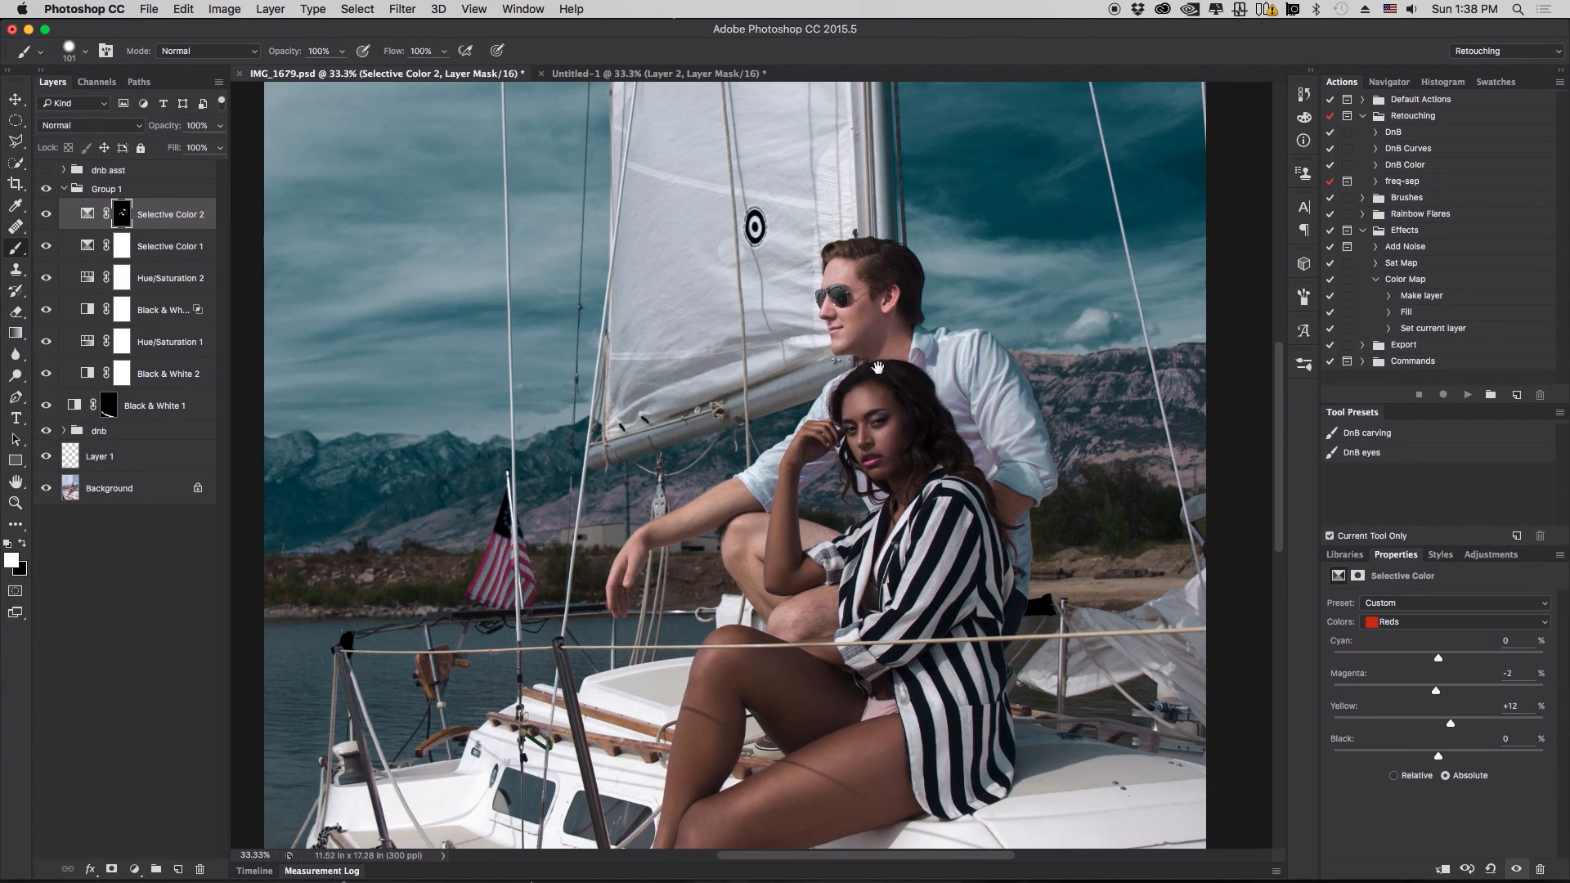
left_click_drag(877, 367, 829, 373)
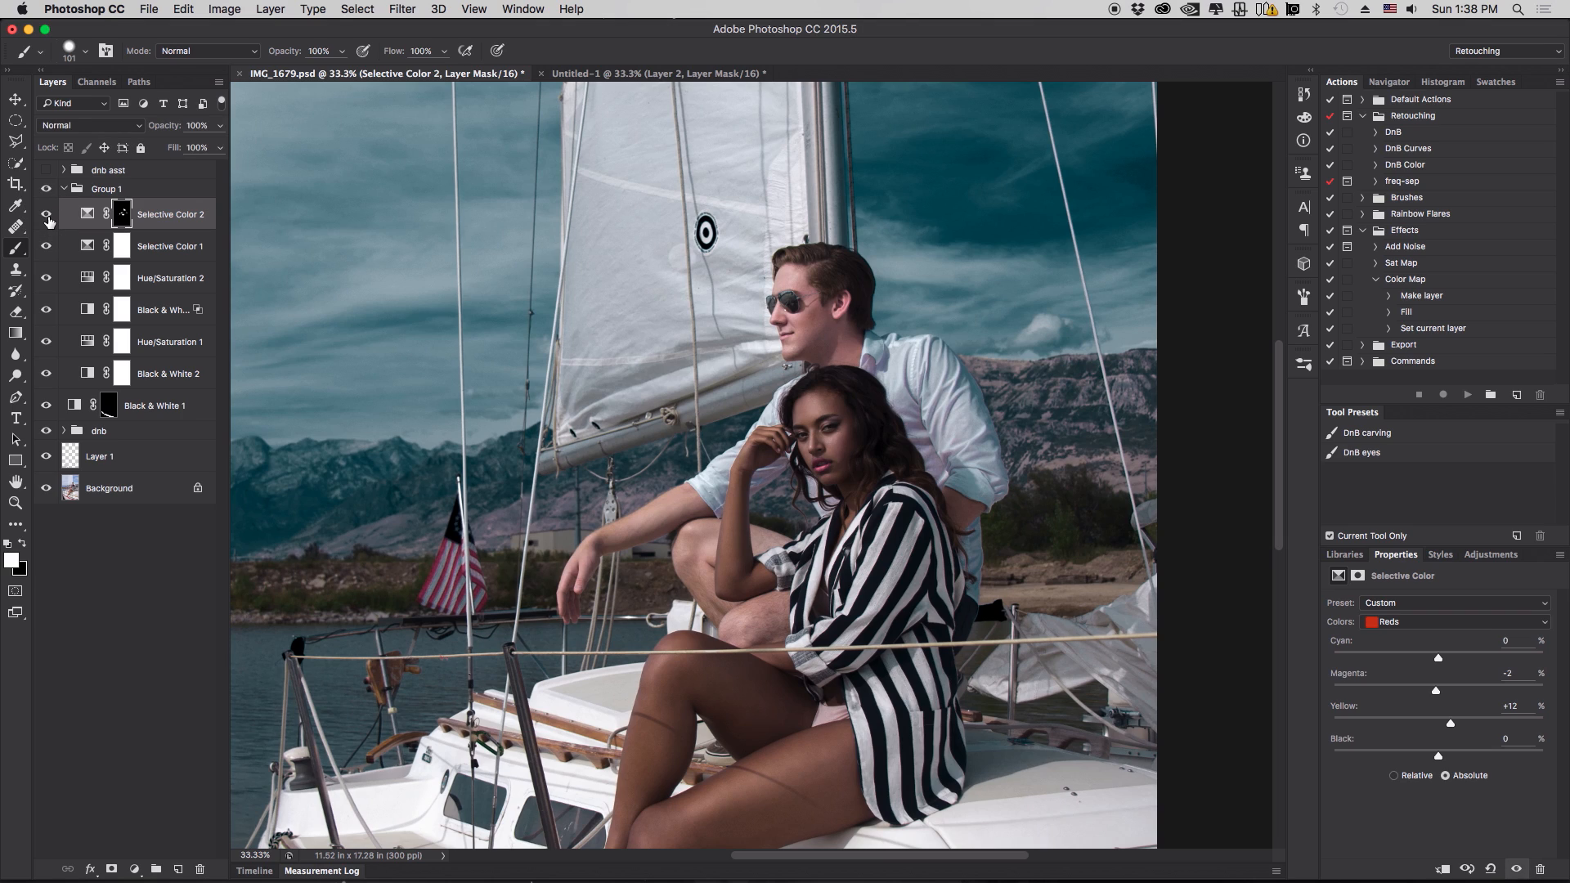
- Toggle Selective Color 2's visibility to compare the skin correction
left_click(46, 216)
left_click(46, 216)
left_click(47, 217)
left_click(48, 217)
left_click(47, 216)
left_click(46, 216)
- Add a Hue/Saturation adjustment layer and use the targeted adjustment on the man's face to set Reds saturation to +16
left_click(134, 869)
left_click(206, 691)
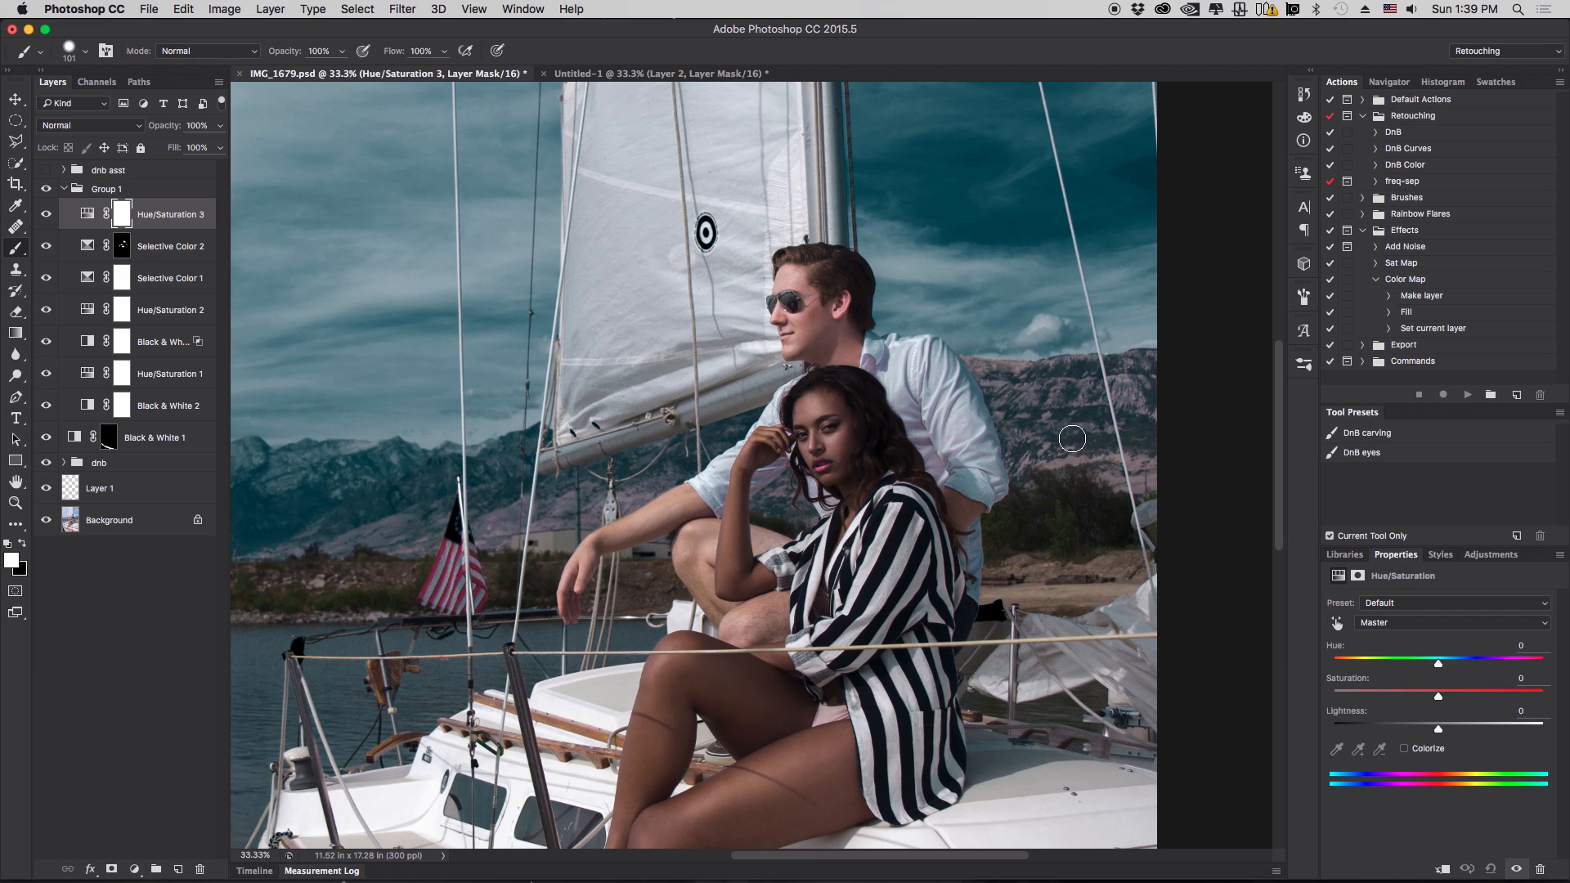
left_click(1337, 624)
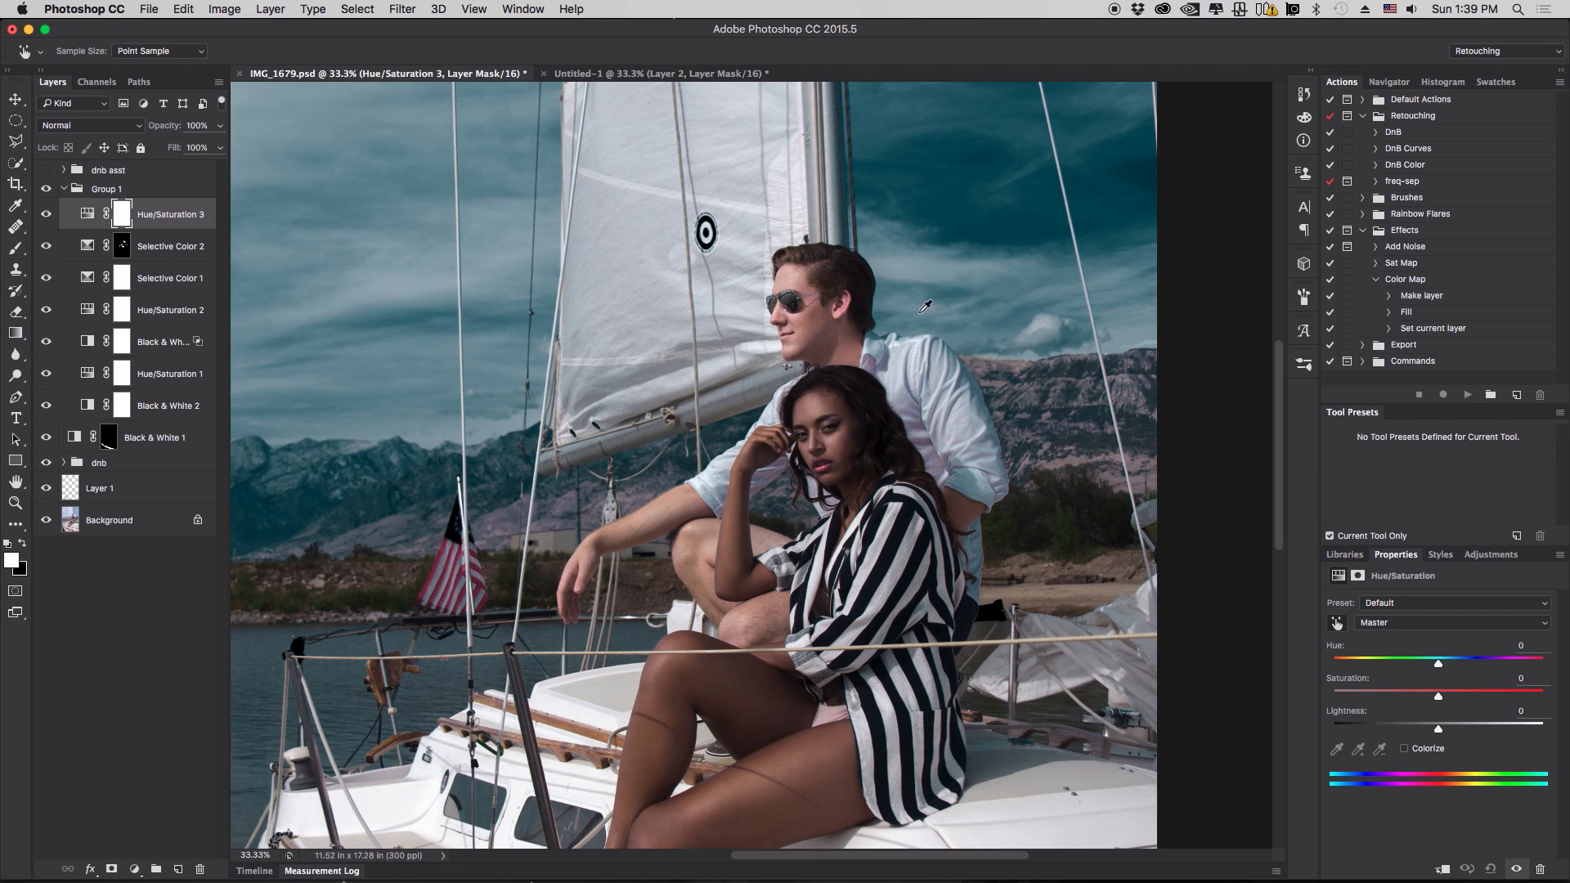
left_click(825, 311)
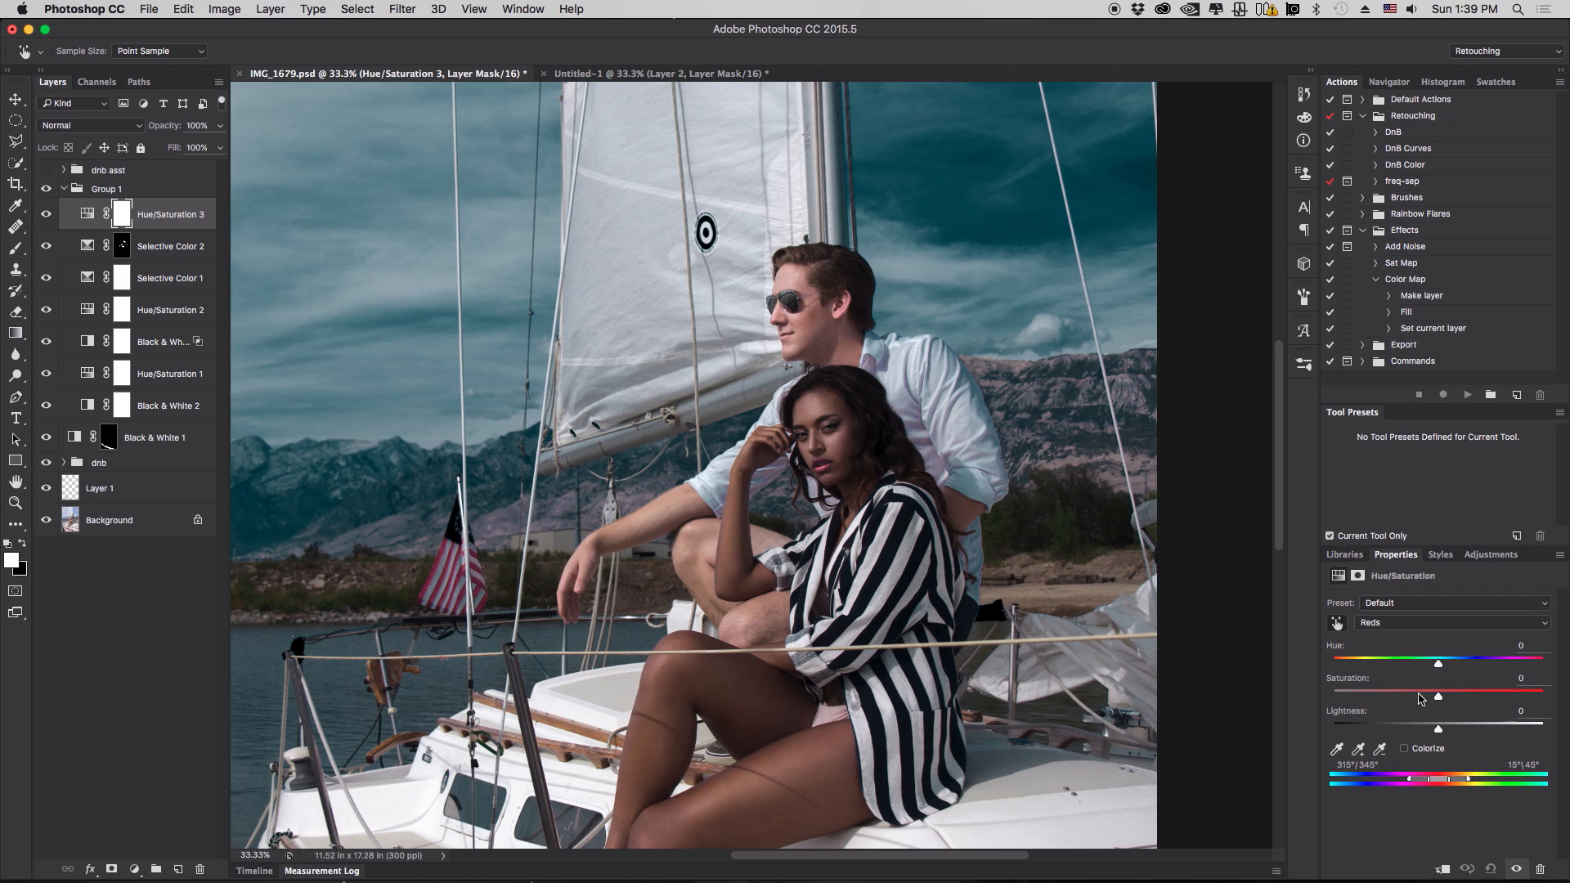
left_click_drag(1438, 697, 1457, 697)
- Toggle Hue/Saturation 3's visibility at full view to compare the grade
key("super+minus")
key("super+minus")
key("super+minus")
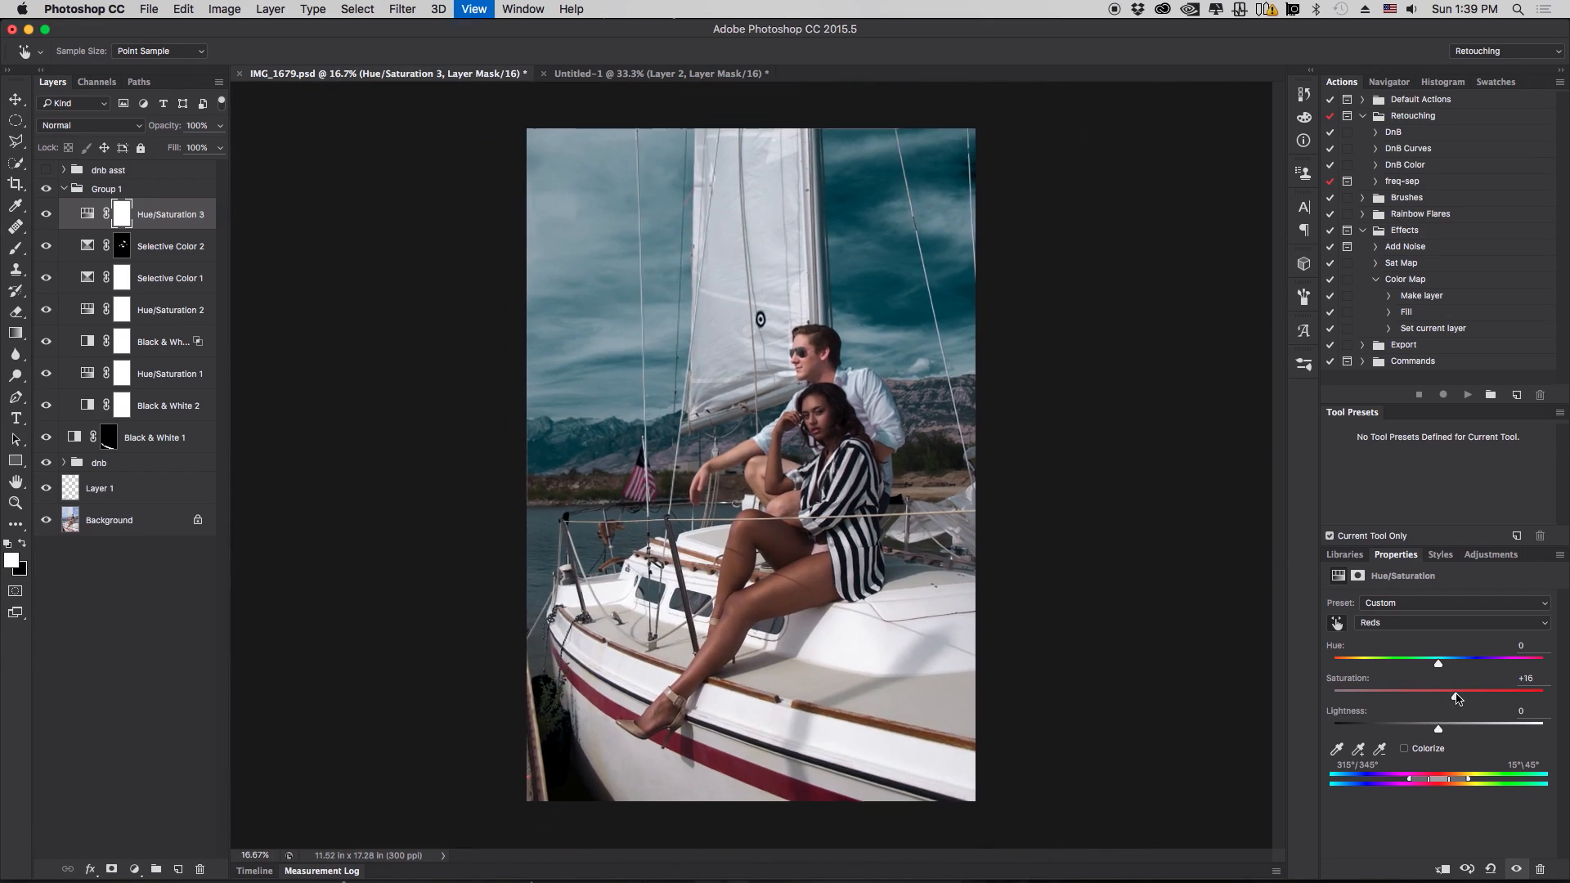
key("super+plus")
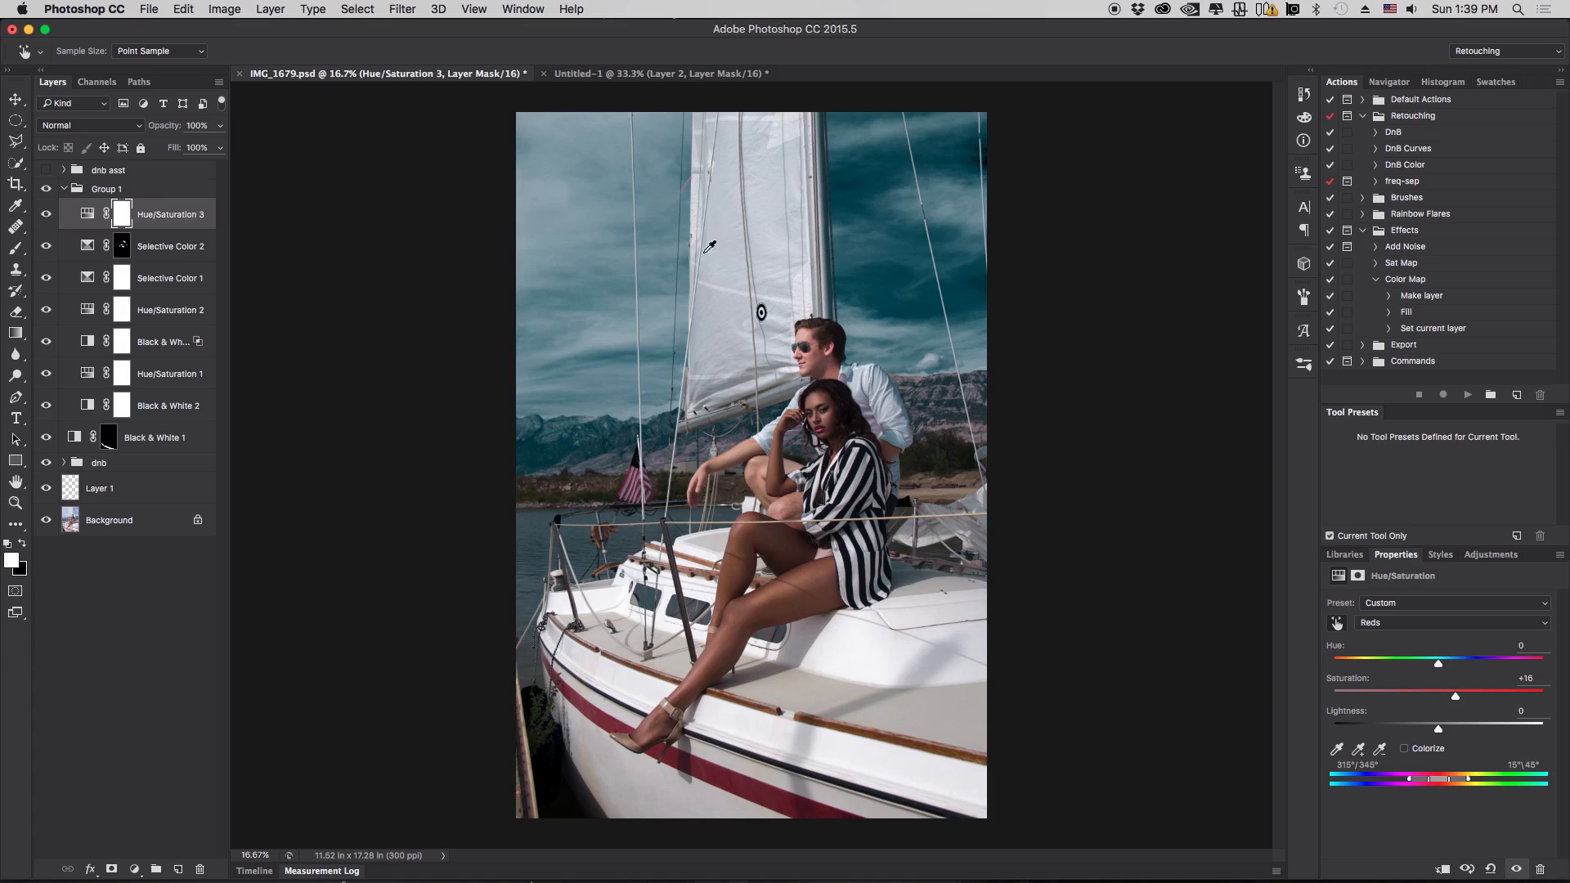
left_click(46, 216)
left_click(46, 216)
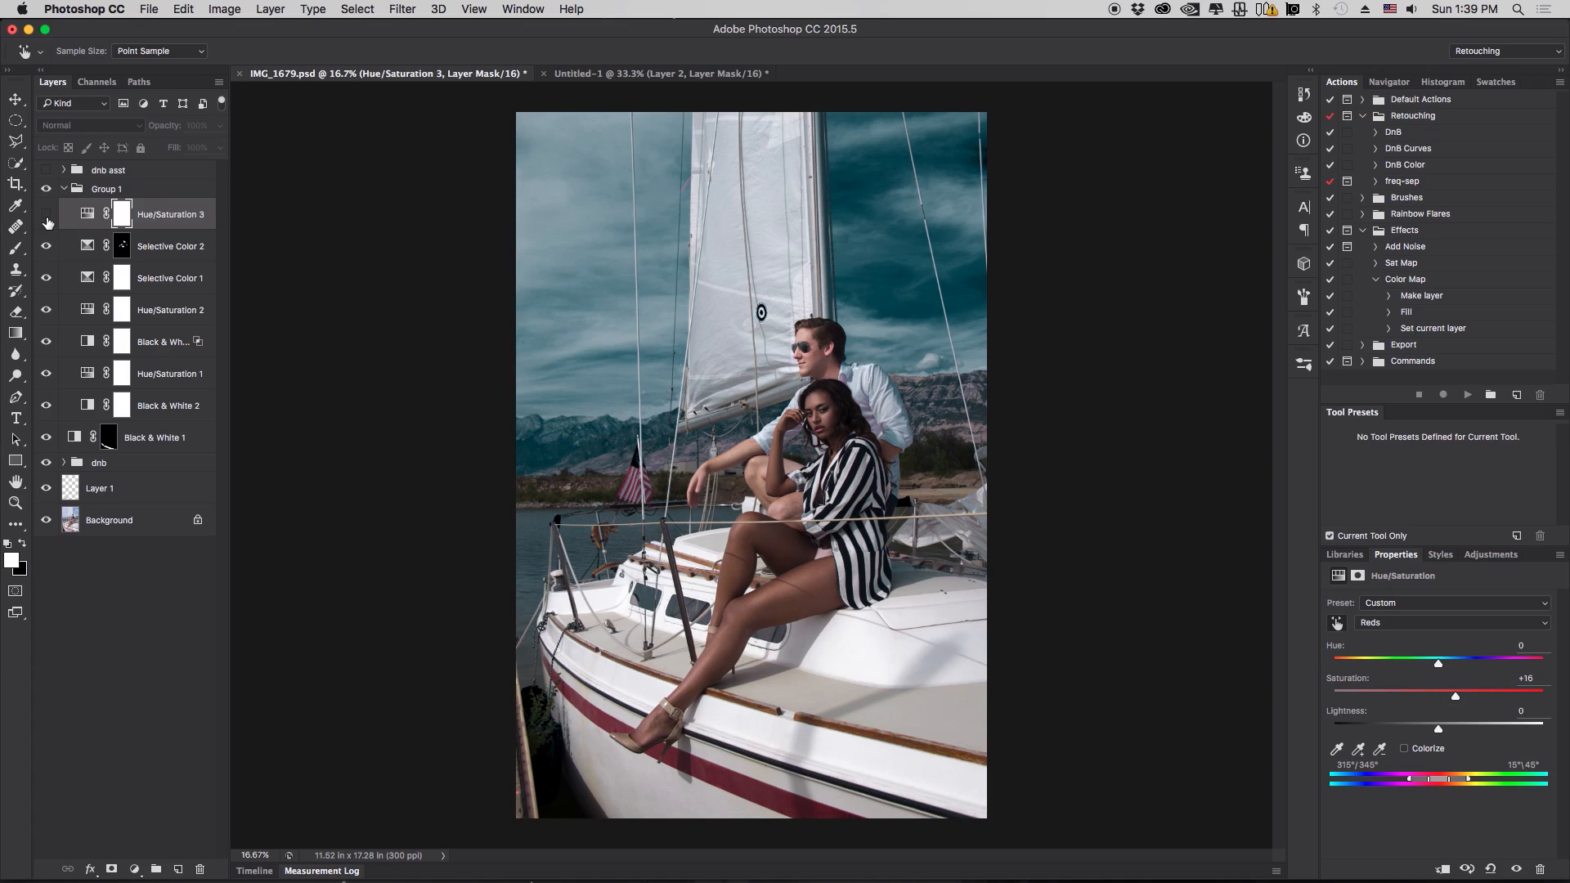
left_click(46, 217)
left_click(46, 217)
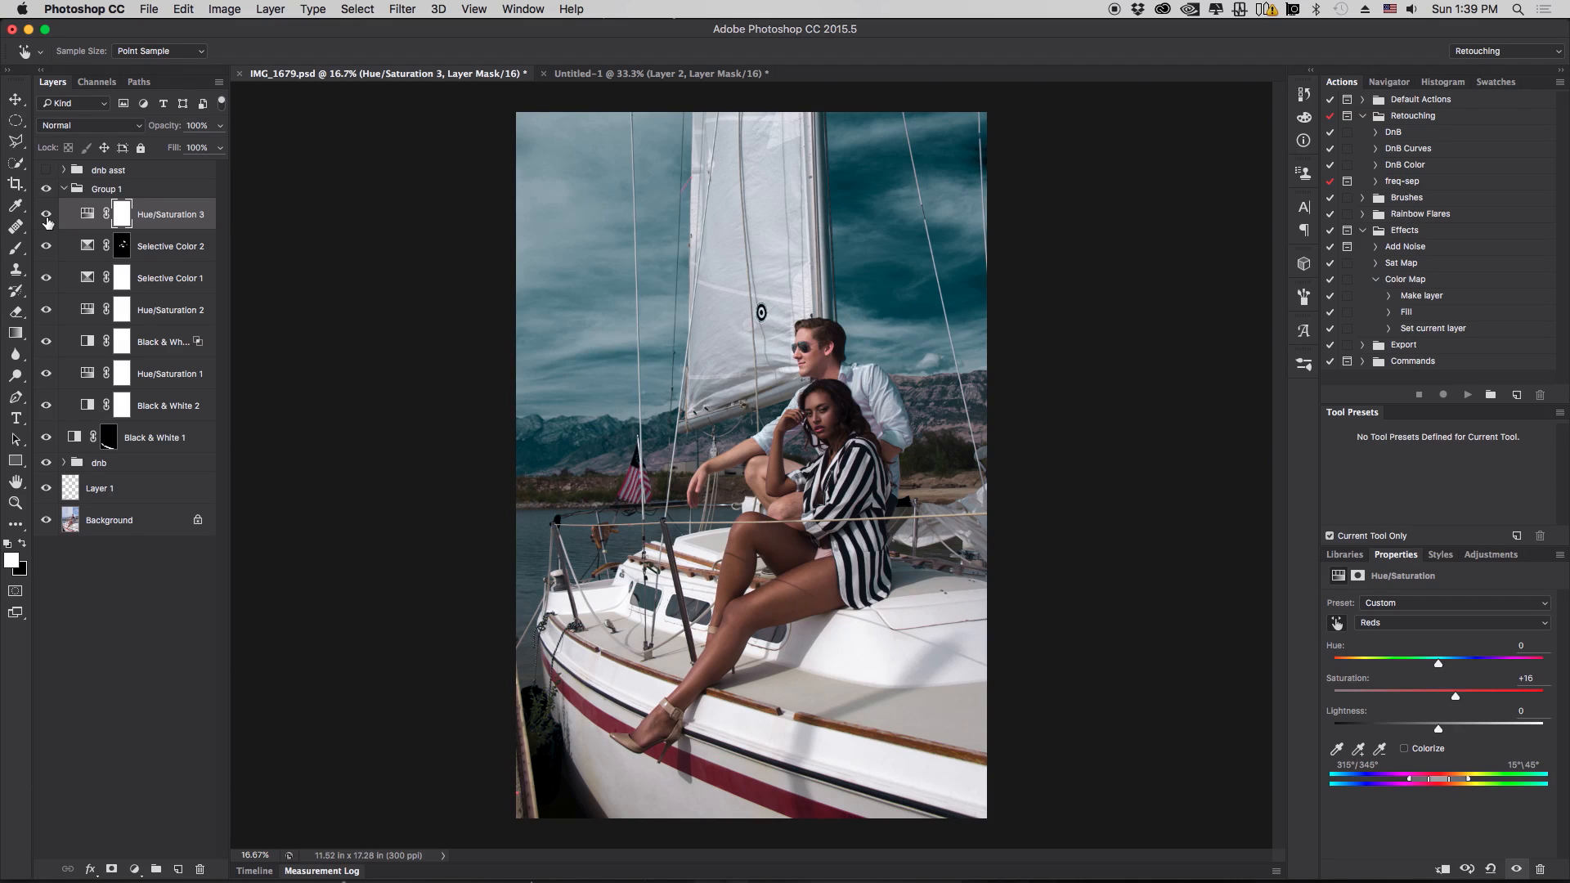
left_click(47, 217)
left_click(48, 217)
left_click(47, 216)
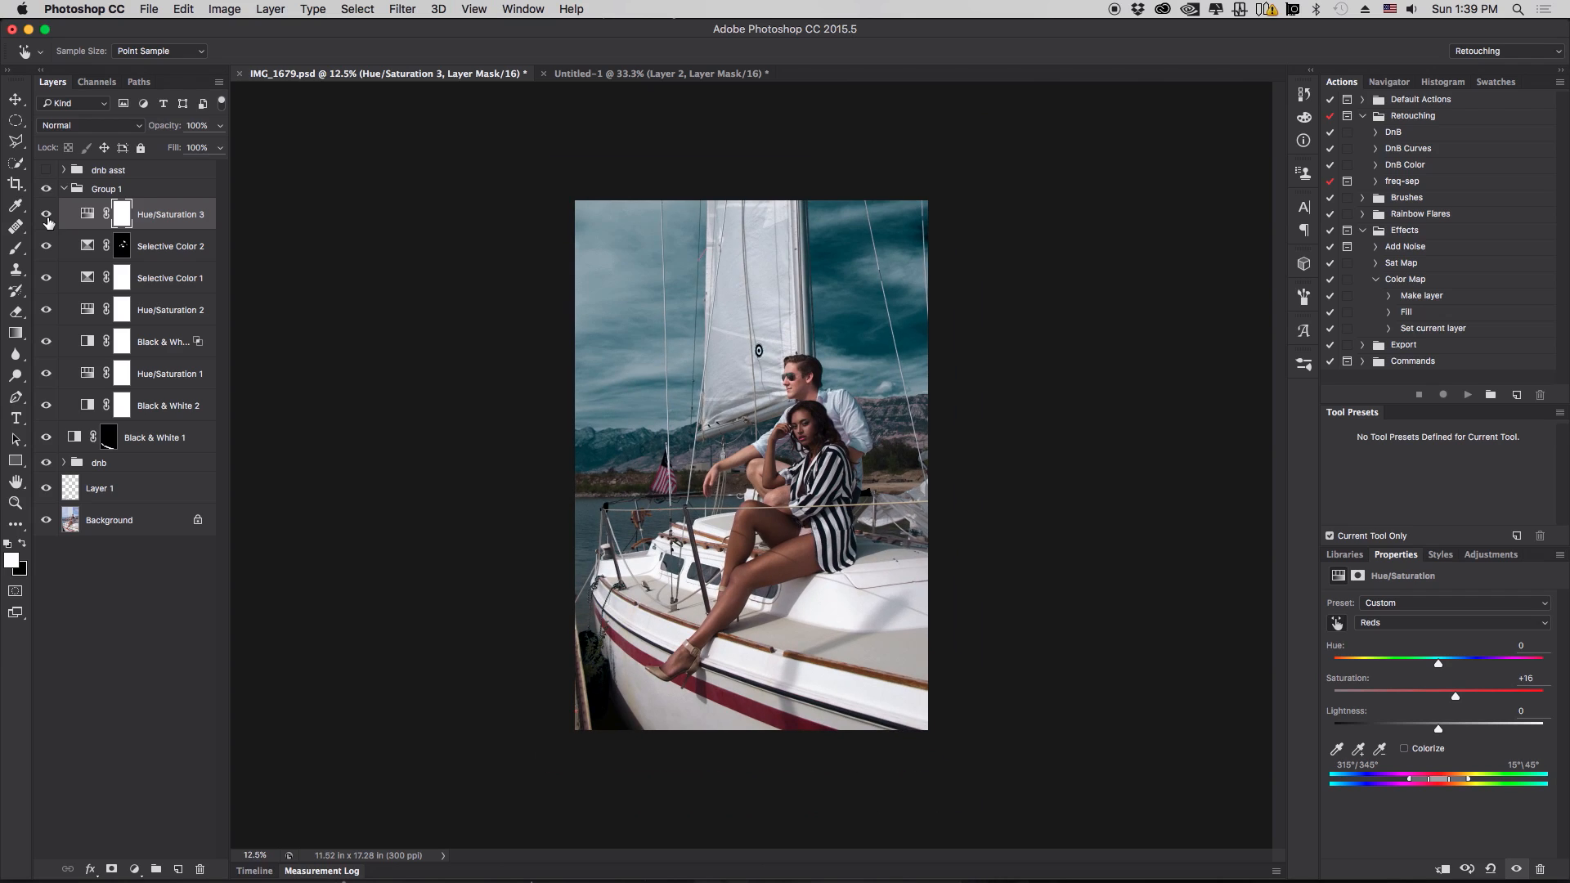
left_click(47, 216)
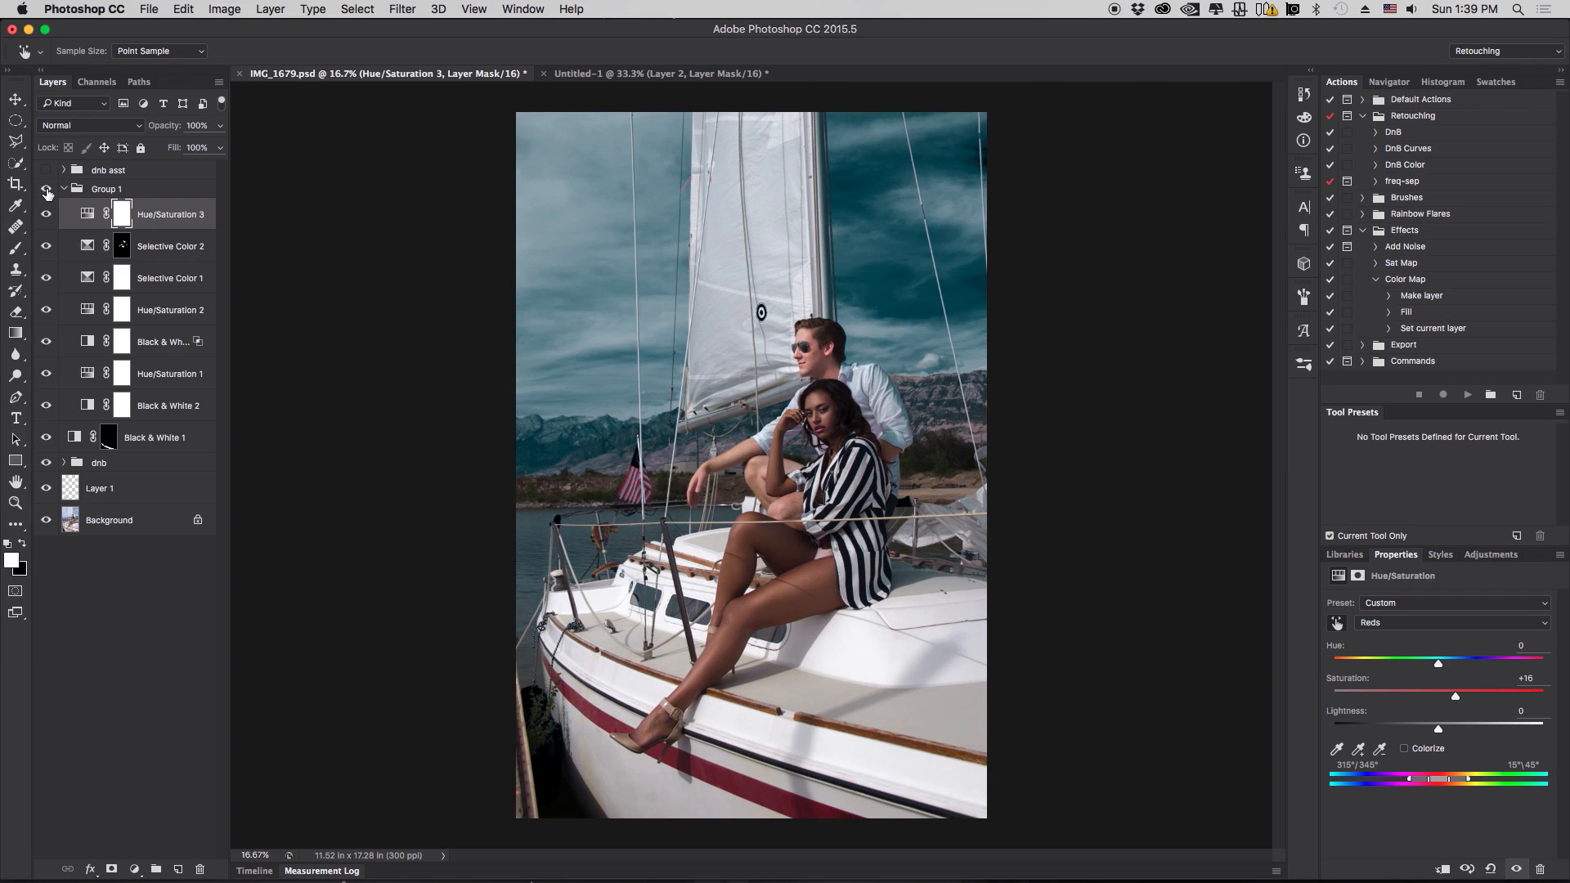
- Toggle Group 1's visibility while zoomed in on the couple to compare before and after
left_click(47, 191)
left_click(46, 191)
left_click(47, 192)
left_click(47, 191)
key("super+equal")
key("super+equal")
key("super+equal")
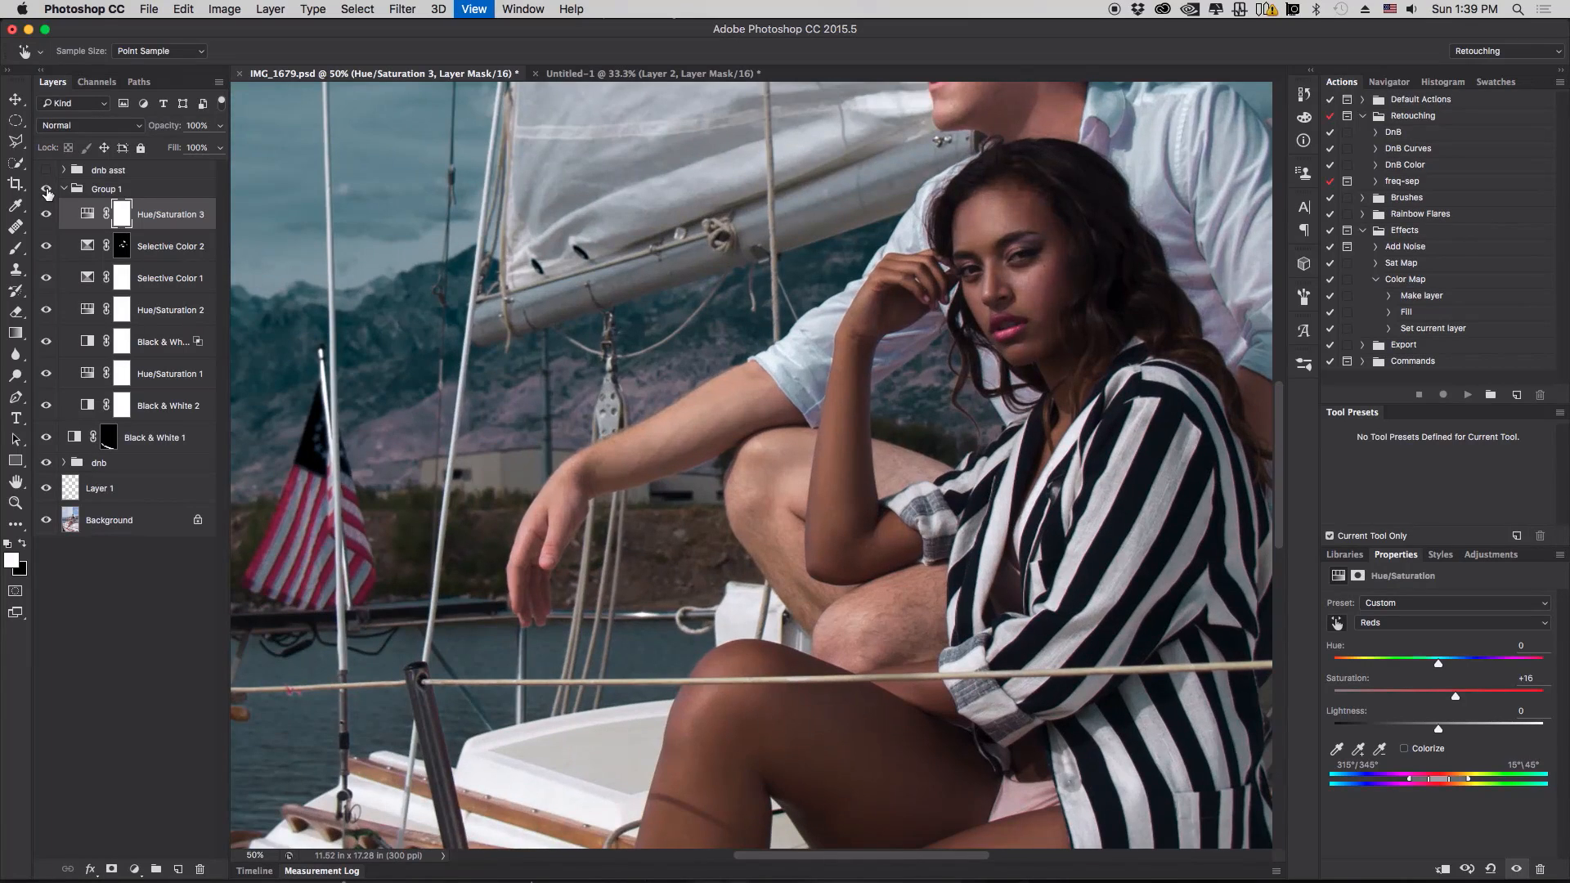
left_click_drag(923, 336, 565, 524)
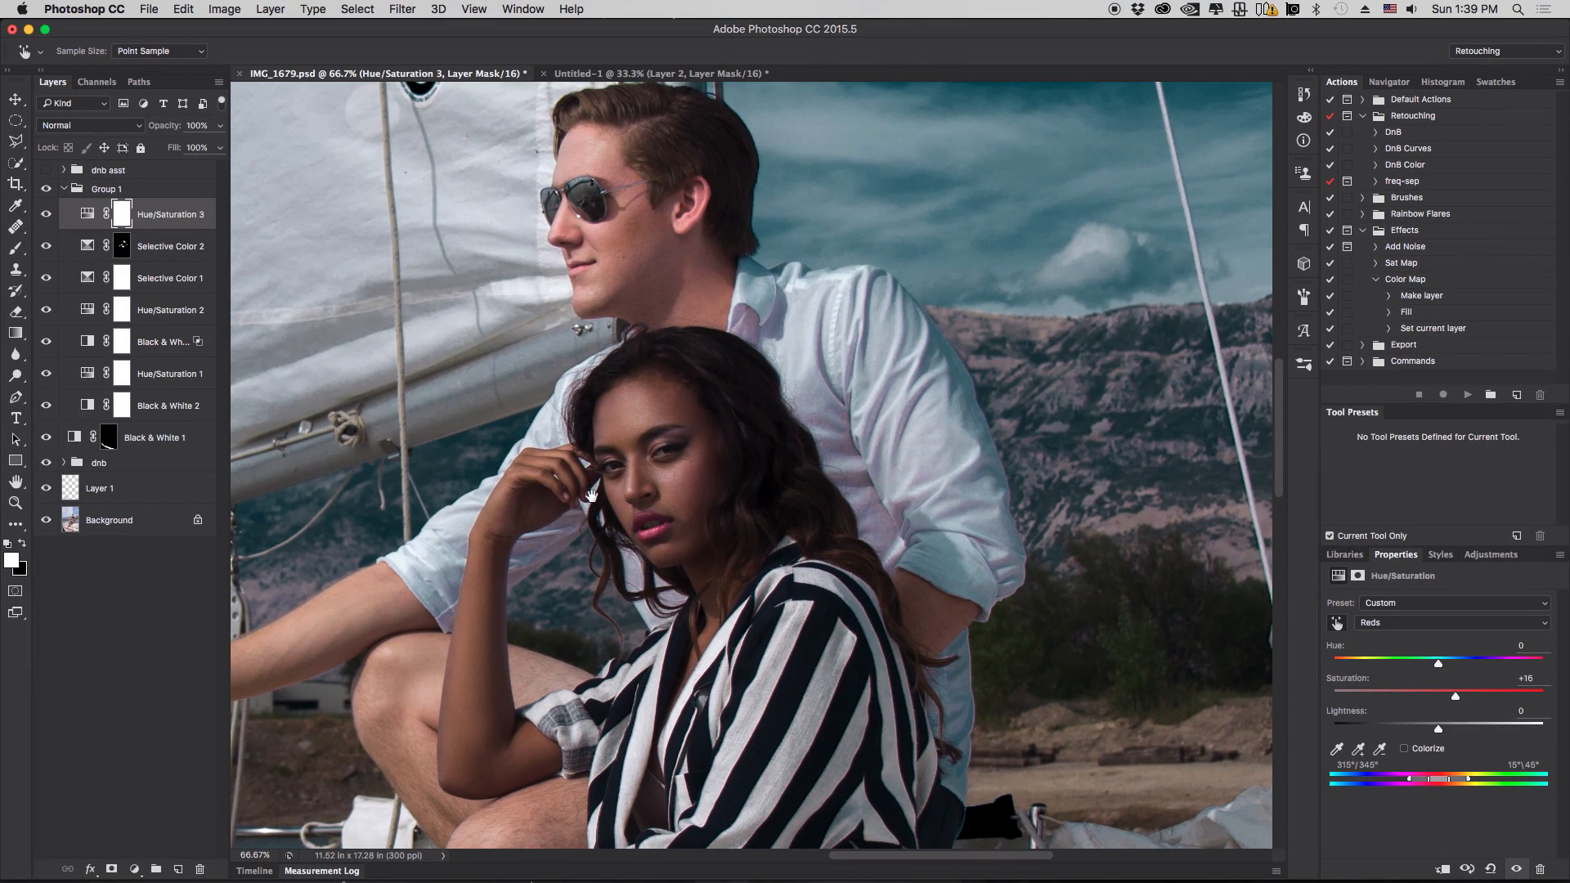
left_click_drag(665, 456, 664, 469)
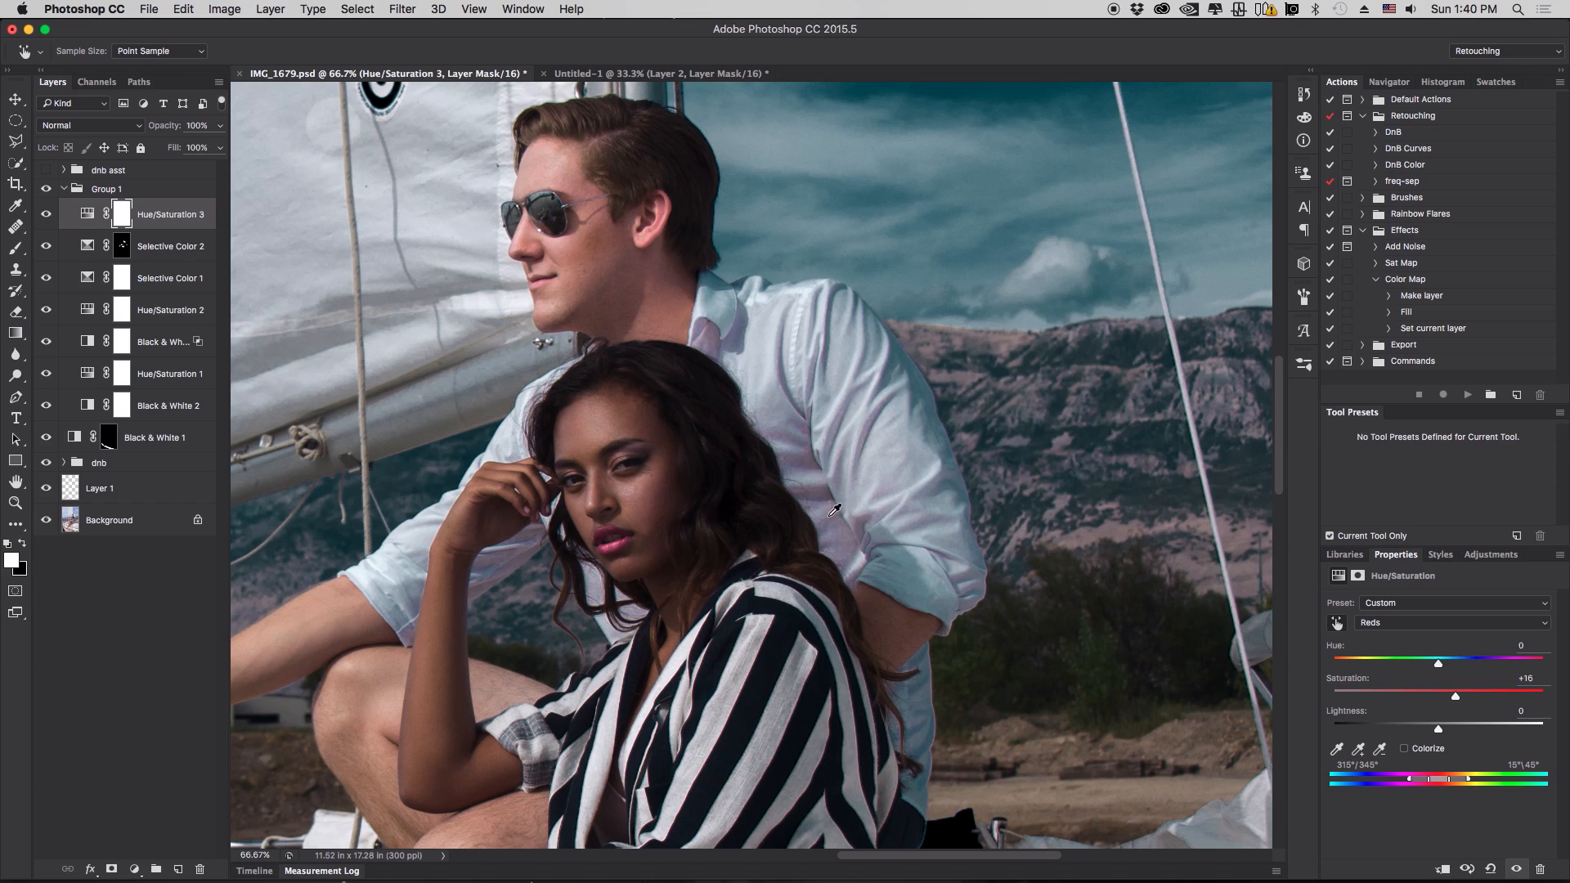
left_click(47, 190)
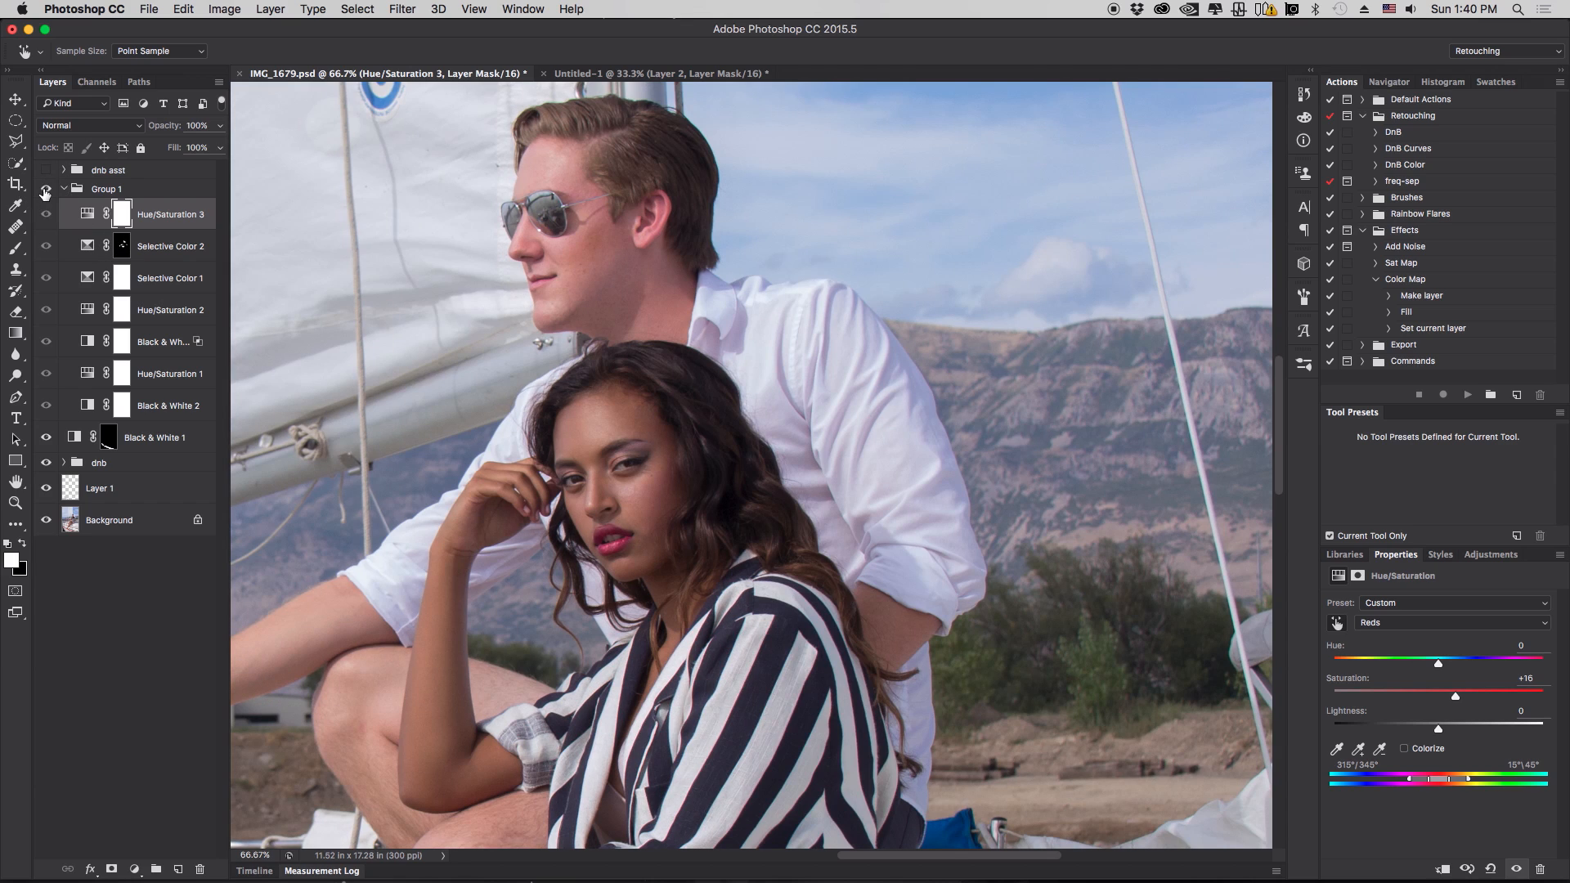
left_click(45, 190)
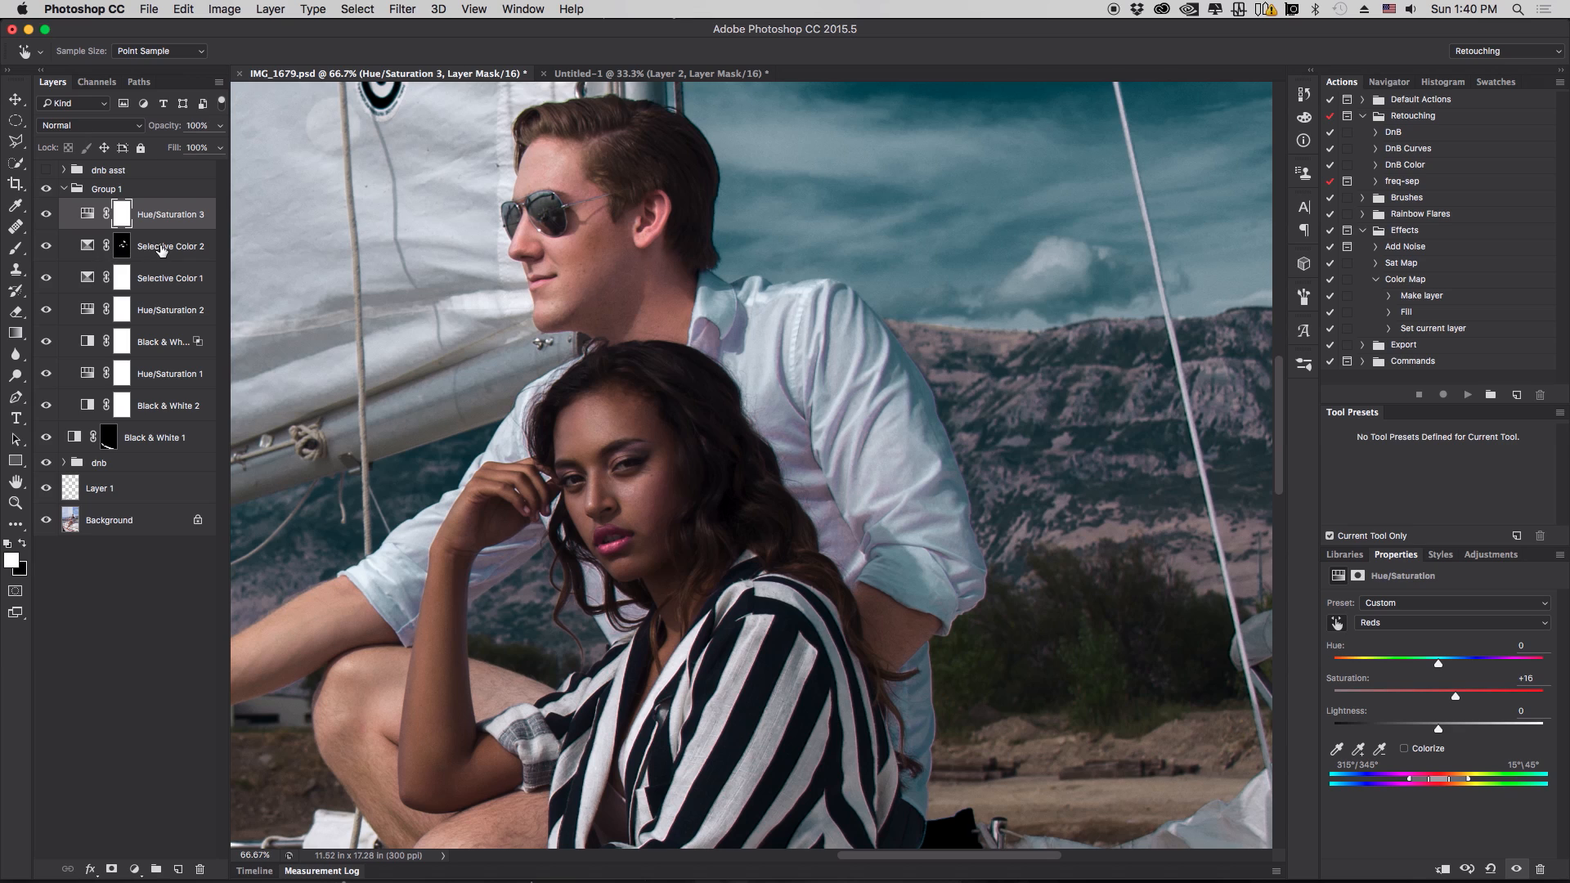
- Add a Hue/Saturation layer above Selective Color 2 and use the targeted adjustment on the man's shirt to set Blues saturation to +16
left_click(161, 248)
left_click(135, 869)
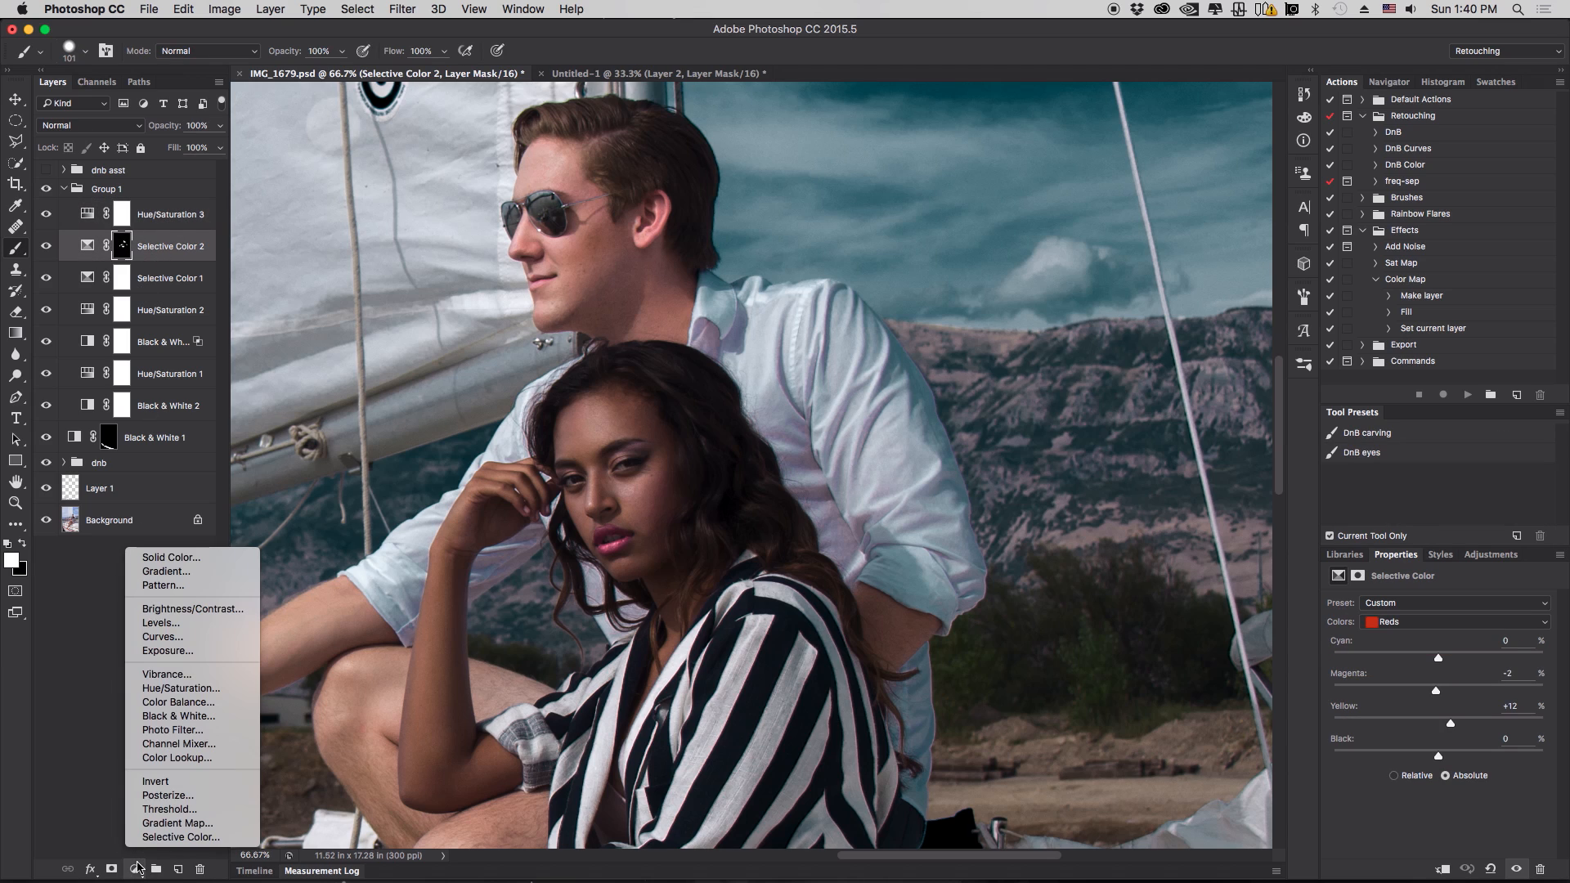
left_click(196, 690)
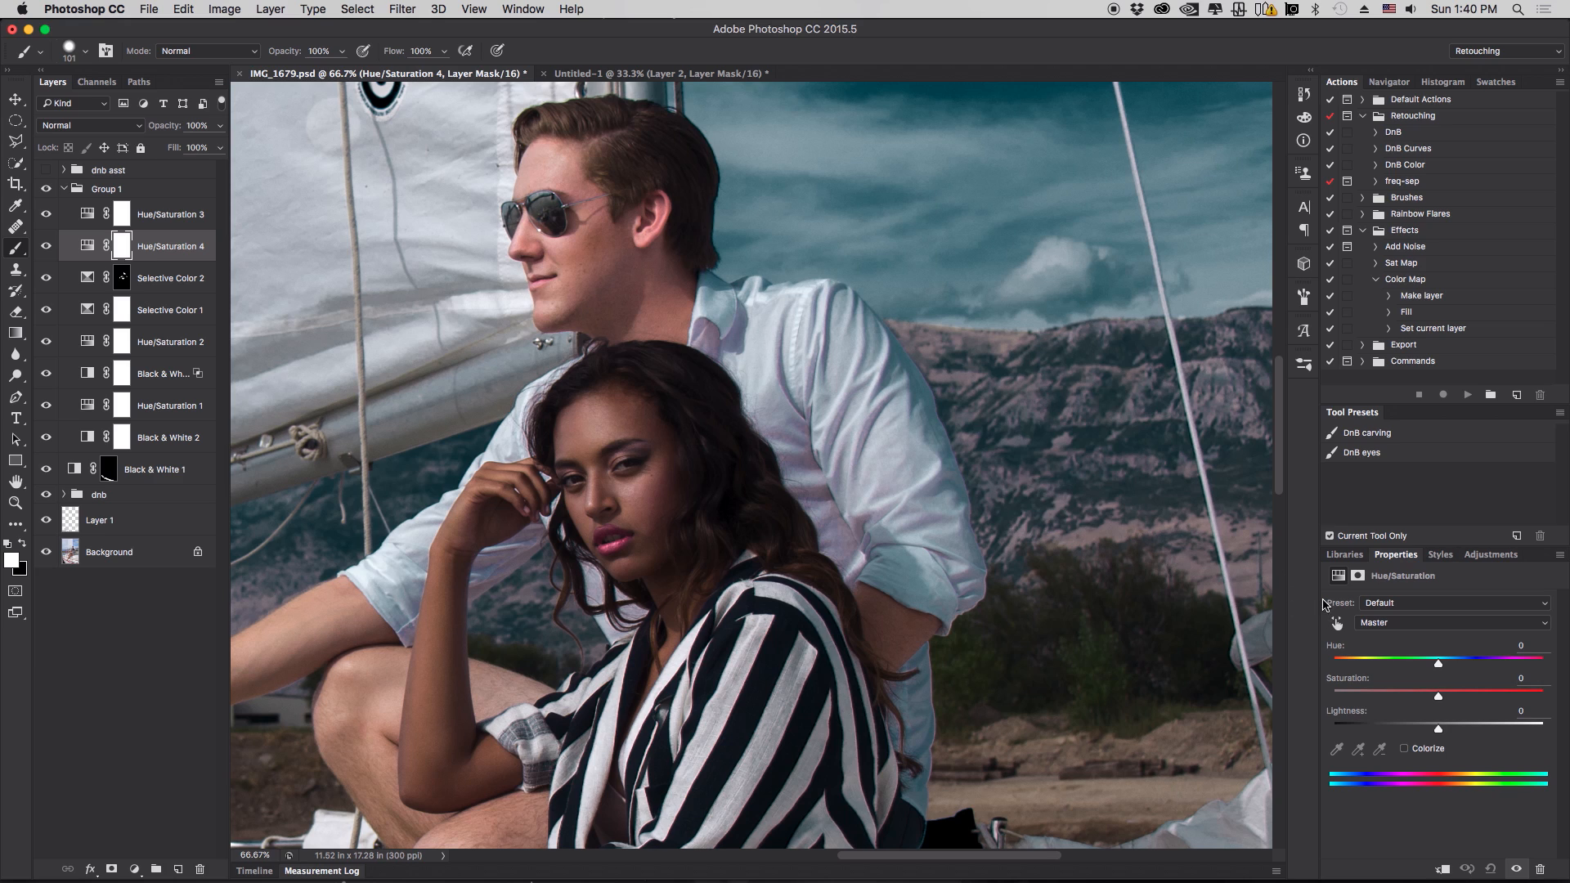
left_click(1337, 623)
left_click_drag(869, 517, 809, 530)
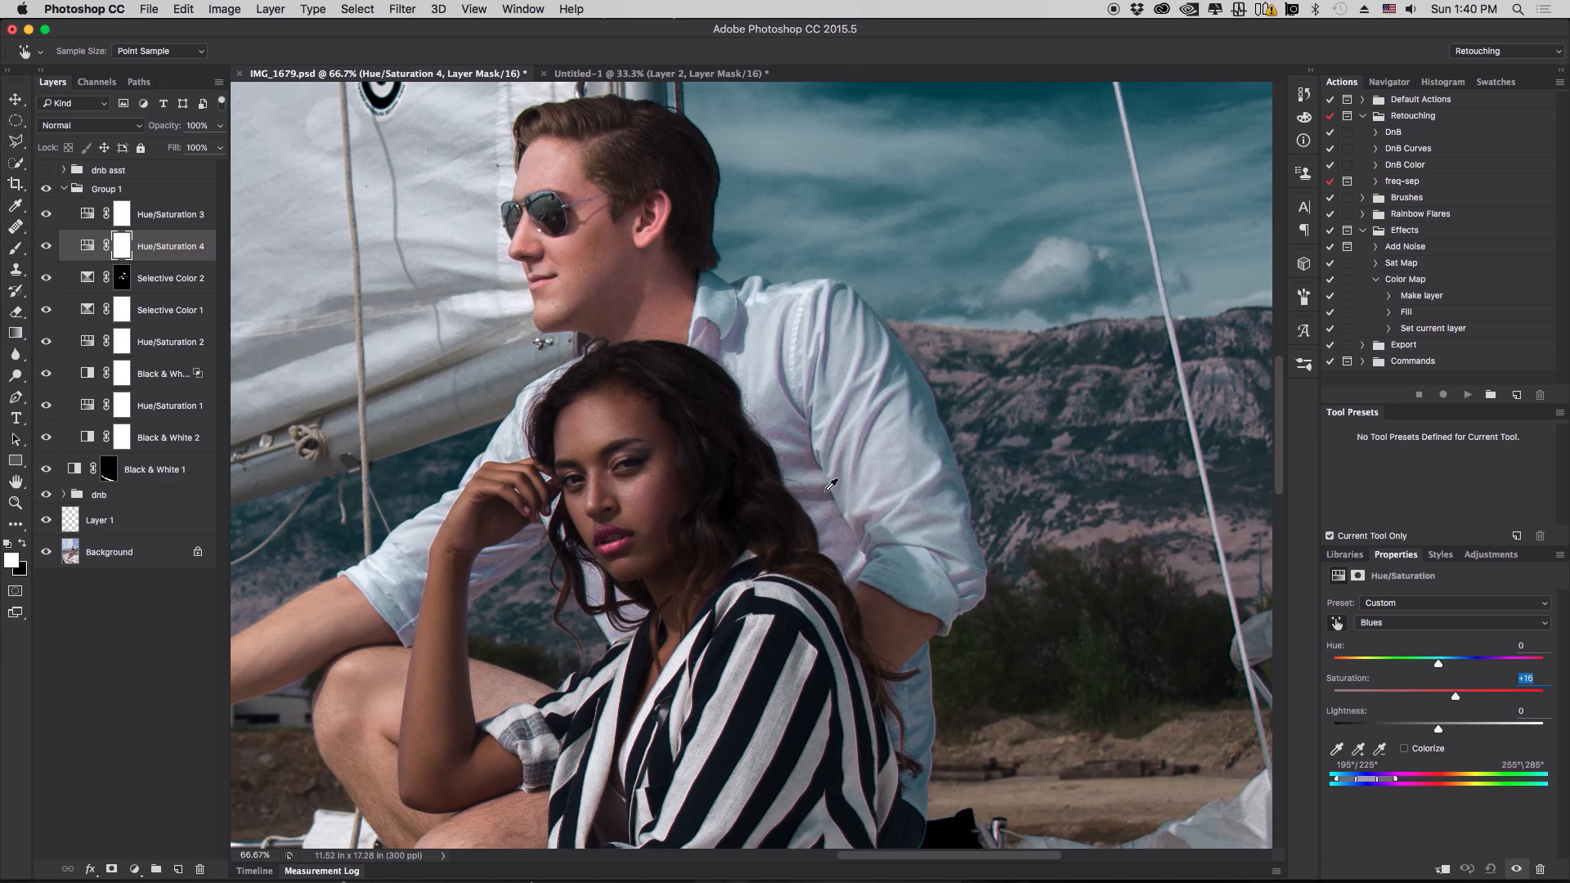
- Use the targeted adjustment on the man's shirt to pick the Magentas range and set its saturation to -100
left_click_drag(718, 336, 638, 341)
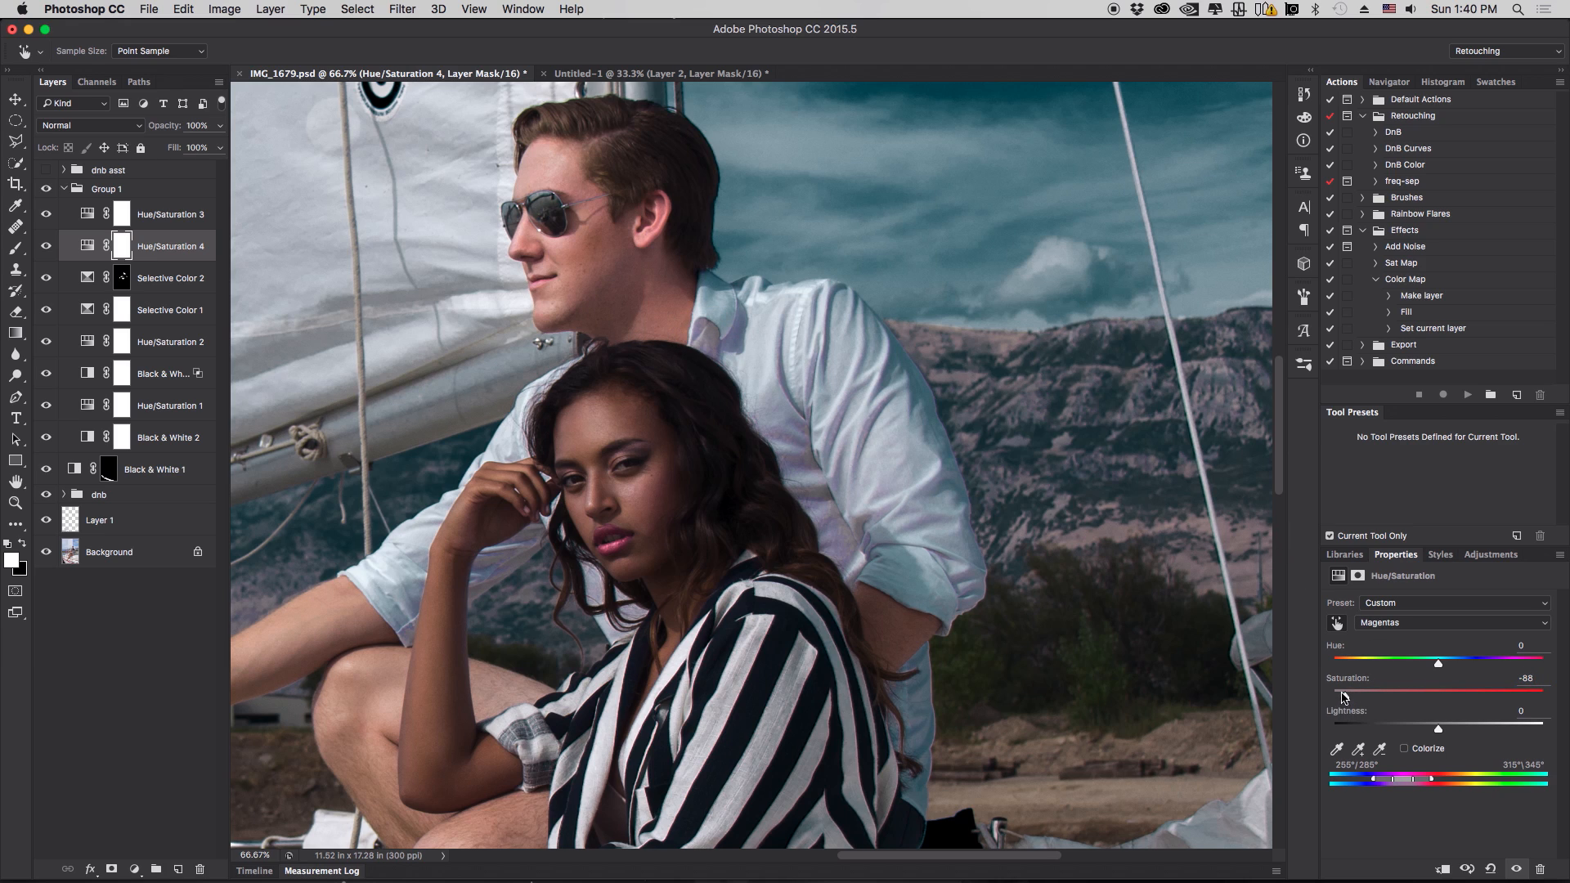
left_click_drag(1344, 697, 1567, 694)
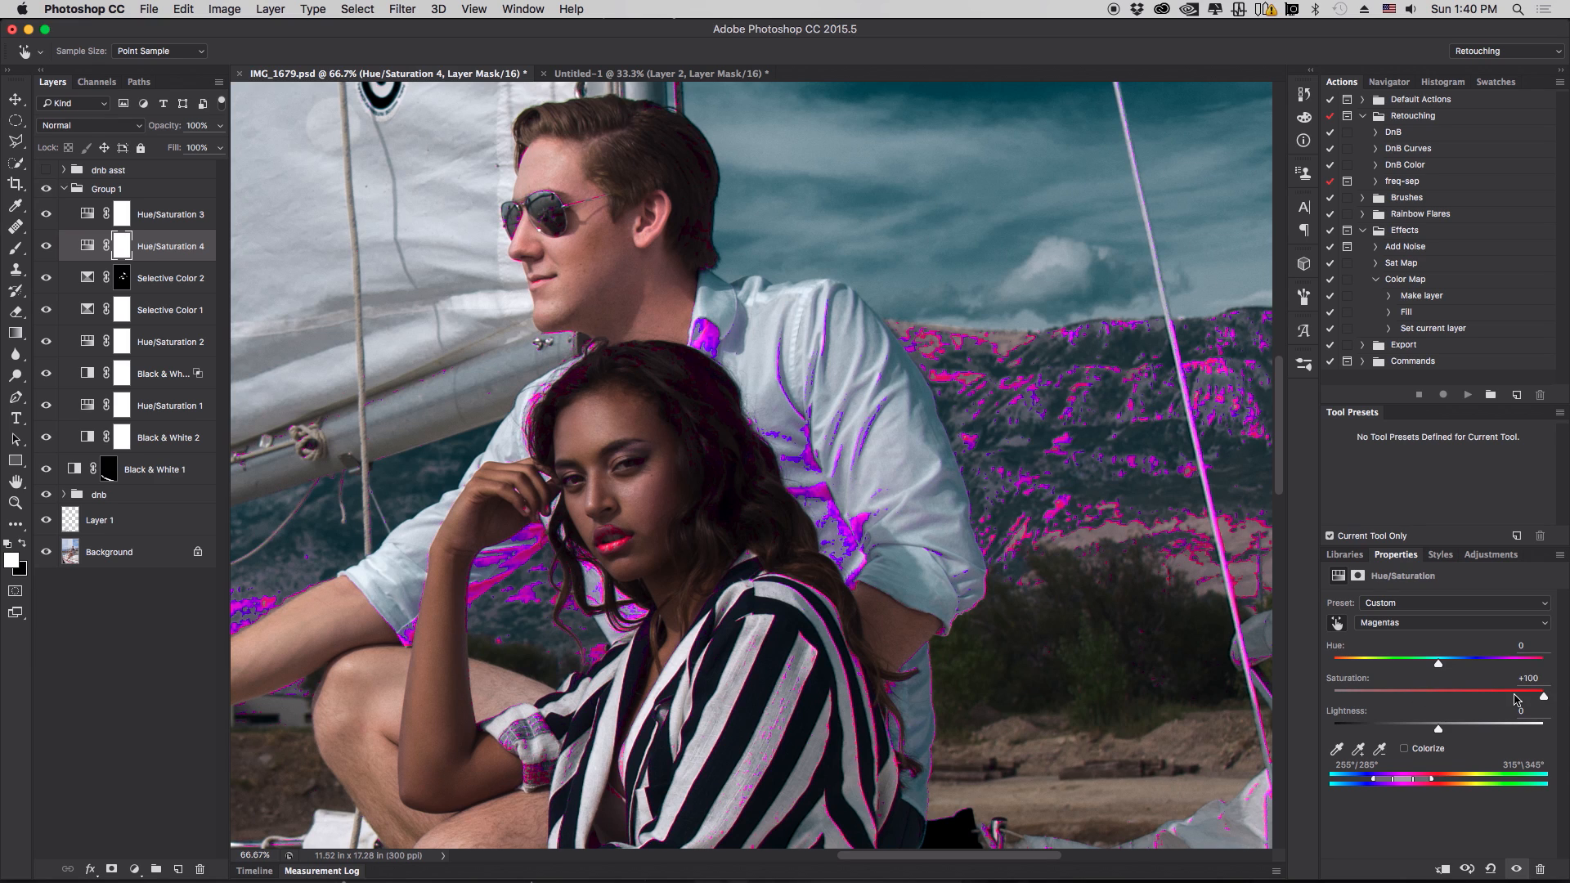
left_click_drag(1515, 700, 1328, 702)
- Try lowering Master saturation to -81, comparing the layer on and off, then reset Master saturation to 0
left_click(1424, 625)
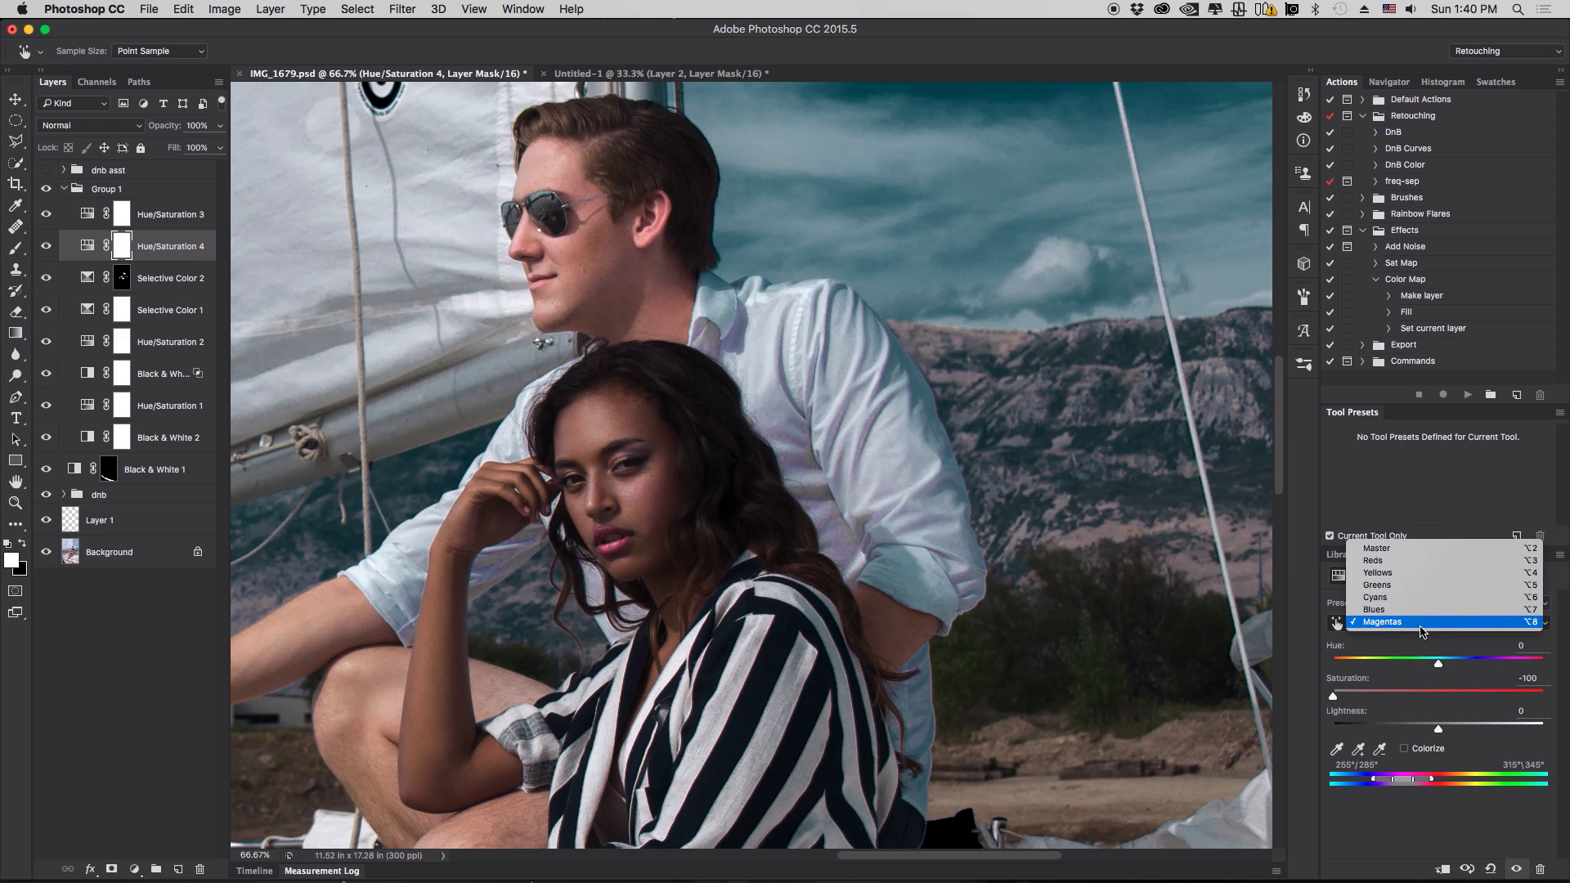
left_click(1423, 544)
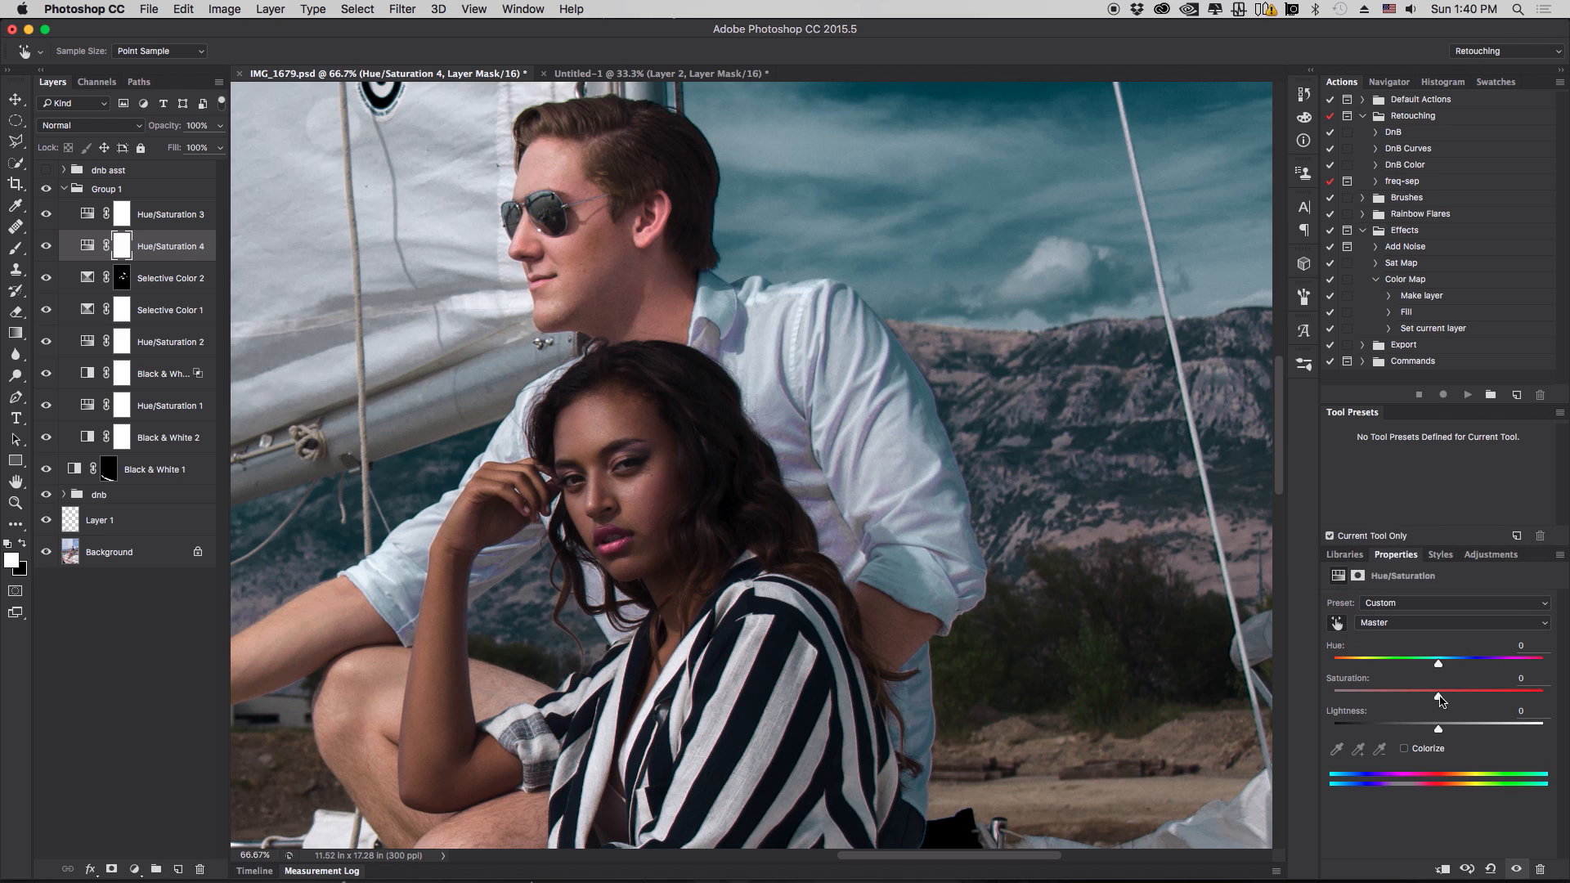
left_click_drag(1441, 699, 1354, 696)
key("b")
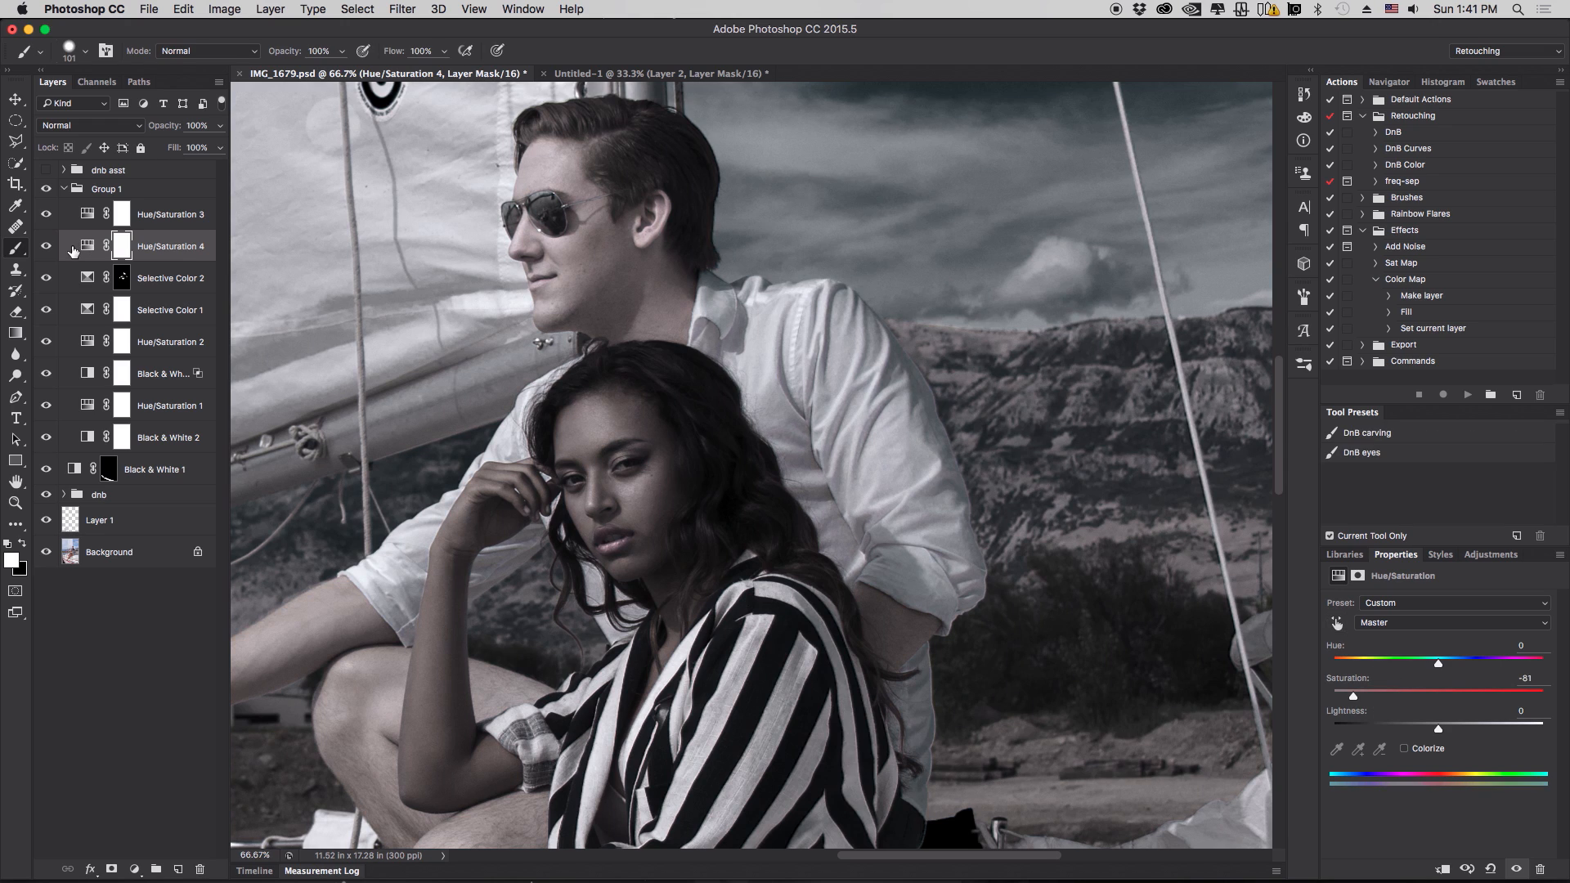
left_click(45, 246)
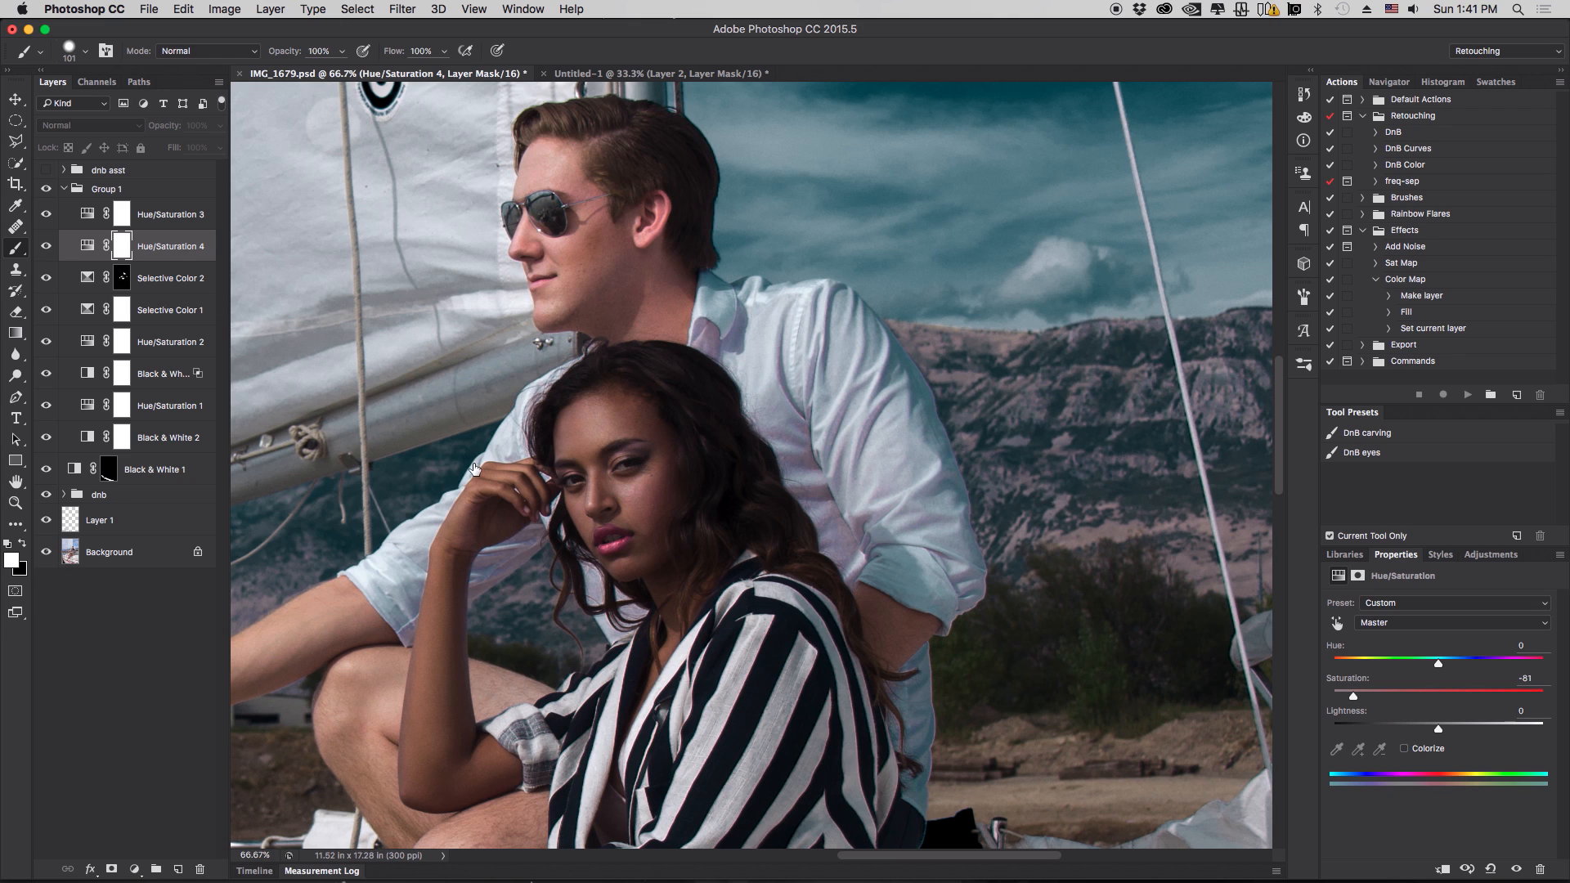
key("super+comma")
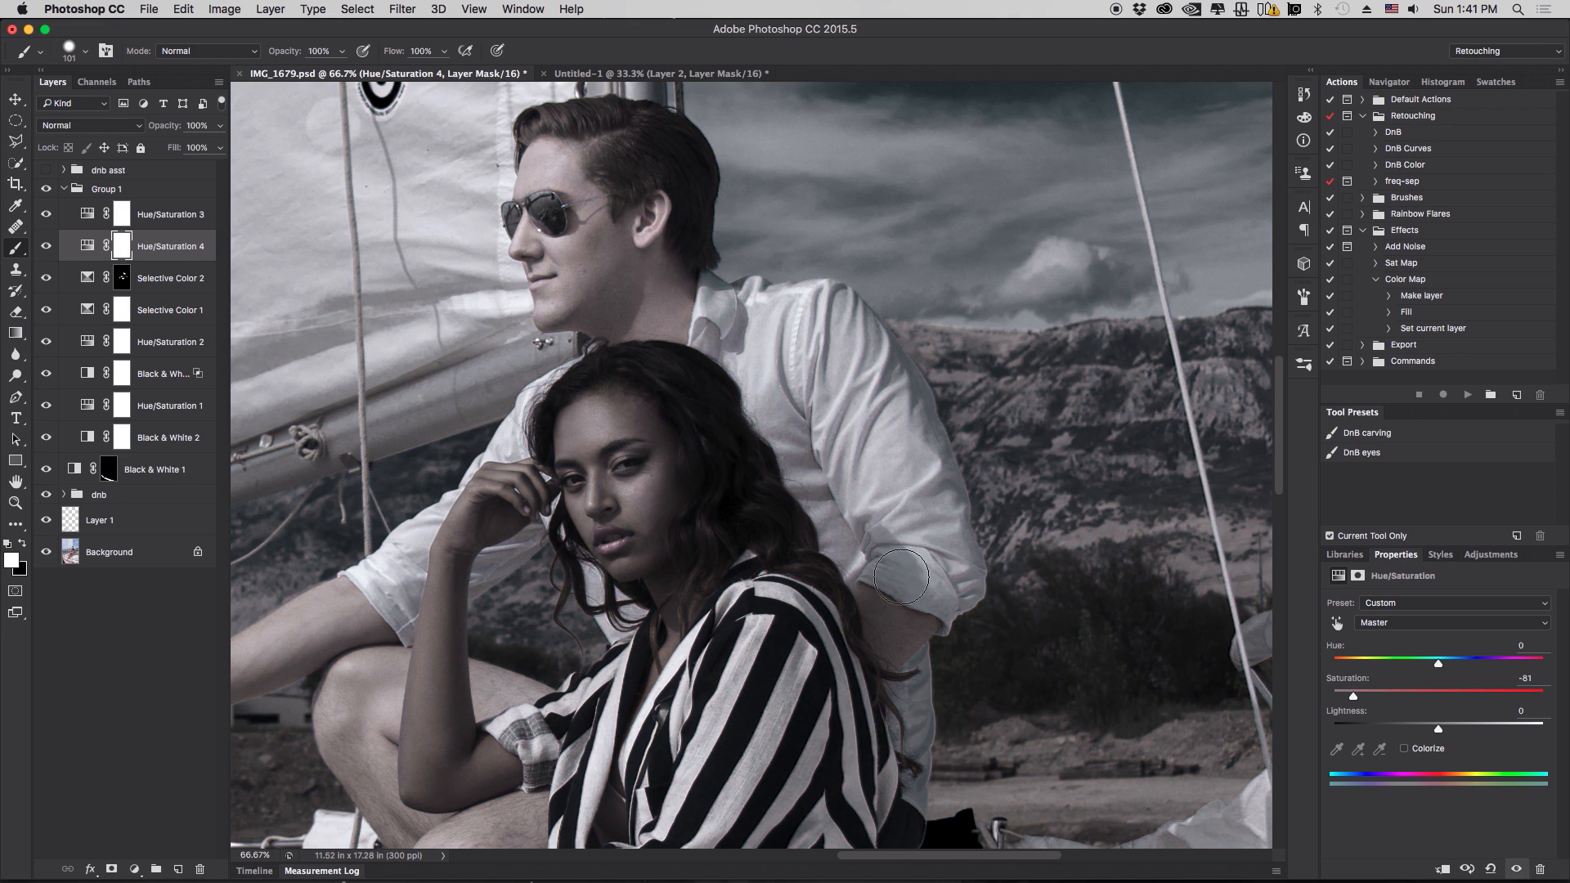
double_click(1343, 682)
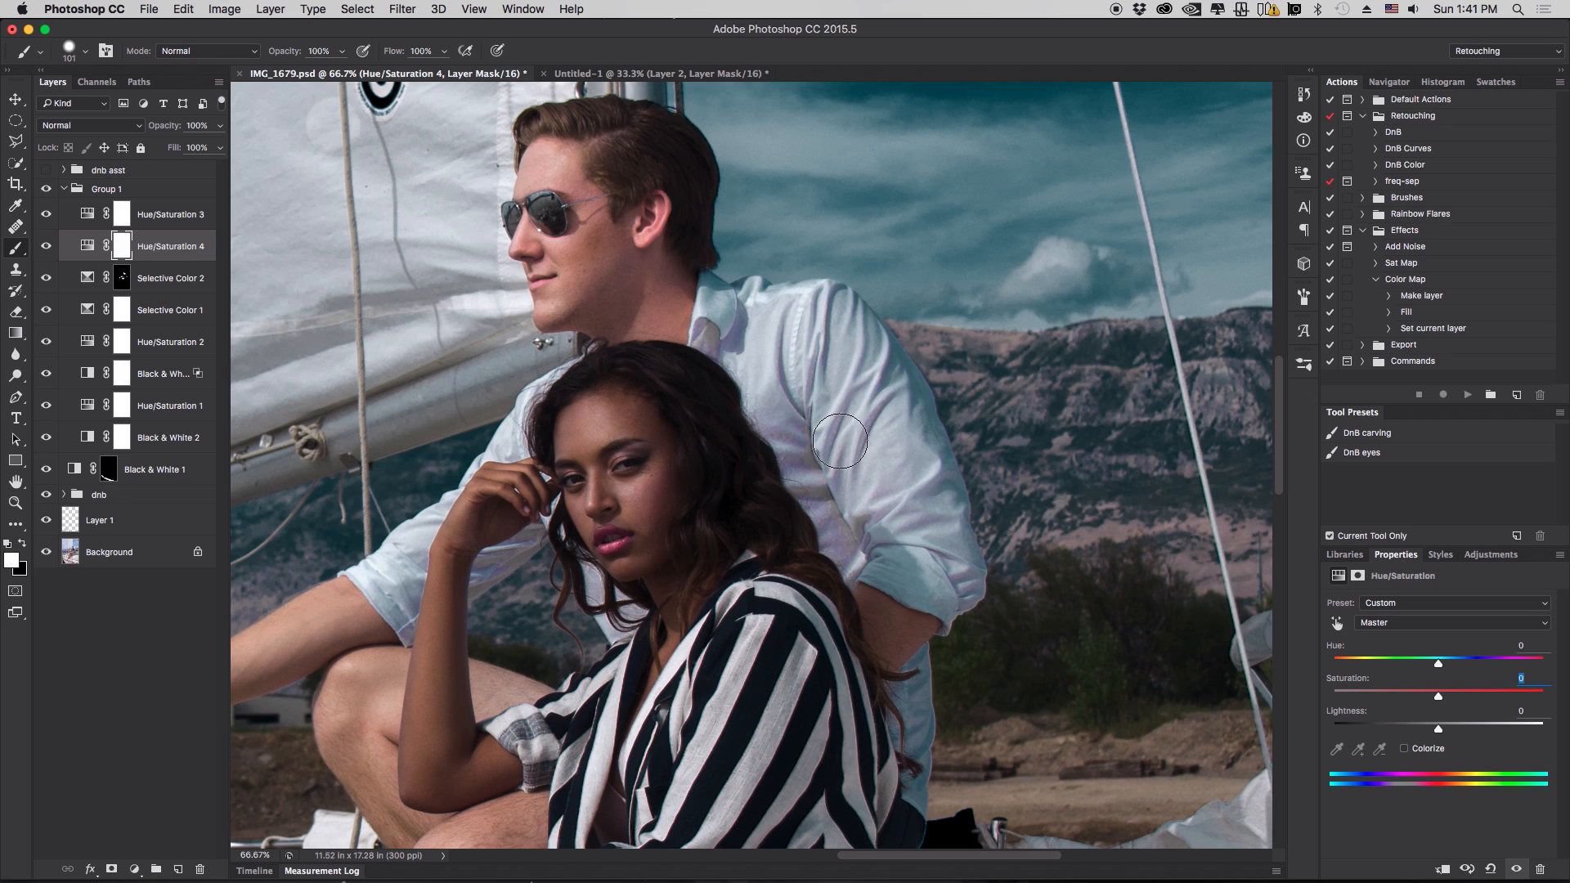
- Sample the shirt again with the targeted adjustment, then switch to Magentas and raise its saturation to +100 to highlight the range
left_click(1337, 624)
left_click_drag(790, 445, 792, 444)
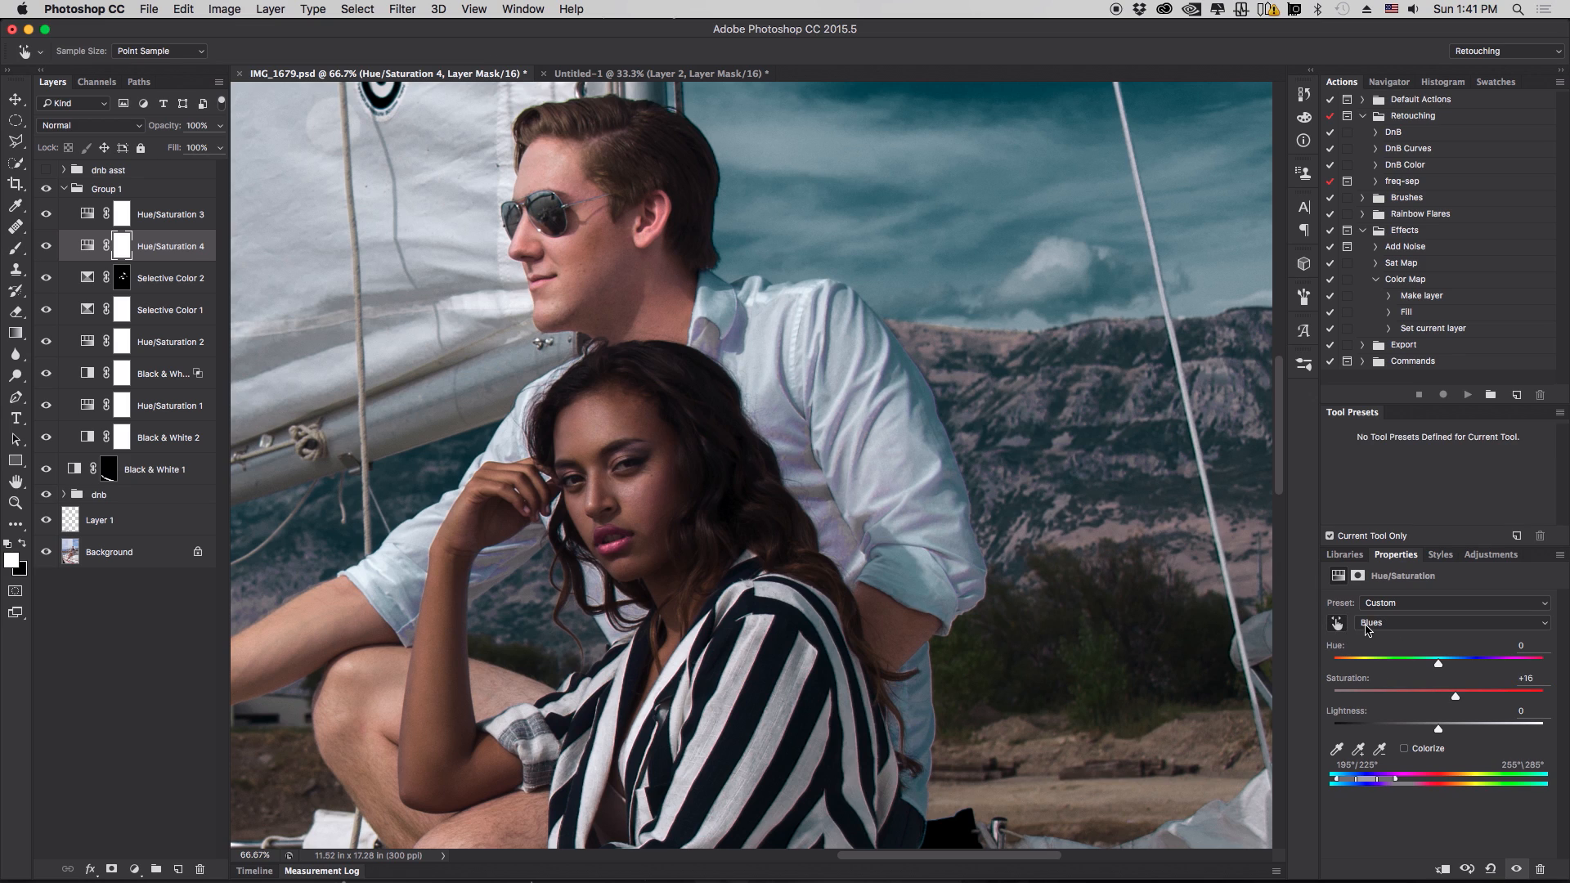
left_click(1392, 624)
left_click(1397, 635)
left_click_drag(1338, 697, 1564, 705)
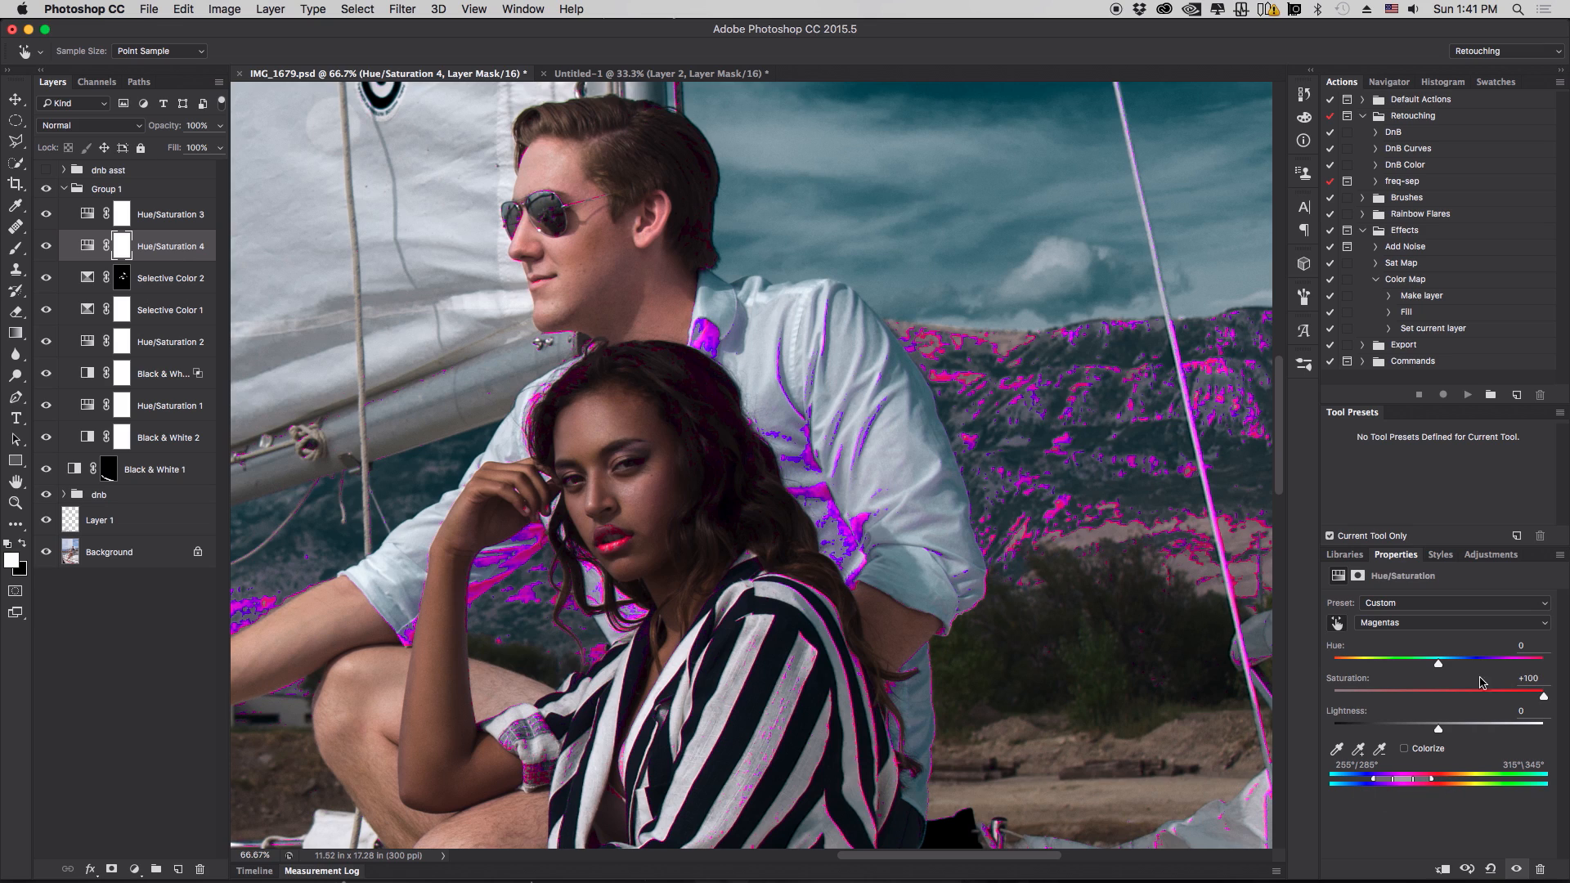
- Try shifting the Magentas hue to +115, then reset the hue to 0
left_click_drag(1442, 669, 1519, 678)
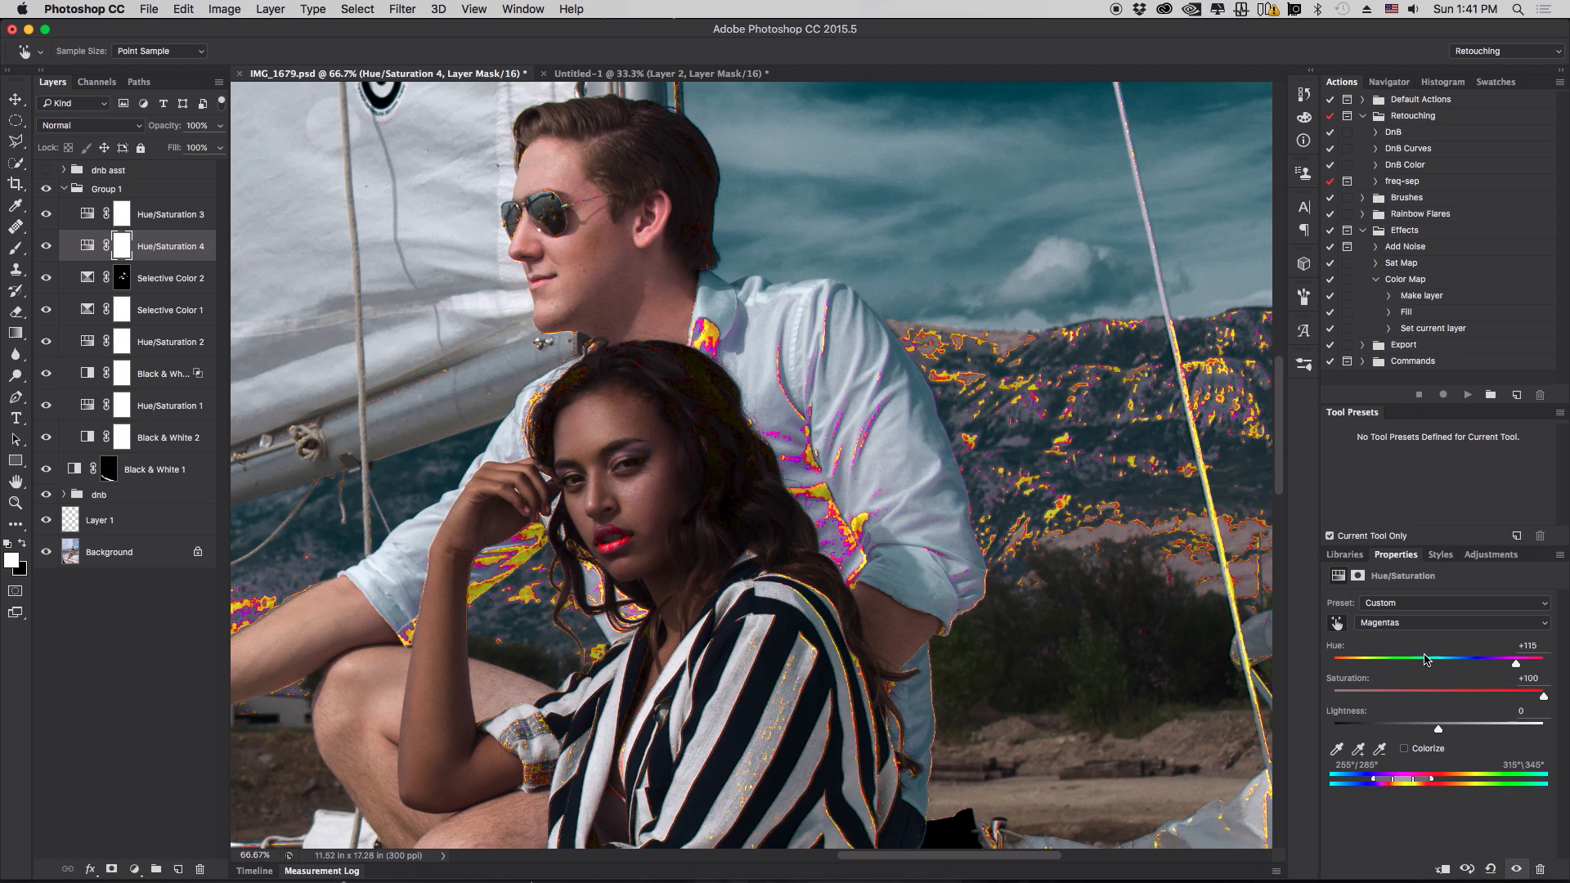
left_click(1341, 655)
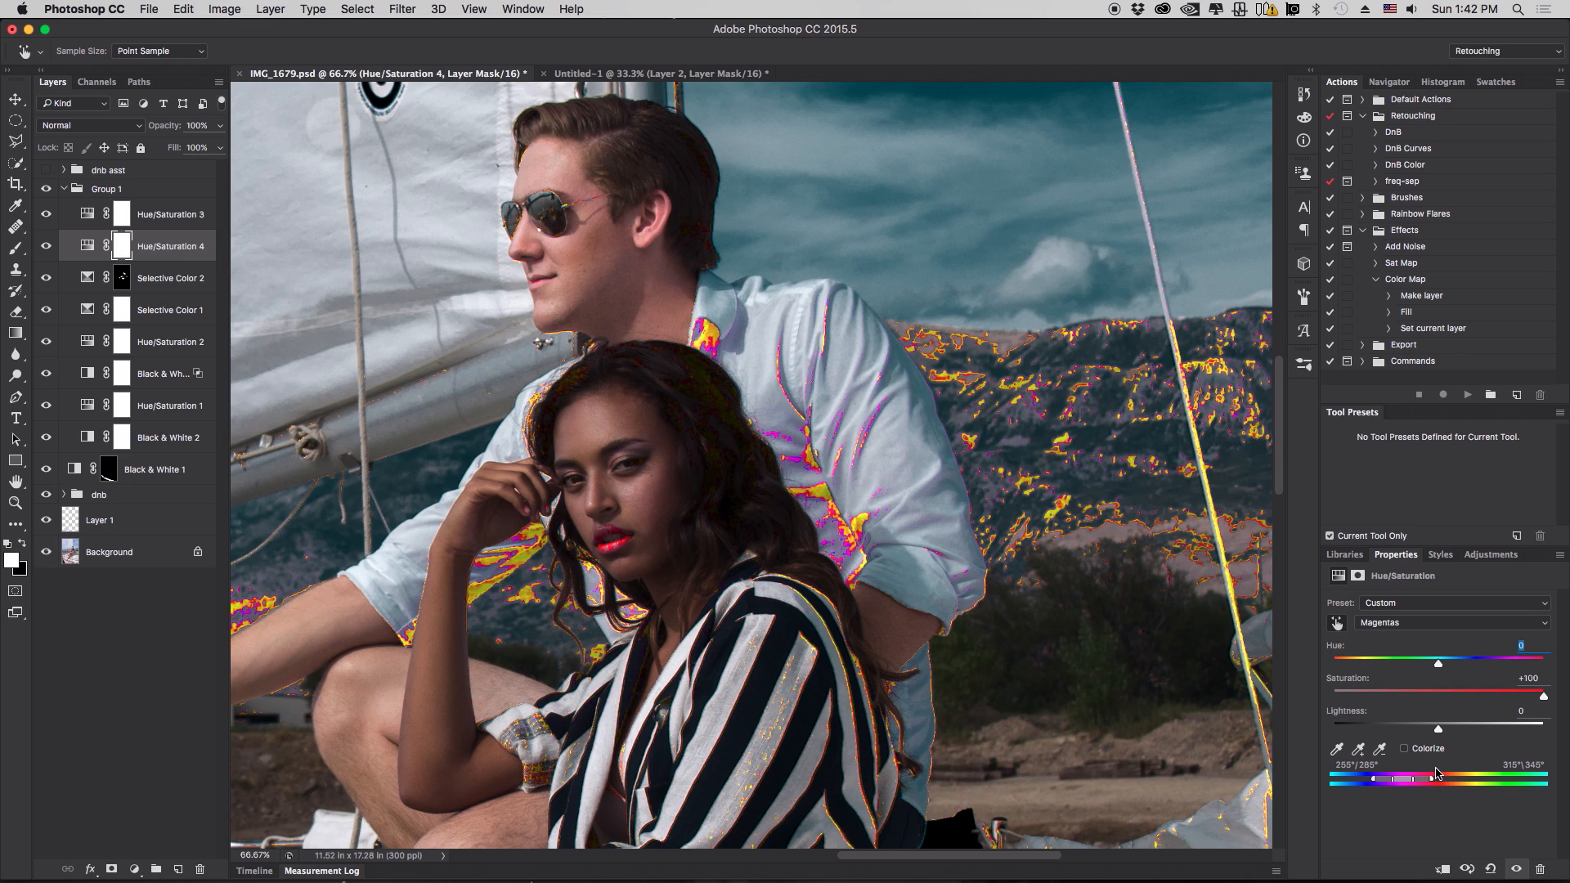
type("0")
key("Return")
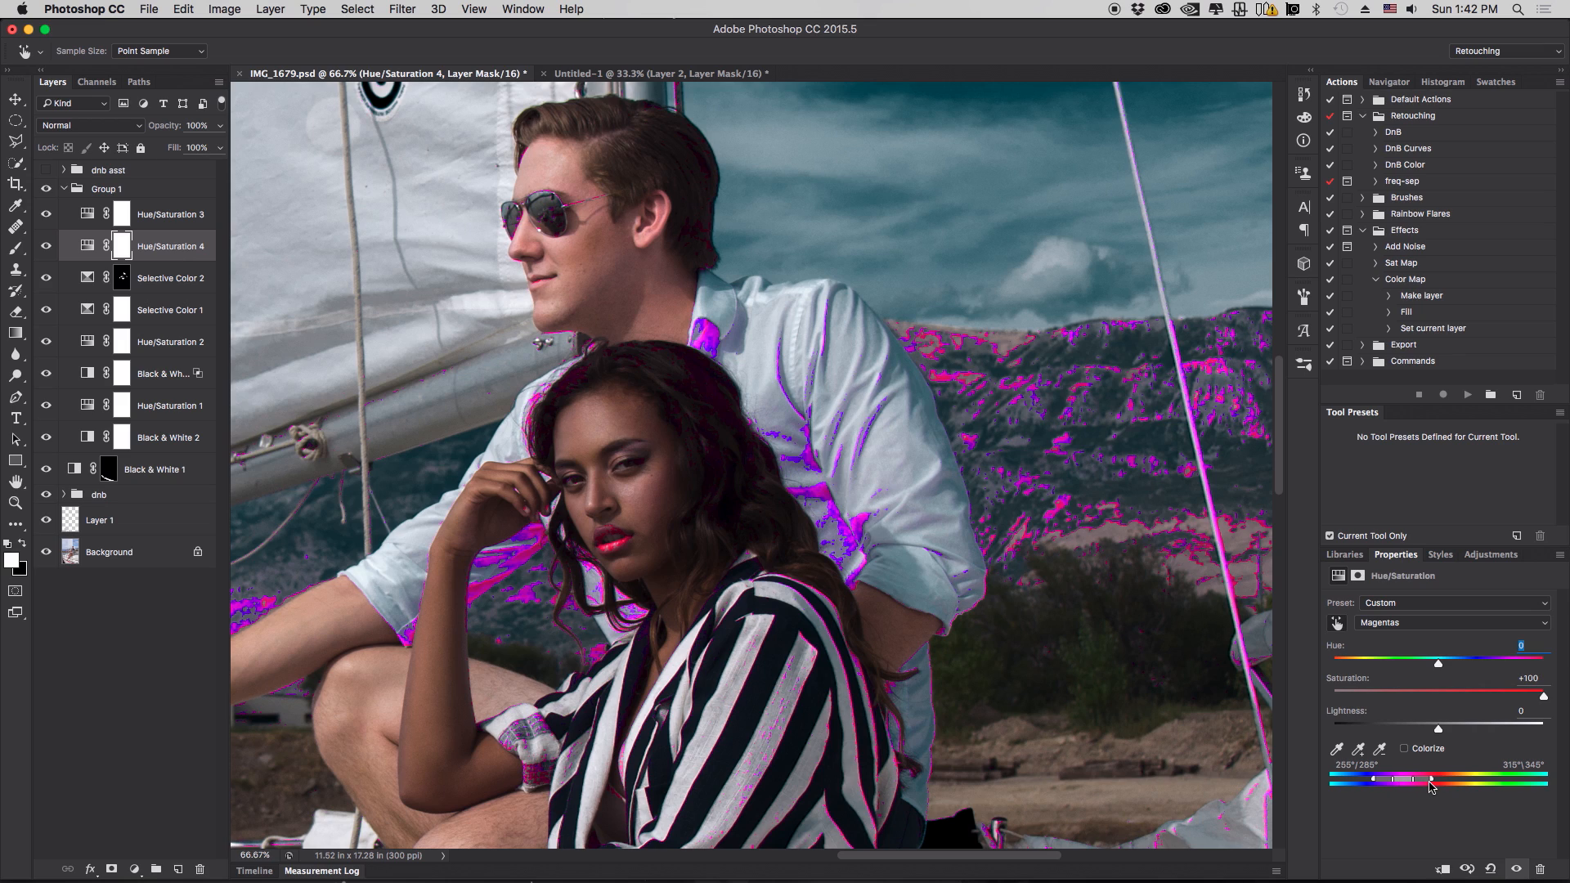
- Move the colour range sliders to about 214°/239° to 295°/324° over the blues and set that range's saturation to -100
left_click_drag(1377, 783, 1365, 786)
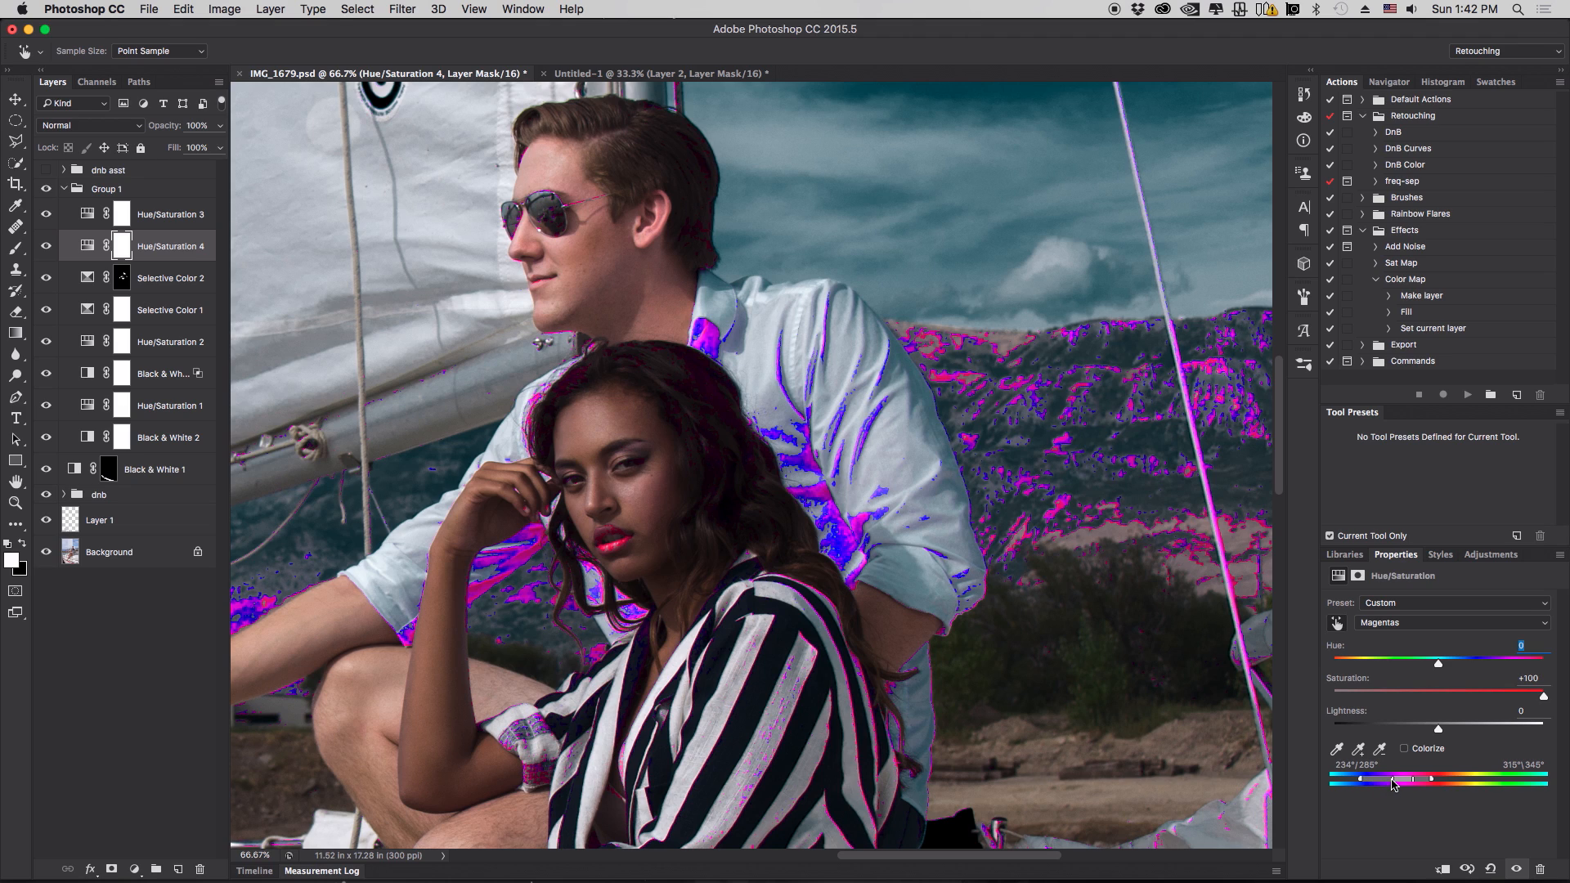
left_click_drag(1394, 784, 1387, 786)
left_click_drag(1387, 786, 1380, 786)
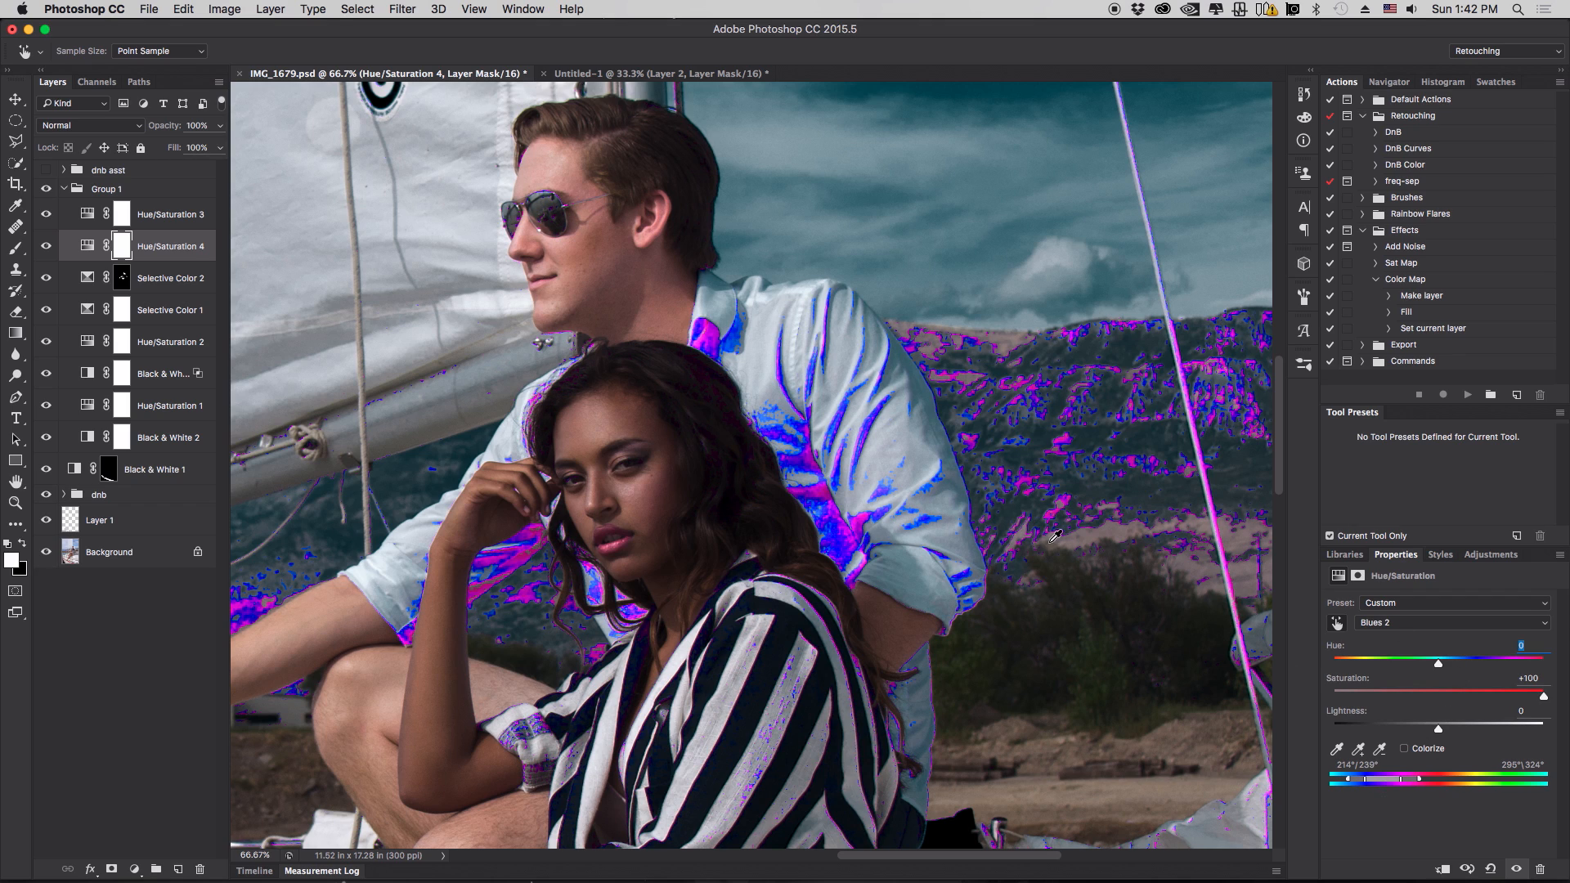
double_click(1340, 677)
left_click_drag(1428, 702, 1314, 702)
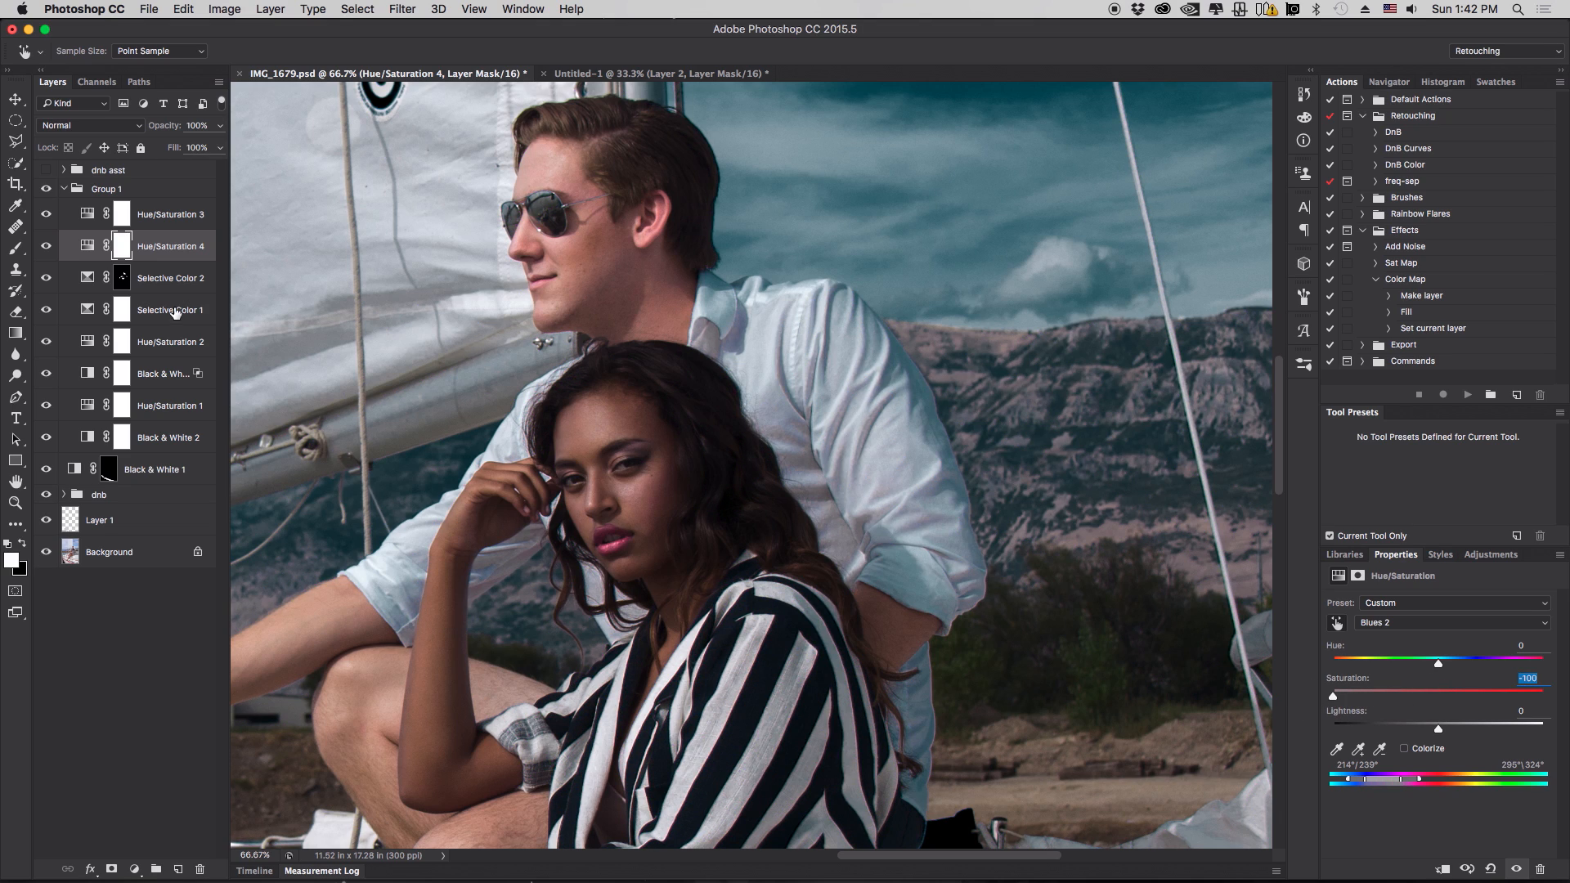
- Compare Hue/Saturation 4 on and off, then invert its layer mask to black and switch to the Brush tool
left_click(47, 248)
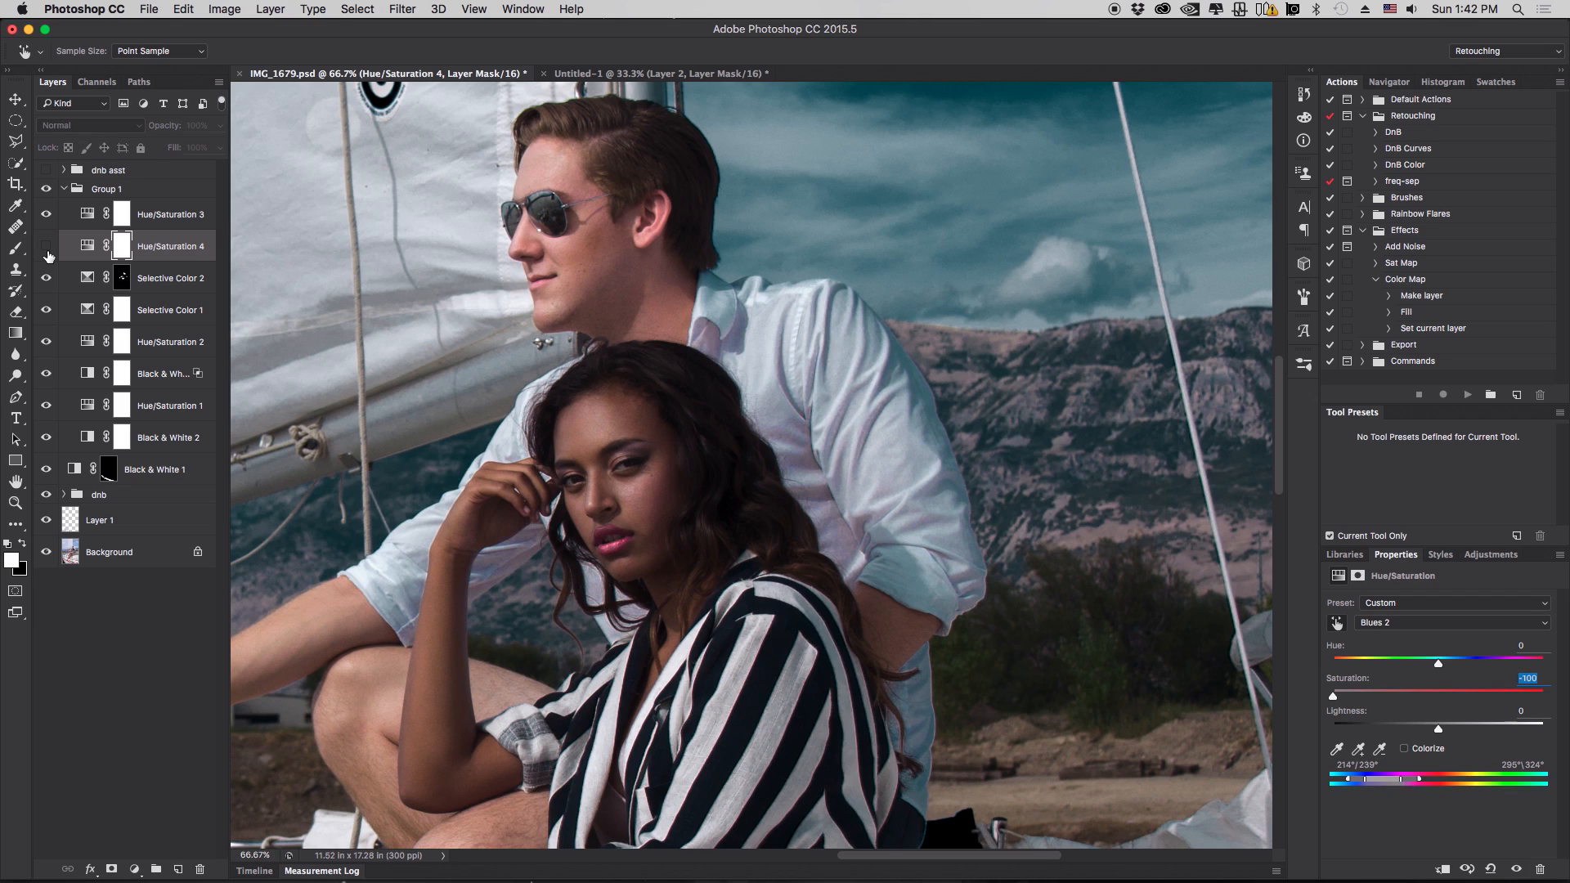
left_click(46, 248)
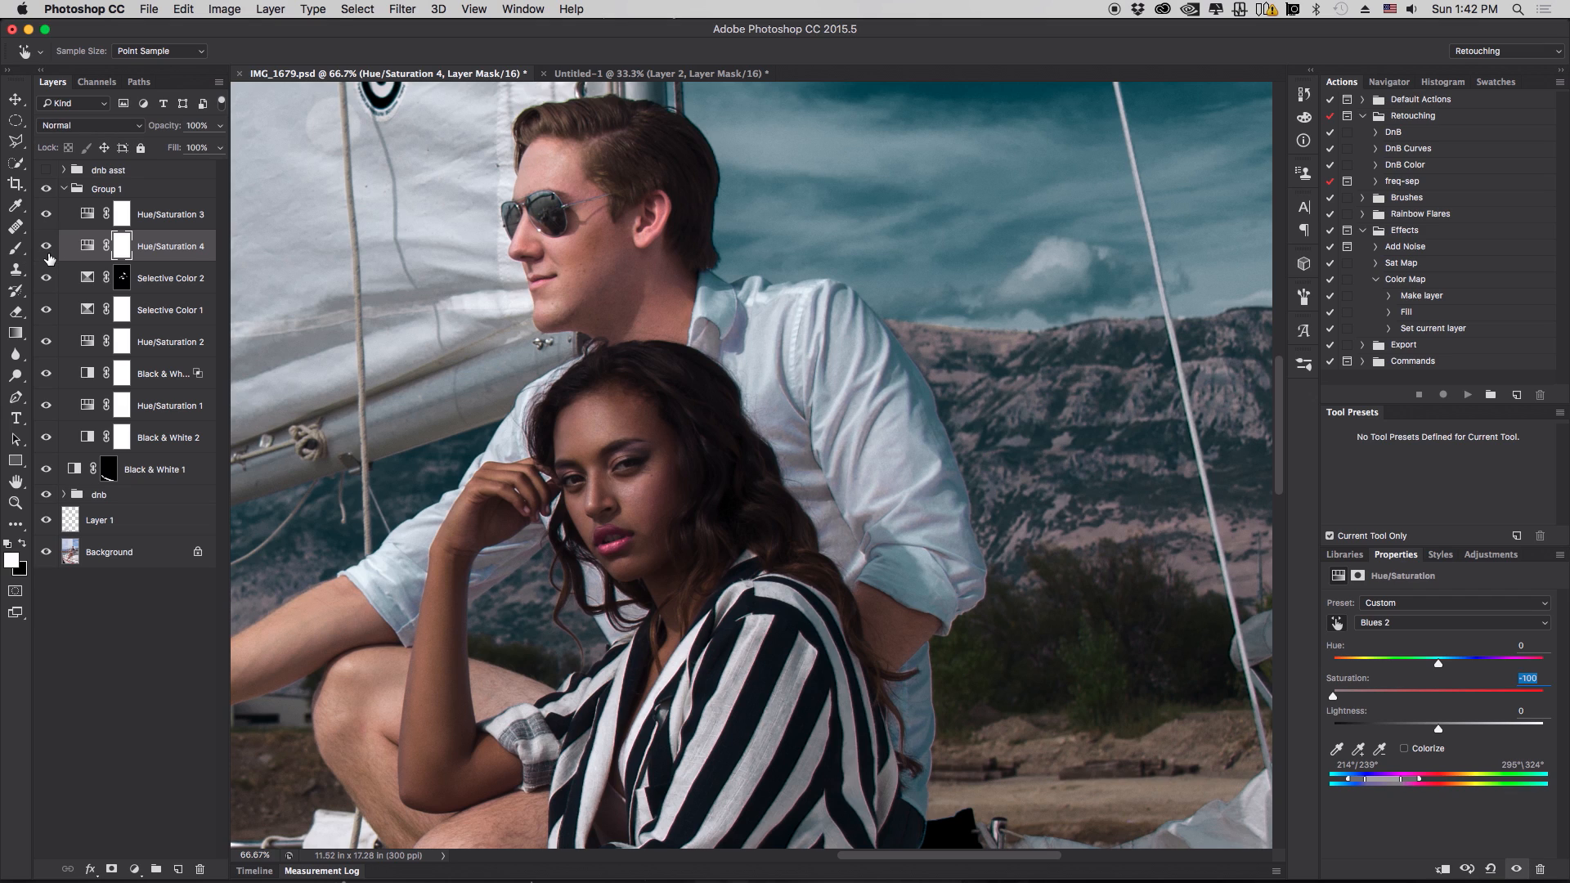
key("super+i")
left_click(16, 247)
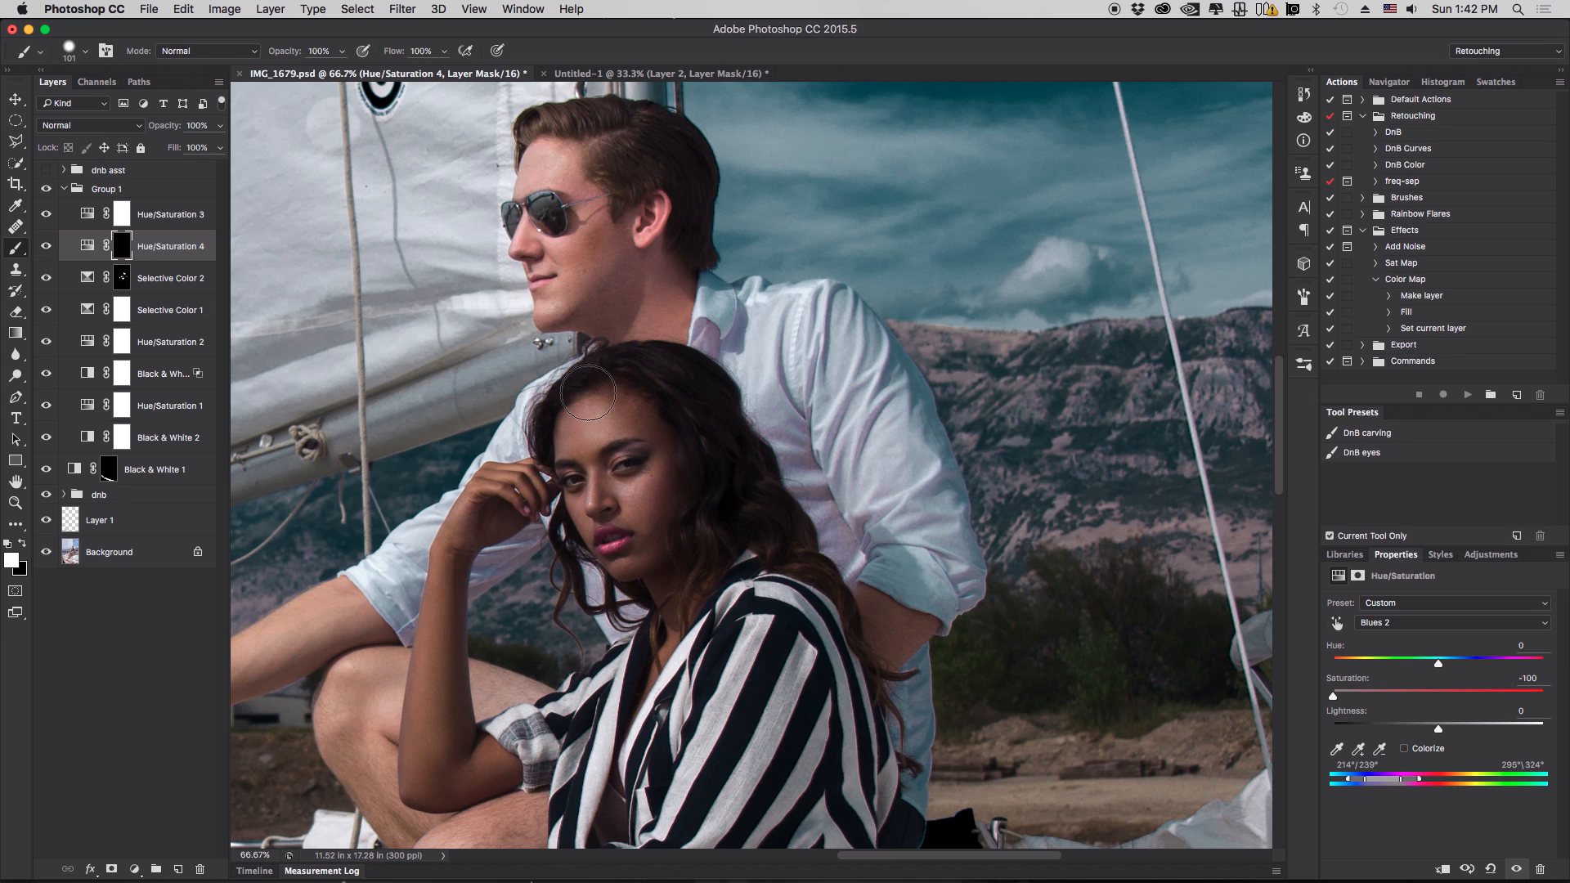
- Paint white on Hue/Saturation 4's mask over the man's shirt, collar and sleeve, then toggle the layer to compare
left_click(777, 411)
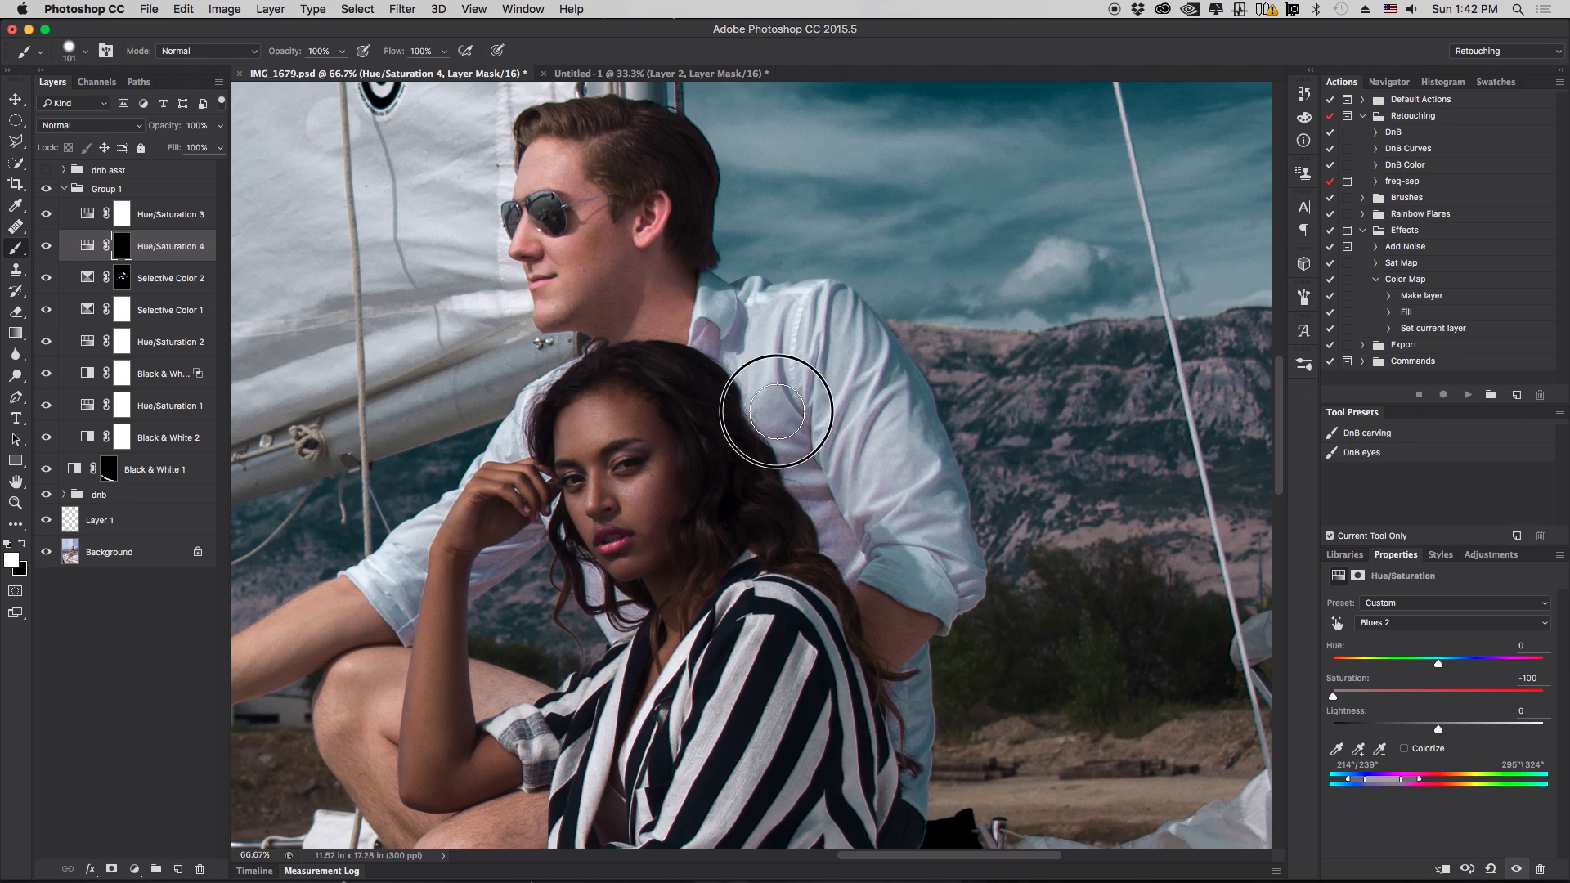
mouse_move(777, 411)
left_mouse_down()
mouse_move(828, 526)
mouse_move(824, 428)
mouse_move(899, 536)
mouse_move(859, 420)
mouse_move(956, 604)
mouse_move(919, 503)
mouse_move(782, 472)
mouse_move(758, 378)
mouse_move(705, 317)
mouse_move(752, 354)
mouse_move(780, 327)
mouse_move(809, 357)
mouse_move(820, 411)
mouse_move(833, 388)
mouse_move(814, 494)
mouse_move(803, 365)
mouse_move(936, 540)
left_mouse_up()
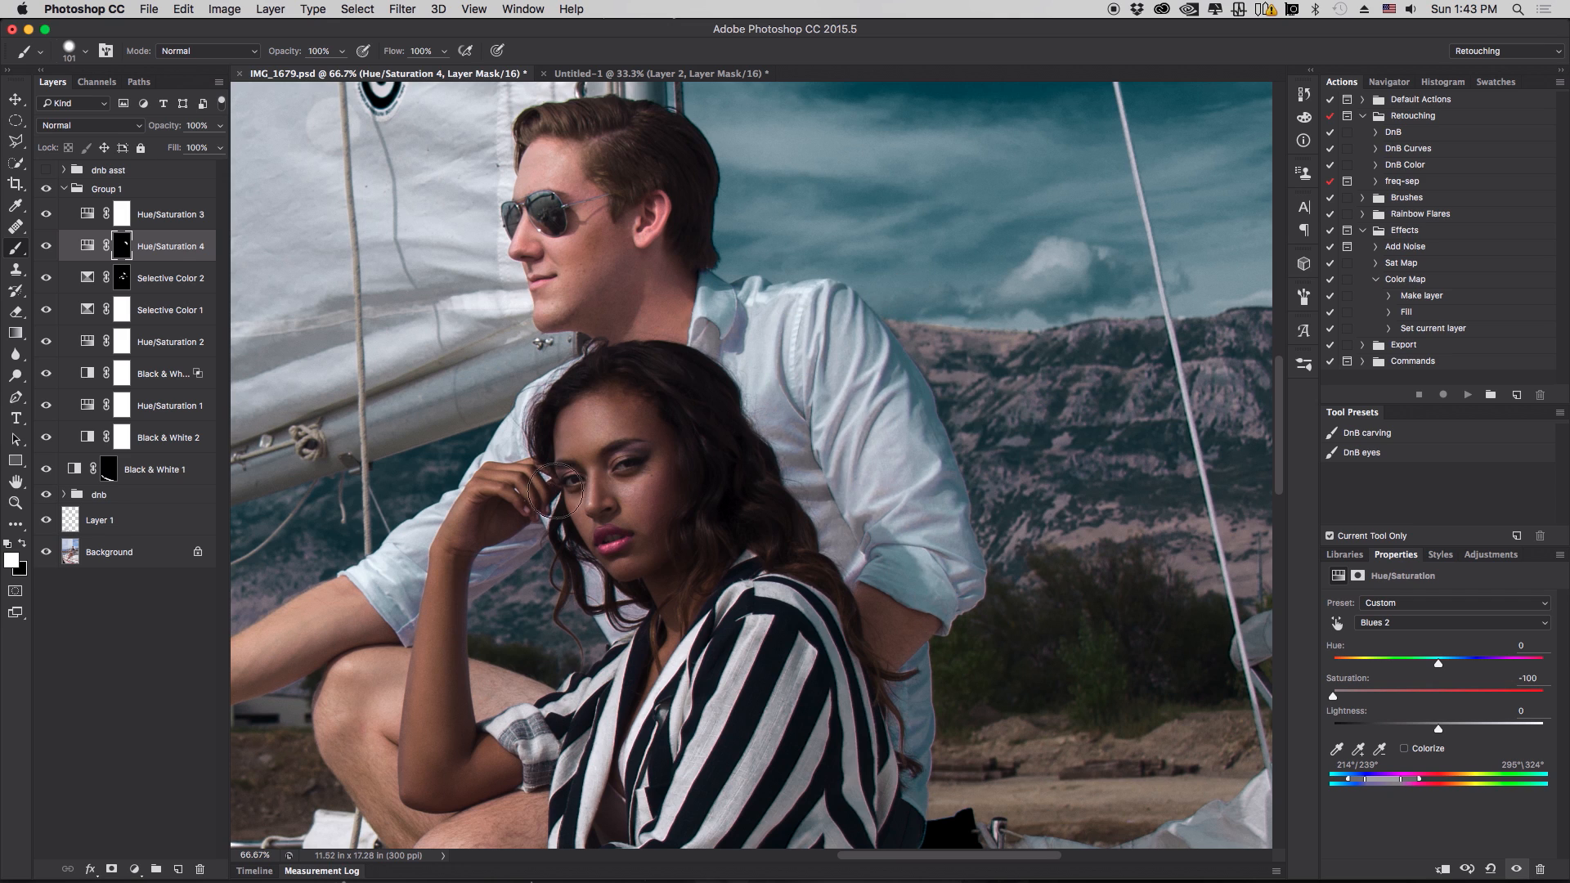
mouse_move(483, 562)
left_mouse_down()
mouse_move(503, 587)
mouse_move(527, 565)
left_mouse_up()
left_click_drag(584, 350, 622, 350)
left_click_drag(779, 452, 820, 520)
mouse_move(764, 402)
left_mouse_down()
mouse_move(797, 465)
mouse_move(768, 326)
left_mouse_up()
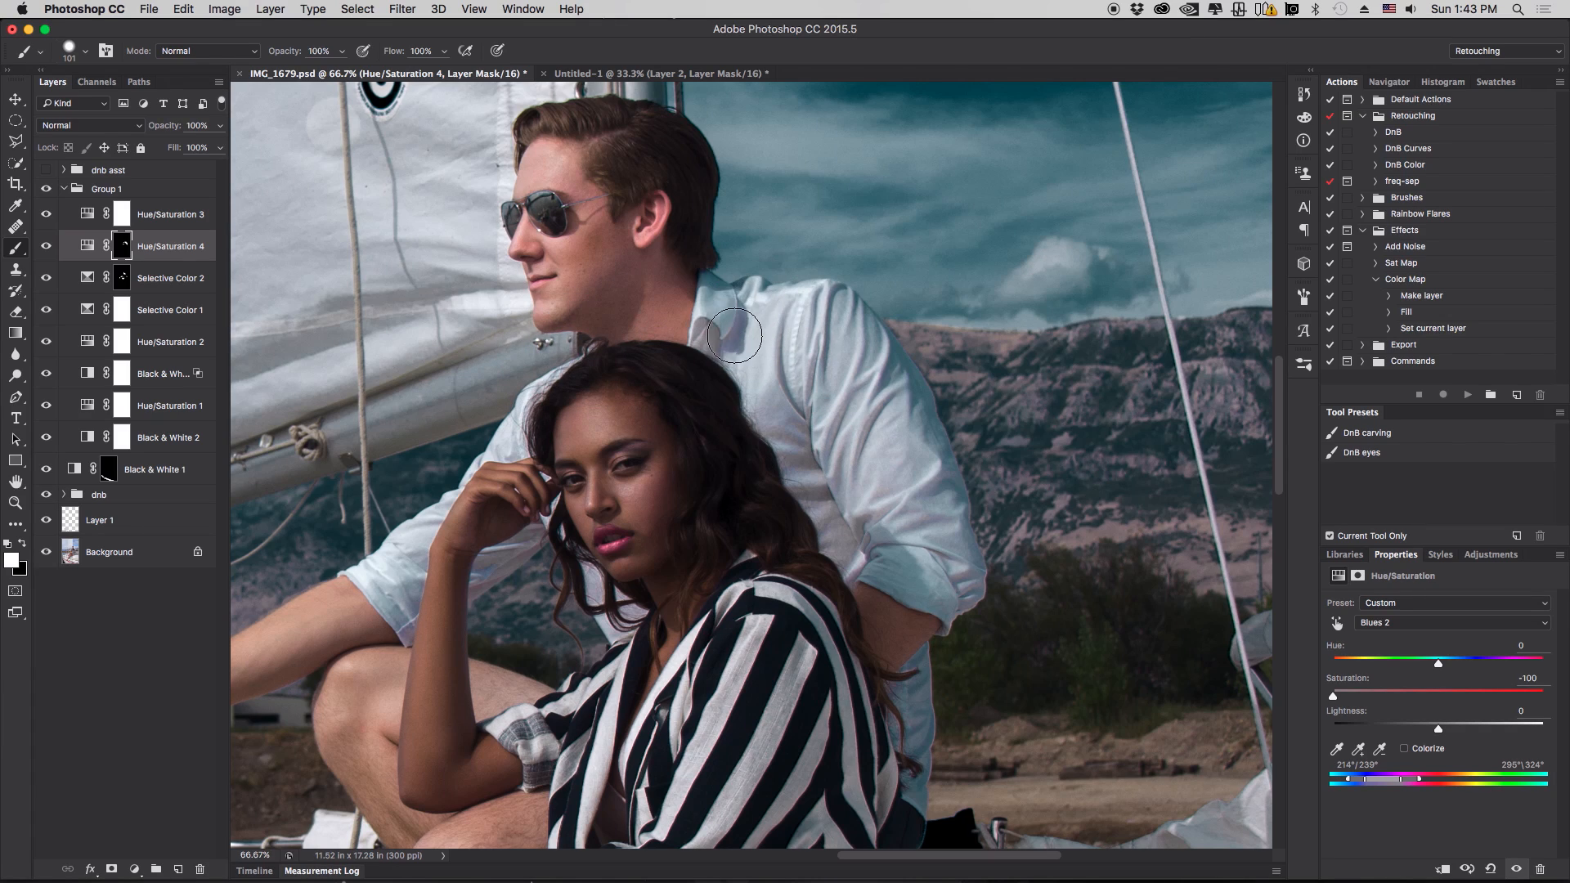
left_click(47, 247)
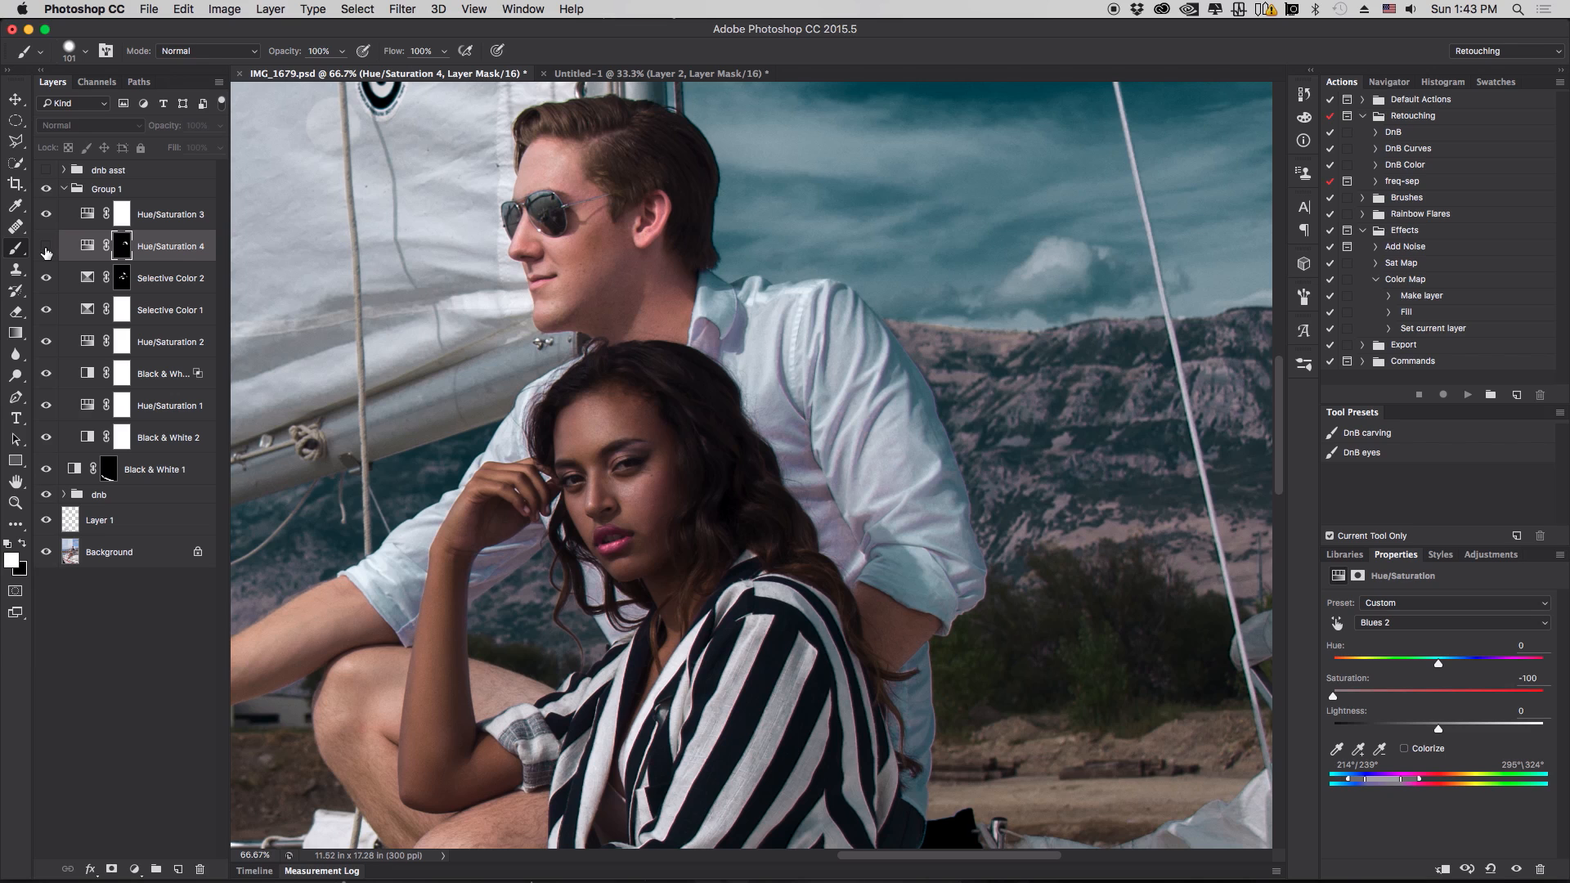
left_click(47, 247)
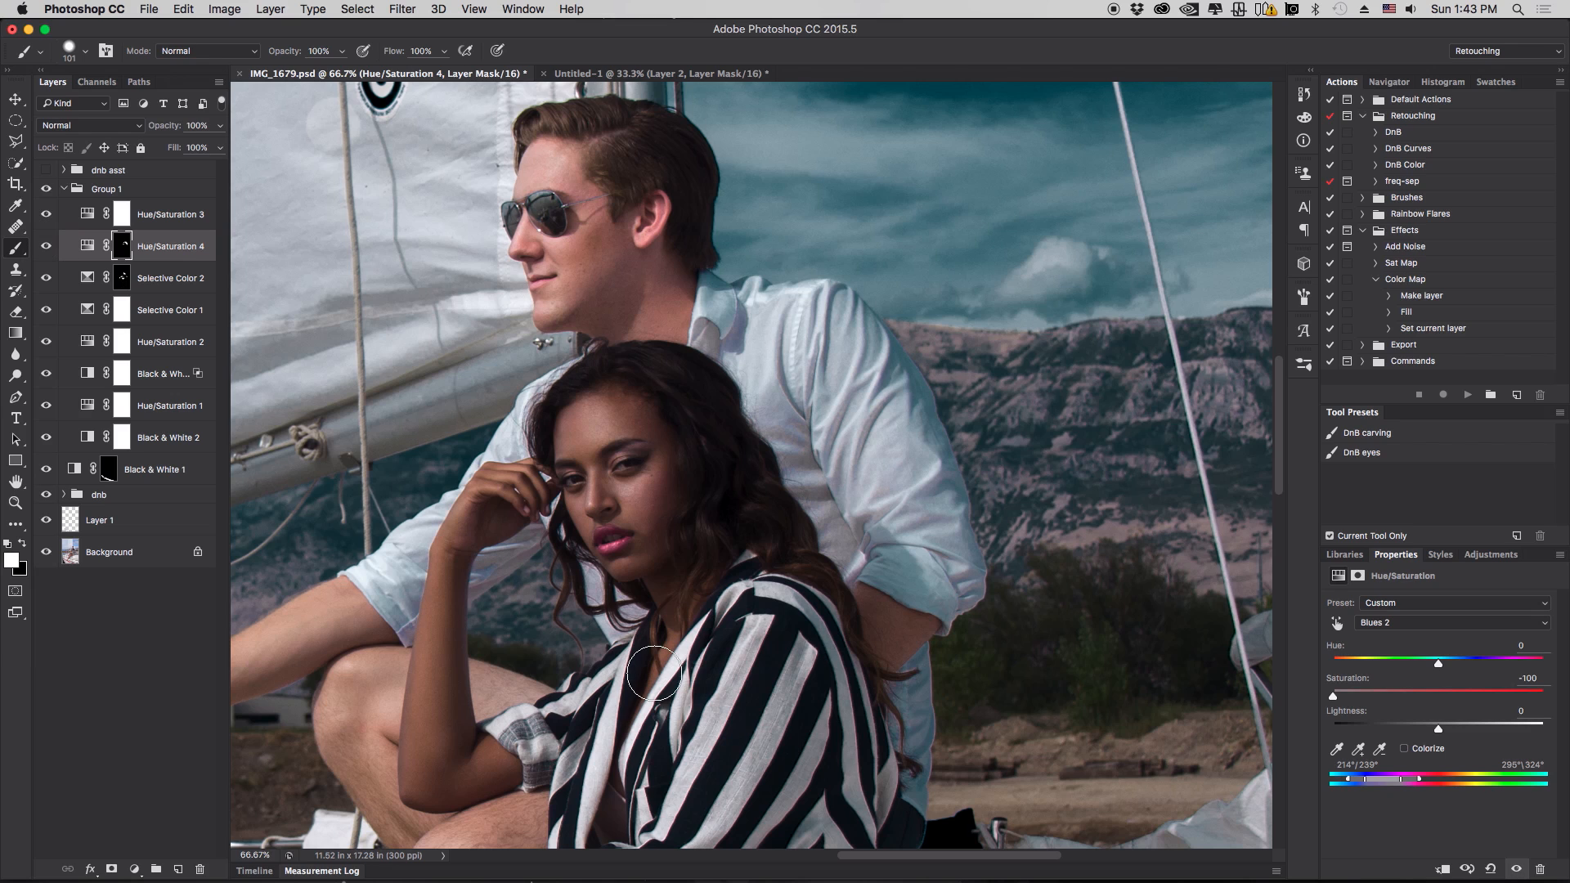
- Fit the image to the screen, collapse Group 1, and toggle its visibility to compare before and after
key("super+0")
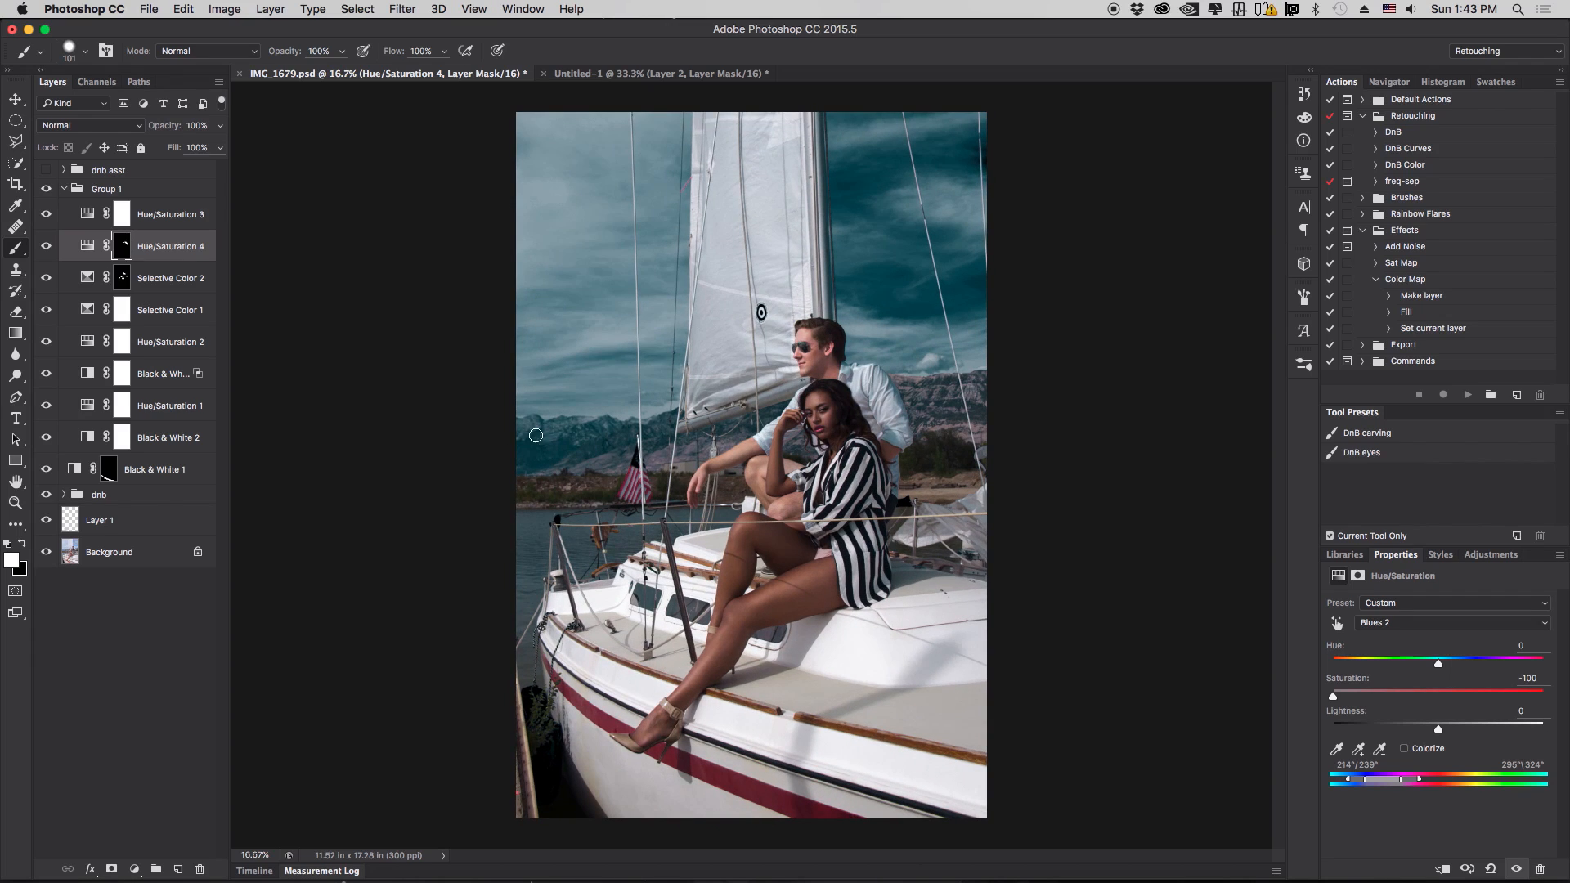
left_click(64, 189)
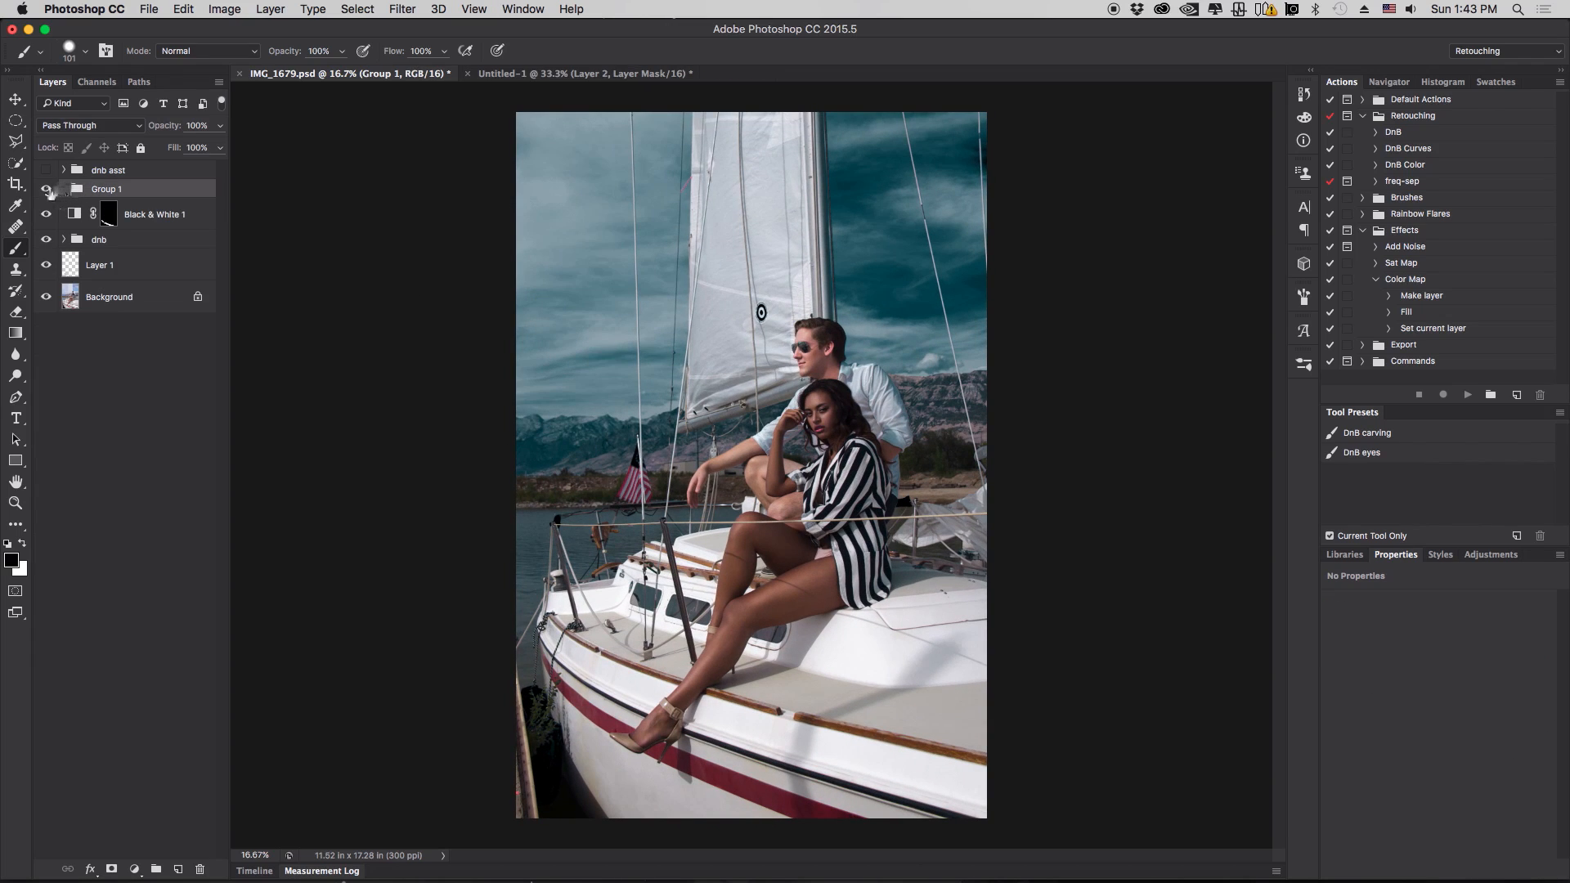
left_click(47, 189)
left_click(47, 189)
left_click(46, 188)
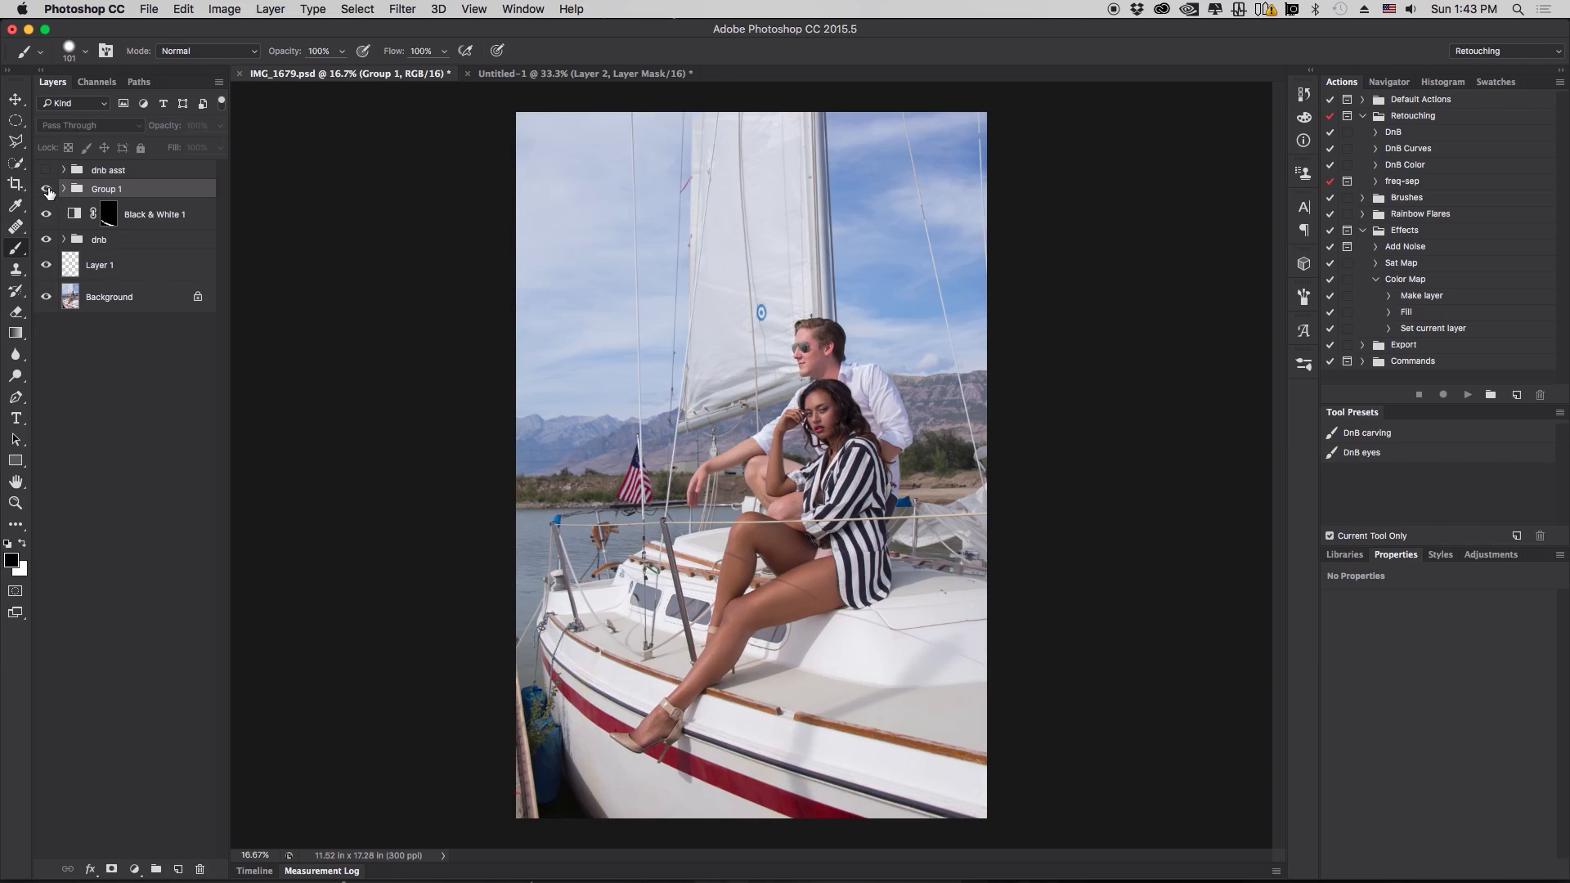
left_click(47, 188)
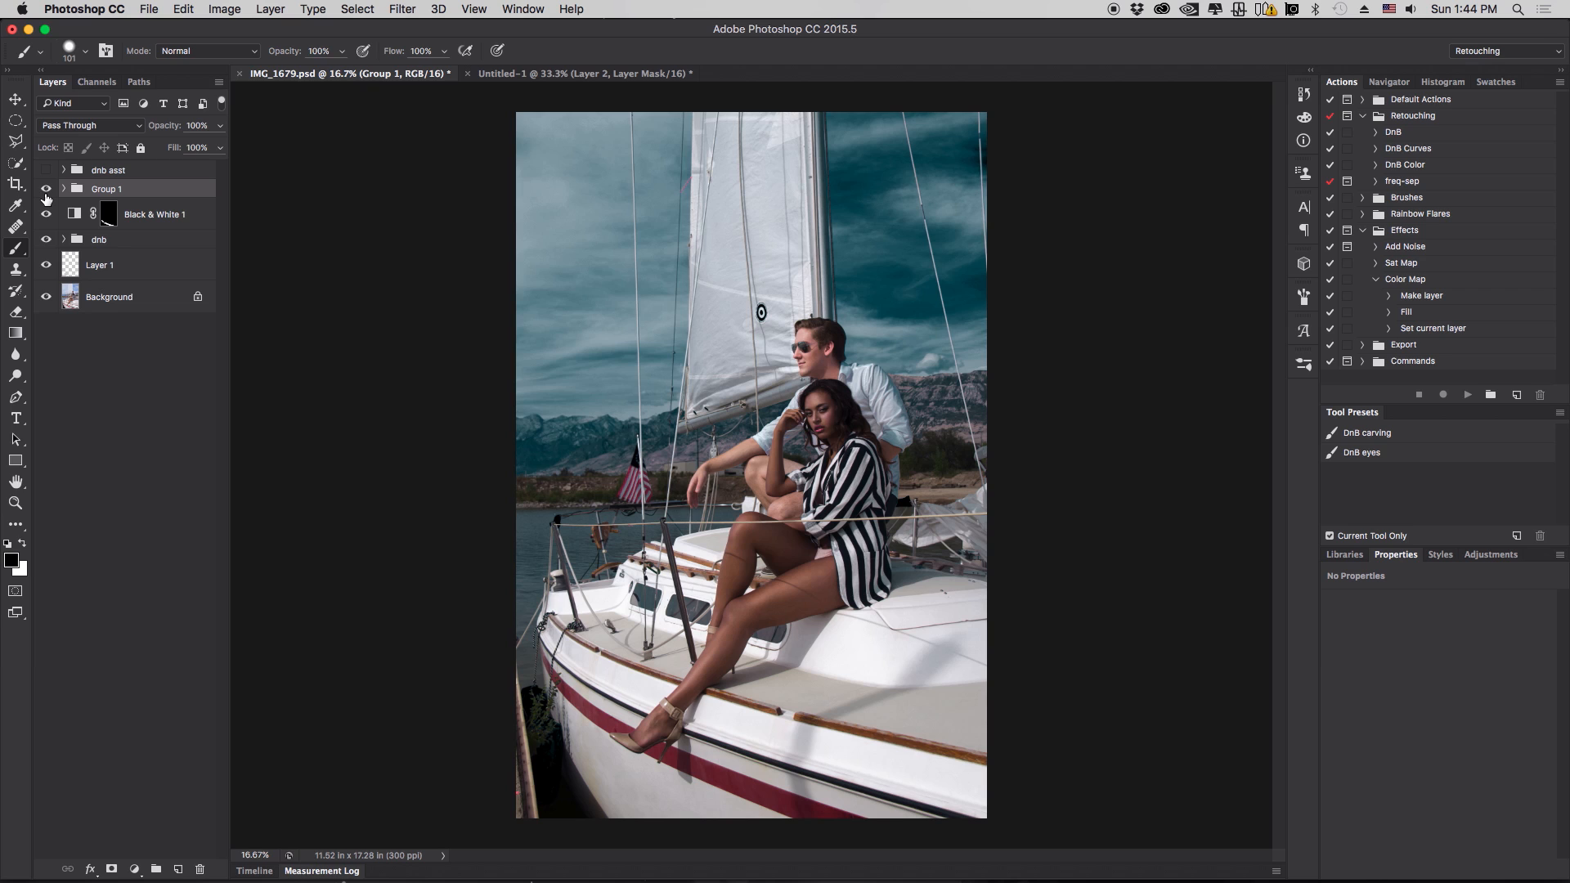
left_click(46, 193)
left_click(46, 193)
left_click(46, 193)
left_click(46, 193)
left_click(45, 193)
left_click(46, 193)
left_click(46, 193)
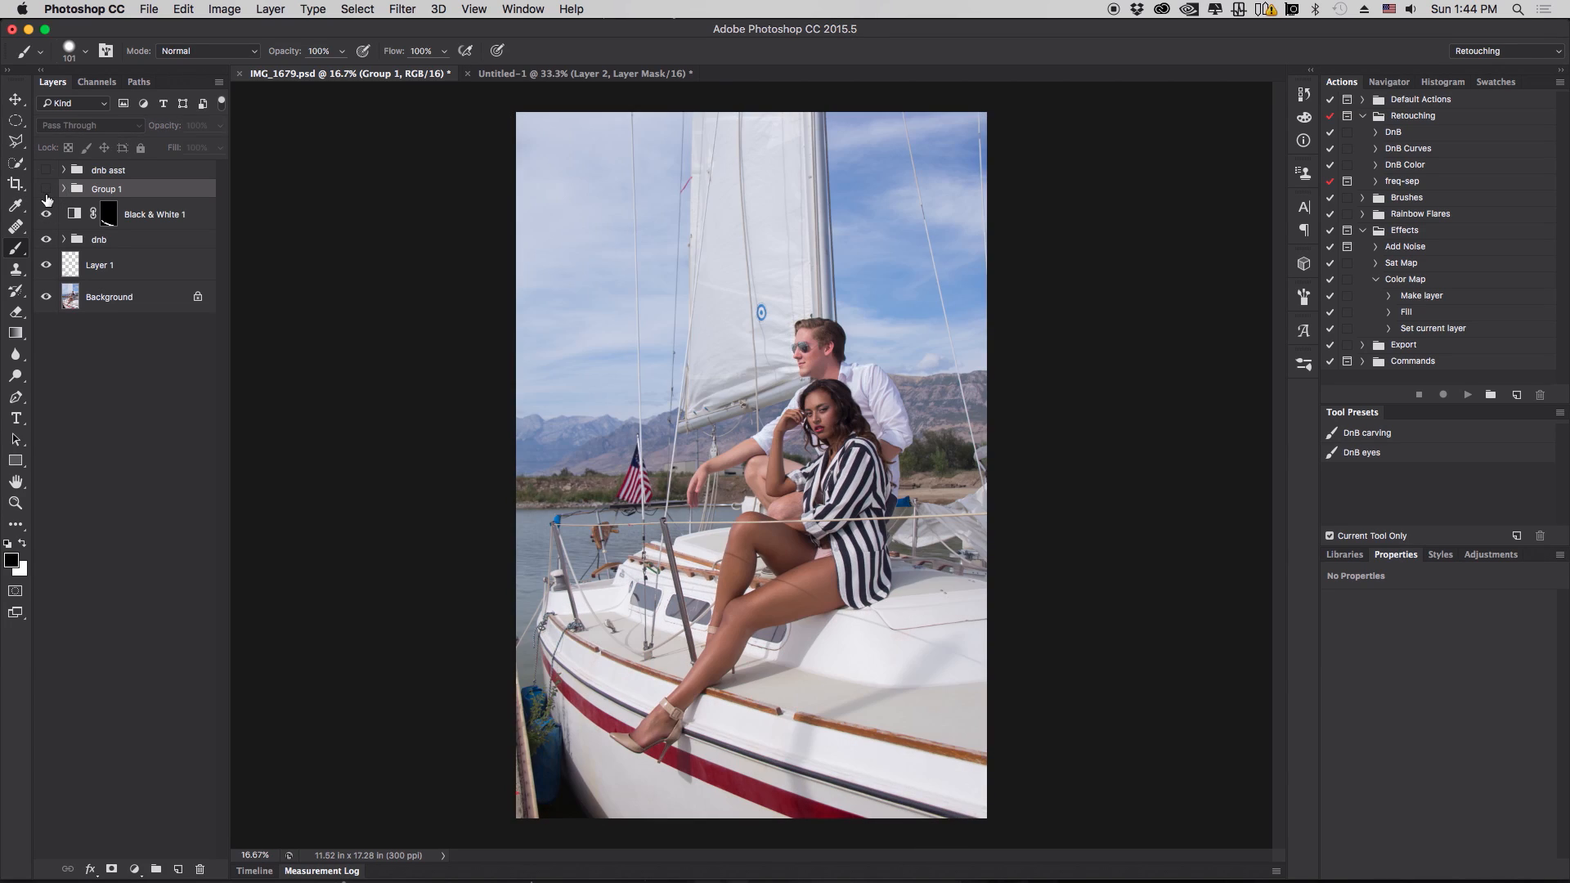
left_click(46, 193)
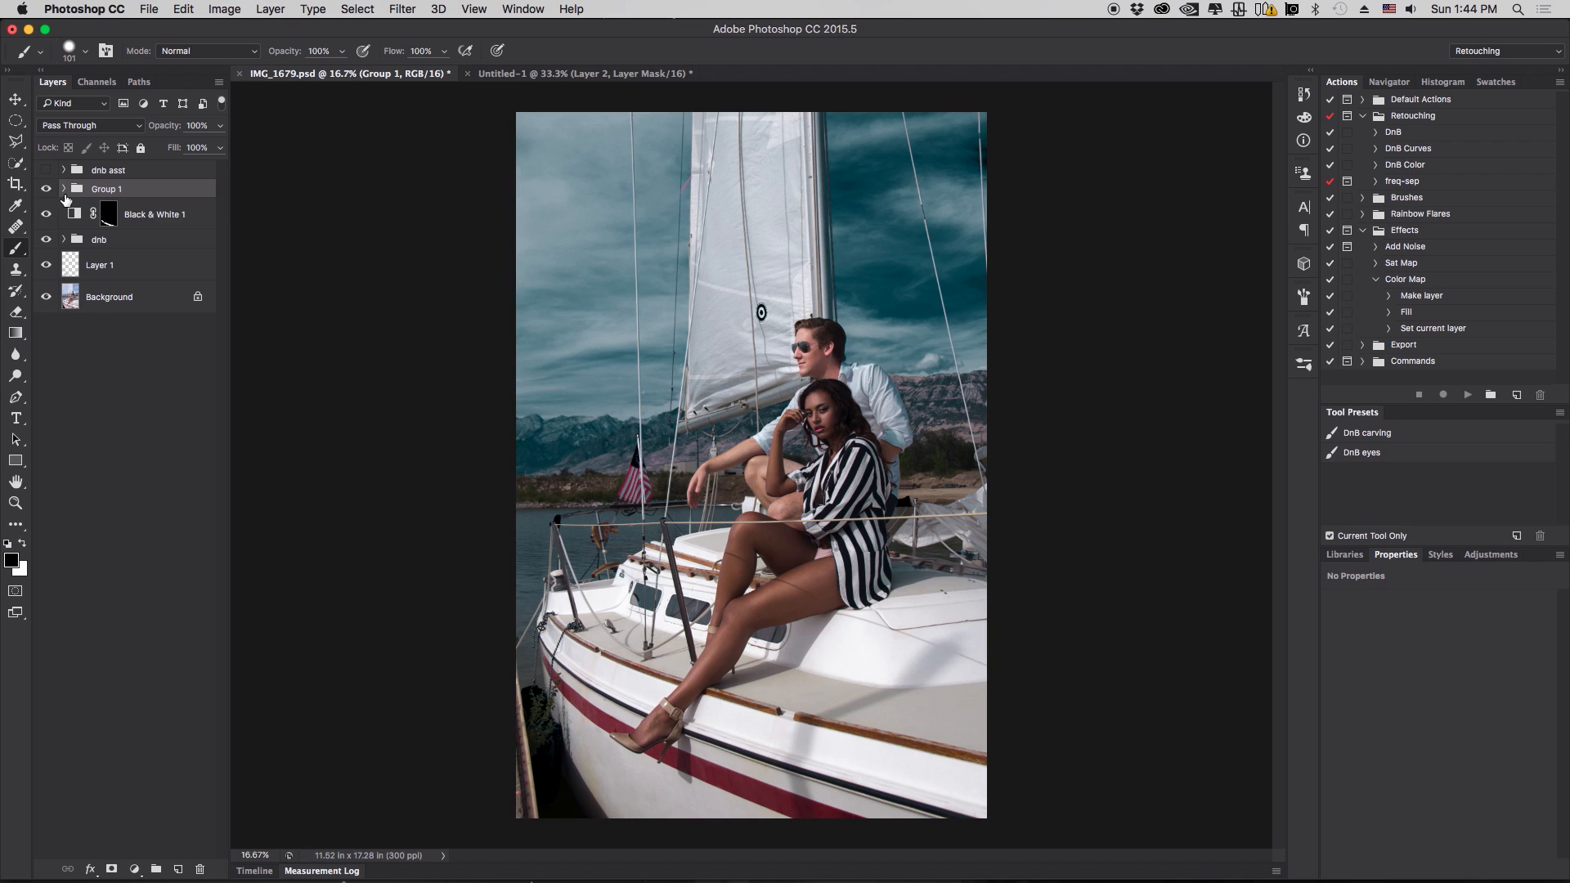
- Expand and collapse Group 1 repeatedly while toggling its visibility to review the whole grade
left_click(63, 189)
left_click(49, 191)
left_click(49, 191)
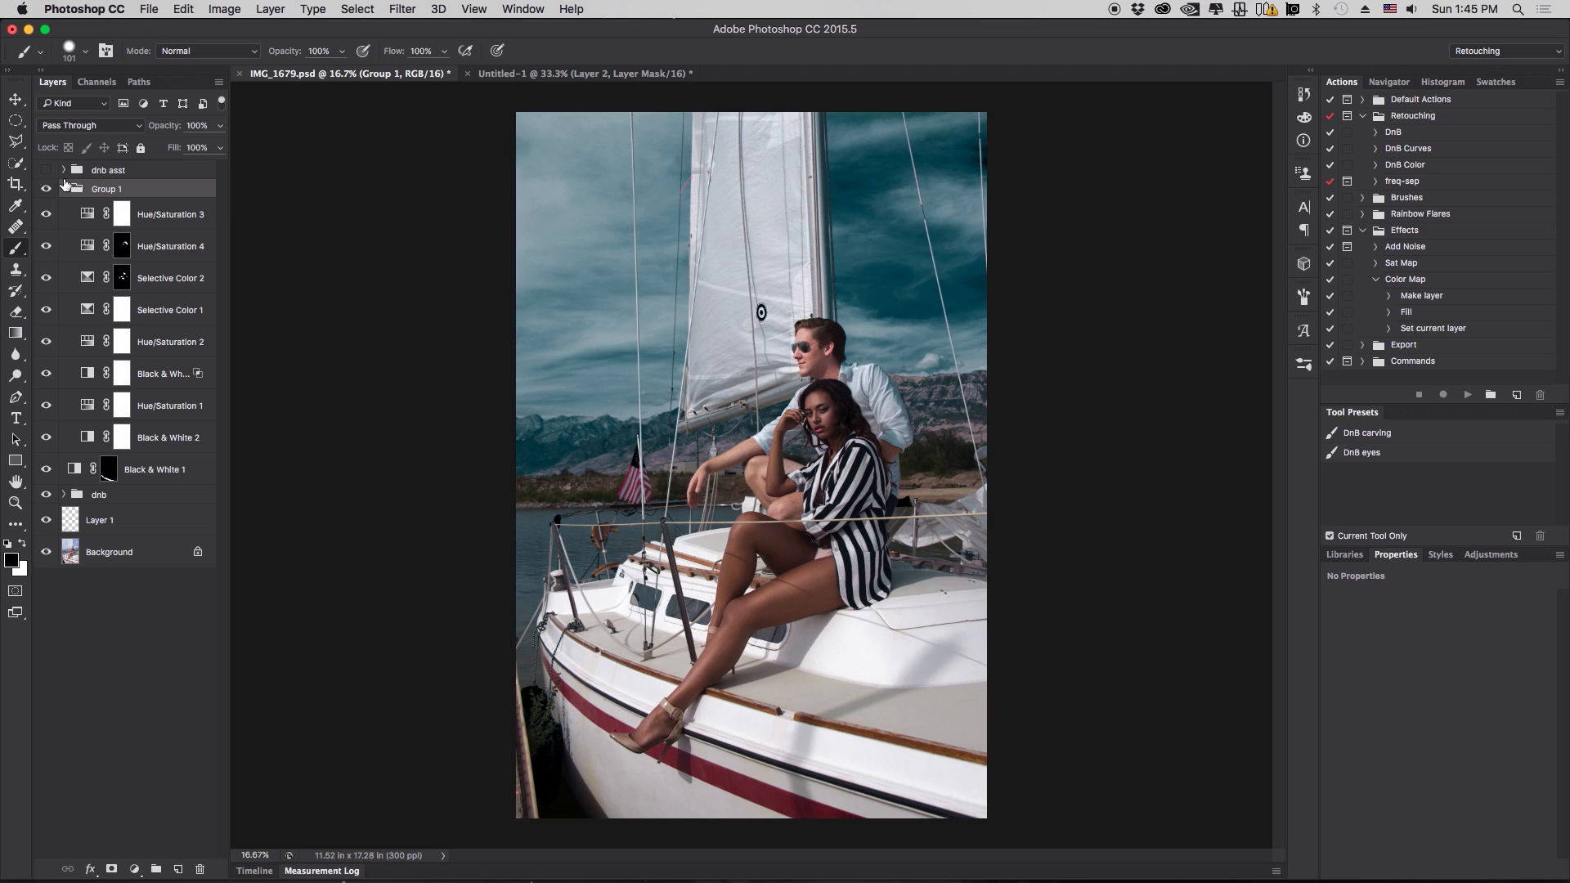
left_click(65, 189)
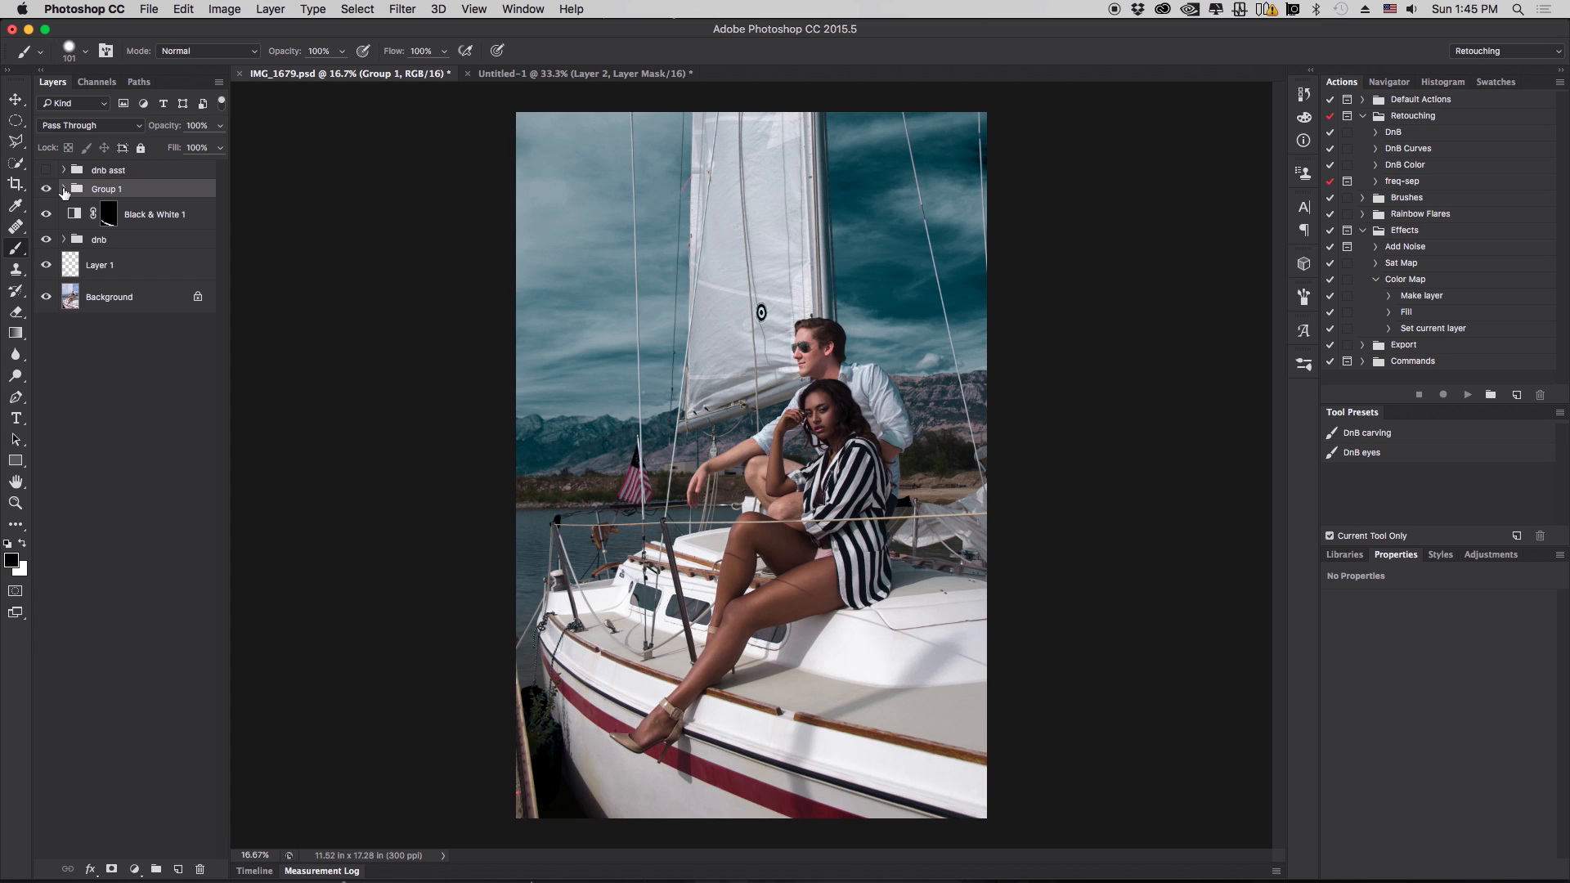
left_click(64, 189)
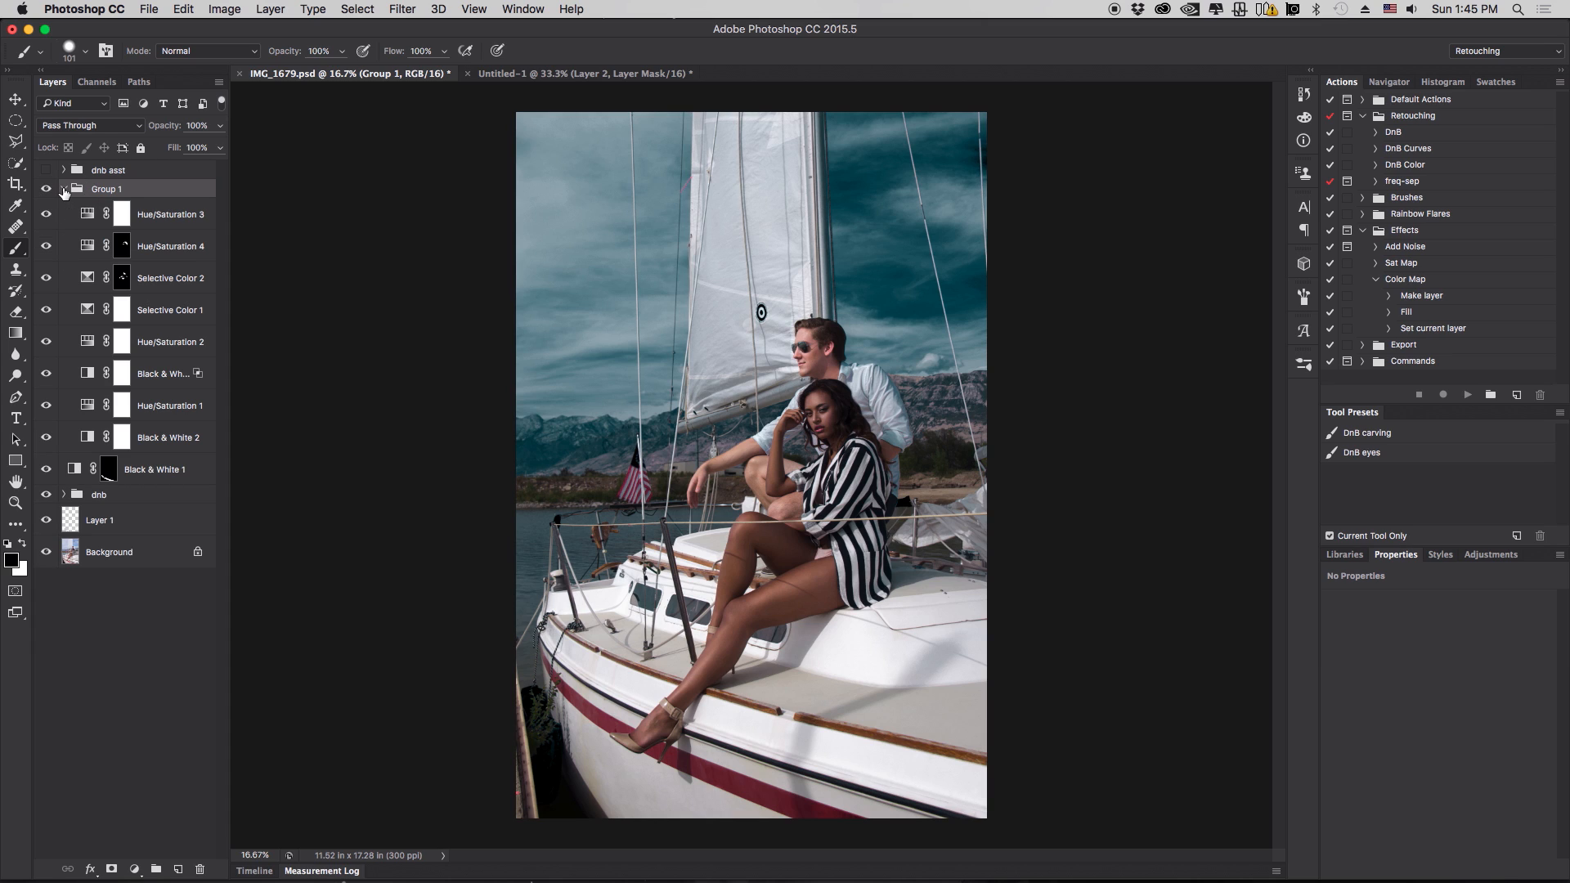
left_click(64, 189)
left_click(64, 189)
left_click(46, 189)
left_click(47, 189)
left_click(65, 189)
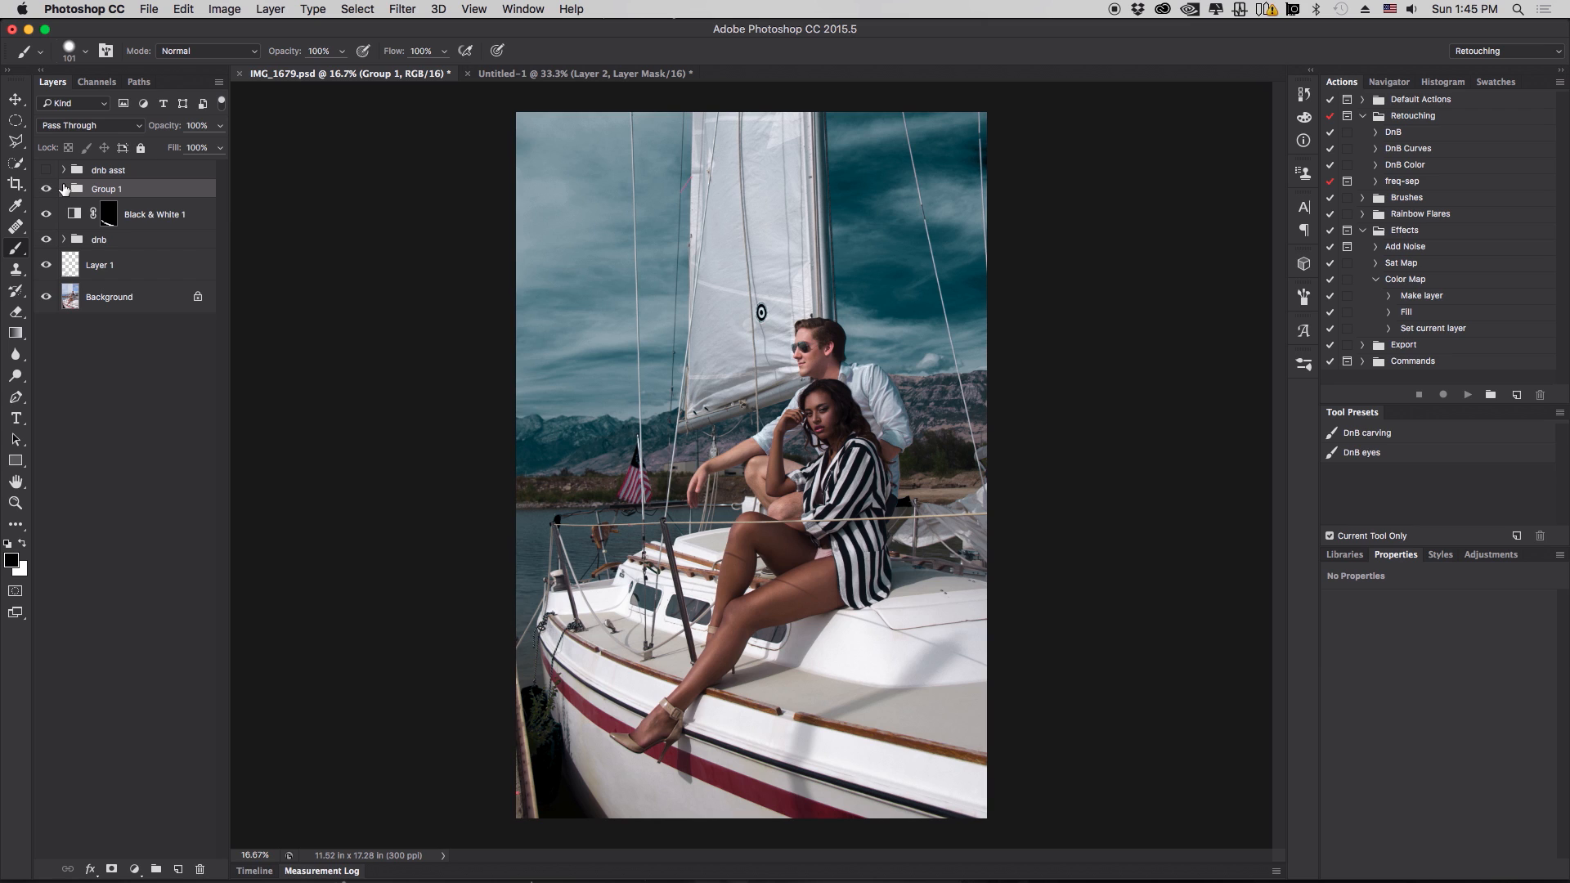
left_click(50, 189)
left_click(51, 189)
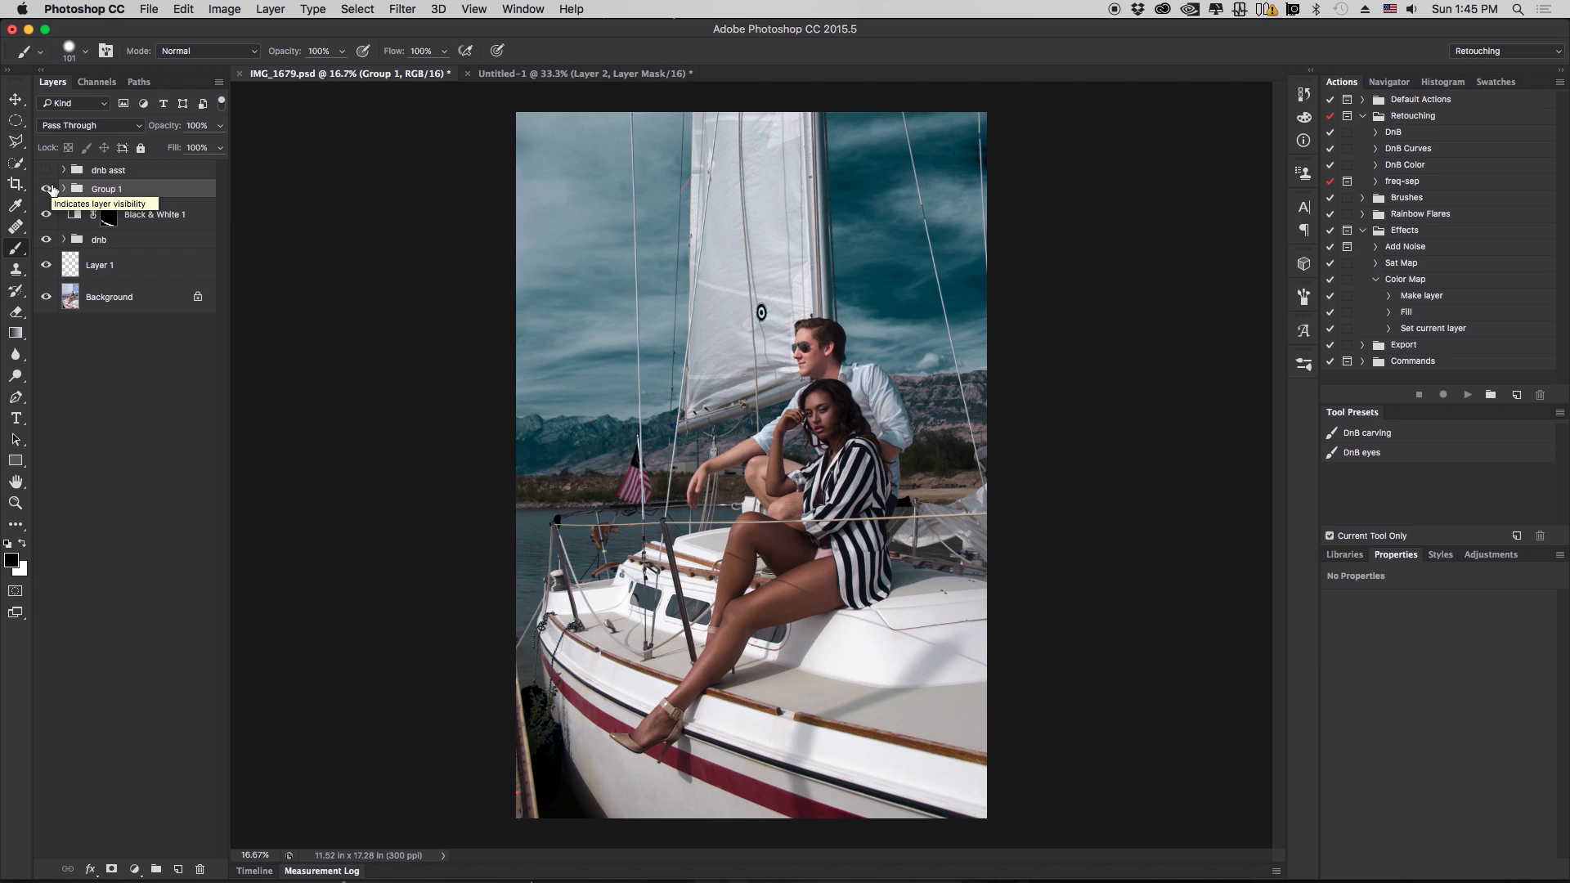
left_click(63, 189)
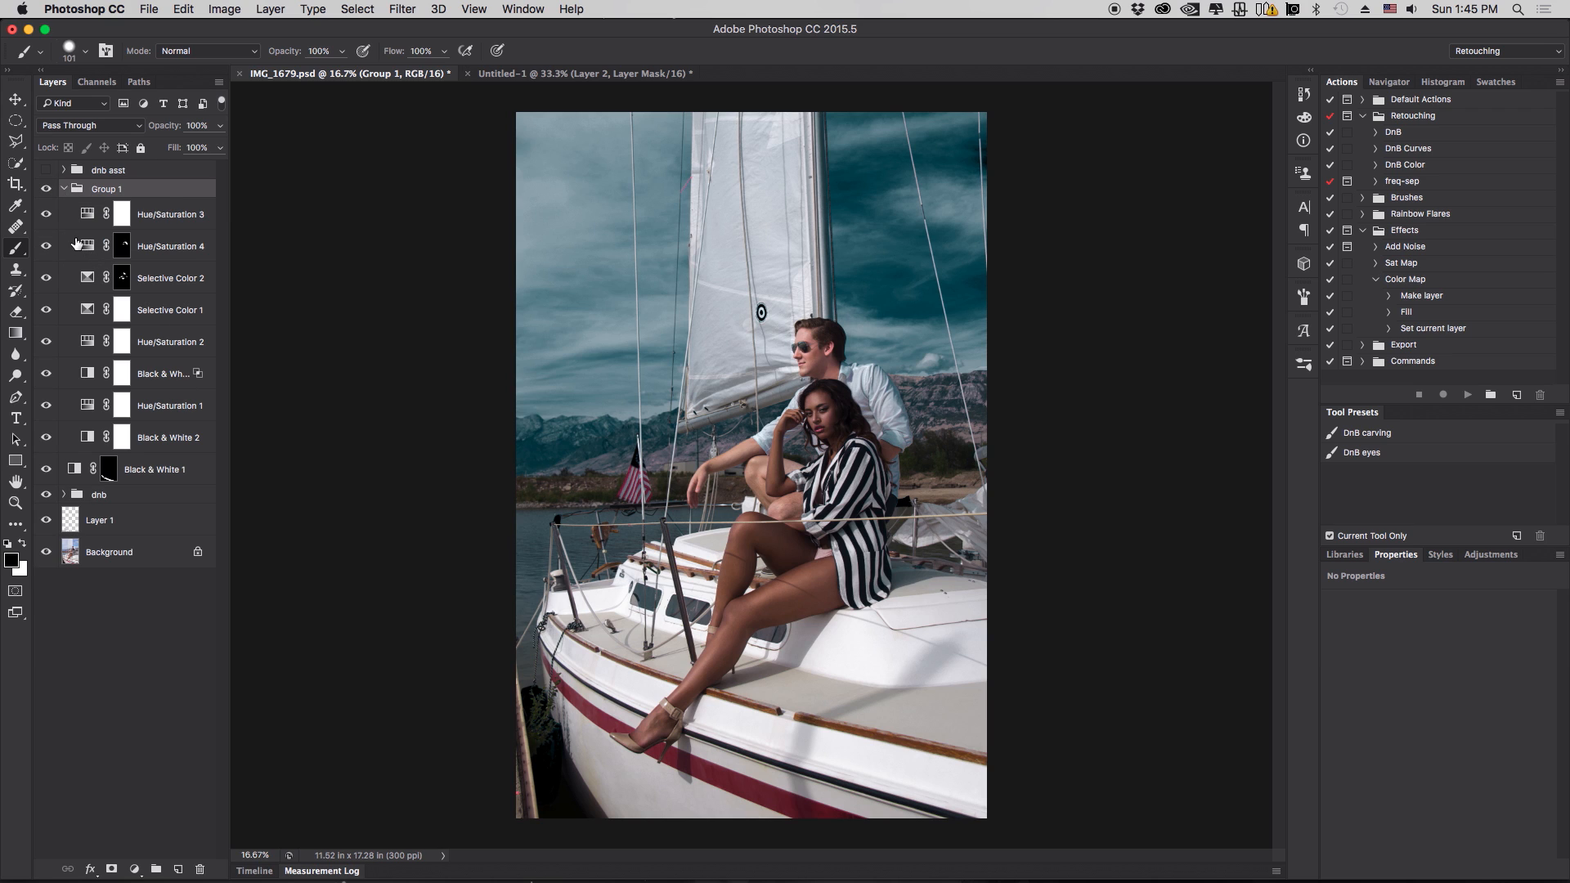
left_click(63, 189)
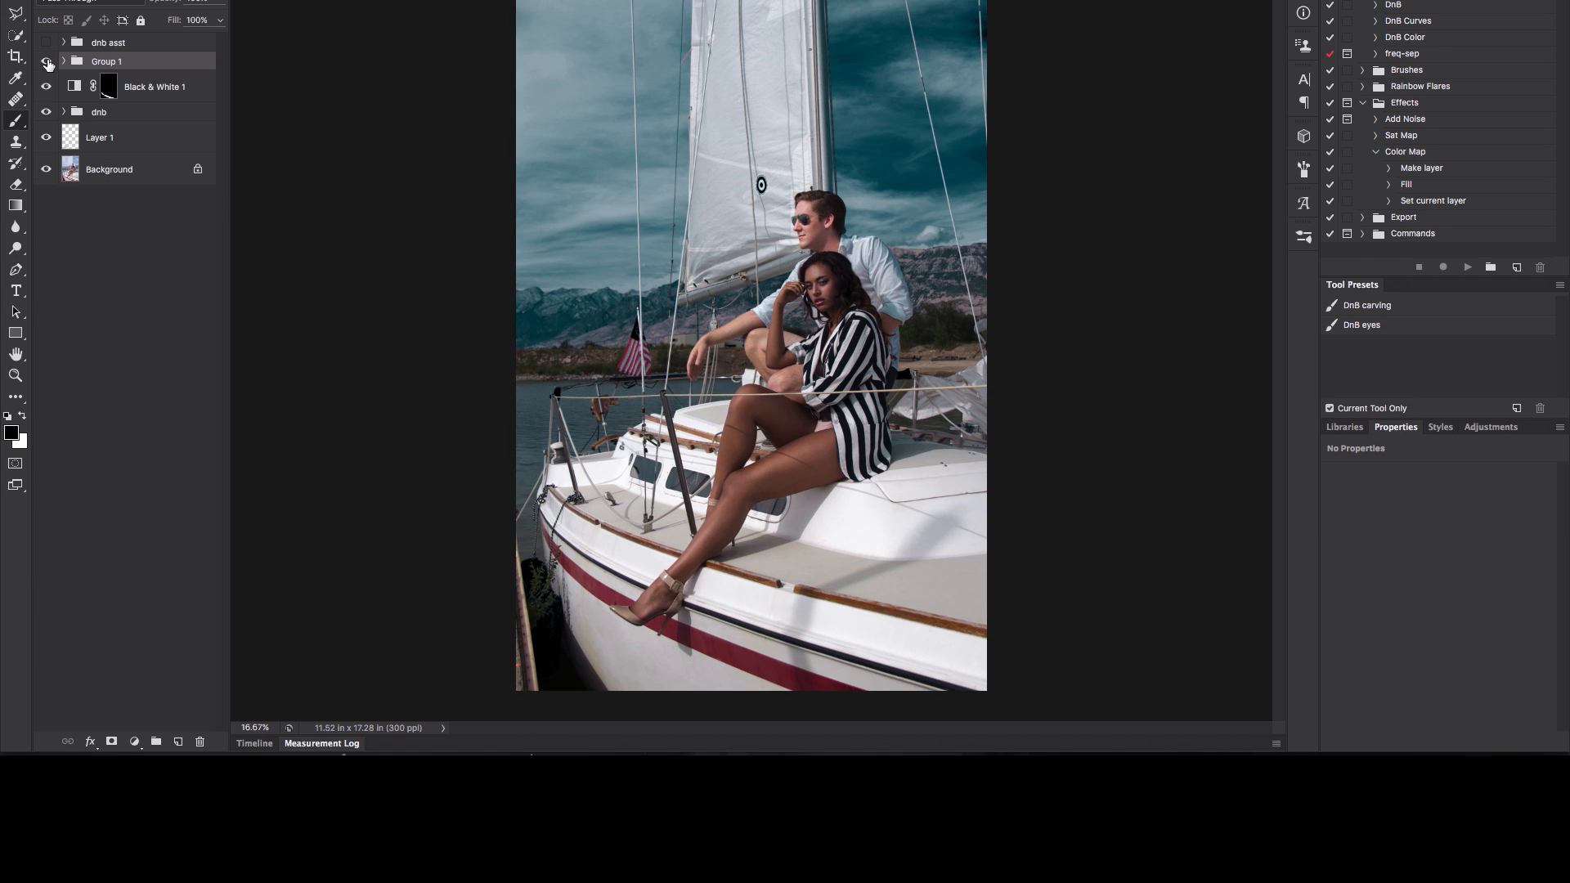